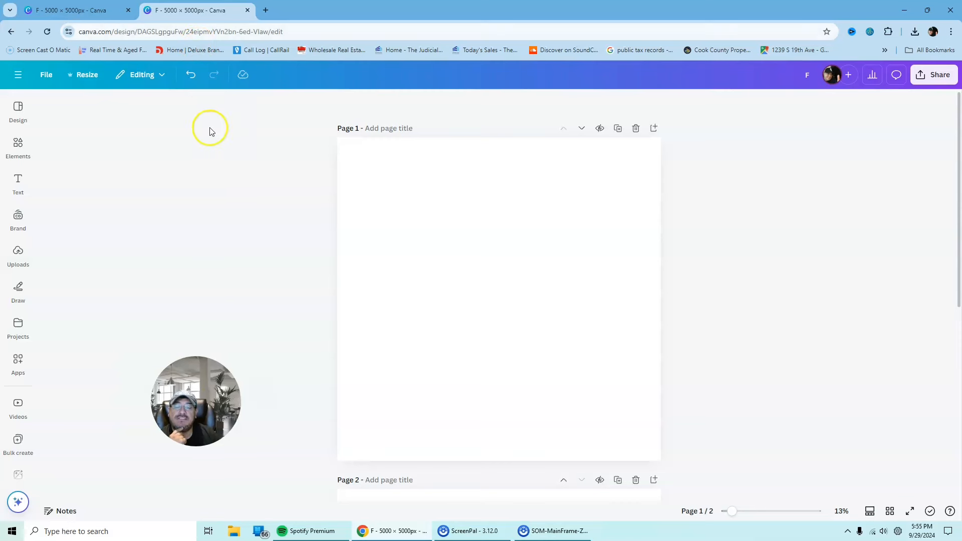
- Add a text box containing the letter "F" to page 1
{"action": "left_click", "coordinate": [443, 302]}
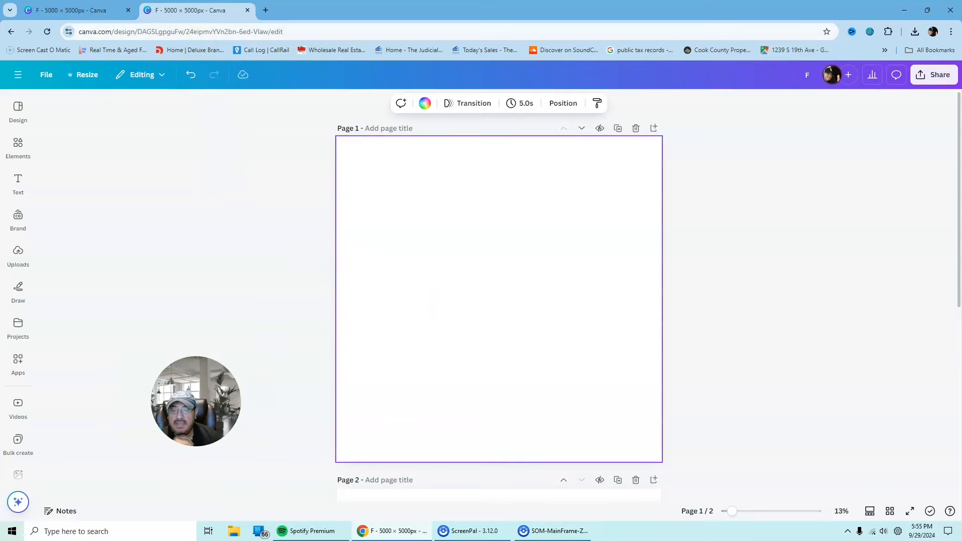
{"action": "left_click", "coordinate": [464, 302]}
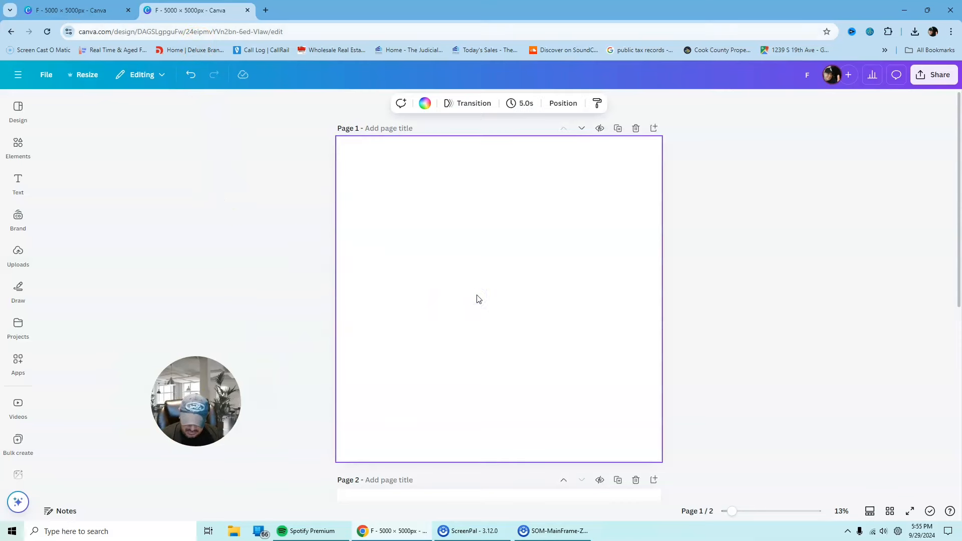
{"action": "left_click", "coordinate": [471, 313]}
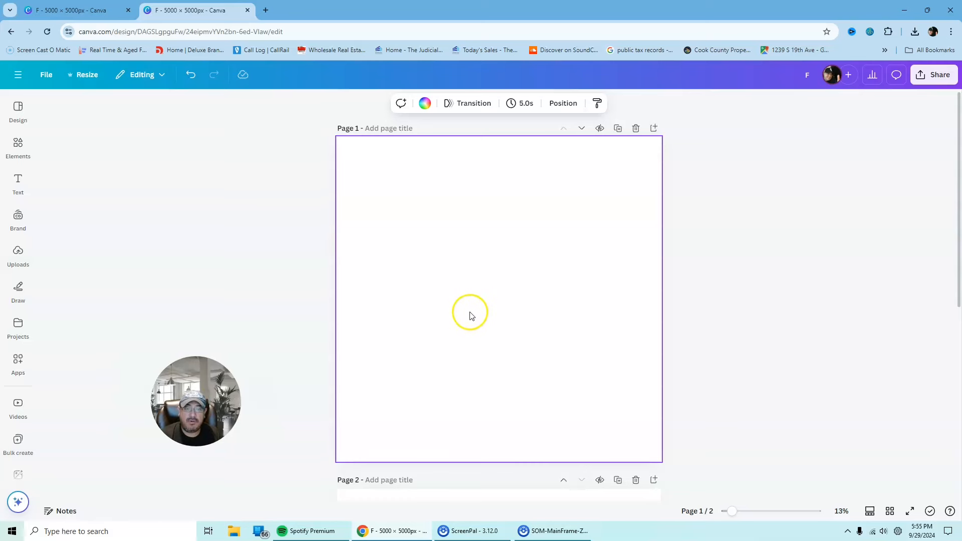
{"action": "type", "text": "t"}
{"action": "type", "text": "F"}
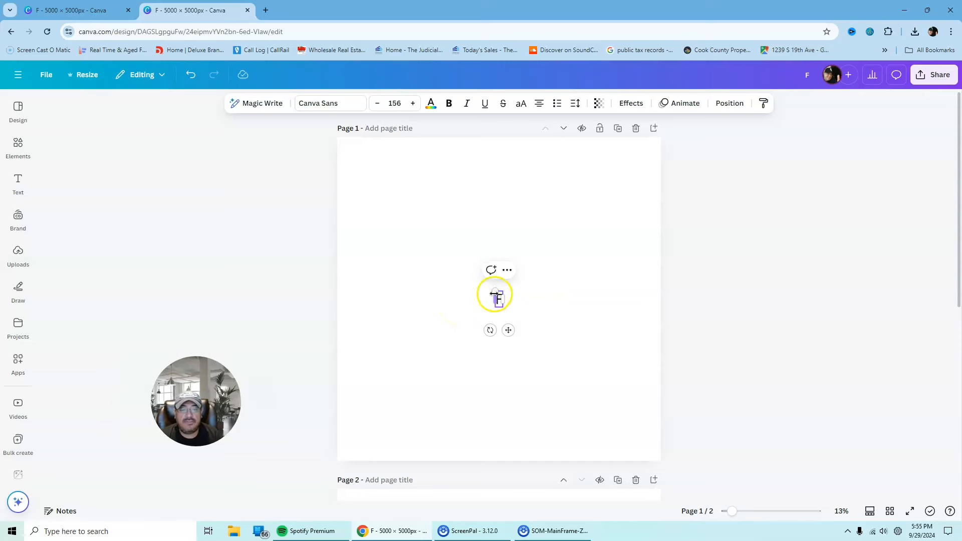
- Enlarge the F until its text box spans most of the page's height, and nudge it slightly on the page
{"action": "left_click_drag", "start_coordinate": [495, 290], "coordinate": [367, 191]}
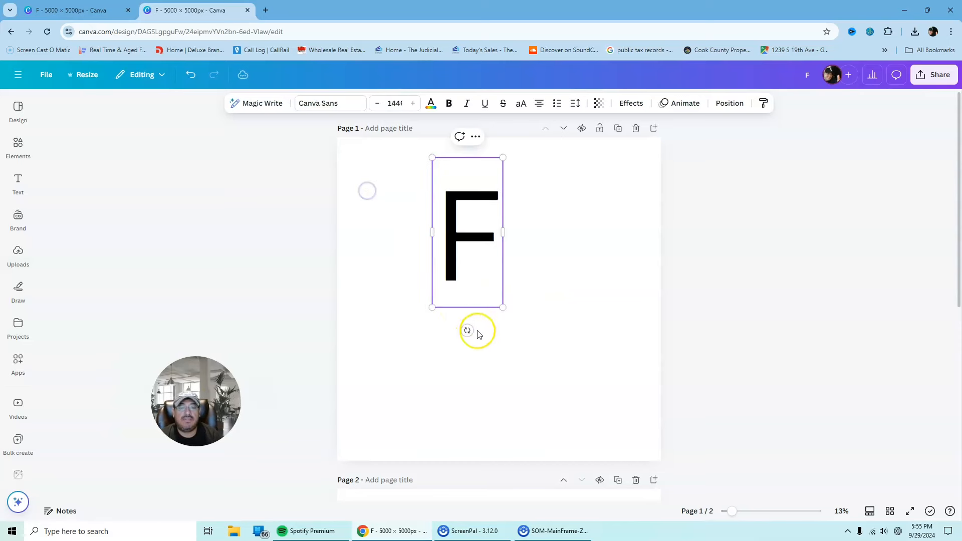
{"action": "left_click_drag", "start_coordinate": [432, 307], "coordinate": [374, 409]}
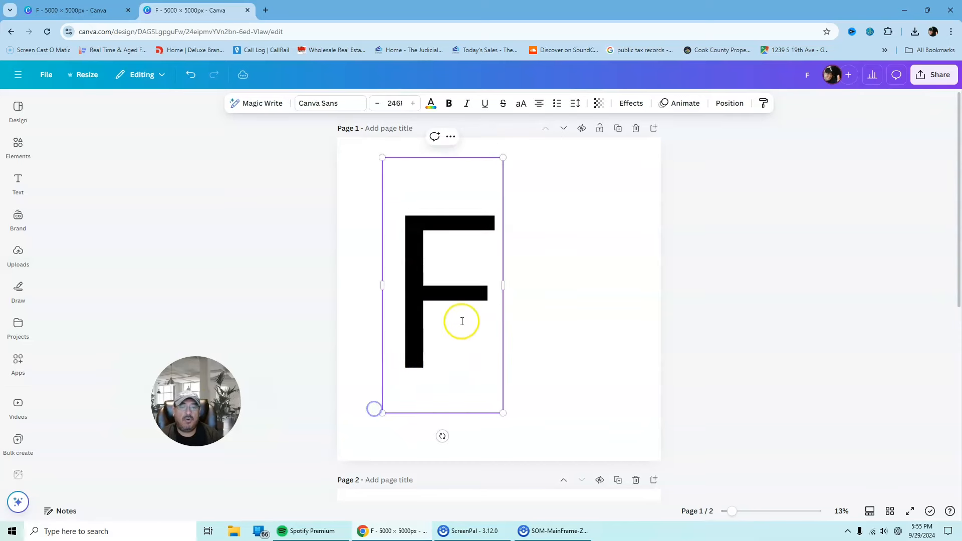
{"action": "left_click", "coordinate": [586, 292]}
{"action": "mouse_move", "coordinate": [466, 295]}
{"action": "left_mouse_down"}
{"action": "mouse_move", "coordinate": [498, 306]}
{"action": "mouse_move", "coordinate": [472, 300]}
{"action": "left_mouse_up"}
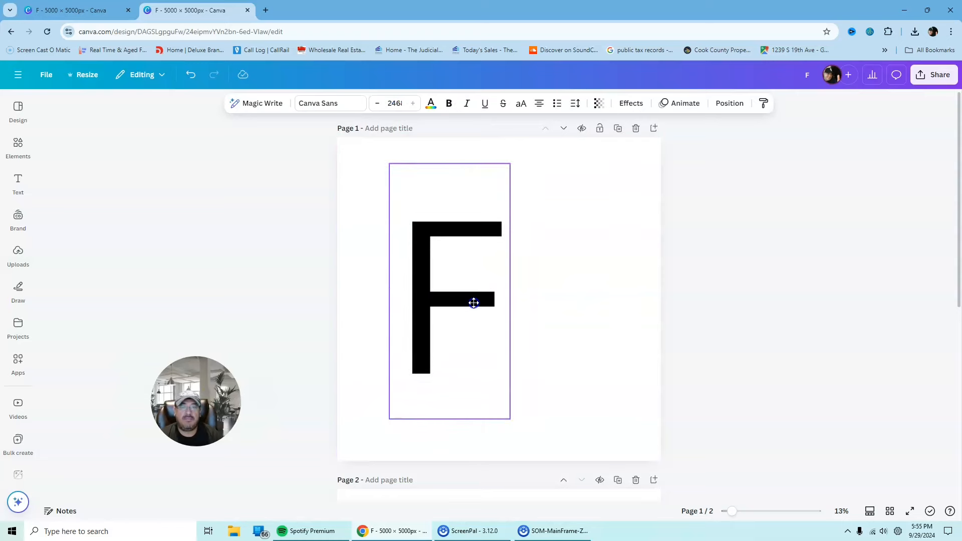
- Set the F's font to Etna Sans Serif and move the letter to the page's left edge
{"action": "left_click", "coordinate": [86, 10]}
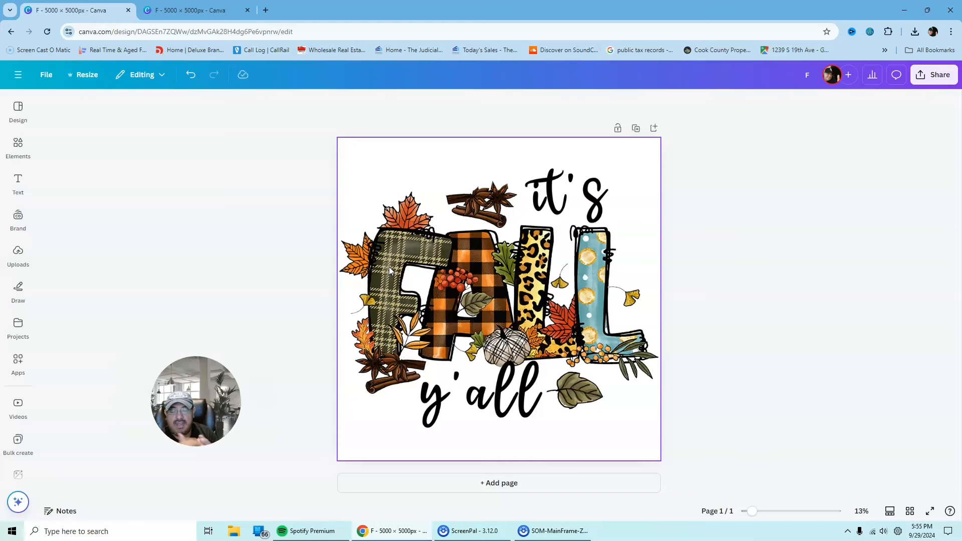
{"action": "left_click", "coordinate": [174, 10]}
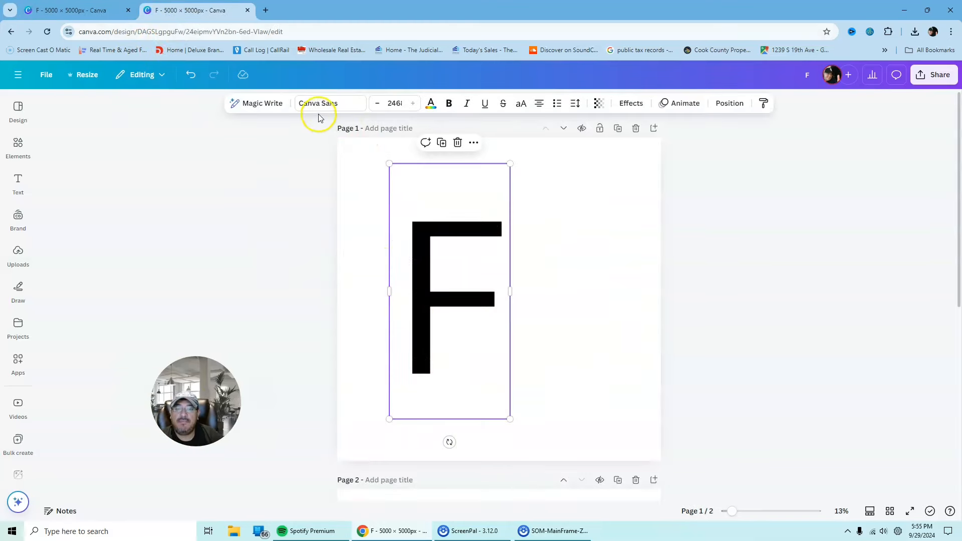
{"action": "left_click", "coordinate": [353, 104]}
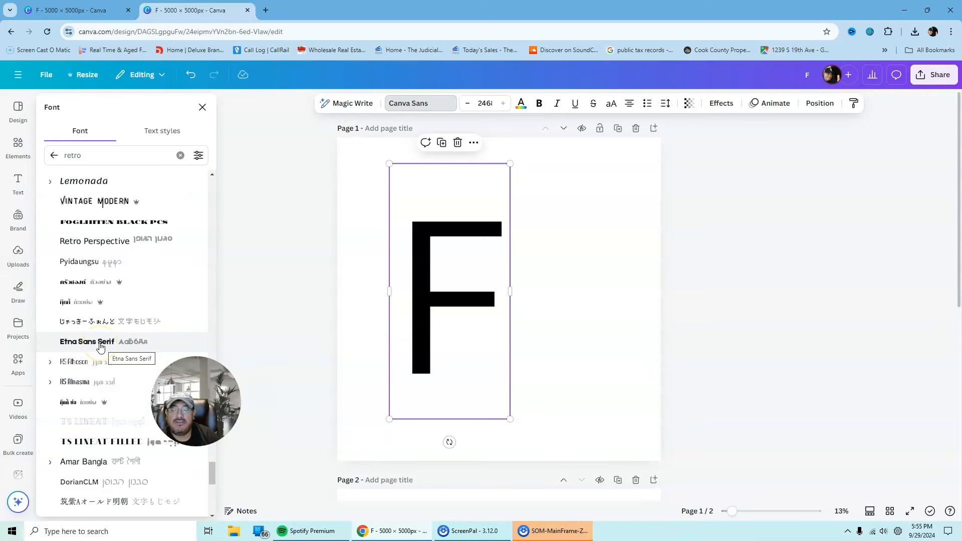
{"action": "left_click", "coordinate": [100, 346]}
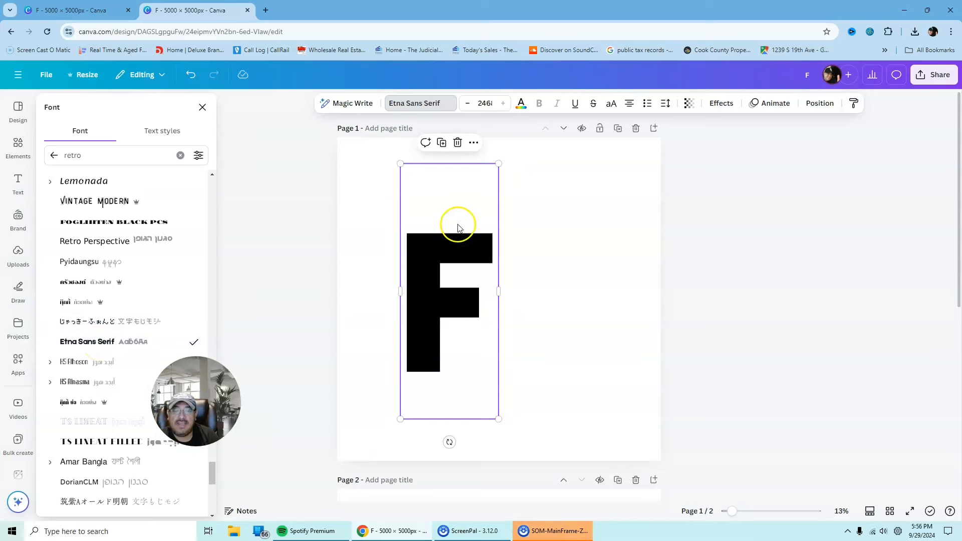
{"action": "left_click_drag", "start_coordinate": [444, 245], "coordinate": [380, 238]}
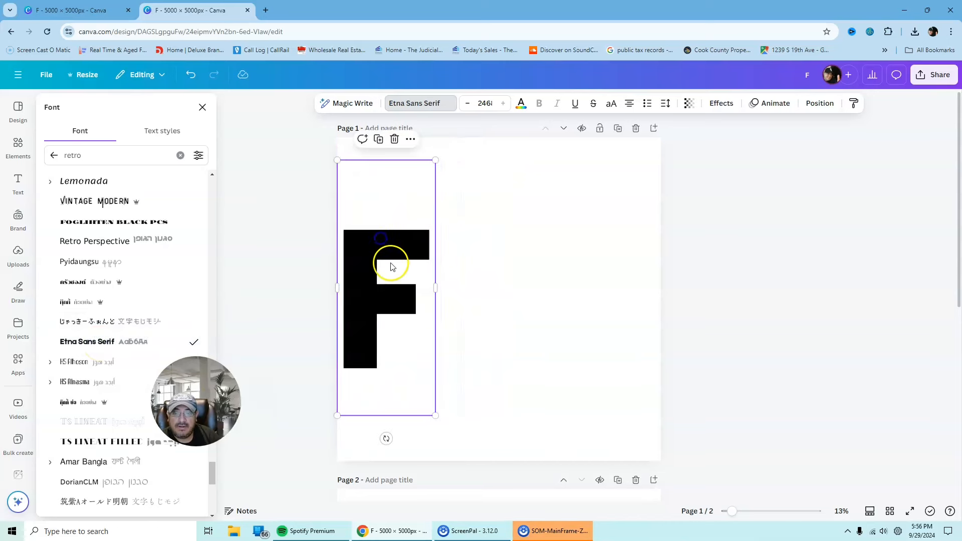
{"action": "left_click", "coordinate": [403, 244]}
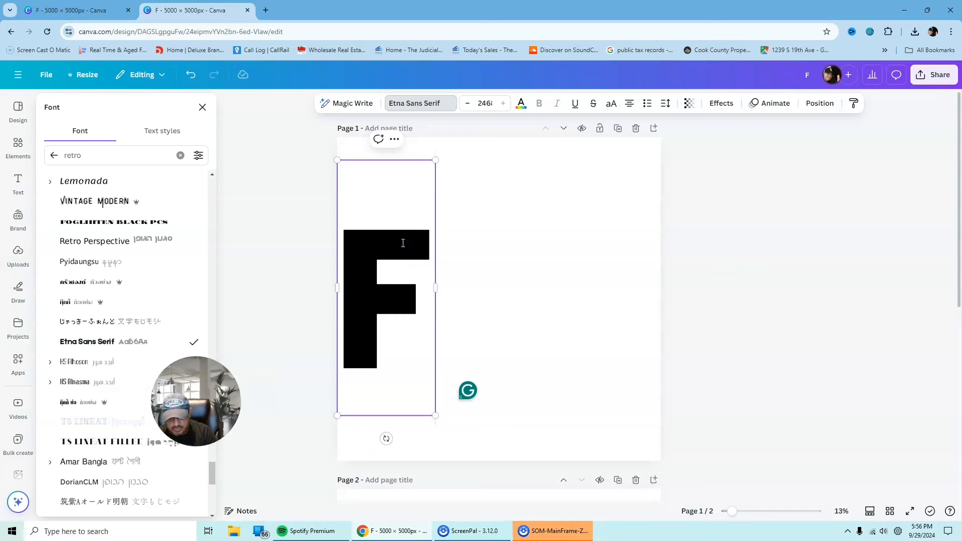
{"action": "key", "text": "ctrl+d"}
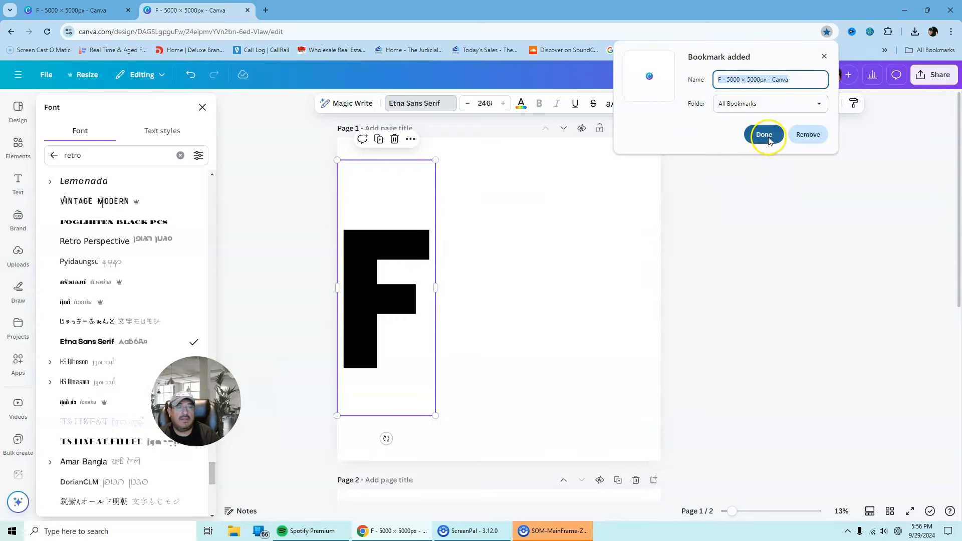
{"action": "left_click", "coordinate": [765, 134]}
- Duplicate the F three times, placing the copies side by side in a row across page 1
{"action": "left_click", "coordinate": [423, 308]}
{"action": "left_click_drag", "start_coordinate": [401, 308], "coordinate": [490, 299]}
{"action": "key", "text": "ctrl+d"}
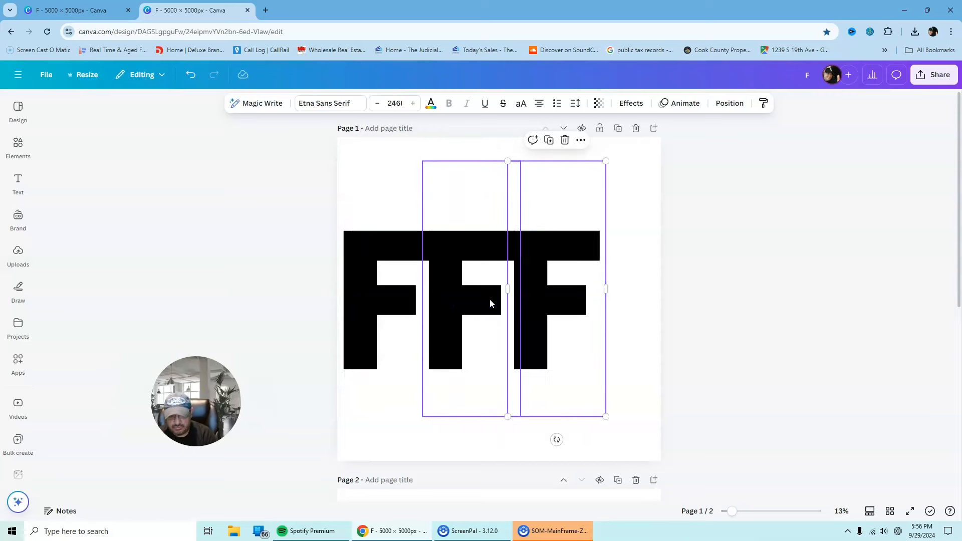
{"action": "key", "text": "ctrl+d"}
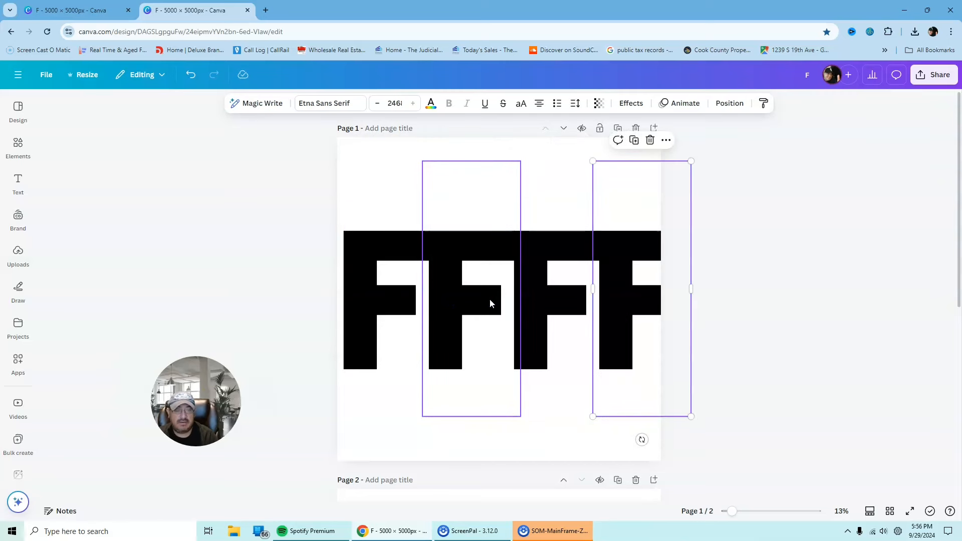
- Replace the second, third and fourth letters with A, L and L so the row spells FALL
{"action": "left_click", "coordinate": [431, 307]}
{"action": "double_click", "coordinate": [434, 305]}
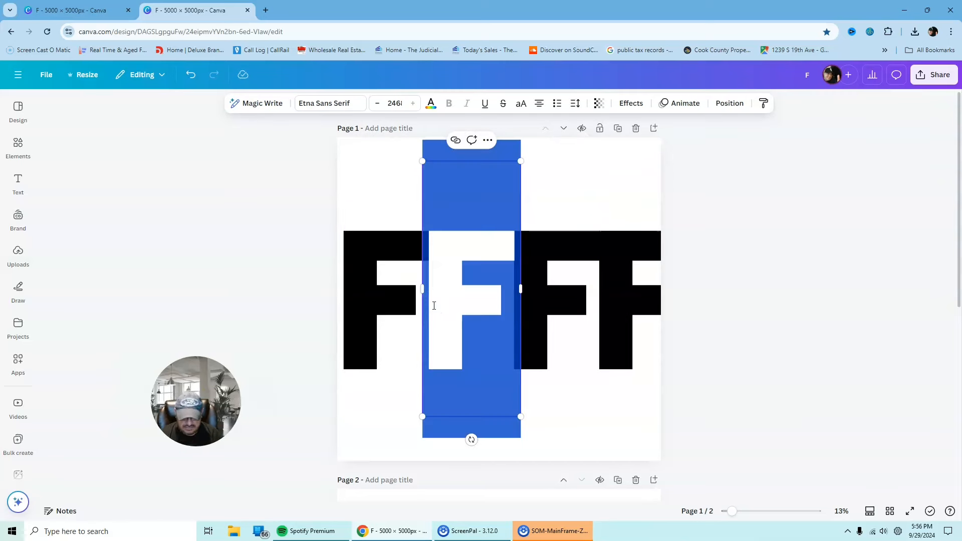
{"action": "type", "text": "A"}
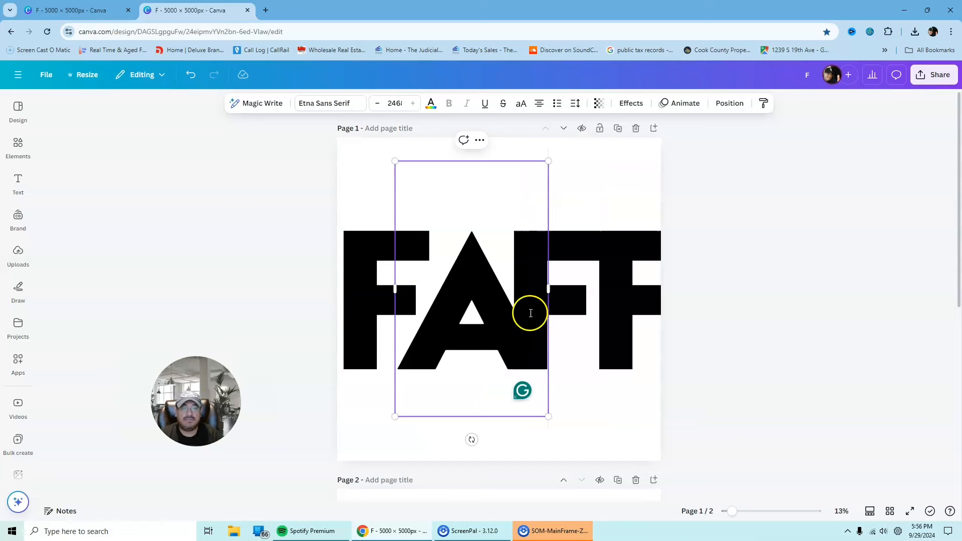
{"action": "left_click", "coordinate": [581, 294]}
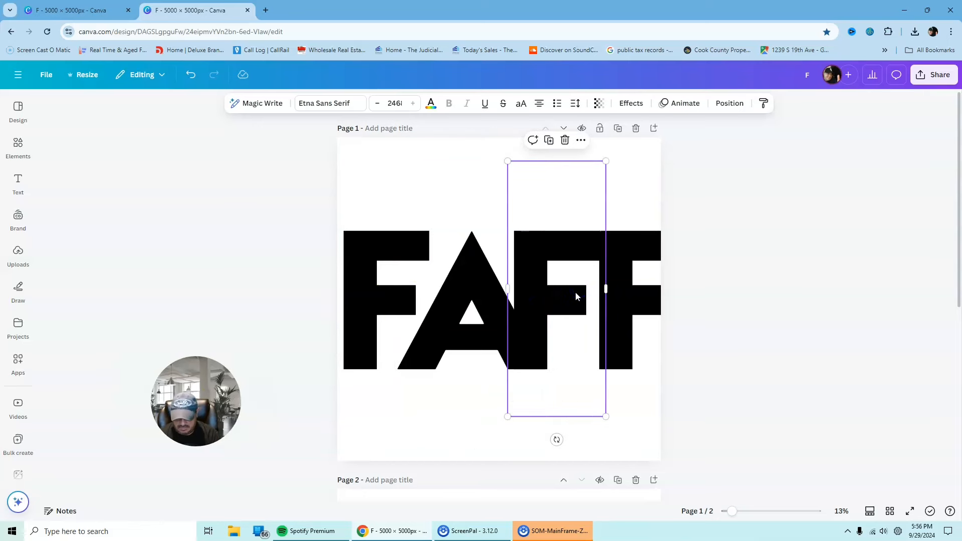
{"action": "double_click", "coordinate": [576, 295]}
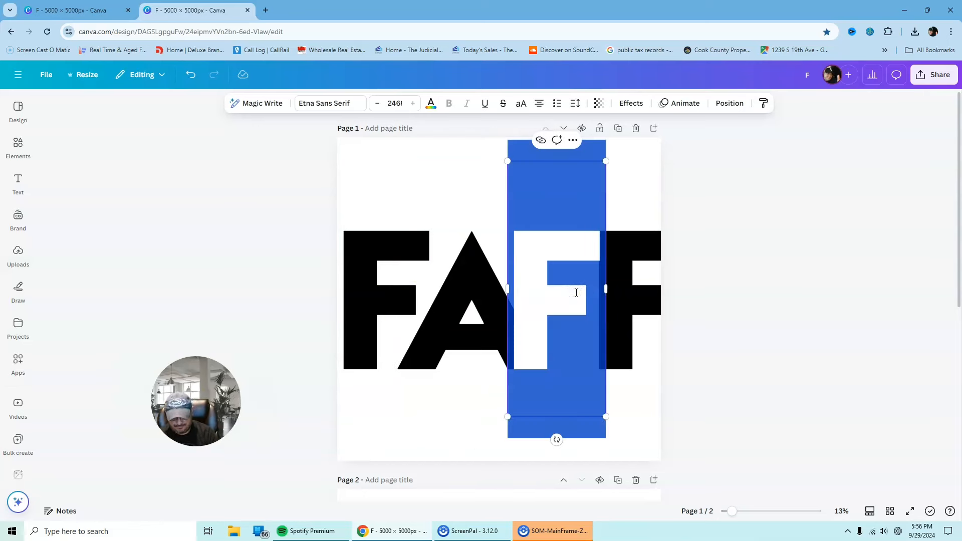
{"action": "type", "text": "L"}
{"action": "left_click", "coordinate": [625, 269]}
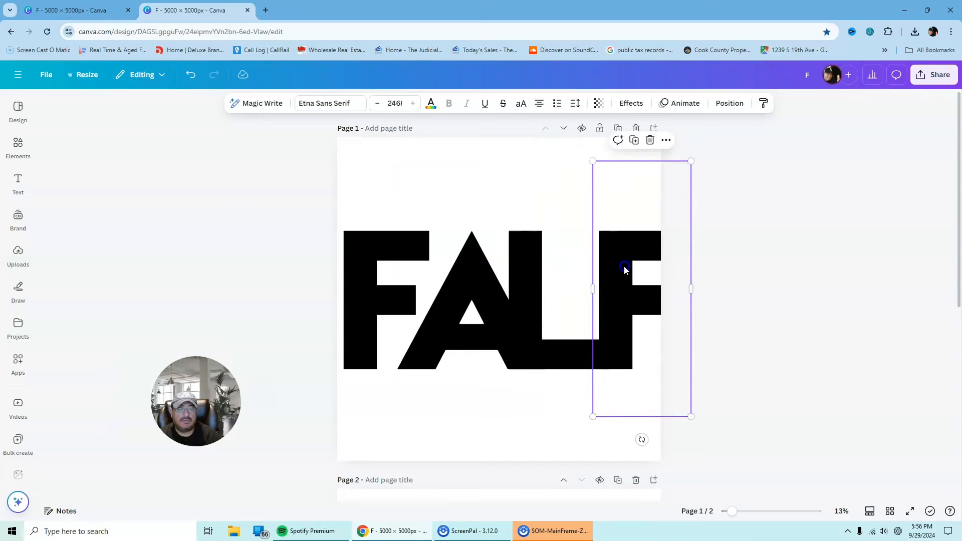
{"action": "double_click", "coordinate": [624, 268]}
{"action": "type", "text": "L"}
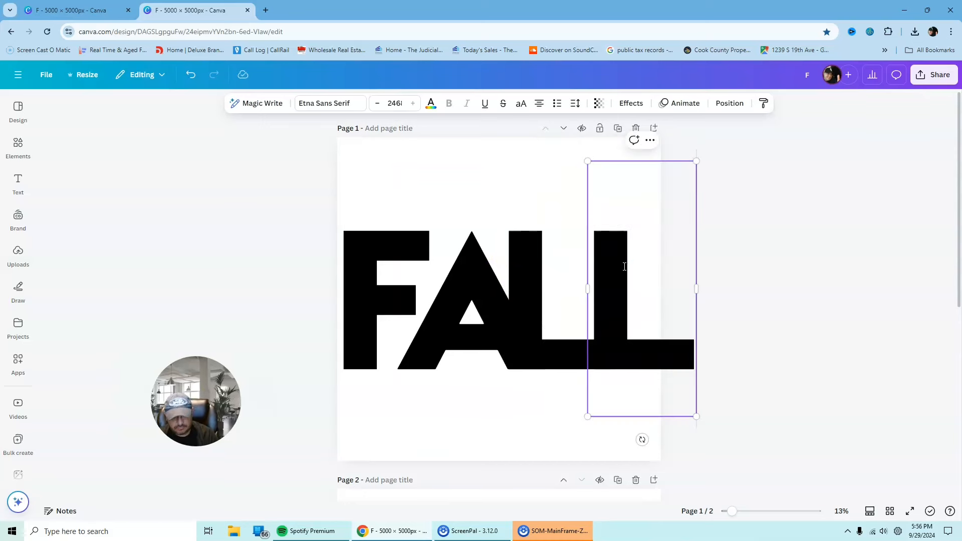
{"action": "left_click", "coordinate": [286, 187]}
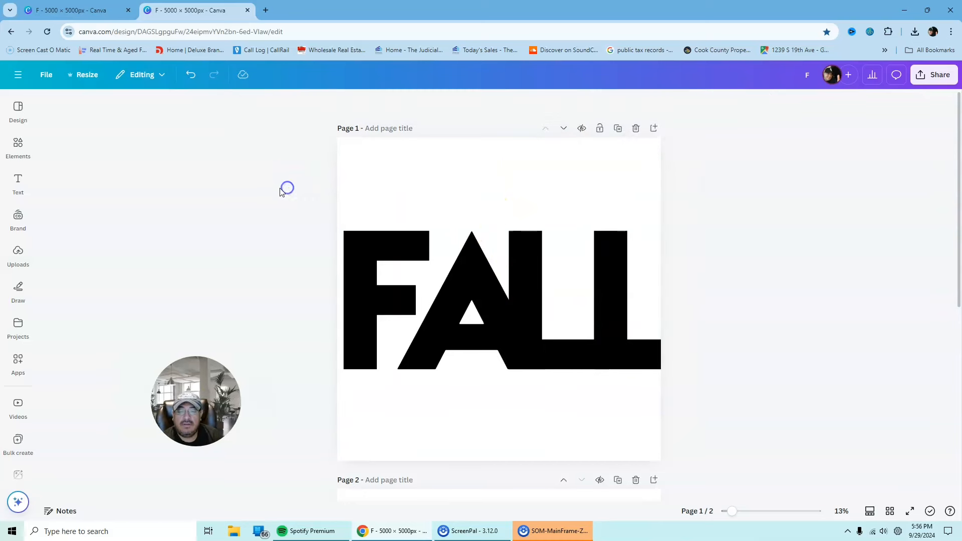
- Scale the four letters down together to fit the page width, with the last L set higher than the third letter
{"action": "left_click_drag", "start_coordinate": [278, 174], "coordinate": [726, 415]}
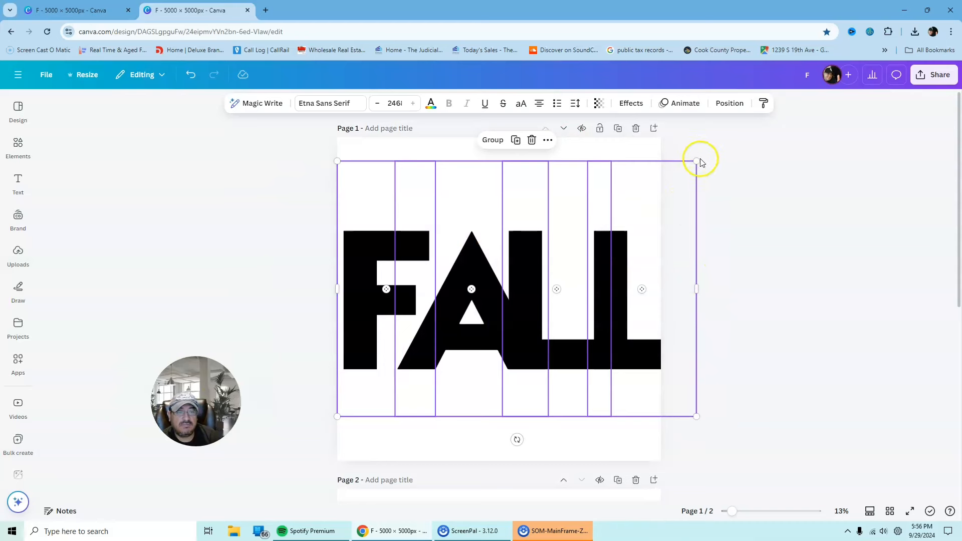
{"action": "left_click_drag", "start_coordinate": [695, 161], "coordinate": [665, 193]}
{"action": "left_click", "coordinate": [814, 278]}
{"action": "left_click", "coordinate": [462, 309]}
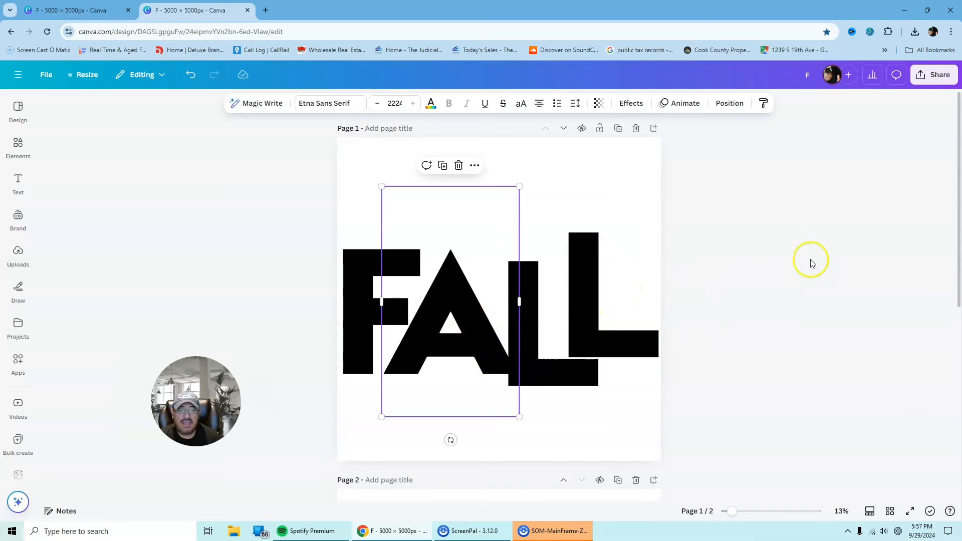
- Copy the A and both Ls from page 1 and paste them onto page 2
{"action": "left_click_drag", "start_coordinate": [753, 201], "coordinate": [408, 404]}
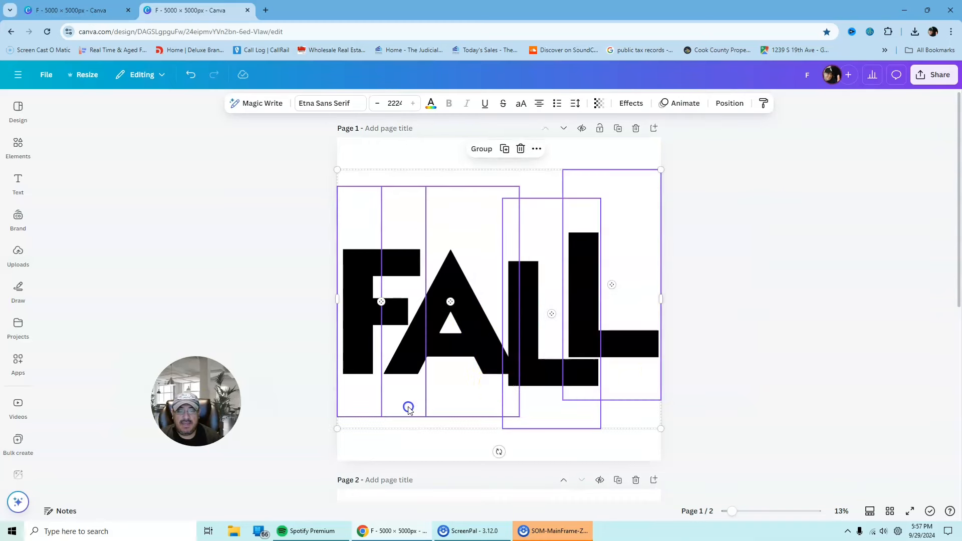
{"action": "left_click", "coordinate": [764, 293]}
{"action": "left_click", "coordinate": [498, 316]}
{"action": "left_click", "coordinate": [531, 319], "text": "shift"}
{"action": "left_click", "coordinate": [632, 345], "text": "shift"}
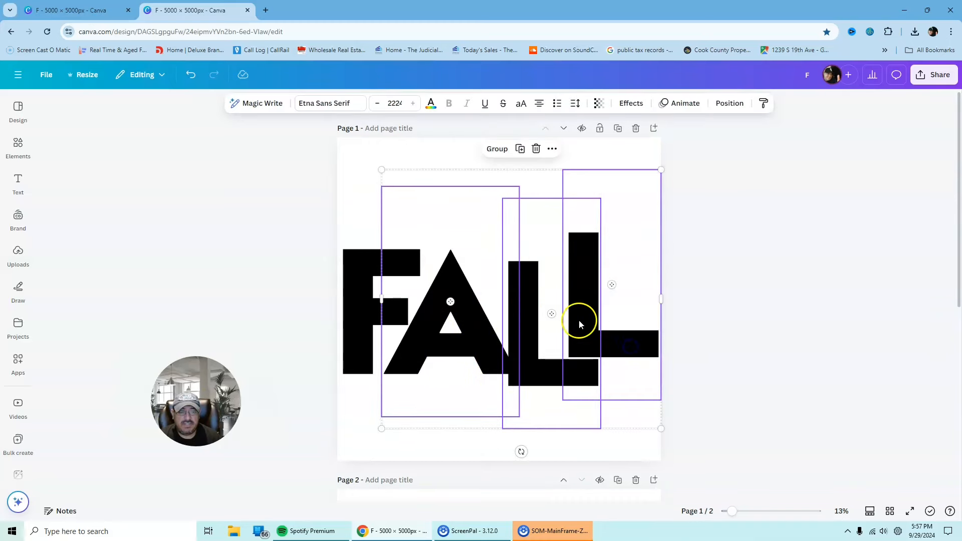
{"action": "right_click", "coordinate": [593, 319]}
{"action": "left_click", "coordinate": [633, 219]}
{"action": "scroll", "coordinate": [485, 288], "scroll_direction": "down", "scroll_amount": 6}
{"action": "left_click", "coordinate": [480, 284]}
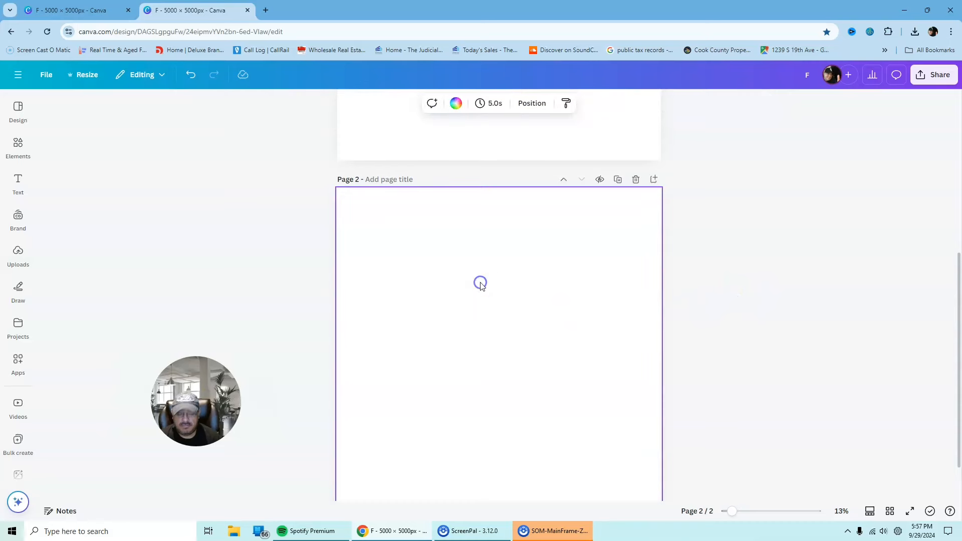
{"action": "key", "text": "ctrl+v"}
{"action": "left_click", "coordinate": [724, 233]}
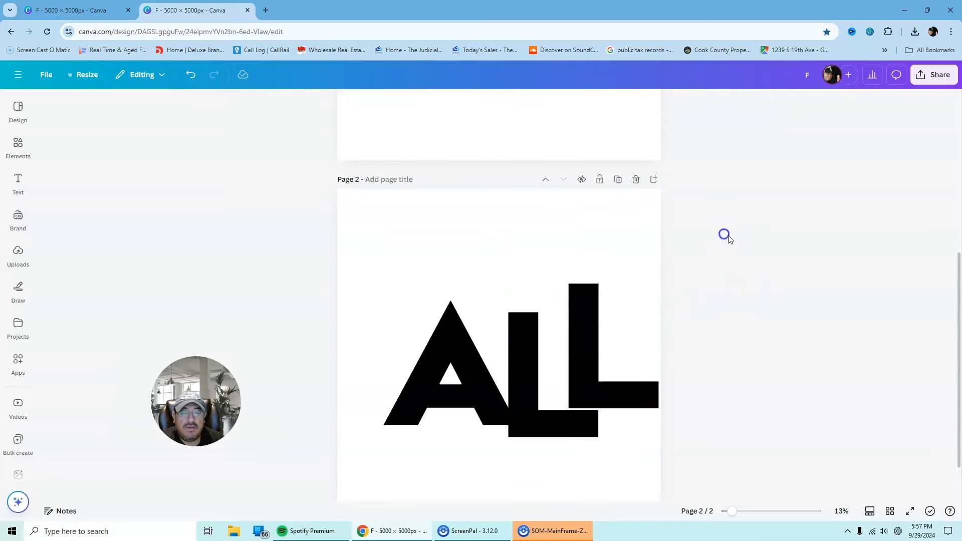
- Delete the A and both Ls from page 1 and move the remaining F to the centre of the page
{"action": "scroll", "coordinate": [708, 269], "scroll_direction": "up", "scroll_amount": 5}
{"action": "left_click", "coordinate": [590, 298]}
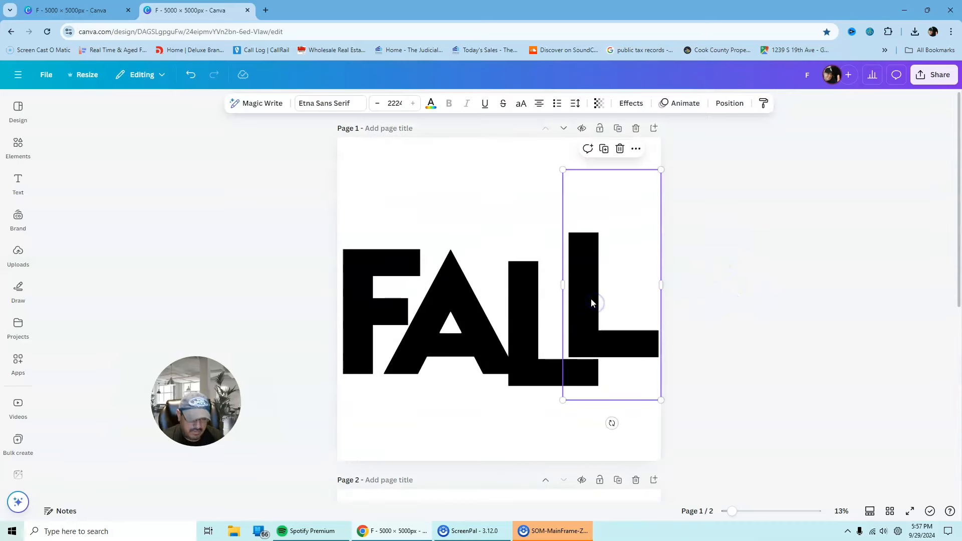
{"action": "key", "text": "Delete"}
{"action": "left_click", "coordinate": [540, 306]}
{"action": "key", "text": "Delete"}
{"action": "left_click", "coordinate": [472, 318]}
{"action": "key", "text": "Delete"}
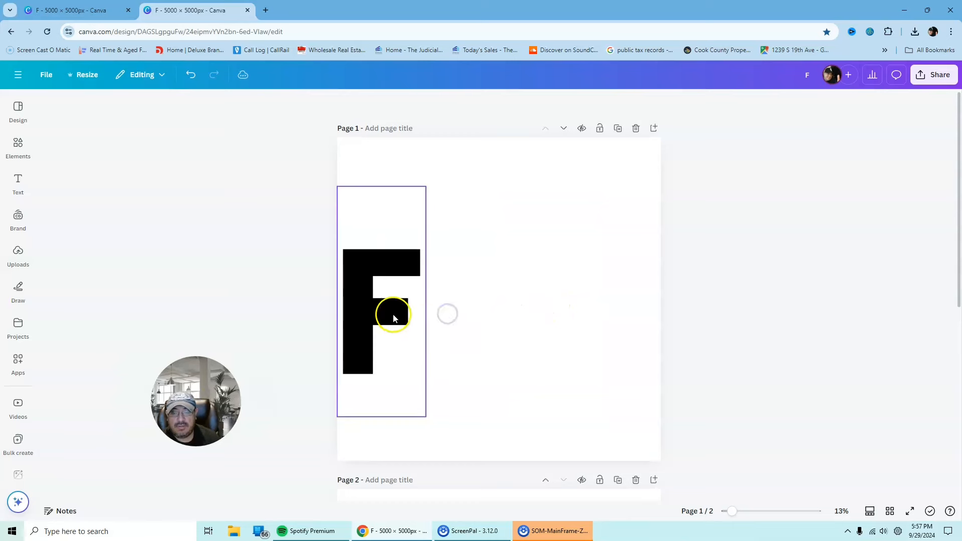
{"action": "mouse_move", "coordinate": [394, 314]}
{"action": "left_mouse_down"}
{"action": "mouse_move", "coordinate": [442, 314]}
{"action": "mouse_move", "coordinate": [407, 311]}
{"action": "left_mouse_up"}
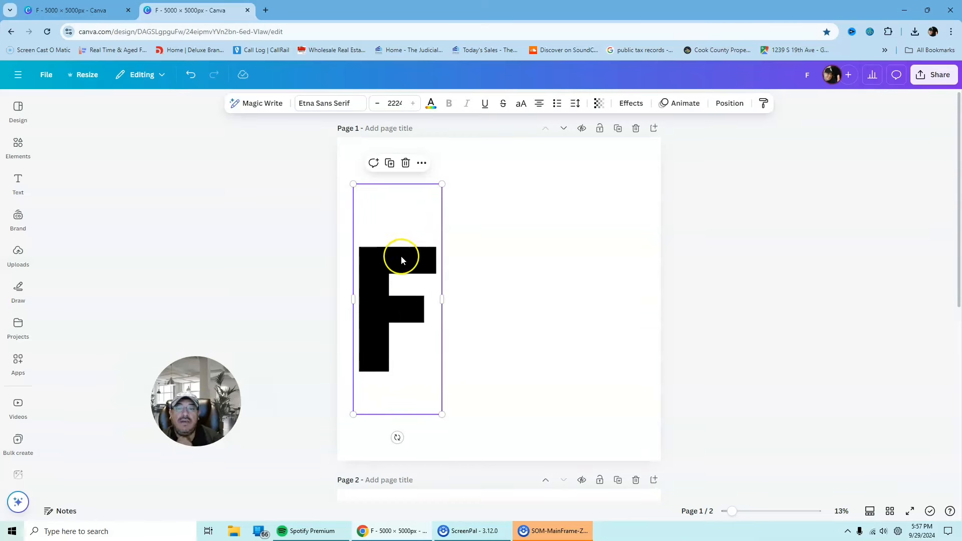
{"action": "left_click_drag", "start_coordinate": [401, 260], "coordinate": [501, 256]}
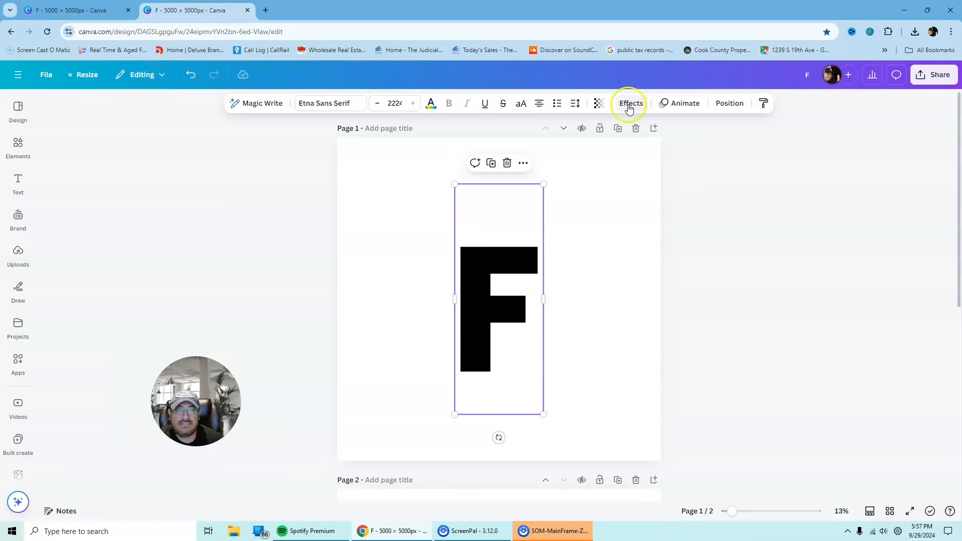
- Apply the Outline text effect to the F
{"action": "left_click", "coordinate": [18, 219]}
{"action": "left_click", "coordinate": [631, 103]}
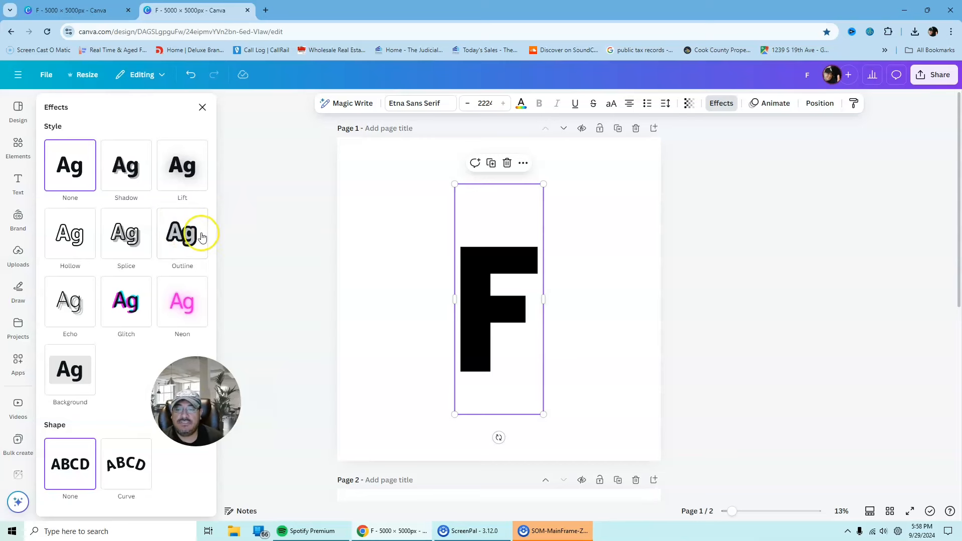
{"action": "left_click", "coordinate": [195, 236]}
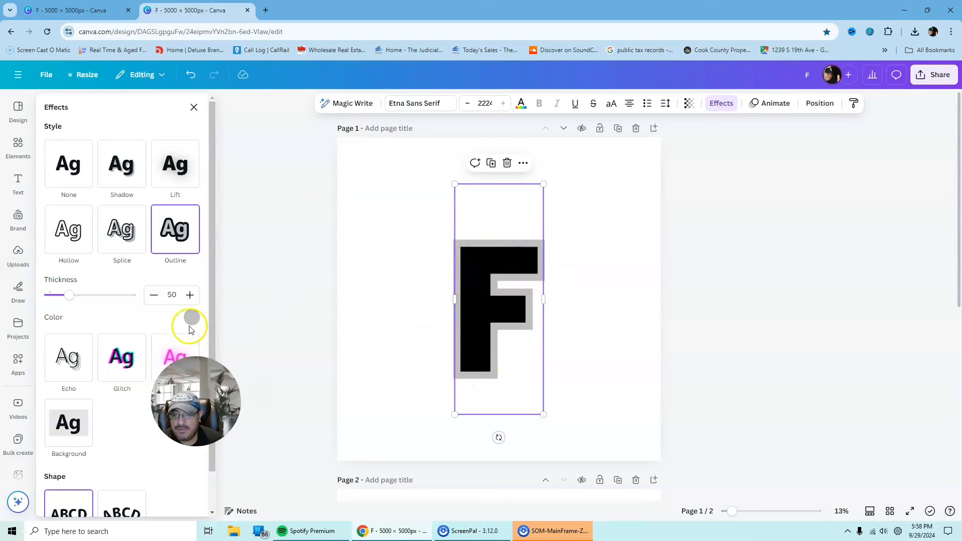
- Set the F's outline colour to black and its outline thickness to 7
{"action": "left_click_drag", "start_coordinate": [196, 401], "coordinate": [747, 424]}
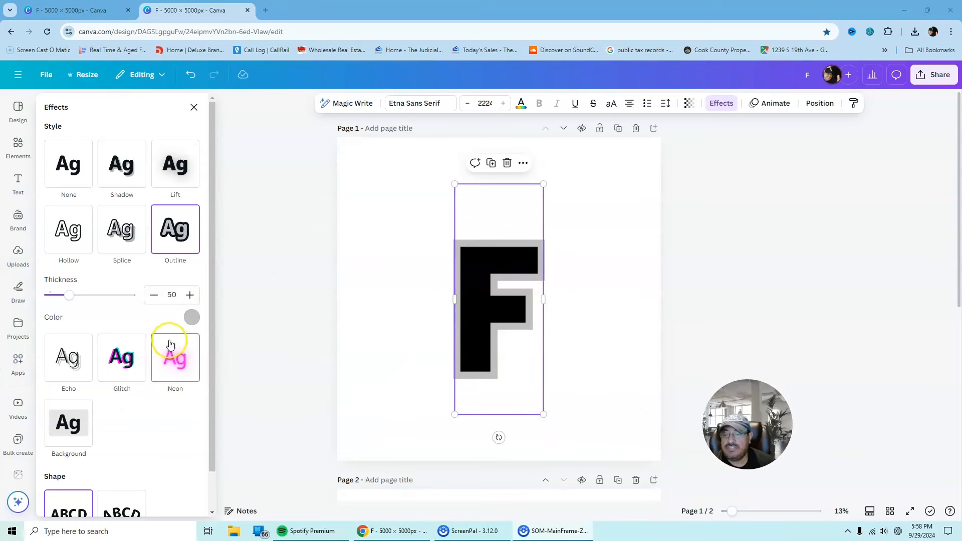
{"action": "left_click", "coordinate": [192, 318]}
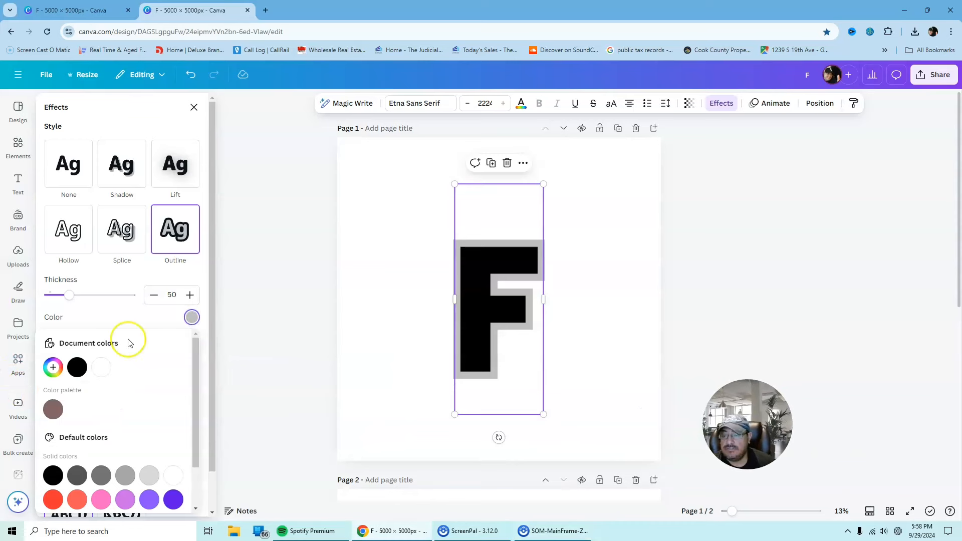
{"action": "left_click", "coordinate": [78, 368]}
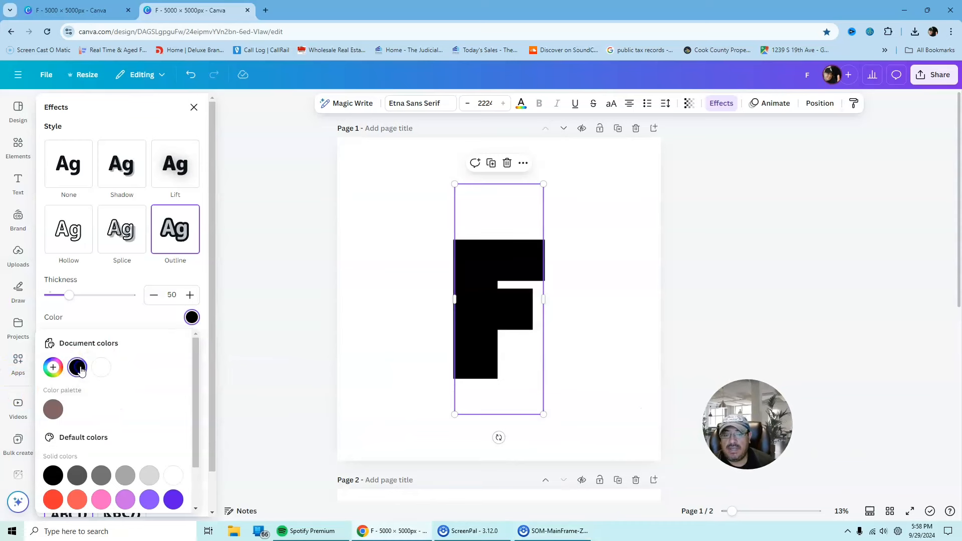
{"action": "left_click", "coordinate": [175, 295]}
{"action": "left_click_drag", "start_coordinate": [175, 294], "coordinate": [162, 297]}
{"action": "type", "text": "7"}
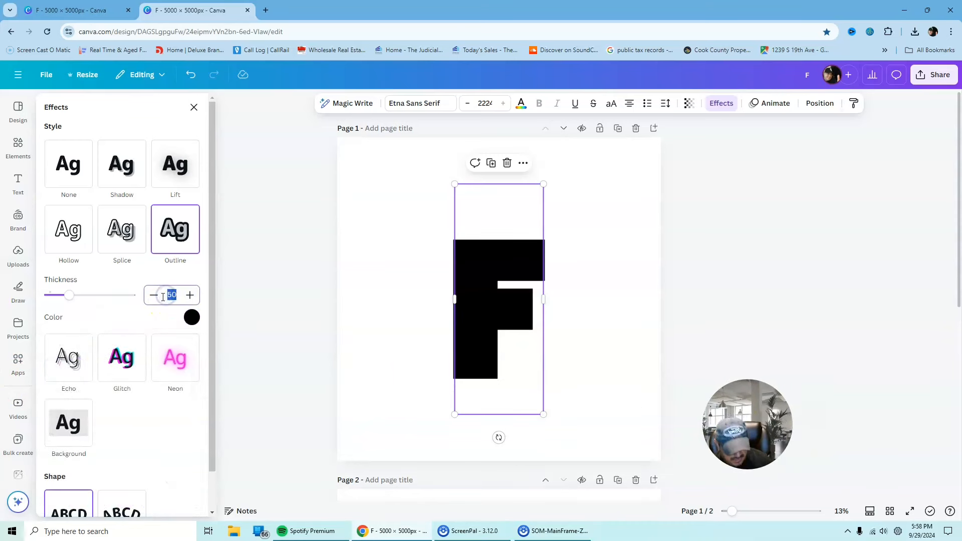
- Try to recolour the F's fill to white while its text is in editing mode
{"action": "left_click", "coordinate": [497, 266]}
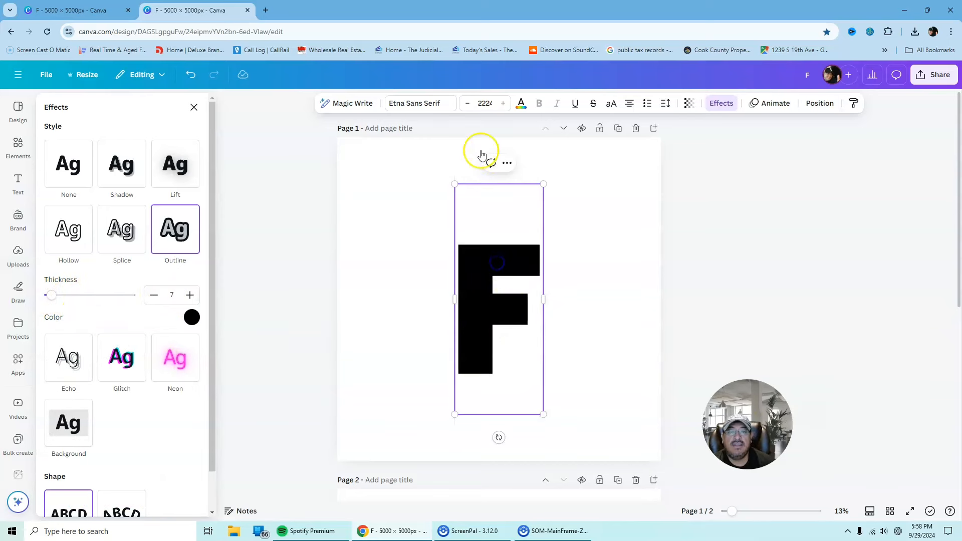
{"action": "left_click", "coordinate": [521, 105]}
{"action": "left_click", "coordinate": [114, 188]}
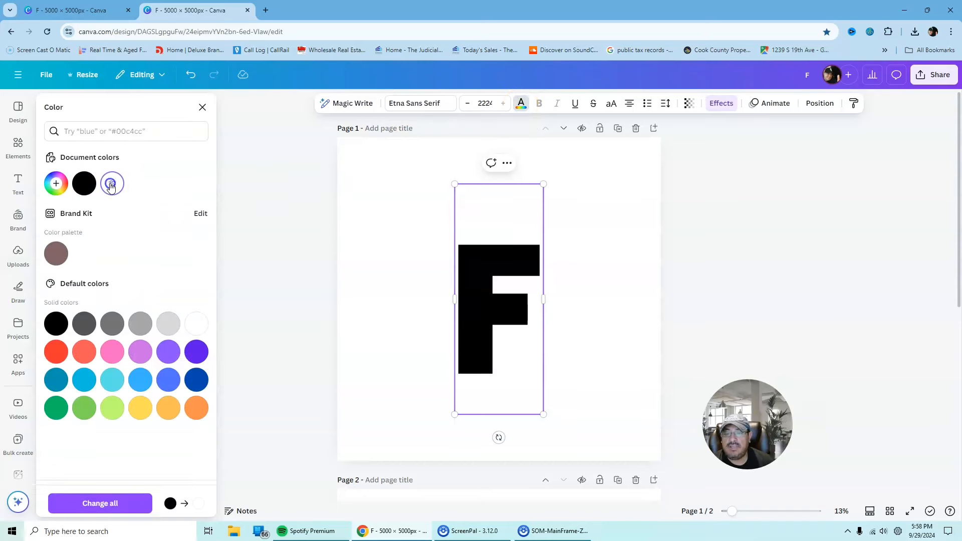
{"action": "left_click", "coordinate": [197, 323]}
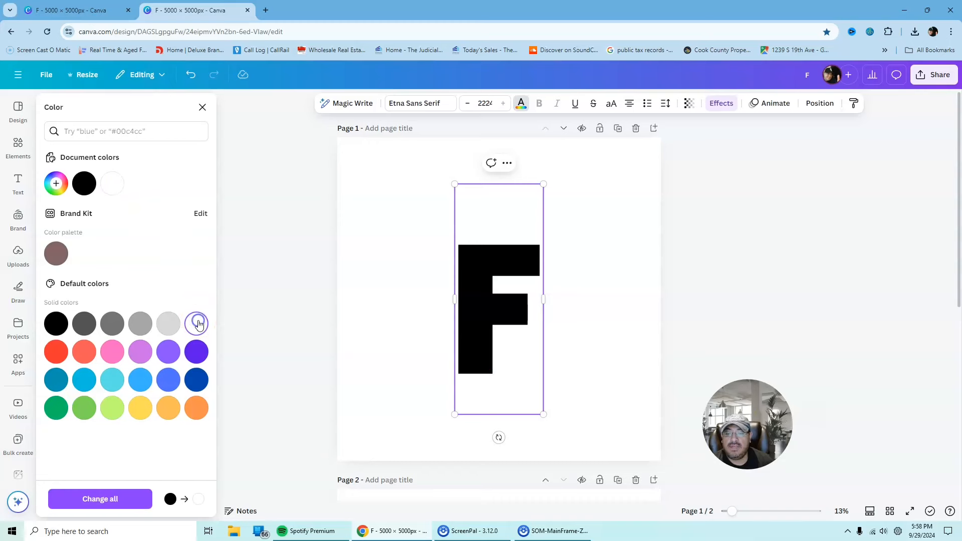
{"action": "left_click", "coordinate": [113, 183]}
{"action": "left_click", "coordinate": [112, 182]}
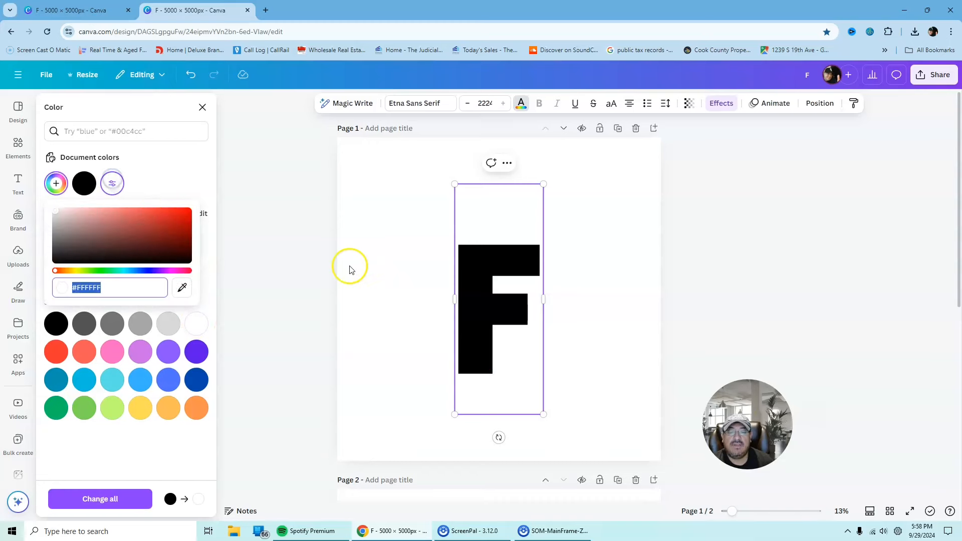
{"action": "left_click", "coordinate": [384, 271]}
- Change the F's text colour to white, keeping the black outline, and deselect it
{"action": "left_click", "coordinate": [477, 272]}
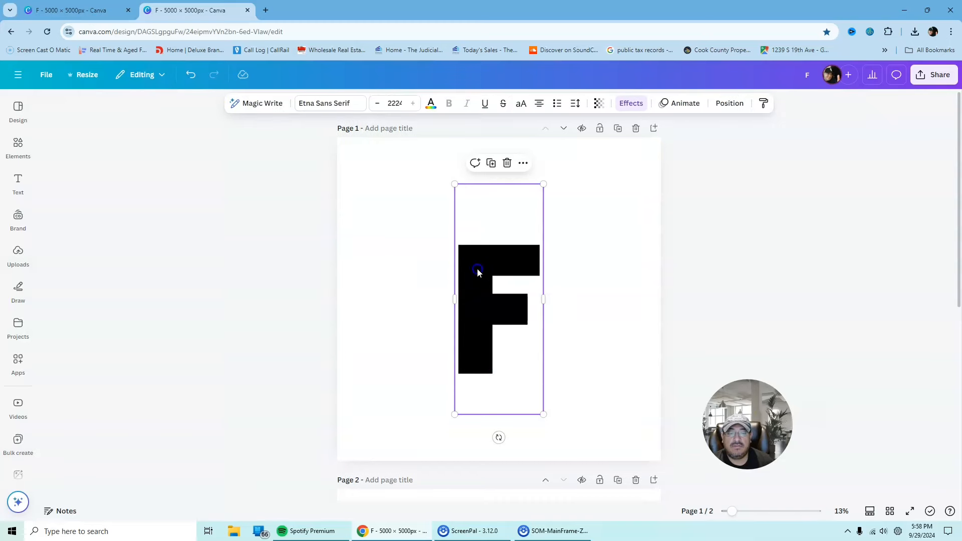
{"action": "left_click", "coordinate": [431, 106]}
{"action": "left_click", "coordinate": [113, 182]}
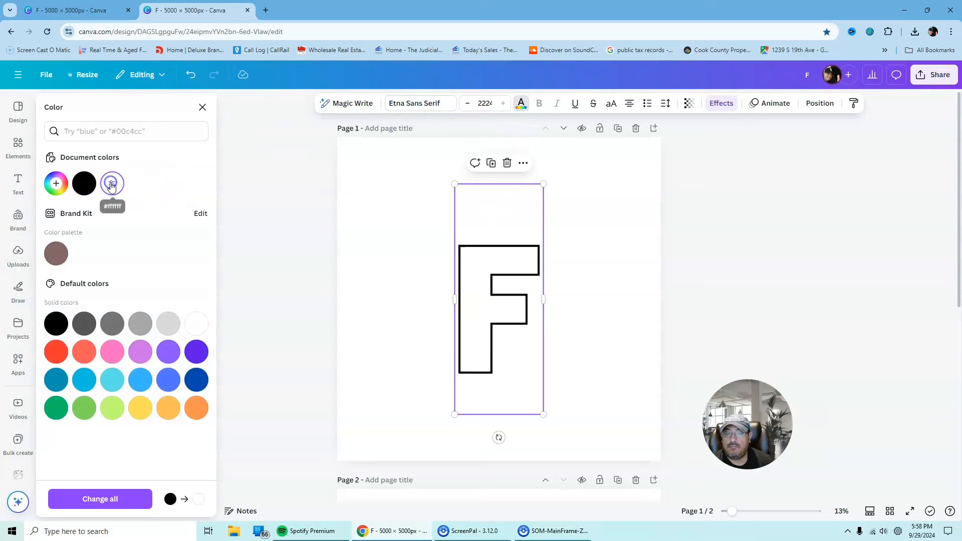
{"action": "left_click", "coordinate": [273, 258]}
{"action": "left_click", "coordinate": [270, 257]}
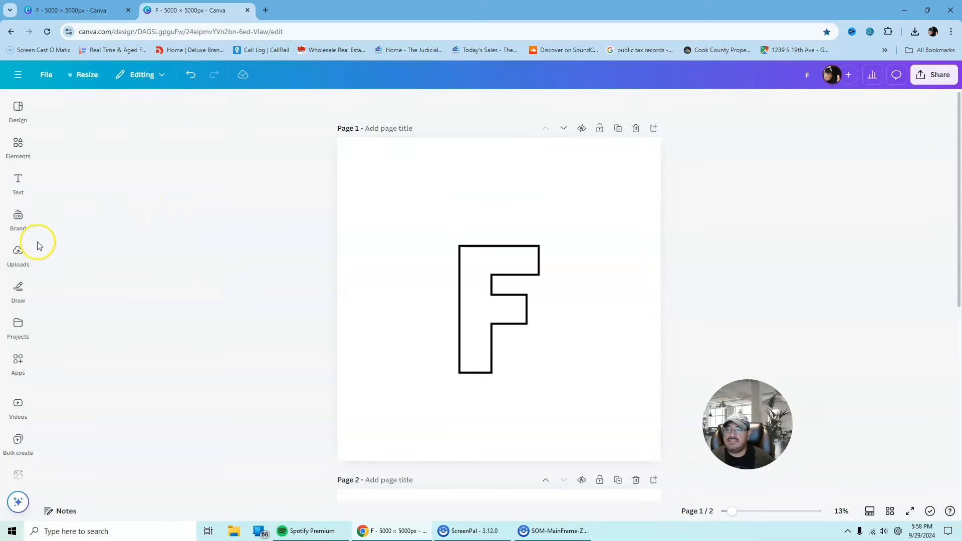
- Add a square shape to page 1 and enlarge it into a centred rectangle that covers the whole F
{"action": "left_click", "coordinate": [18, 144]}
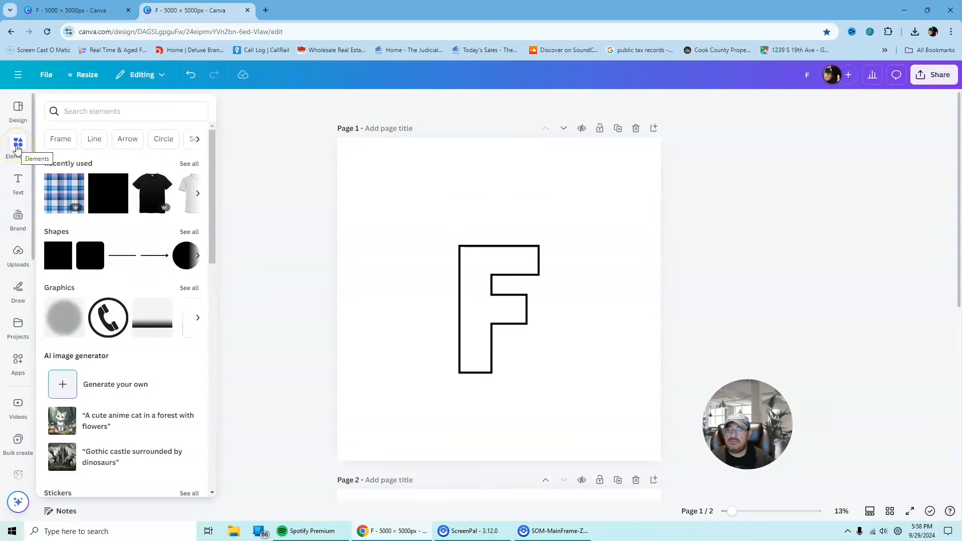
{"action": "left_click", "coordinate": [59, 256]}
{"action": "left_click", "coordinate": [59, 256]}
{"action": "left_click", "coordinate": [59, 257]}
{"action": "left_click_drag", "start_coordinate": [497, 287], "coordinate": [422, 249]}
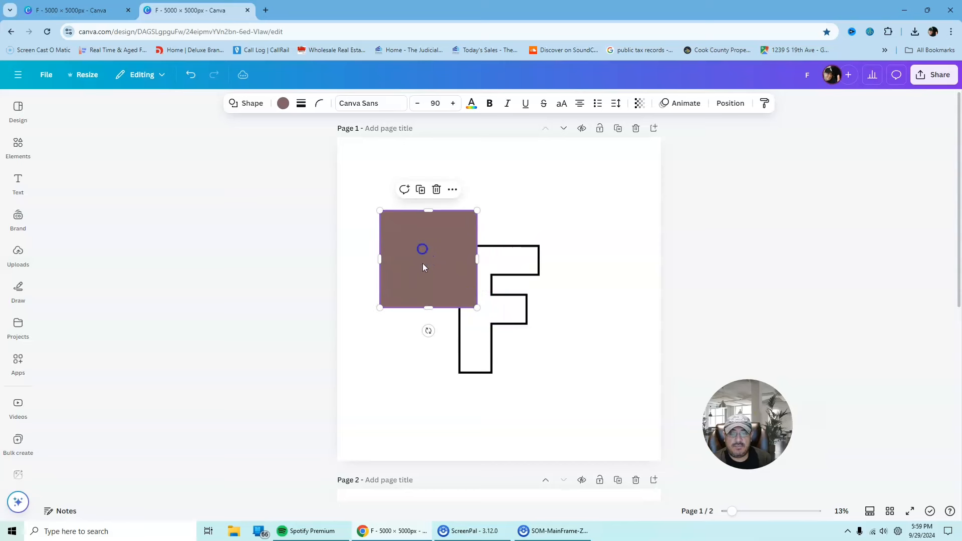
{"action": "left_click_drag", "start_coordinate": [477, 309], "coordinate": [607, 392]}
{"action": "left_click_drag", "start_coordinate": [548, 293], "coordinate": [554, 292]}
- Send the rectangle to the back behind the F and move the F slightly higher on it
{"action": "right_click", "coordinate": [539, 279]}
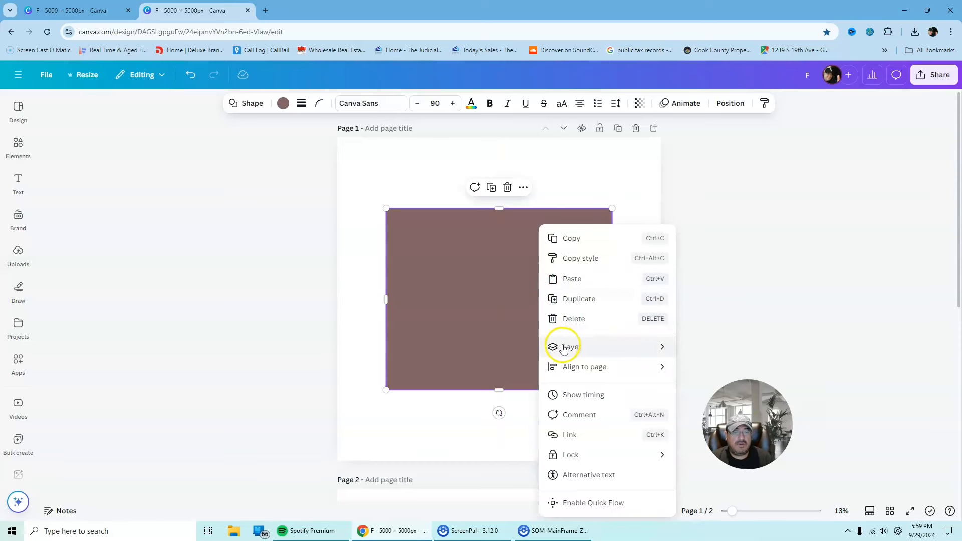
{"action": "mouse_move", "coordinate": [668, 348]}
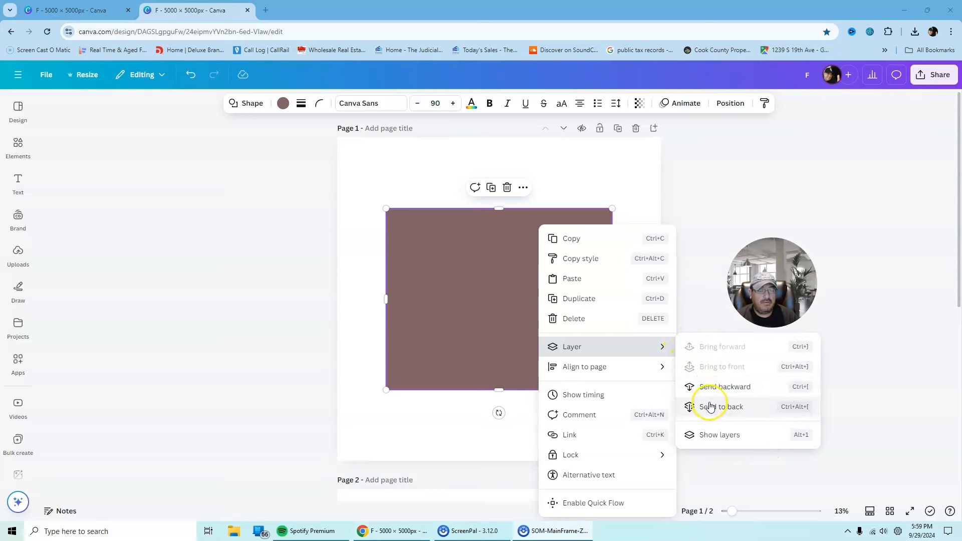
{"action": "left_click", "coordinate": [708, 405]}
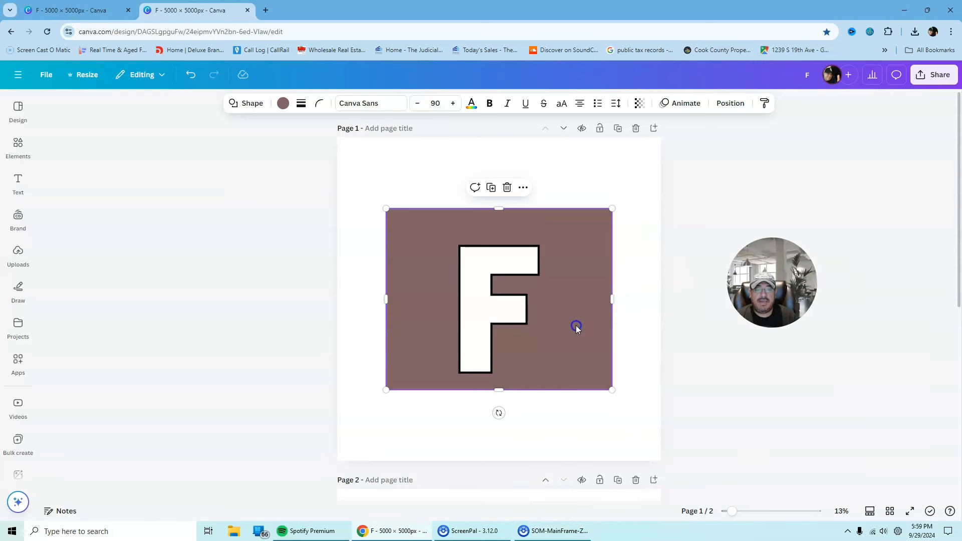
{"action": "mouse_move", "coordinate": [485, 322]}
{"action": "left_mouse_down"}
{"action": "mouse_move", "coordinate": [489, 314]}
{"action": "mouse_move", "coordinate": [477, 319]}
{"action": "mouse_move", "coordinate": [483, 333]}
{"action": "left_mouse_up"}
{"action": "left_click", "coordinate": [472, 346]}
{"action": "left_click", "coordinate": [302, 339]}
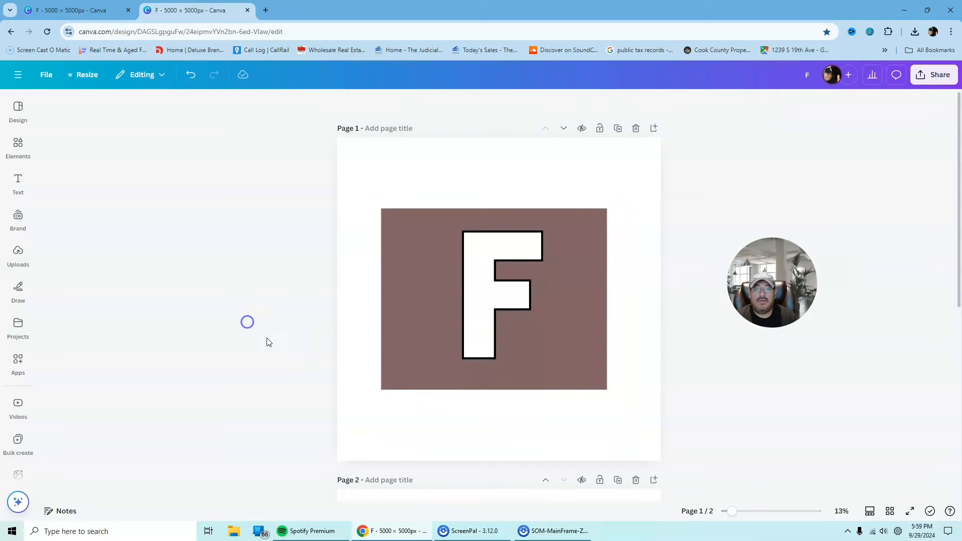
{"action": "left_click", "coordinate": [746, 183]}
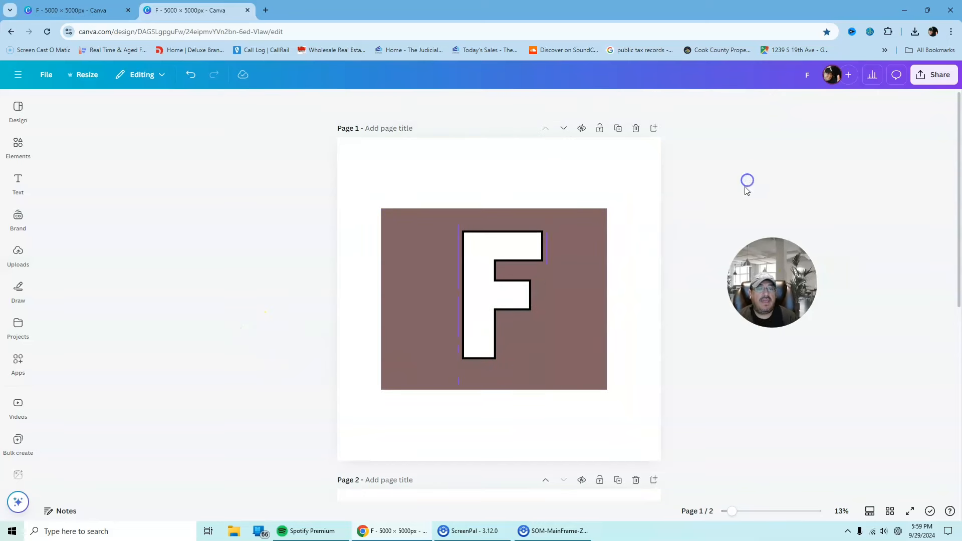
- Recolour the rectangle behind the F to black
{"action": "left_click_drag", "start_coordinate": [764, 282], "coordinate": [404, 346]}
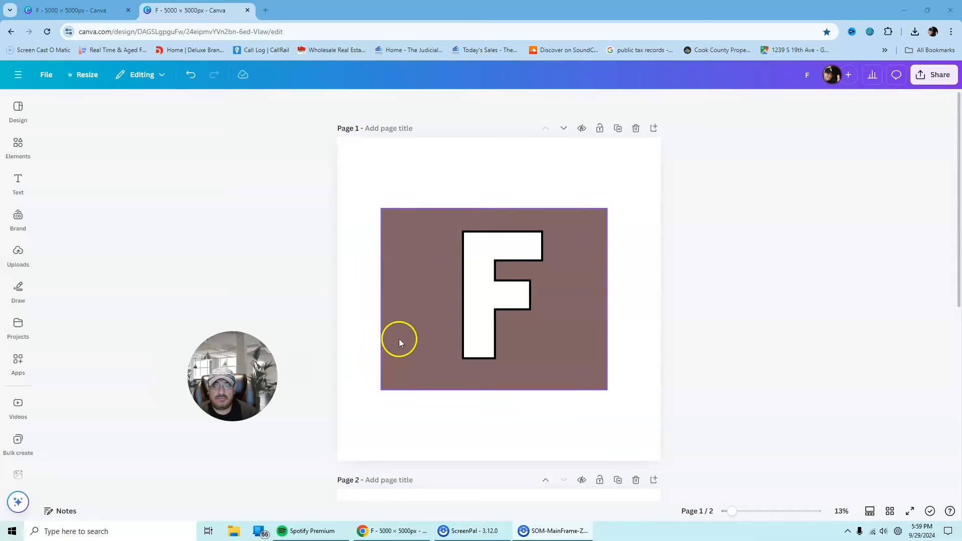
{"action": "left_click", "coordinate": [397, 336]}
{"action": "left_click", "coordinate": [283, 103]}
{"action": "left_click", "coordinate": [108, 182]}
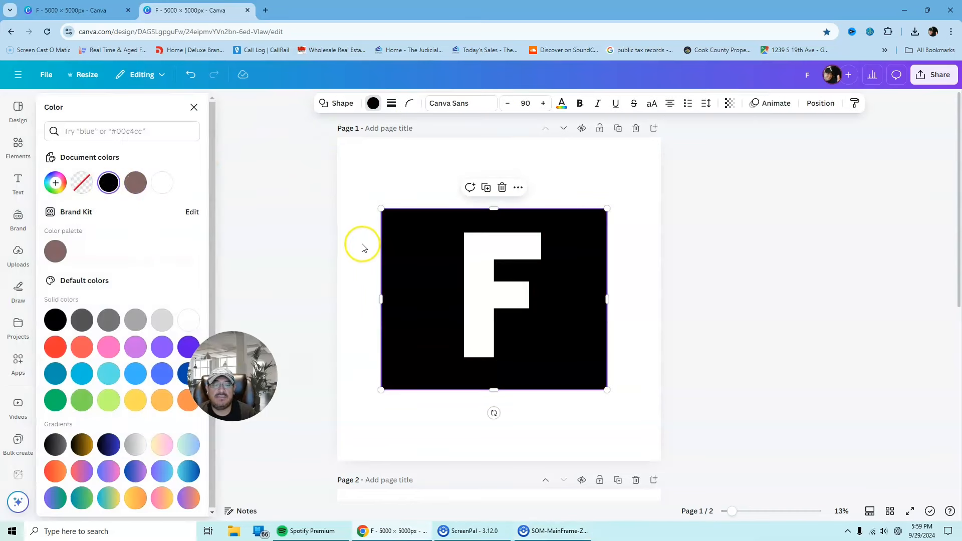
{"action": "left_click", "coordinate": [734, 209]}
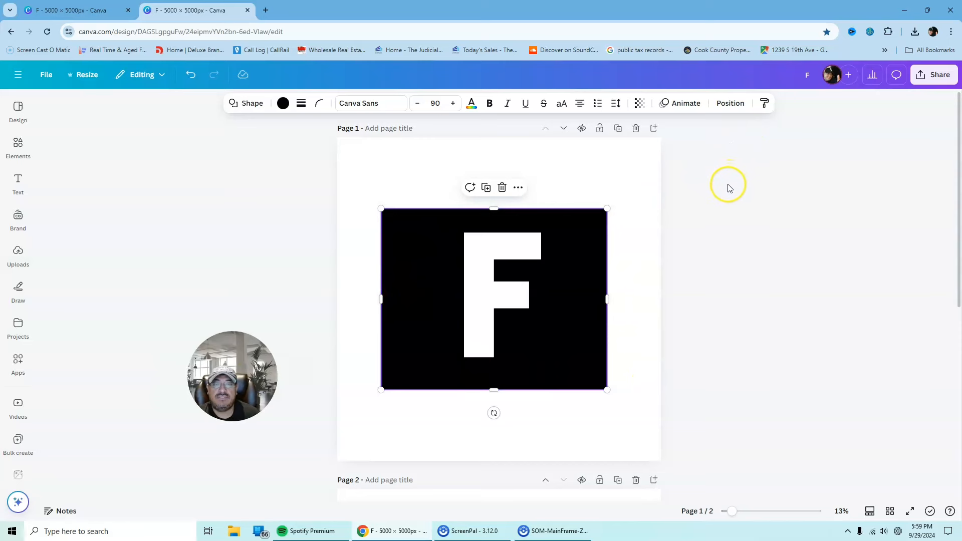
- Download only page 1 as a PNG at size 1
{"action": "scroll", "coordinate": [727, 190], "scroll_direction": "down", "scroll_amount": 2}
{"action": "scroll", "coordinate": [724, 195], "scroll_direction": "up", "scroll_amount": 1}
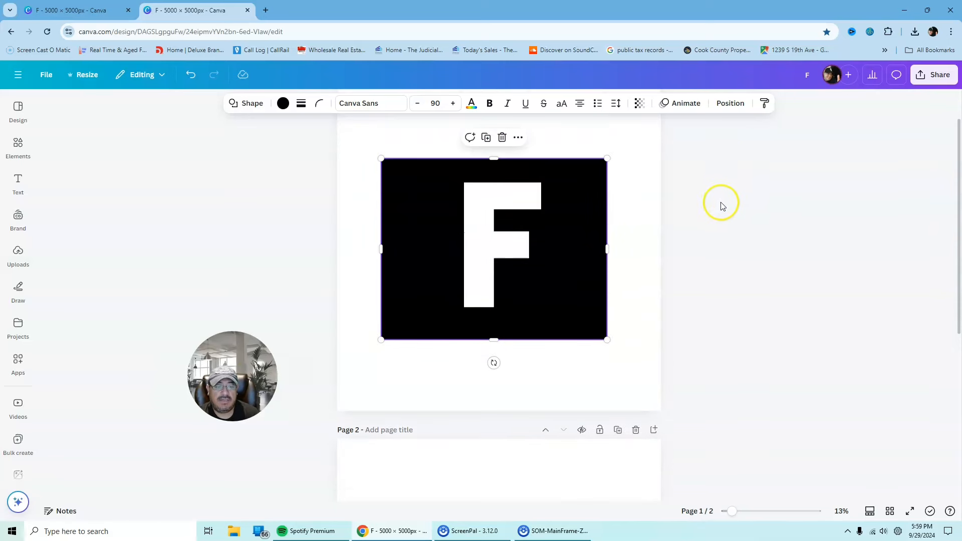
{"action": "scroll", "coordinate": [655, 471], "scroll_direction": "up", "scroll_amount": 1}
{"action": "left_click", "coordinate": [935, 75]}
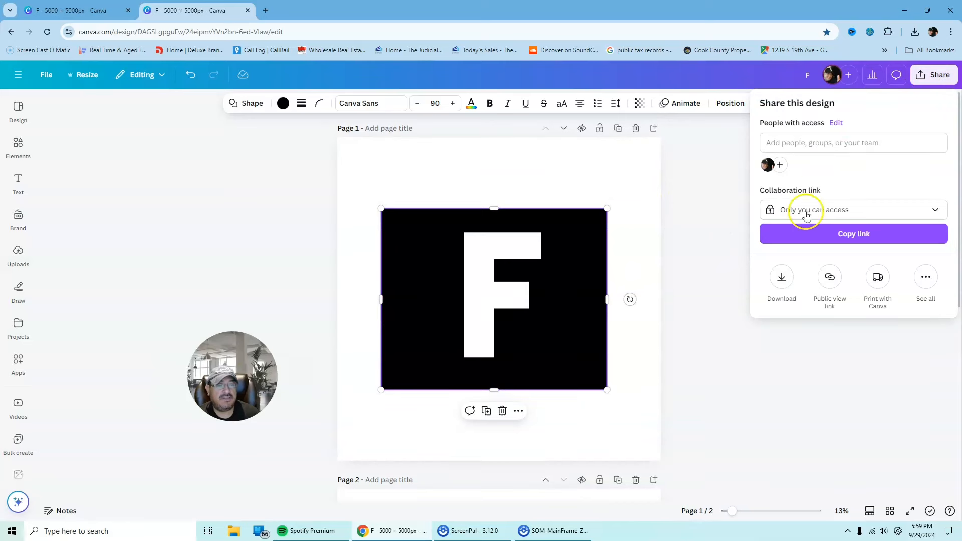
{"action": "left_click", "coordinate": [781, 280]}
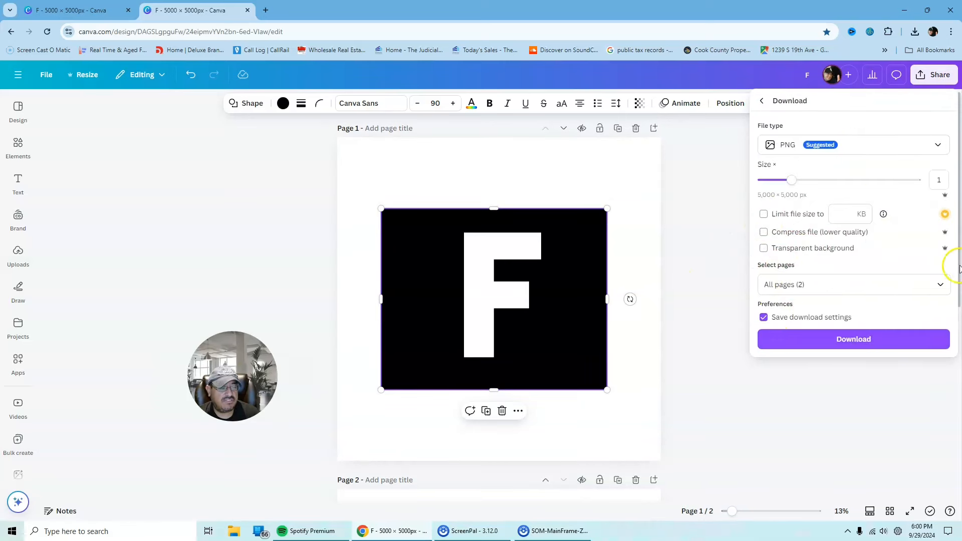
{"action": "left_click", "coordinate": [938, 284]}
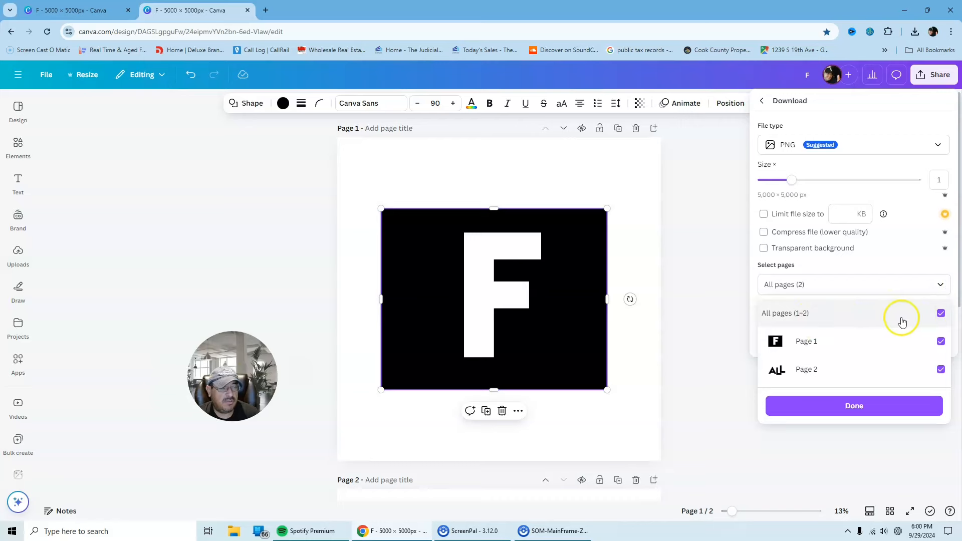
{"action": "left_click", "coordinate": [941, 313]}
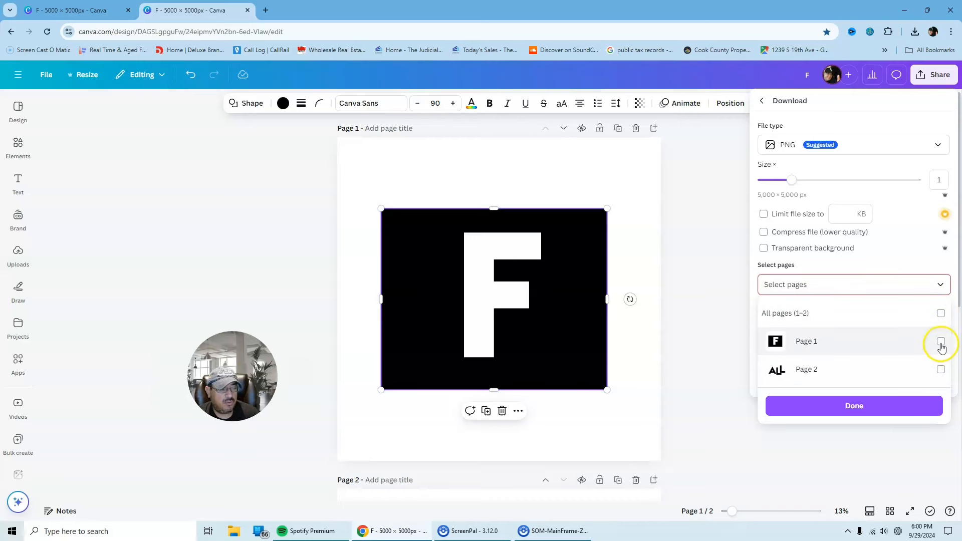
{"action": "left_click", "coordinate": [940, 341]}
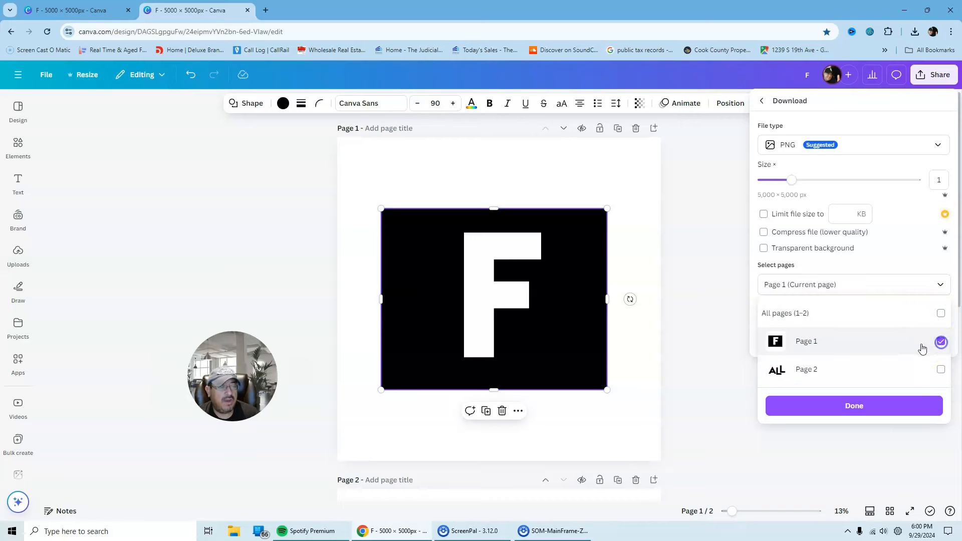
{"action": "left_click", "coordinate": [850, 404]}
{"action": "left_click", "coordinate": [866, 339]}
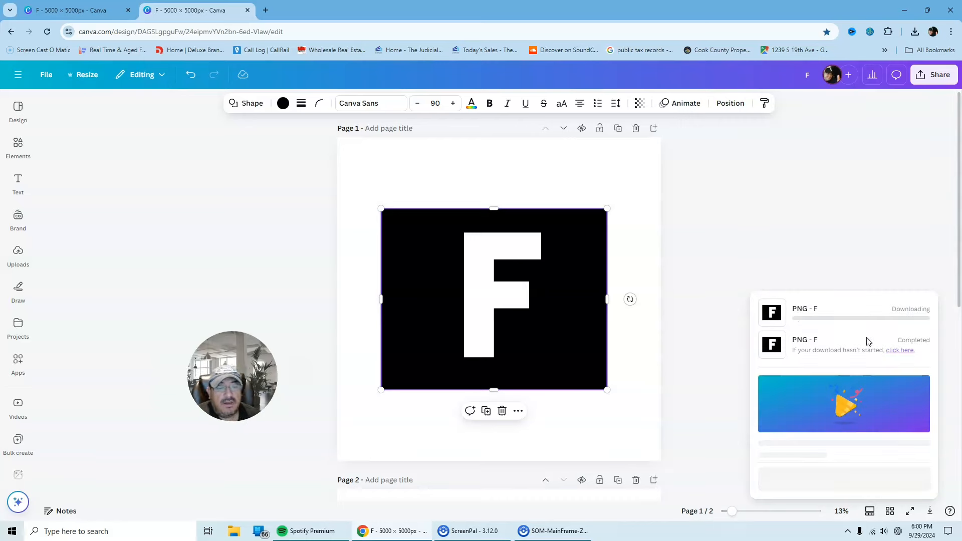
- Add a blank page at the end of the design and move it up to become page 2
{"action": "scroll", "coordinate": [702, 251], "scroll_direction": "down", "scroll_amount": 6}
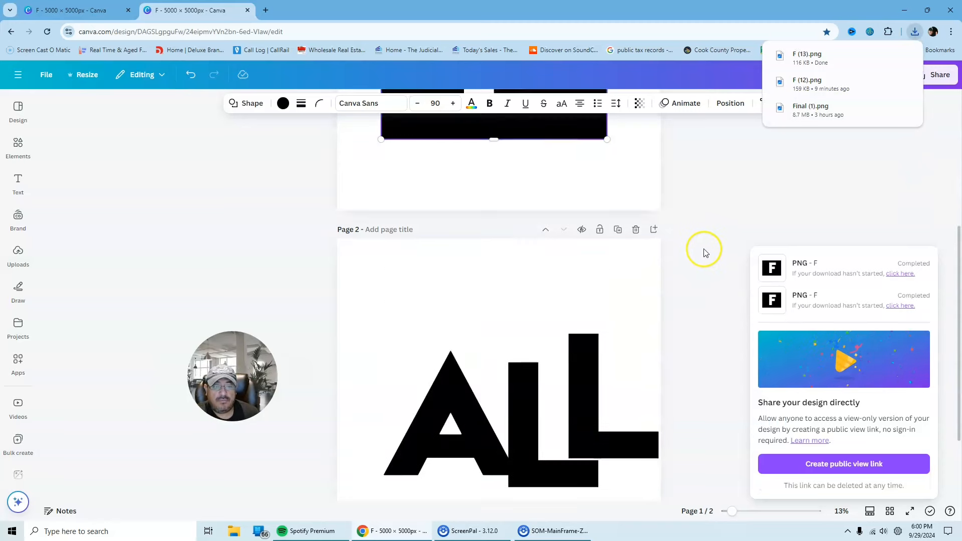
{"action": "left_click", "coordinate": [501, 489]}
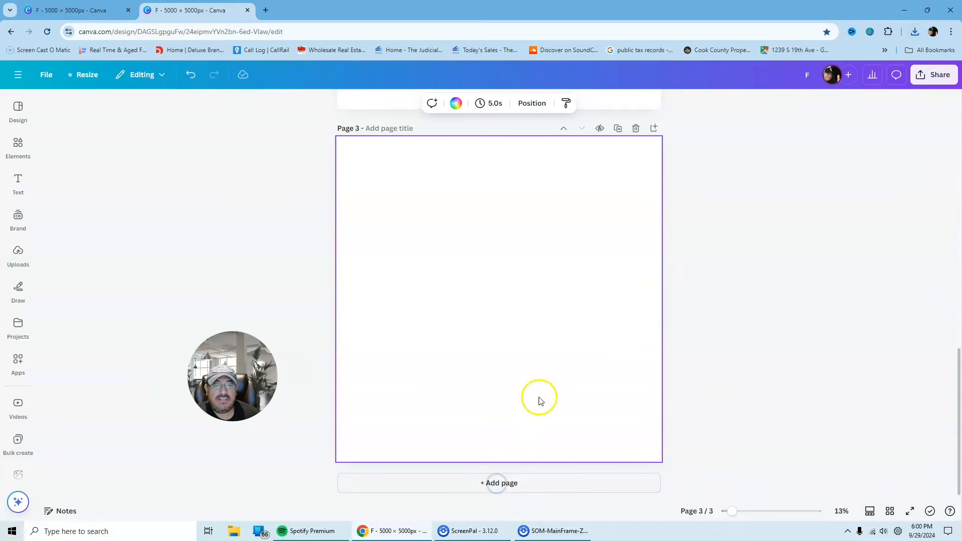
{"action": "scroll", "coordinate": [581, 174], "scroll_direction": "up", "scroll_amount": 2}
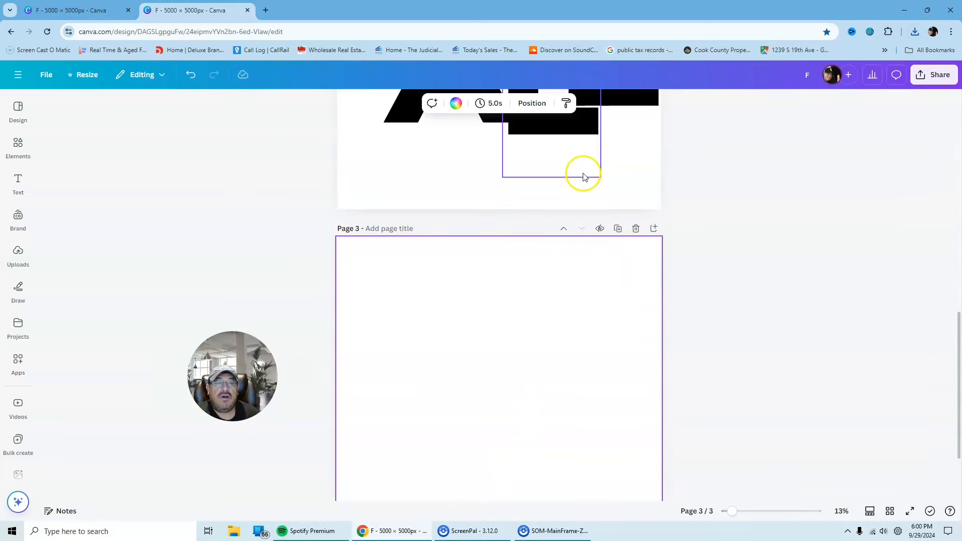
{"action": "left_click", "coordinate": [563, 231]}
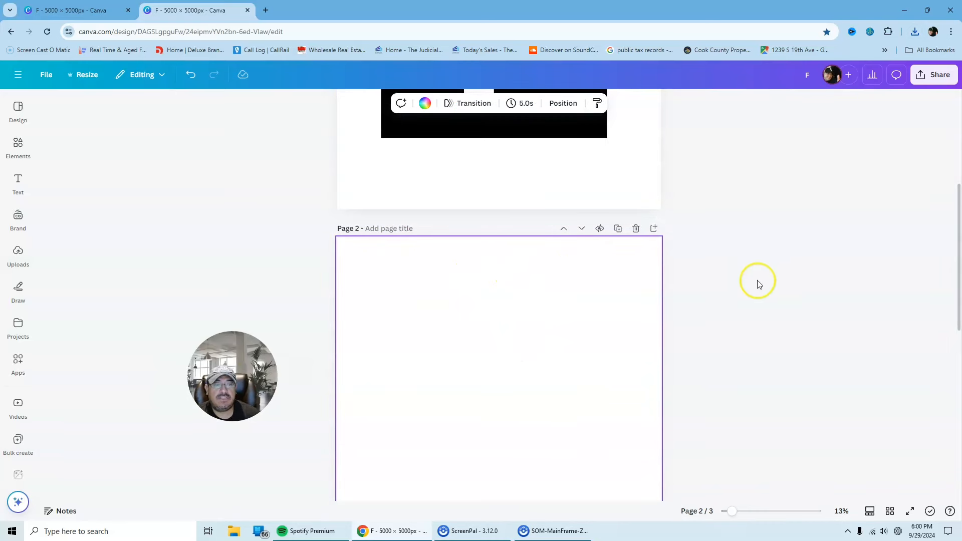
- Bring the downloaded F (13).png from the browser's recent downloads onto the blank page 2
{"action": "scroll", "coordinate": [755, 269], "scroll_direction": "up", "scroll_amount": 5}
{"action": "scroll", "coordinate": [795, 210], "scroll_direction": "down", "scroll_amount": 8}
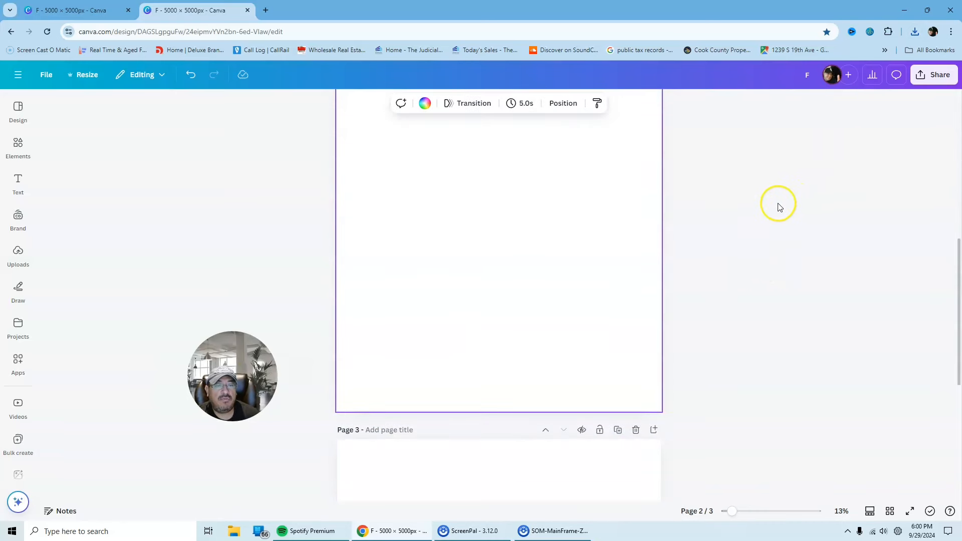
{"action": "scroll", "coordinate": [778, 206], "scroll_direction": "up", "scroll_amount": 1}
{"action": "left_click", "coordinate": [914, 32]}
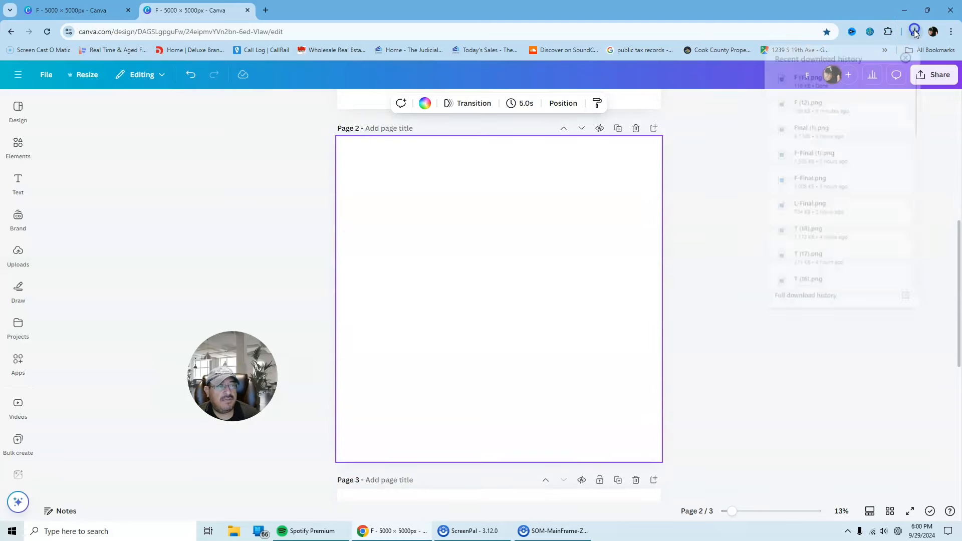
{"action": "left_click_drag", "start_coordinate": [797, 76], "coordinate": [474, 300]}
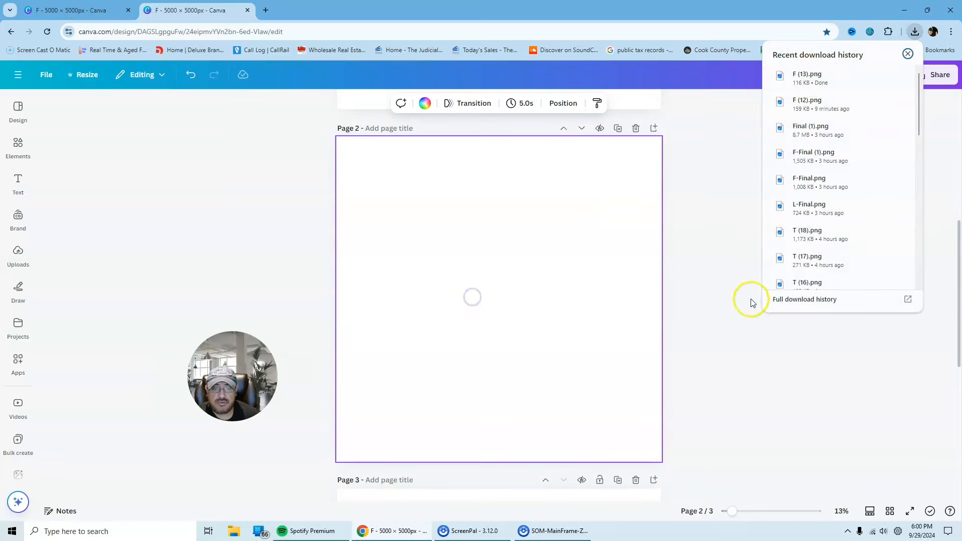
- Enlarge the imported F image so that it fills the whole of page 2
{"action": "left_click", "coordinate": [729, 326]}
{"action": "left_click", "coordinate": [528, 322]}
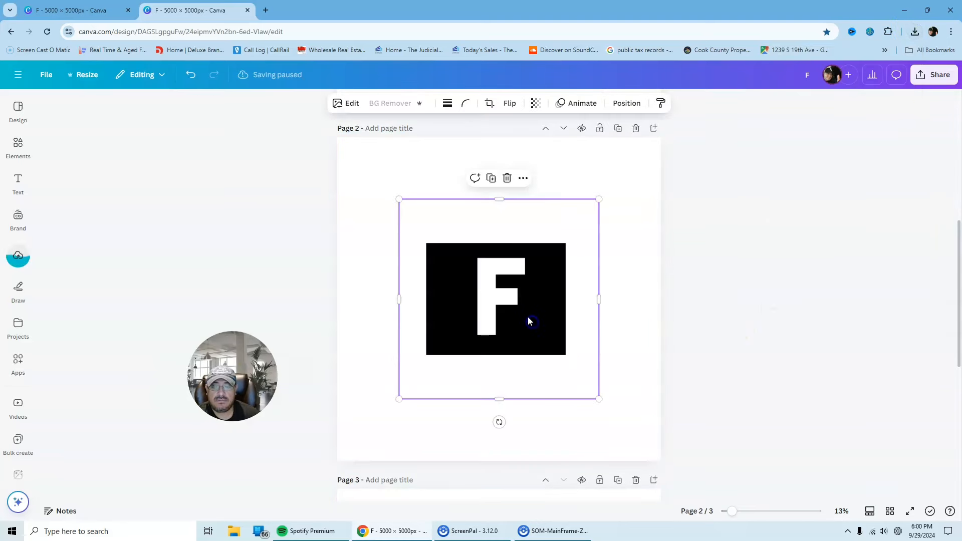
{"action": "left_click_drag", "start_coordinate": [398, 198], "coordinate": [327, 150]}
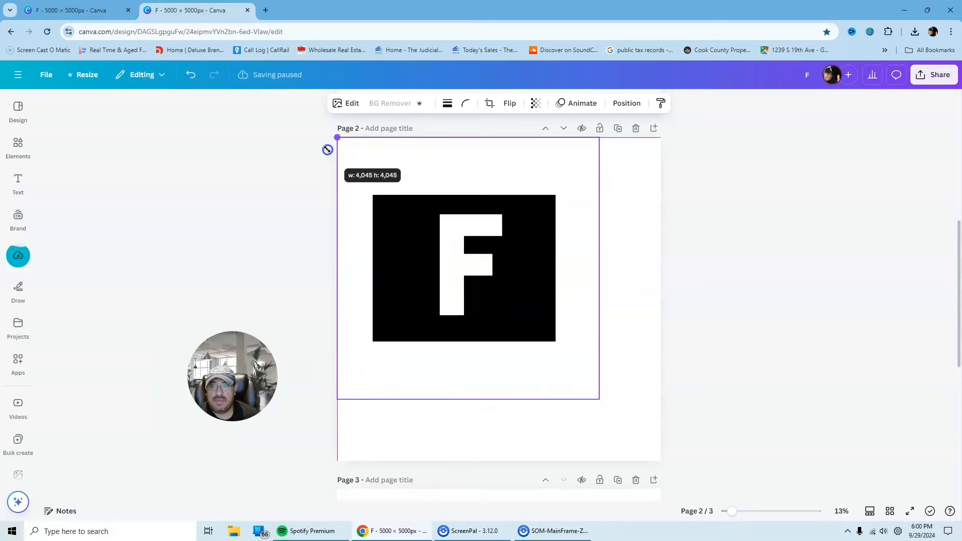
{"action": "left_click_drag", "start_coordinate": [599, 399], "coordinate": [663, 459]}
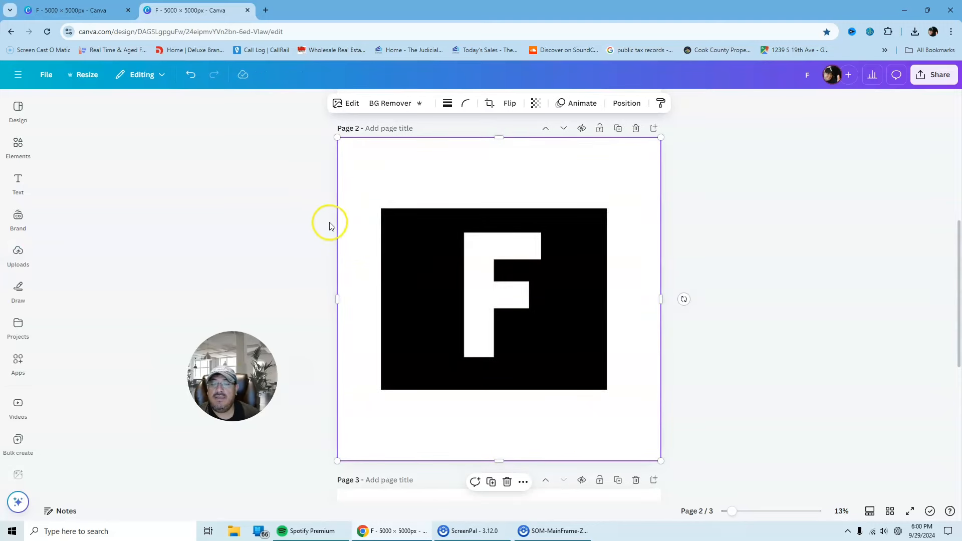
- Remove the background from the F image on page 2, leaving the letter cut out of the black rectangle
{"action": "left_click", "coordinate": [352, 105]}
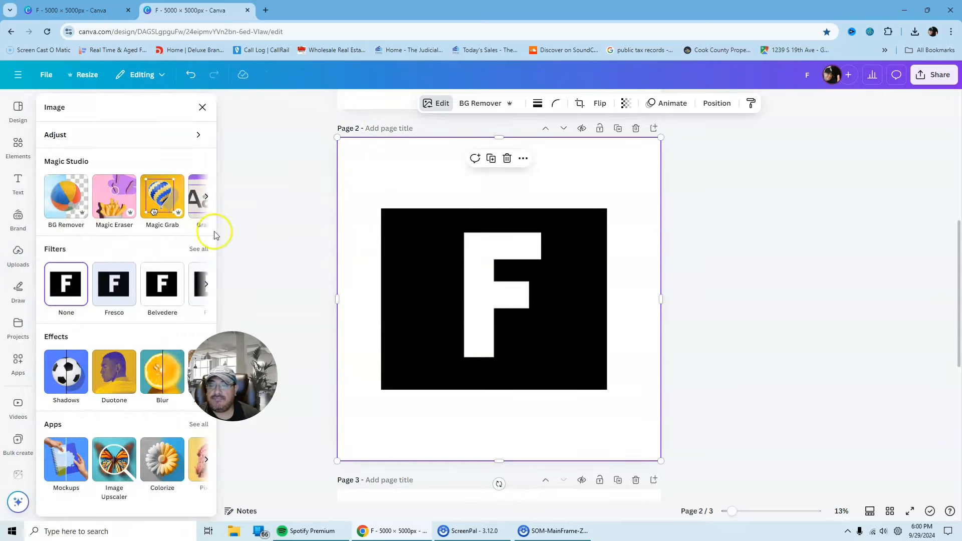
{"action": "left_click", "coordinate": [61, 198]}
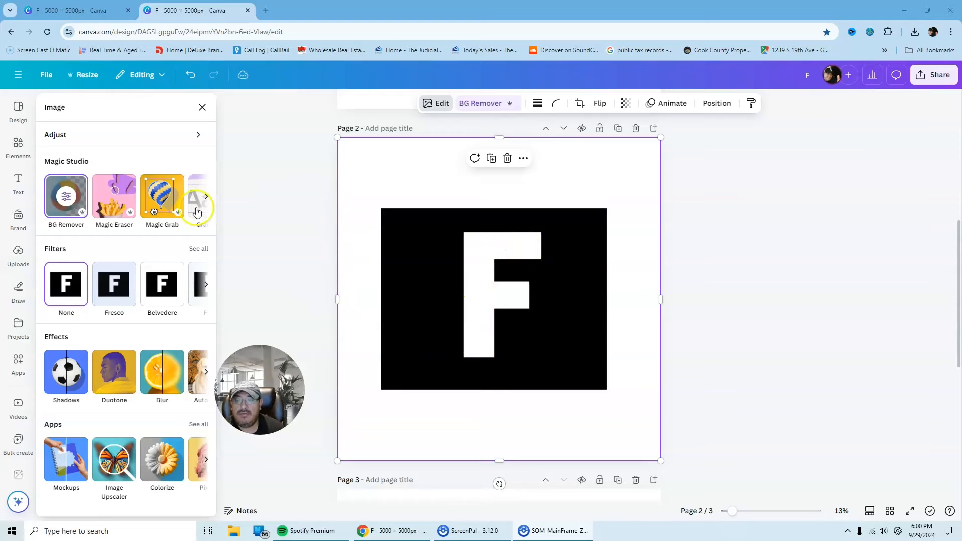
{"action": "left_click", "coordinate": [69, 216]}
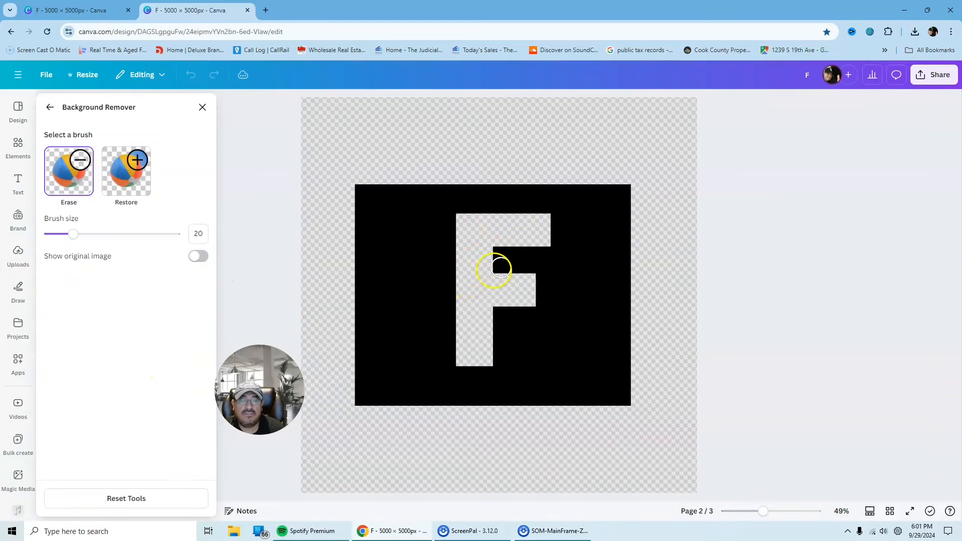
{"action": "left_click", "coordinate": [201, 107]}
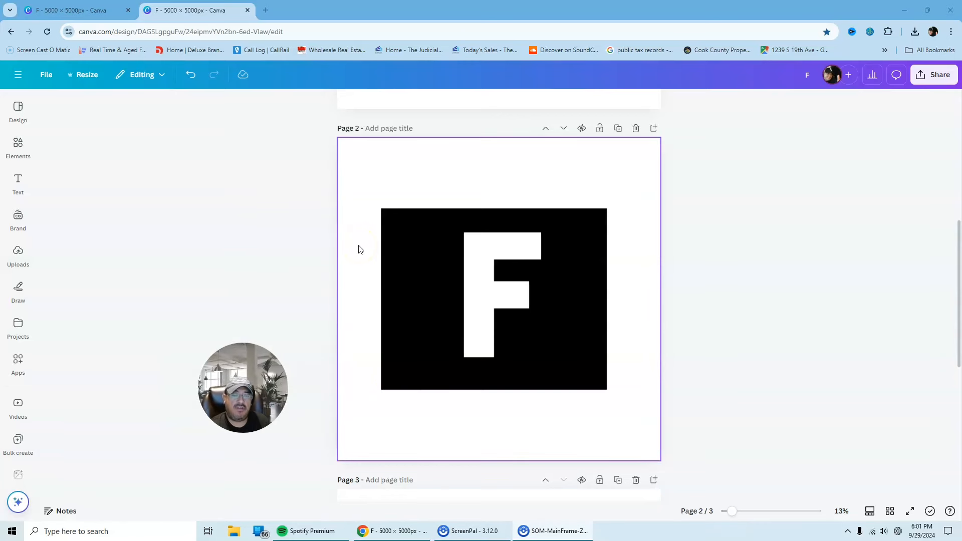
- Apply a custom Duotone effect to the F image on the Draft F-2 page
{"action": "scroll", "coordinate": [745, 359], "scroll_direction": "down", "scroll_amount": 5}
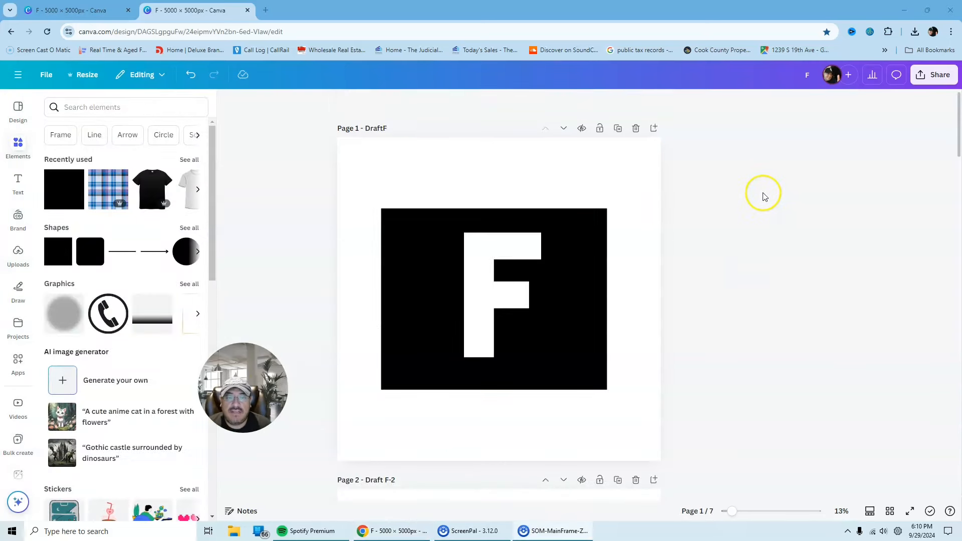
{"action": "scroll", "coordinate": [764, 195], "scroll_direction": "down", "scroll_amount": 5}
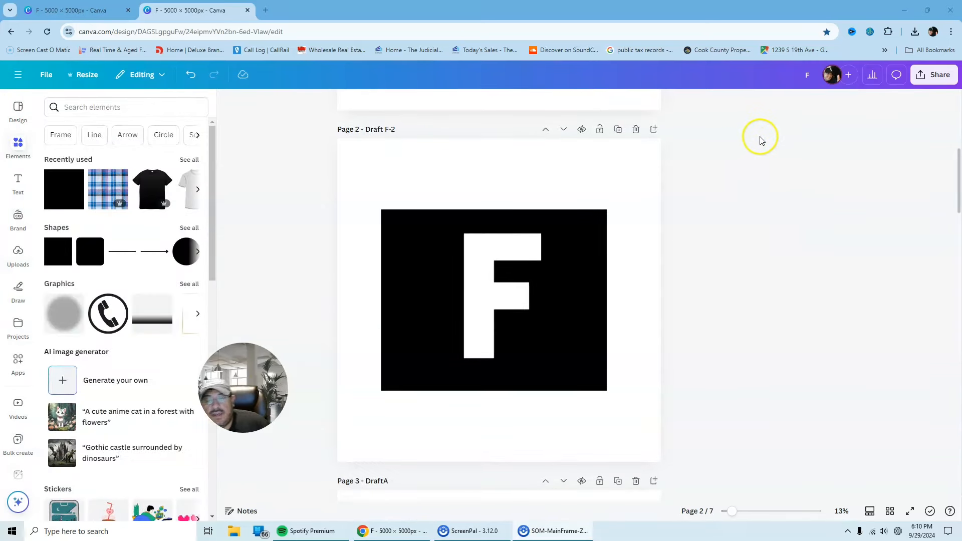
{"action": "left_click", "coordinate": [407, 236]}
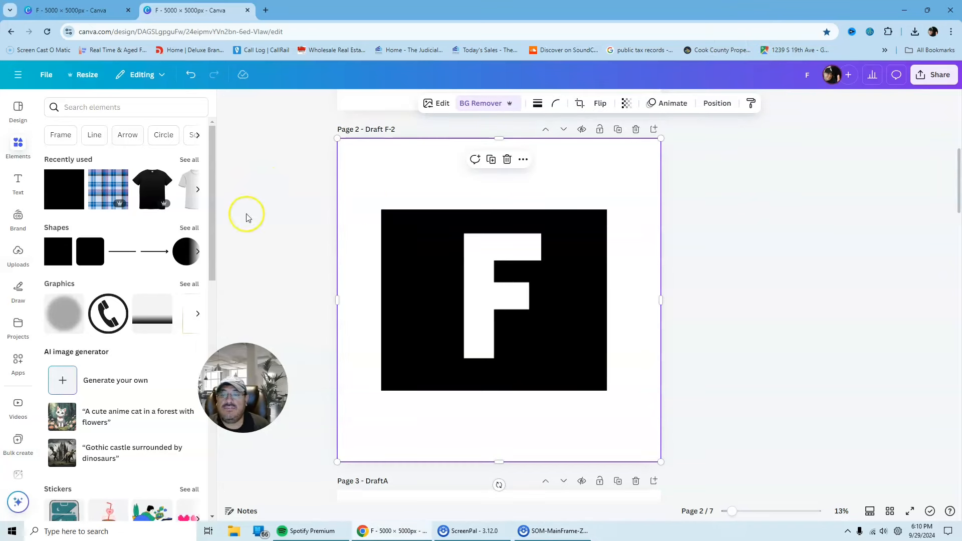
{"action": "left_click", "coordinate": [443, 106]}
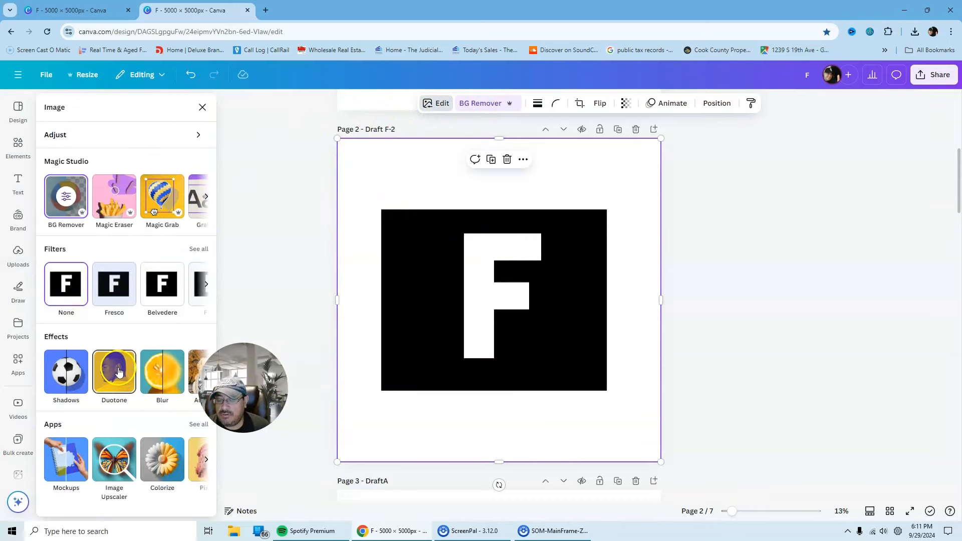
{"action": "left_click", "coordinate": [119, 375]}
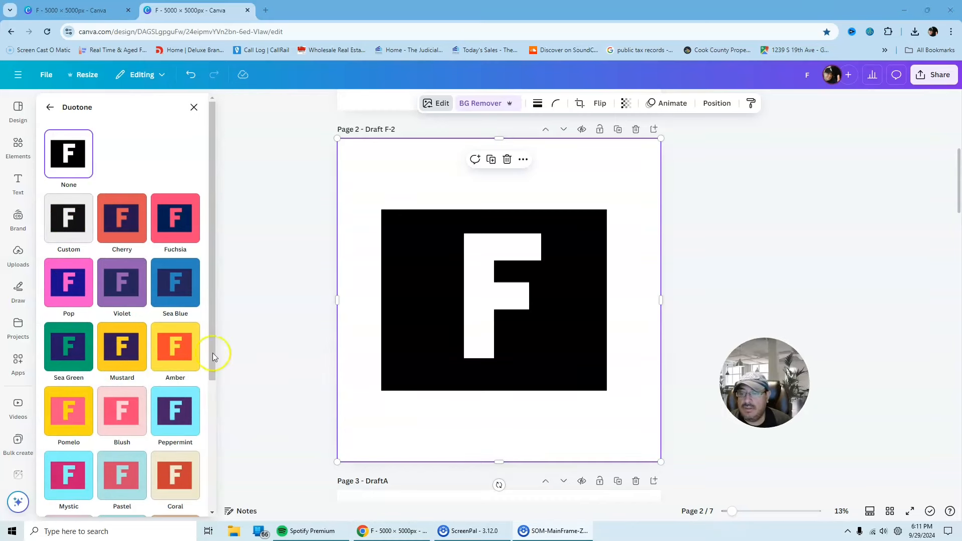
{"action": "left_click", "coordinate": [71, 214]}
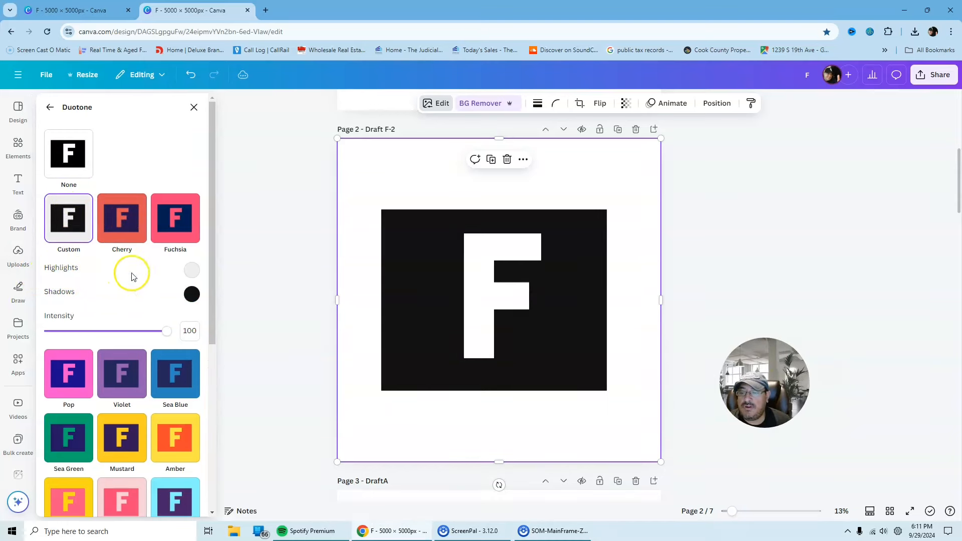
- Set both the highlights and the shadows of the F image's Duotone to white
{"action": "left_click", "coordinate": [192, 270]}
{"action": "left_click_drag", "start_coordinate": [211, 321], "coordinate": [197, 294]}
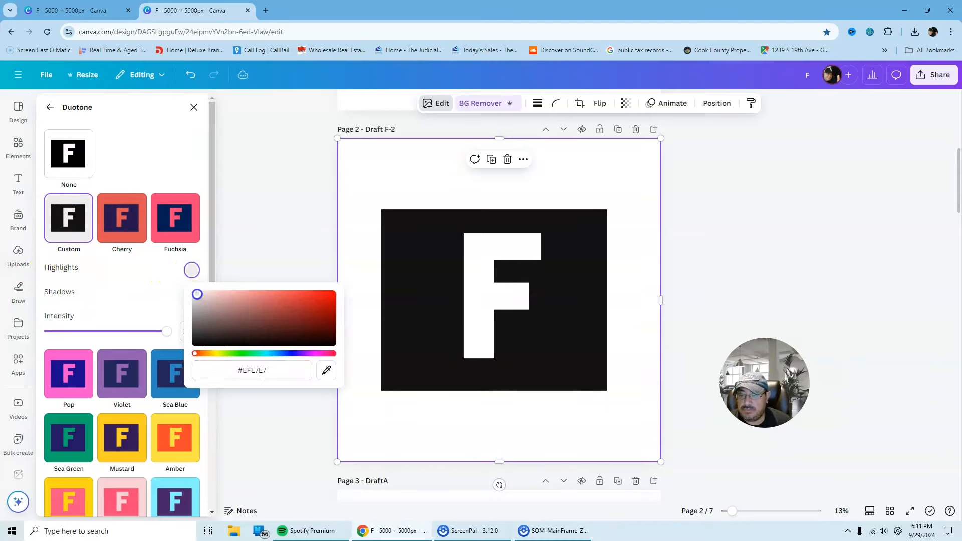
{"action": "left_click", "coordinate": [64, 293]}
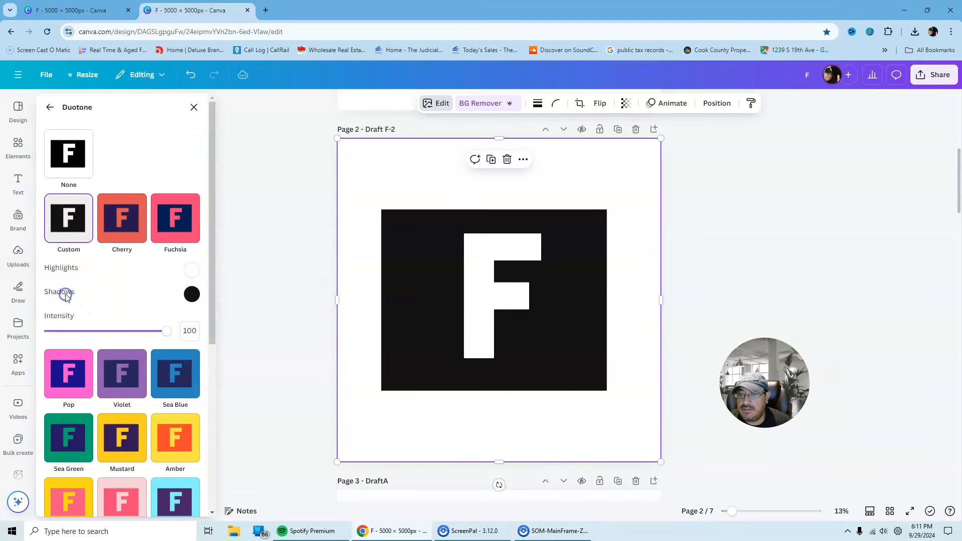
{"action": "left_click", "coordinate": [192, 294]}
{"action": "left_click_drag", "start_coordinate": [199, 371], "coordinate": [173, 277]}
{"action": "left_click", "coordinate": [266, 232]}
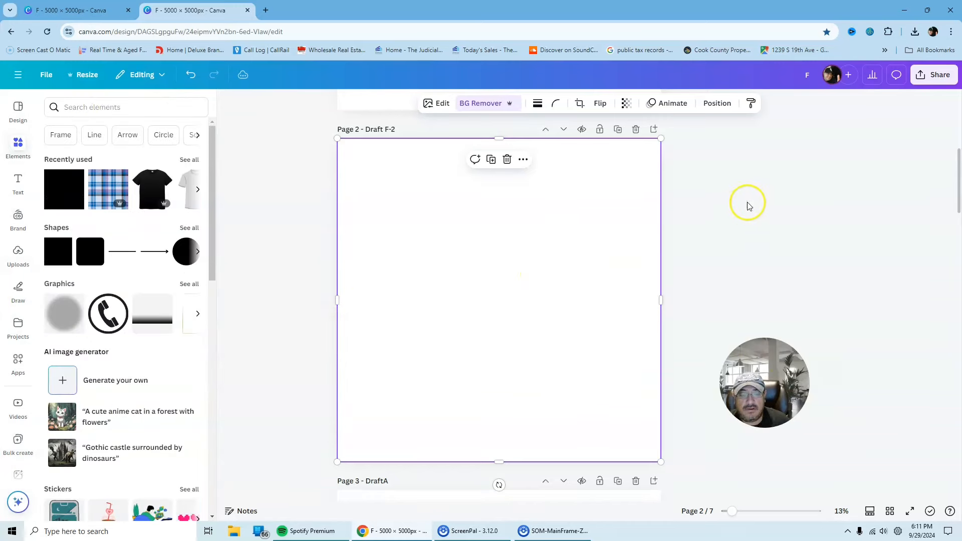
- Apply a custom Duotone to the A image on the Draft A-2 page, with highlights and shadows both set to white (#FFFFFF)
{"action": "scroll", "coordinate": [708, 217], "scroll_direction": "down", "scroll_amount": 5}
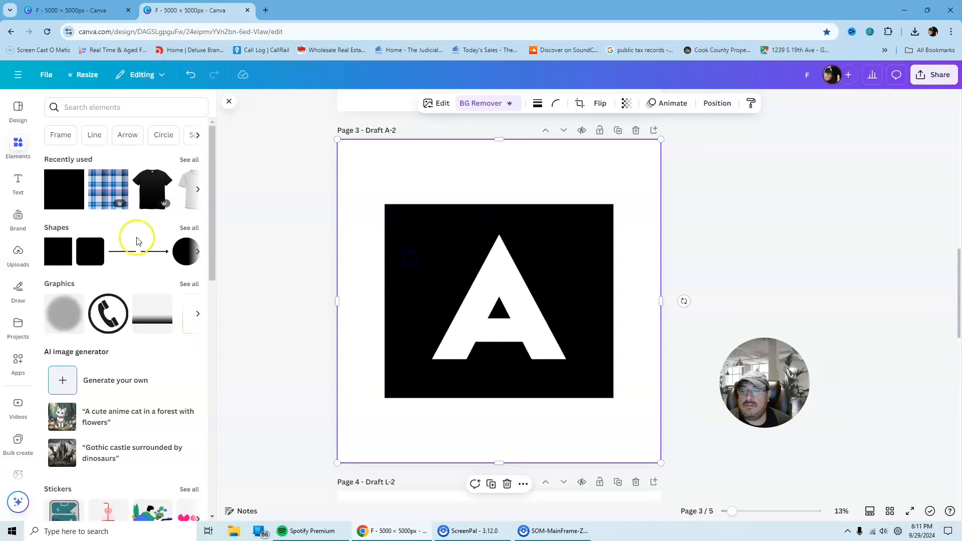
{"action": "left_click", "coordinate": [428, 104]}
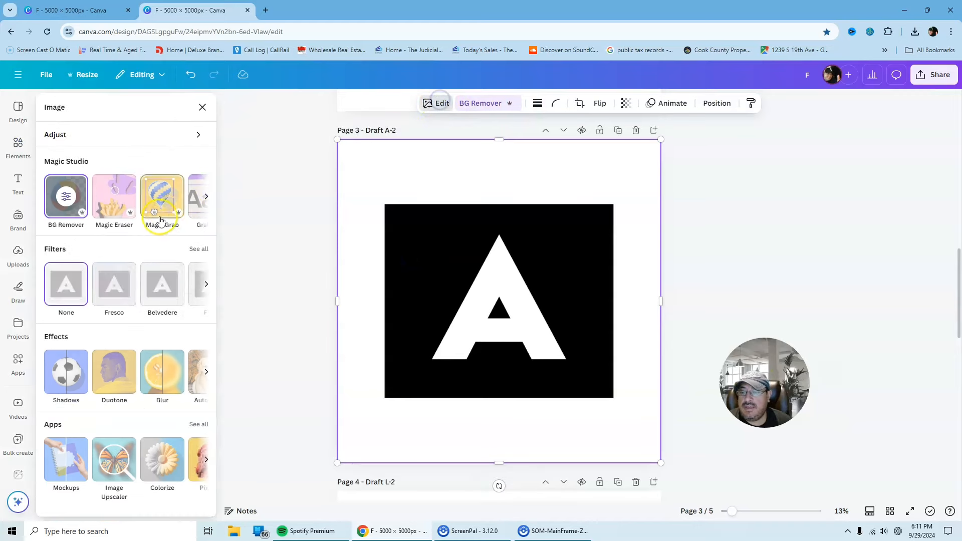
{"action": "left_click", "coordinate": [108, 368]}
{"action": "left_click", "coordinate": [68, 218]}
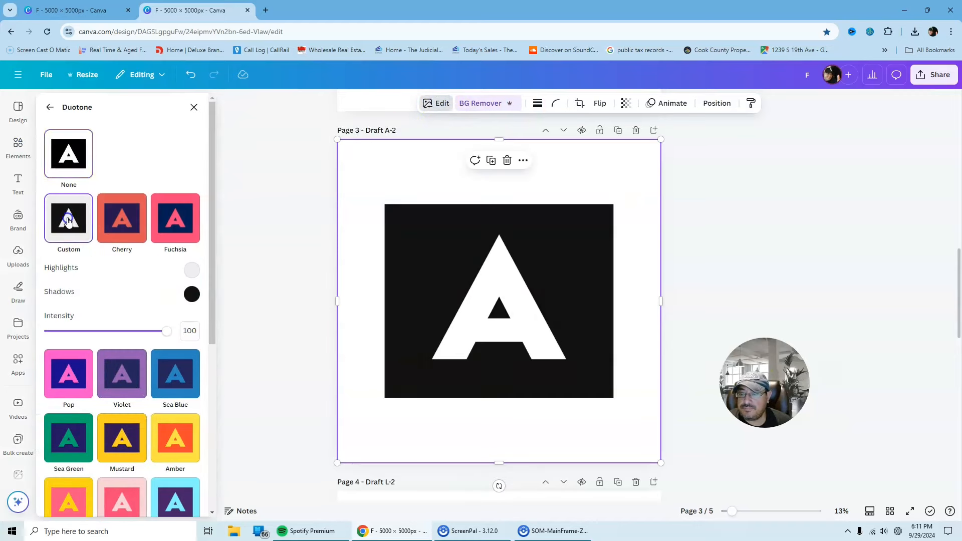
{"action": "left_click", "coordinate": [189, 271]}
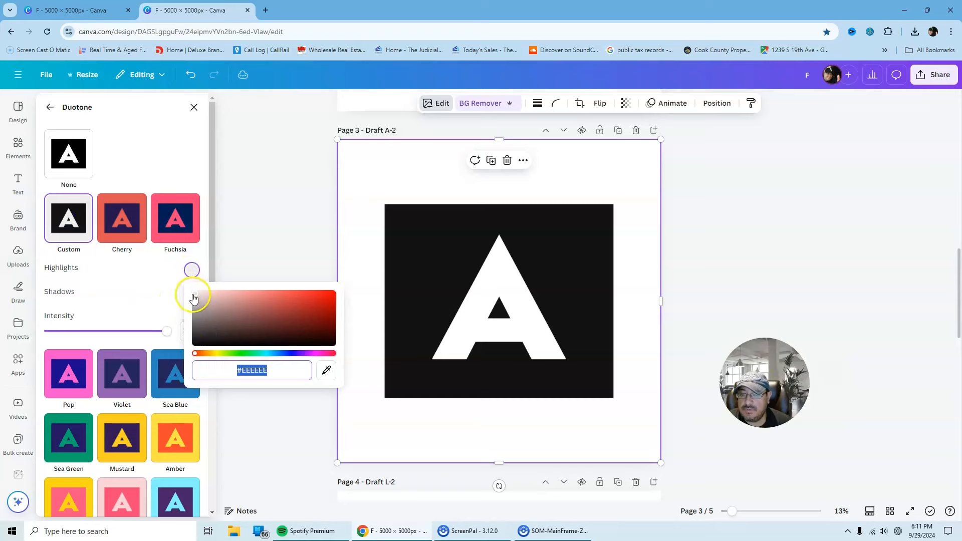
{"action": "left_click", "coordinate": [151, 302]}
{"action": "left_click", "coordinate": [192, 294]}
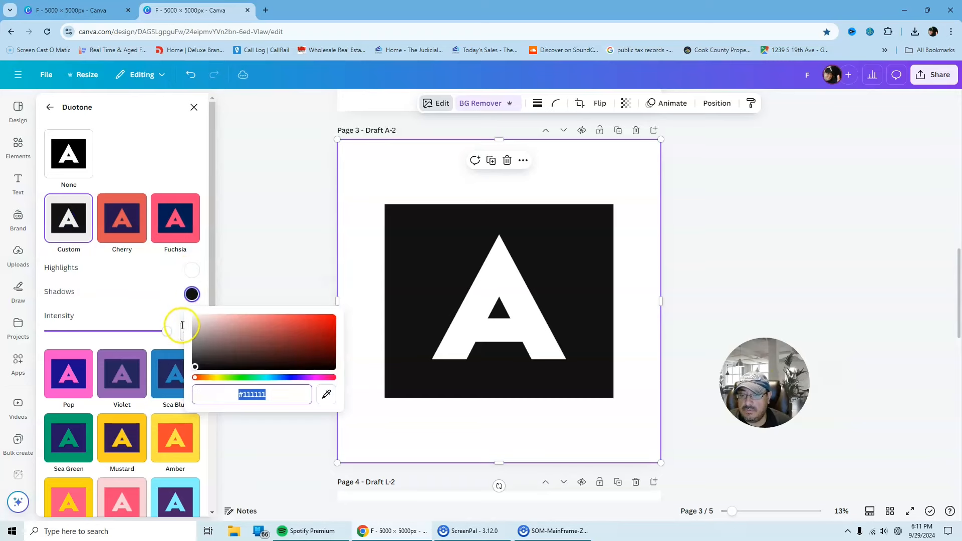
{"action": "left_click_drag", "start_coordinate": [198, 363], "coordinate": [195, 317]}
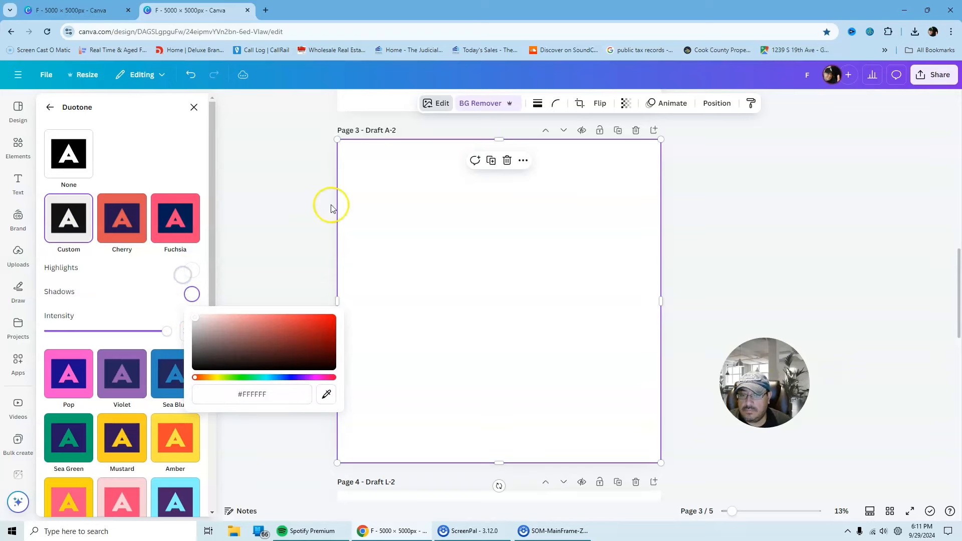
{"action": "left_click", "coordinate": [296, 214]}
- Apply a custom Duotone effect to the L image on the Draft L-2 page
{"action": "scroll", "coordinate": [687, 211], "scroll_direction": "down", "scroll_amount": 5}
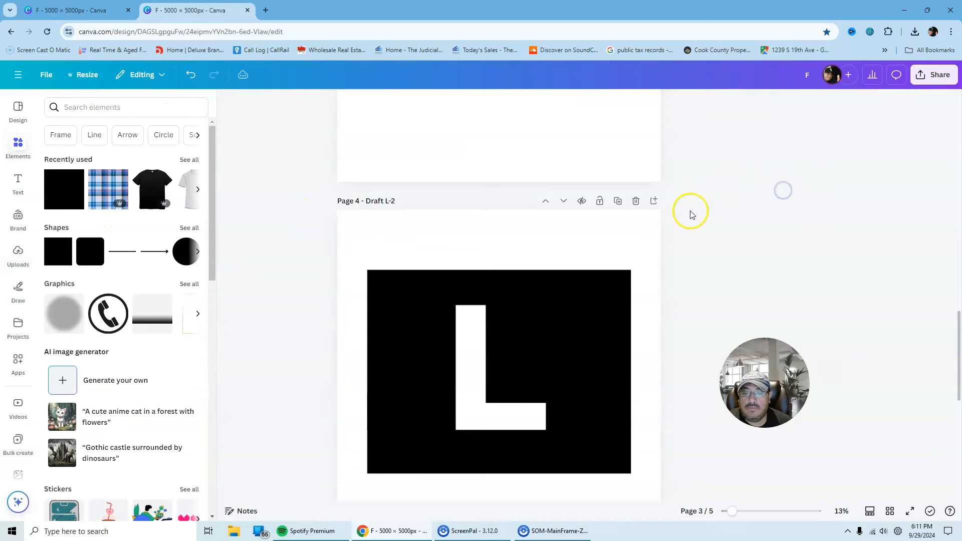
{"action": "left_click", "coordinate": [567, 288]}
{"action": "left_click", "coordinate": [440, 103]}
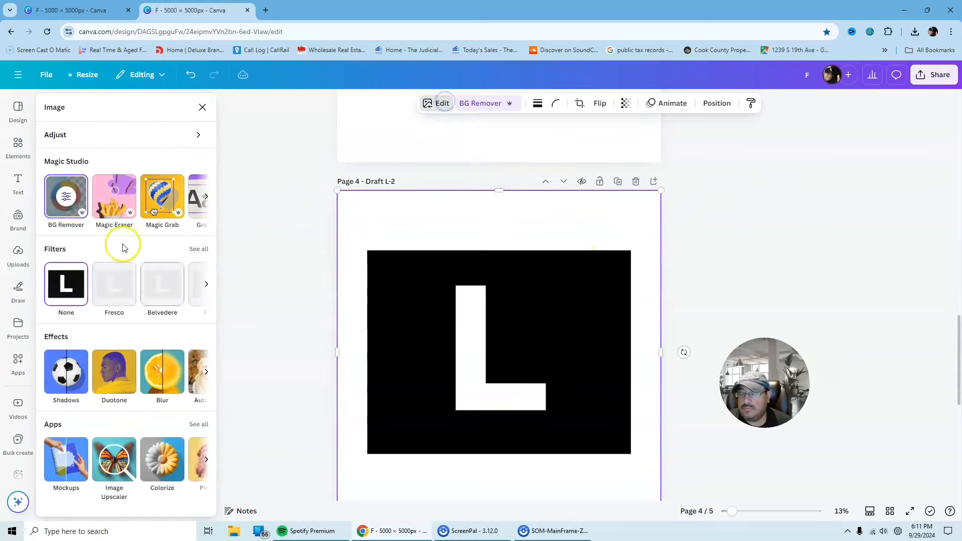
{"action": "left_click", "coordinate": [113, 370]}
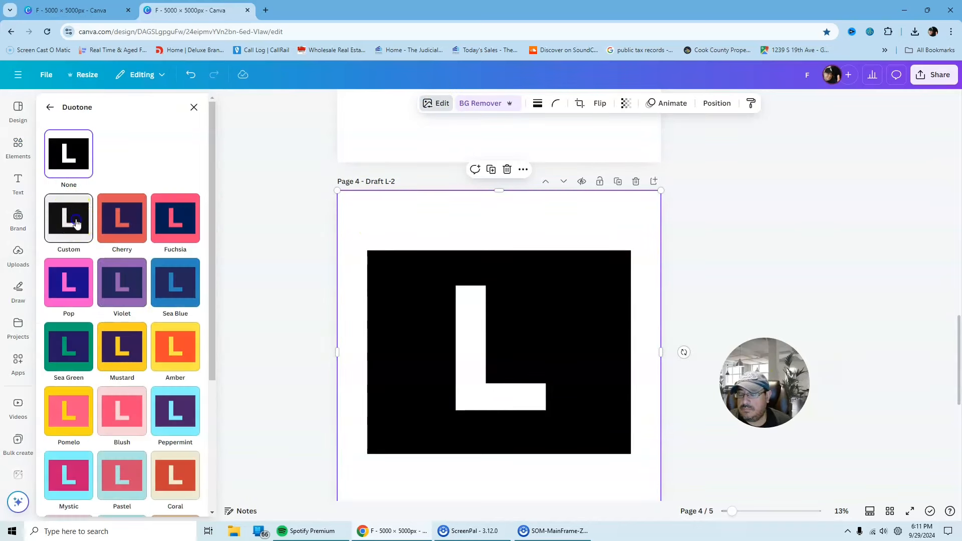
{"action": "left_click", "coordinate": [76, 223]}
- Set both the highlights and the shadows of the Draft L-2 image's Duotone to white (#FFFFFF)
{"action": "left_click", "coordinate": [193, 272]}
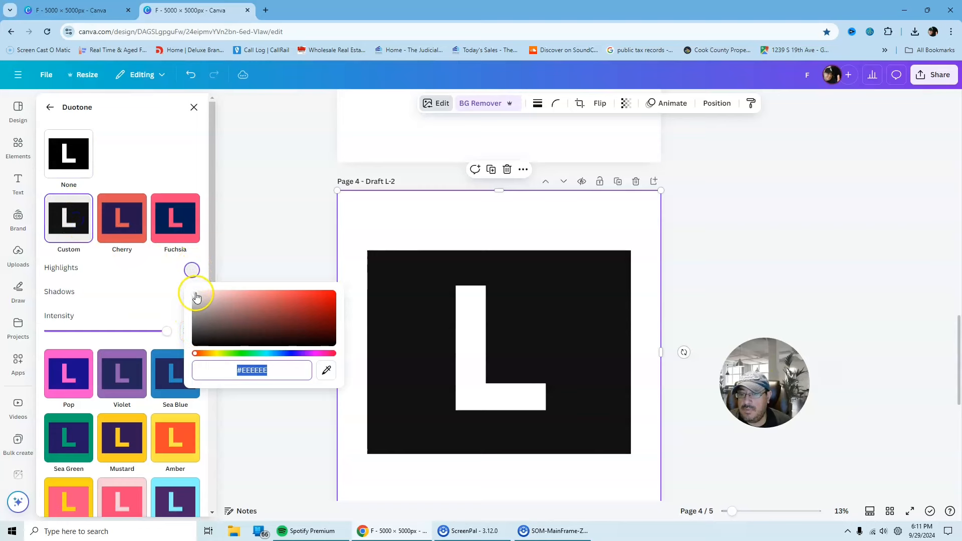
{"action": "left_click", "coordinate": [143, 285]}
{"action": "left_click", "coordinate": [192, 294]}
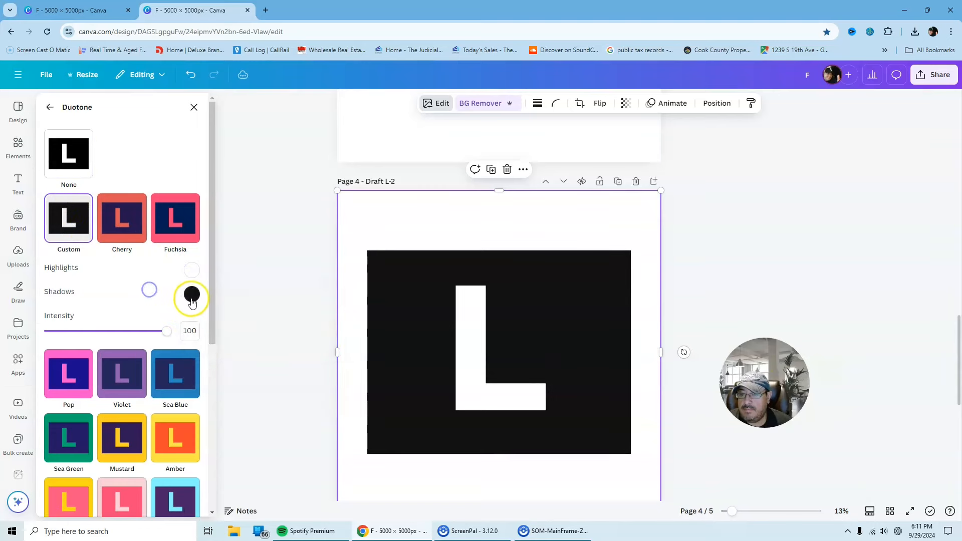
{"action": "left_click_drag", "start_coordinate": [199, 372], "coordinate": [179, 293]}
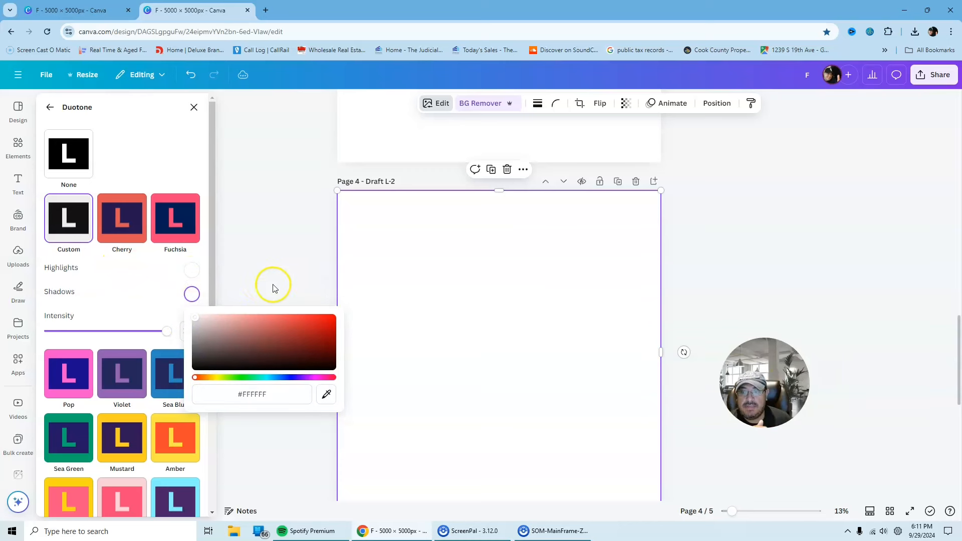
{"action": "left_click_drag", "start_coordinate": [197, 322], "coordinate": [192, 314]}
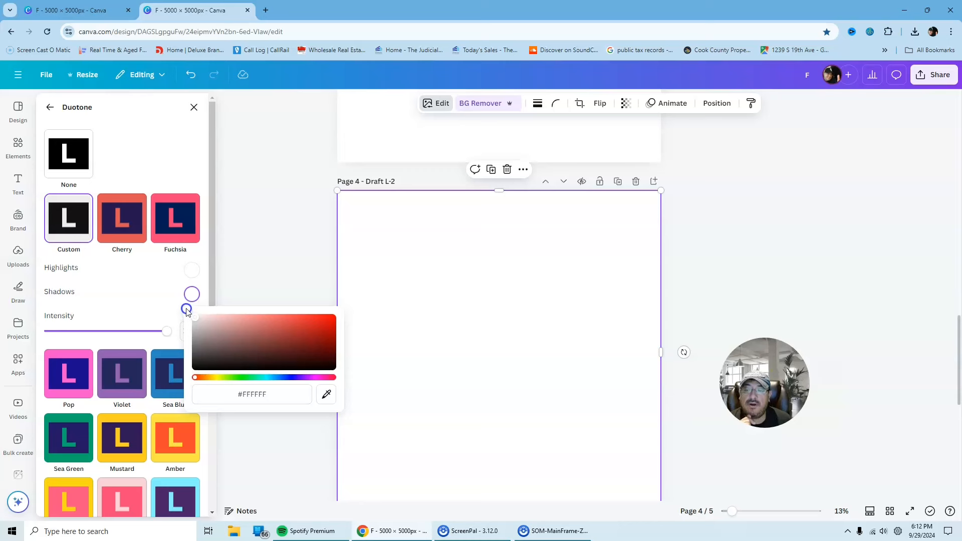
{"action": "left_click", "coordinate": [236, 396]}
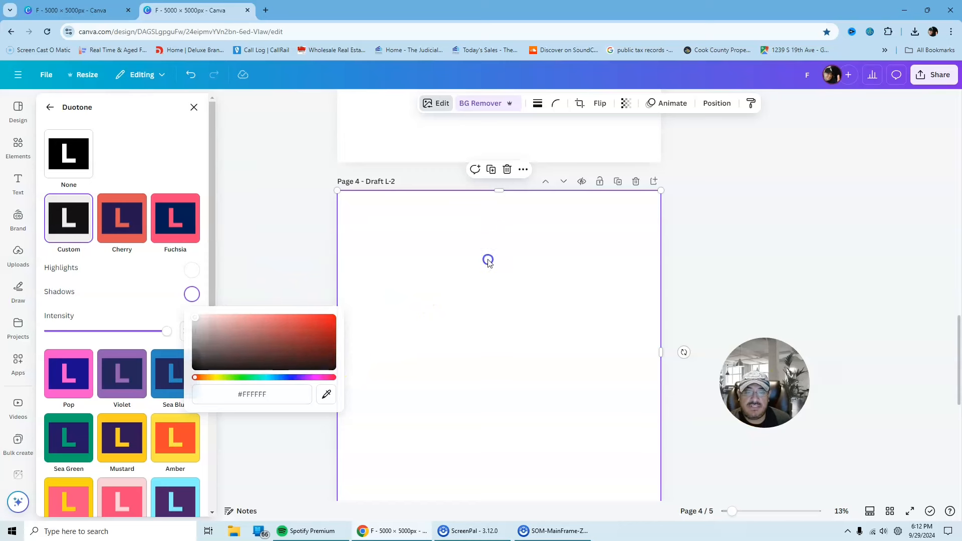
{"action": "left_click", "coordinate": [489, 261]}
- Apply a custom Duotone to the L image on page 5, with highlights and shadows both set to white (#FFFFFF)
{"action": "scroll", "coordinate": [727, 206], "scroll_direction": "down", "scroll_amount": 1}
{"action": "scroll", "coordinate": [713, 221], "scroll_direction": "down", "scroll_amount": 7}
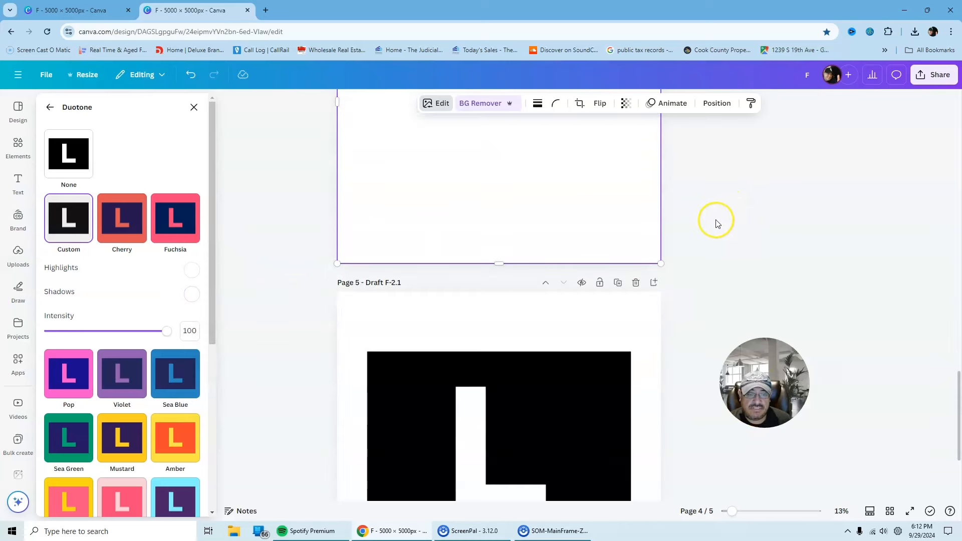
{"action": "left_click", "coordinate": [494, 281]}
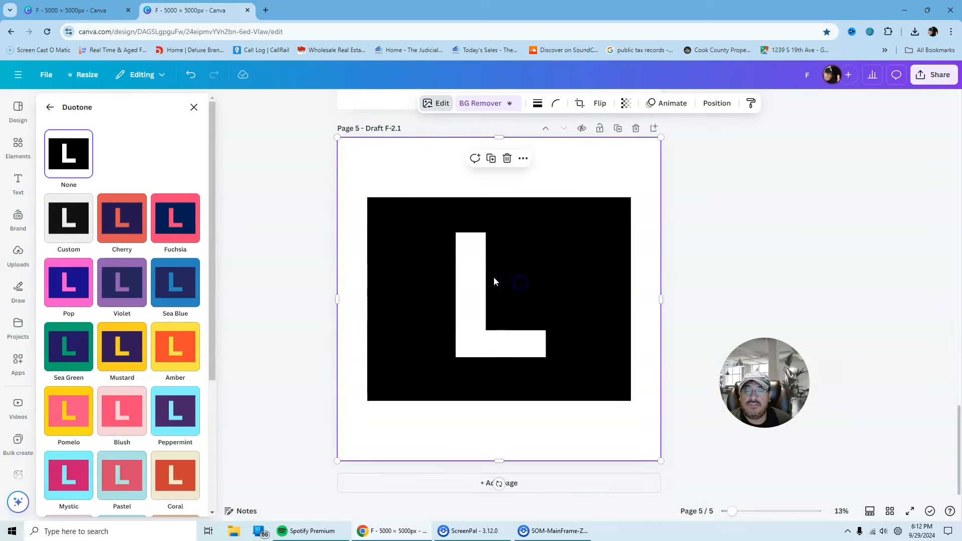
{"action": "left_click", "coordinate": [50, 236]}
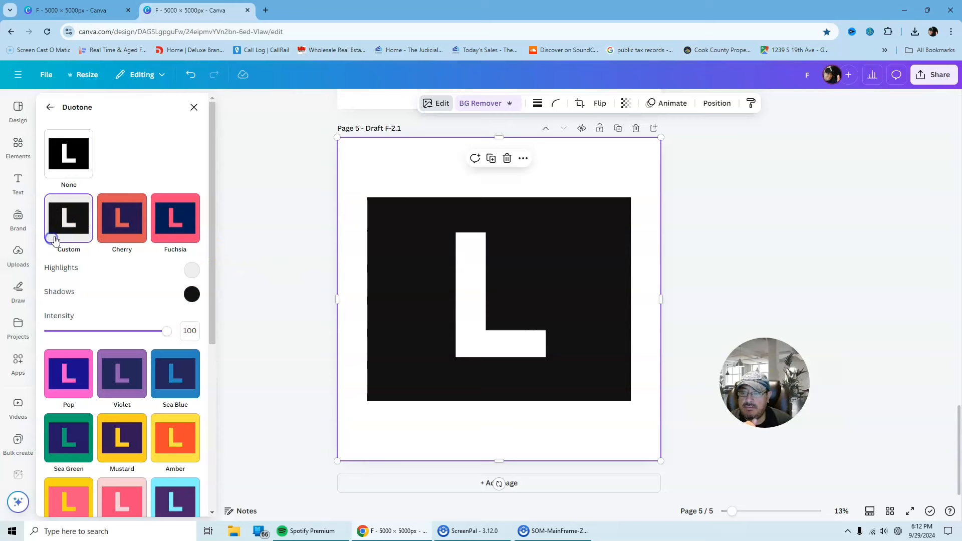
{"action": "left_click", "coordinate": [192, 271]}
{"action": "left_click_drag", "start_coordinate": [195, 294], "coordinate": [186, 283]}
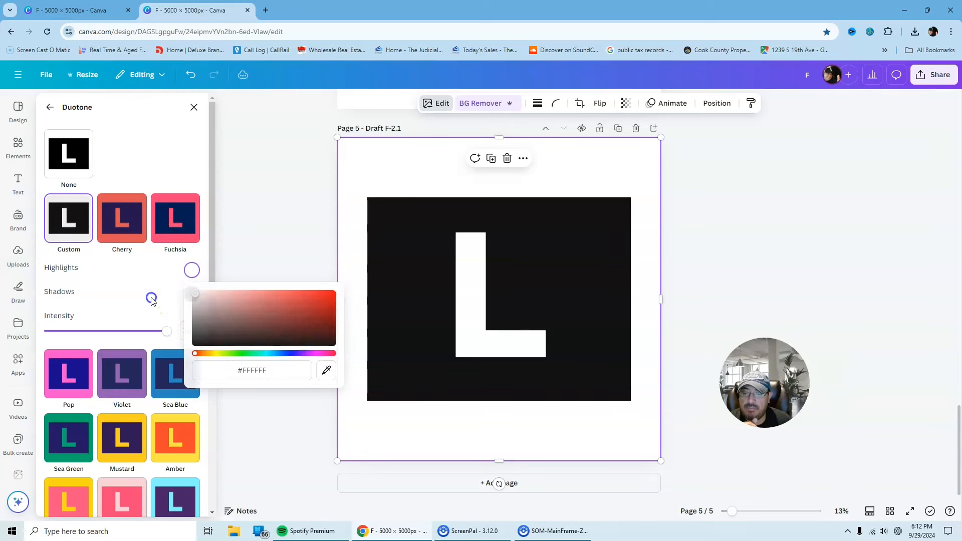
{"action": "left_click", "coordinate": [192, 294]}
{"action": "left_click_drag", "start_coordinate": [198, 369], "coordinate": [181, 286]}
{"action": "left_click", "coordinate": [159, 281]}
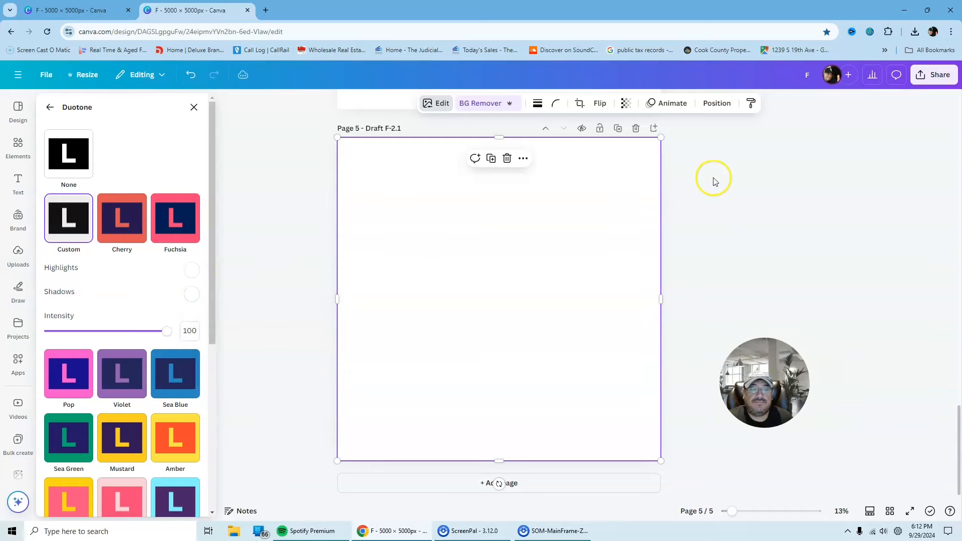
- Check the reference FALL design, then delete the DraftF page from the letter design
{"action": "left_click", "coordinate": [733, 173]}
{"action": "left_click", "coordinate": [95, 10]}
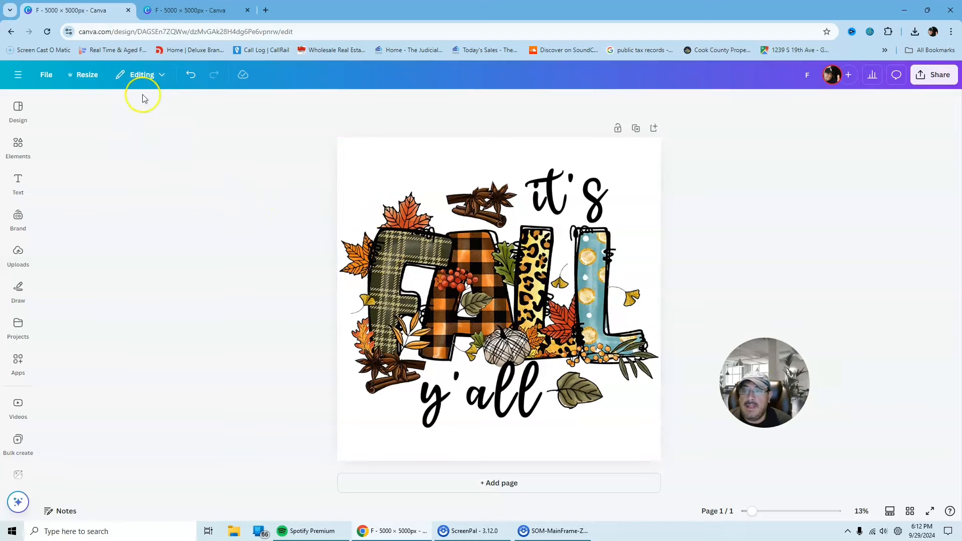
{"action": "left_click", "coordinate": [171, 10]}
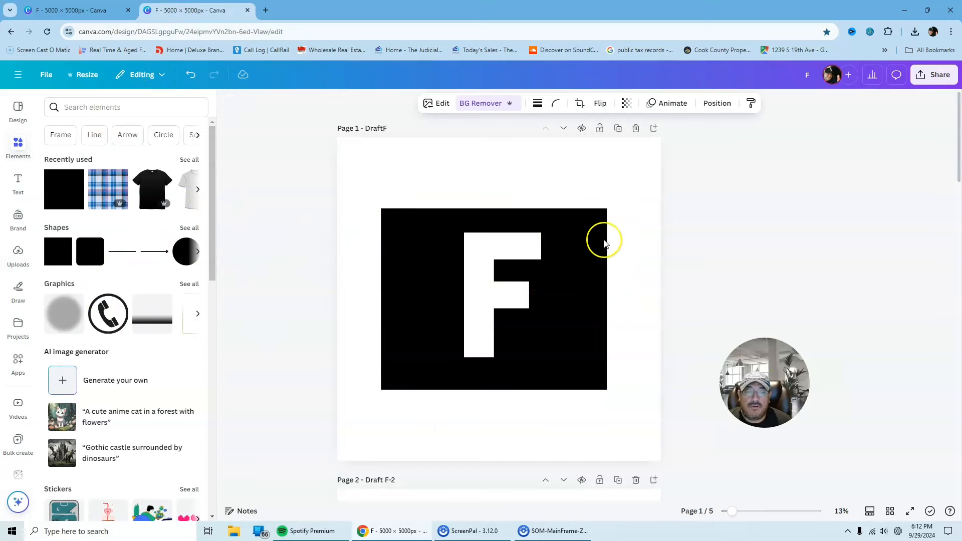
{"action": "scroll", "coordinate": [526, 263], "scroll_direction": "down", "scroll_amount": 1}
{"action": "scroll", "coordinate": [645, 199], "scroll_direction": "up", "scroll_amount": 1}
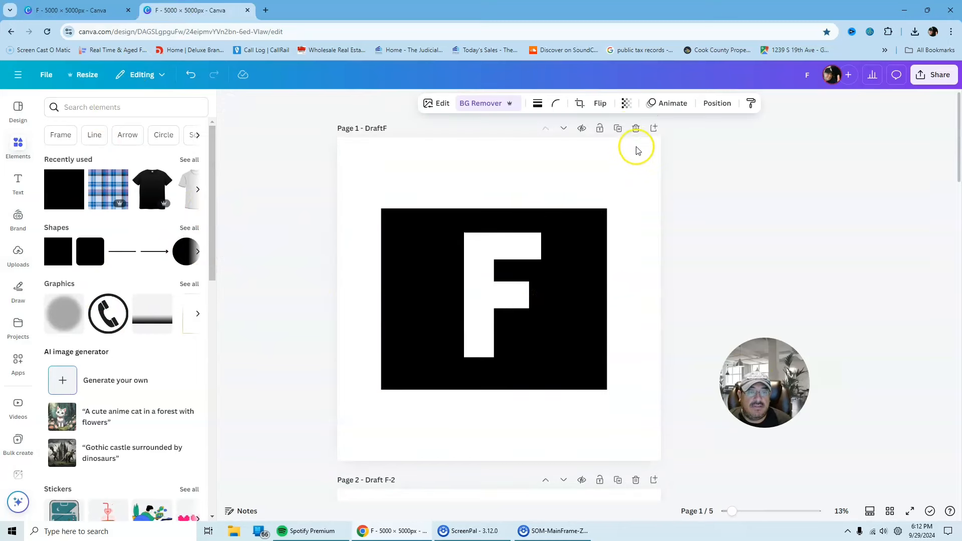
{"action": "left_click", "coordinate": [636, 128]}
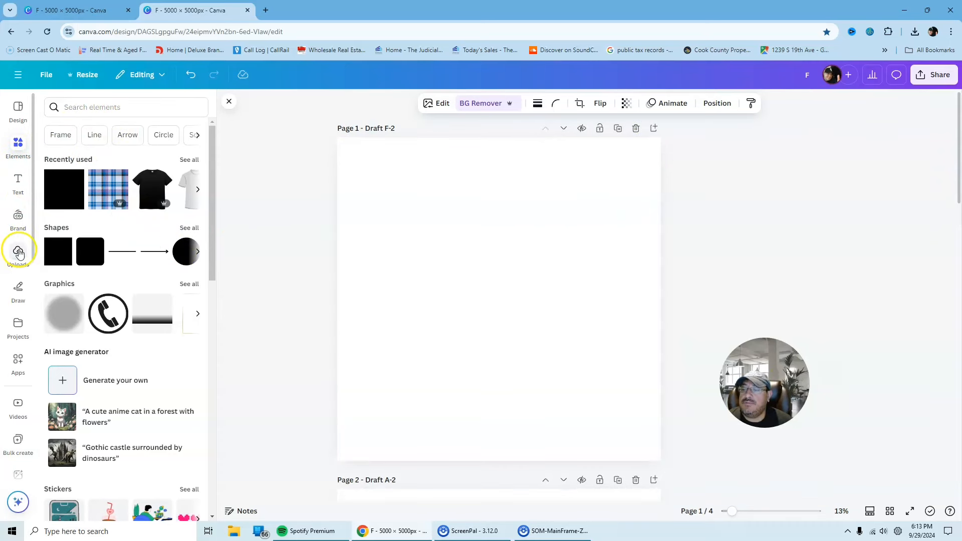
- Search the elements for "Dark green plaid background" and add a green plaid graphic to the Draft F-2 page
{"action": "left_click", "coordinate": [15, 148]}
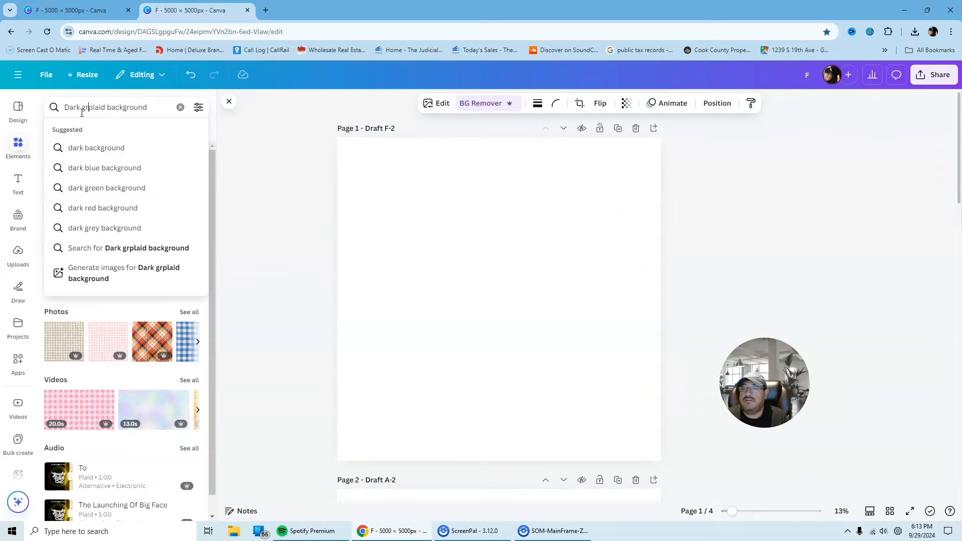
{"action": "type", "text": "een plaid background"}
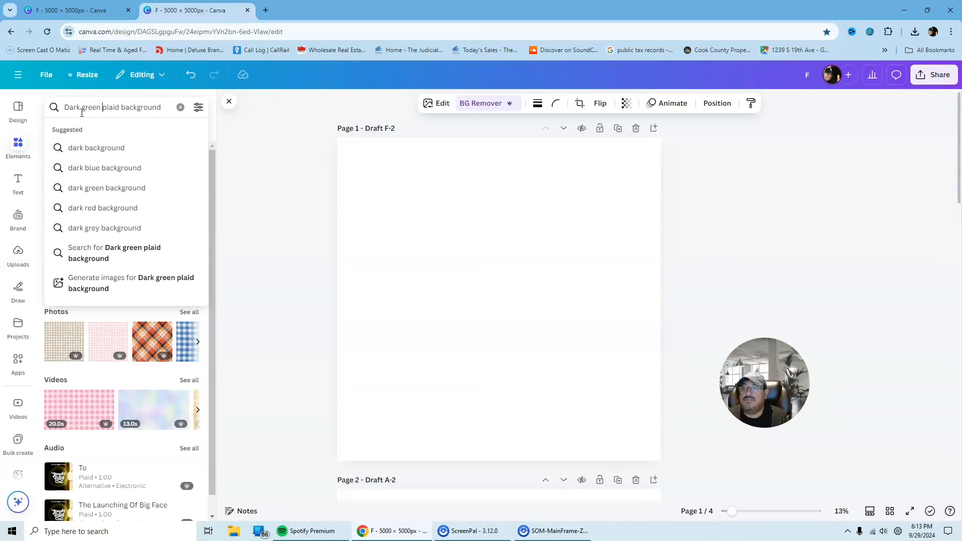
{"action": "key", "text": "Return"}
{"action": "left_click", "coordinate": [115, 173]}
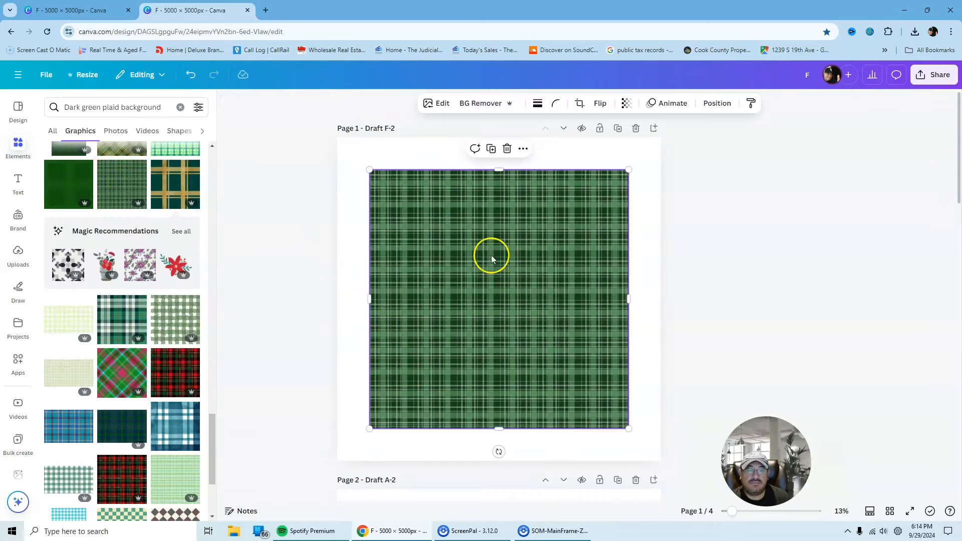
- Send the green plaid graphic to the back, behind the F knockout frame on the Draft F-2 page
{"action": "right_click", "coordinate": [487, 251]}
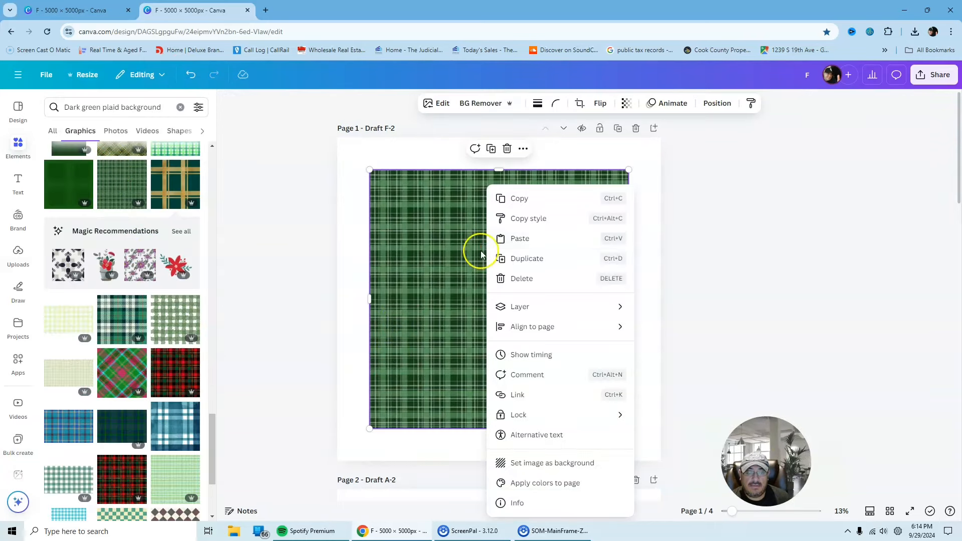
{"action": "mouse_move", "coordinate": [527, 313]}
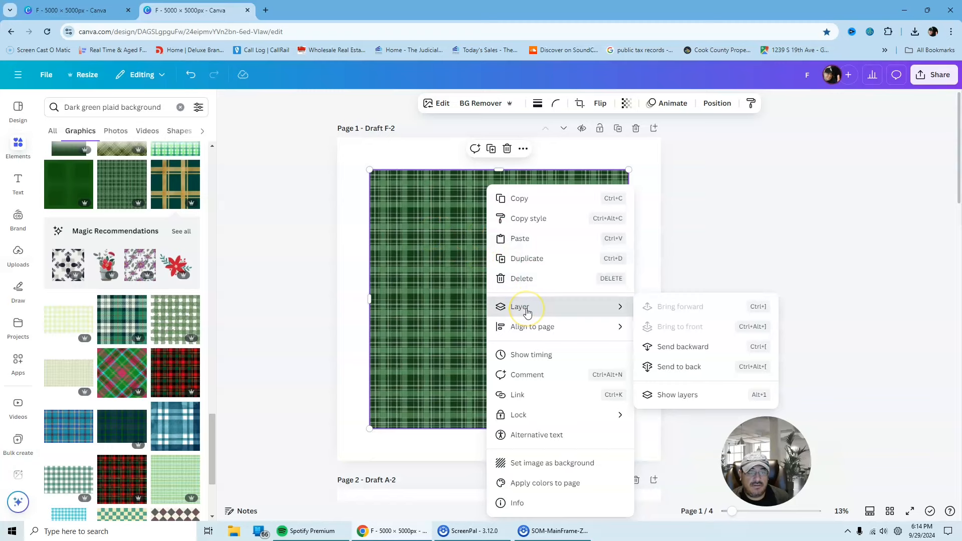
{"action": "left_click", "coordinate": [686, 367]}
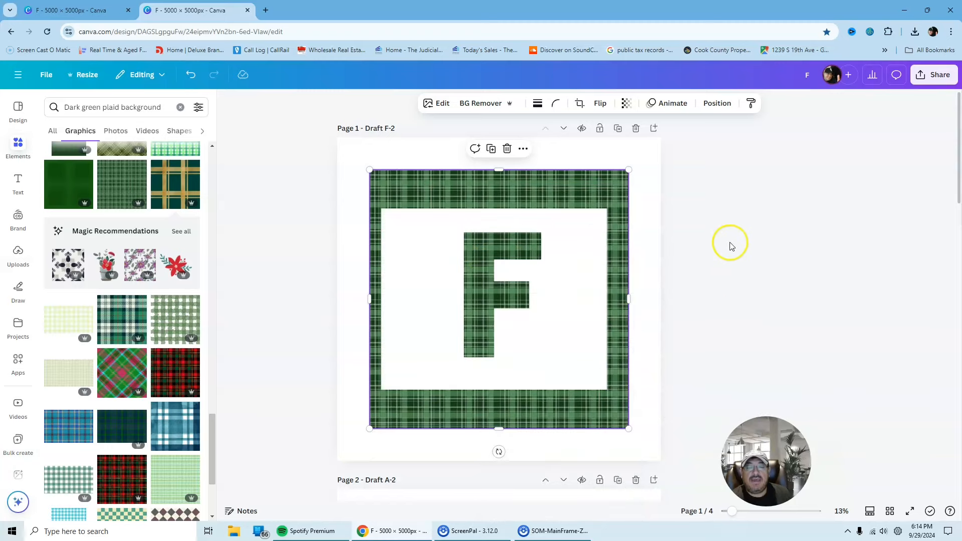
- Search the graphics for "orange checker pattern" and add the orange-and-black checker graphic to the Draft A-2 page
{"action": "scroll", "coordinate": [723, 283], "scroll_direction": "down", "scroll_amount": 5}
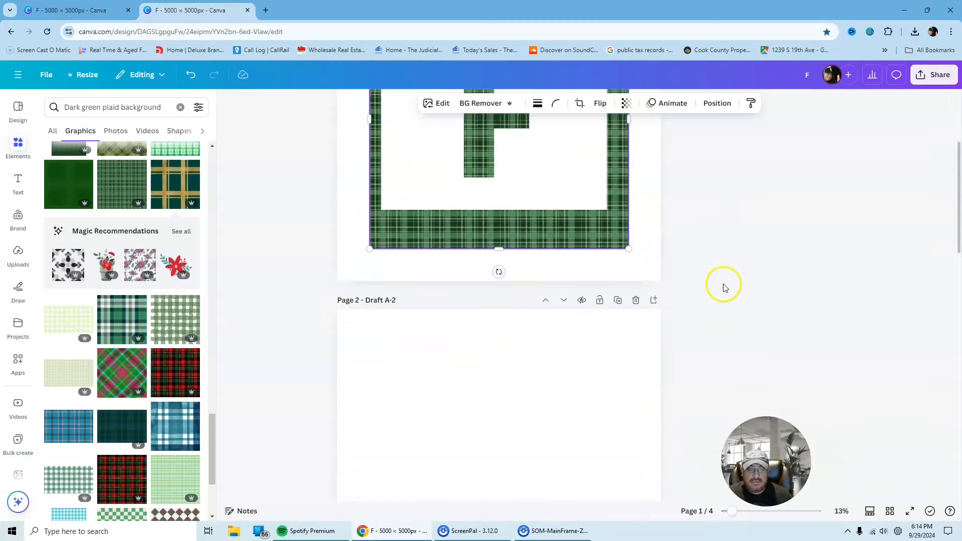
{"action": "scroll", "coordinate": [547, 344], "scroll_direction": "down", "scroll_amount": 1}
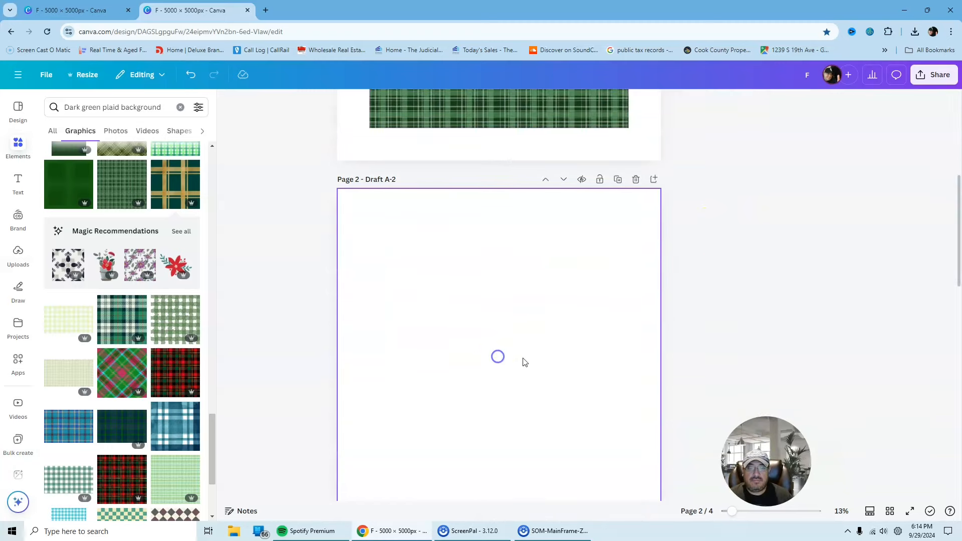
{"action": "left_click", "coordinate": [464, 304]}
{"action": "left_click", "coordinate": [70, 10]}
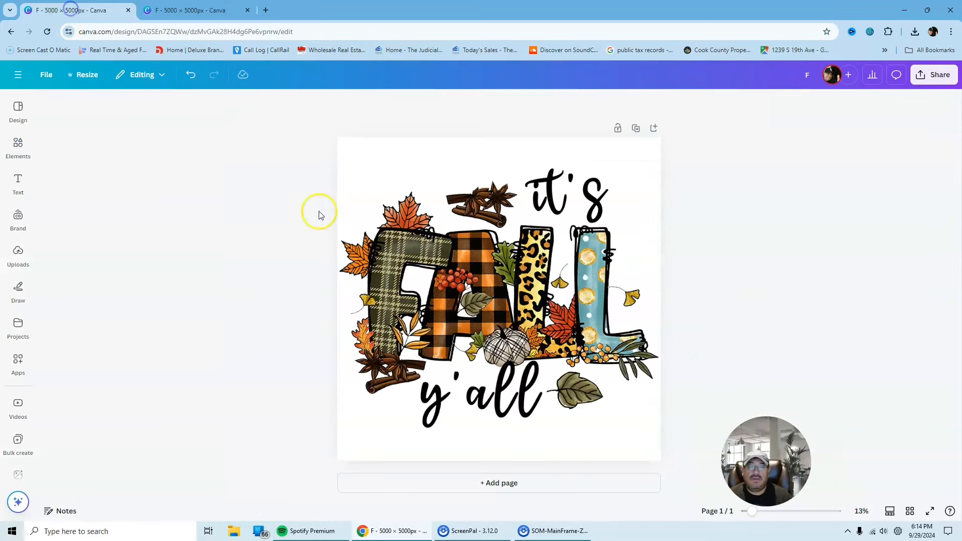
{"action": "left_click", "coordinate": [195, 11]}
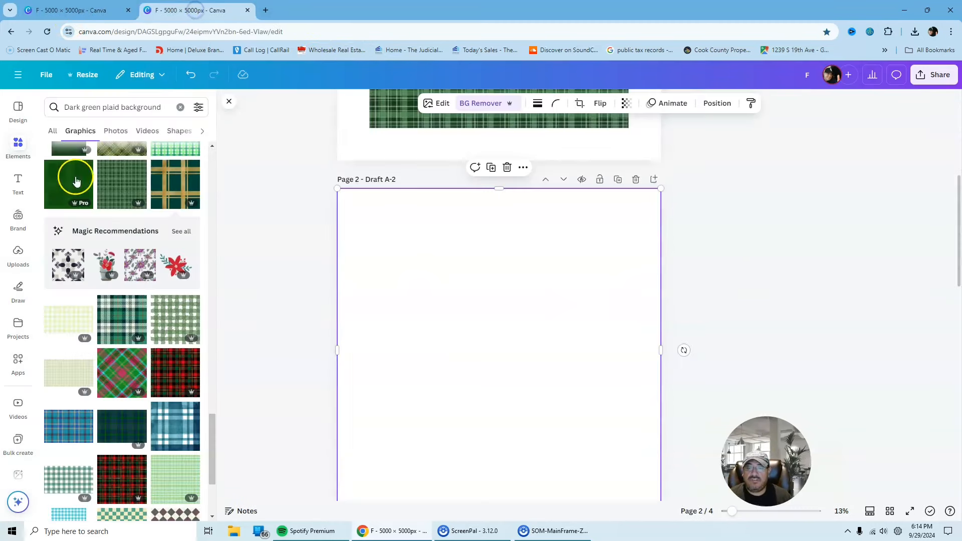
{"action": "scroll", "coordinate": [60, 177], "scroll_direction": "up", "scroll_amount": 4}
{"action": "scroll", "coordinate": [61, 177], "scroll_direction": "up", "scroll_amount": 2}
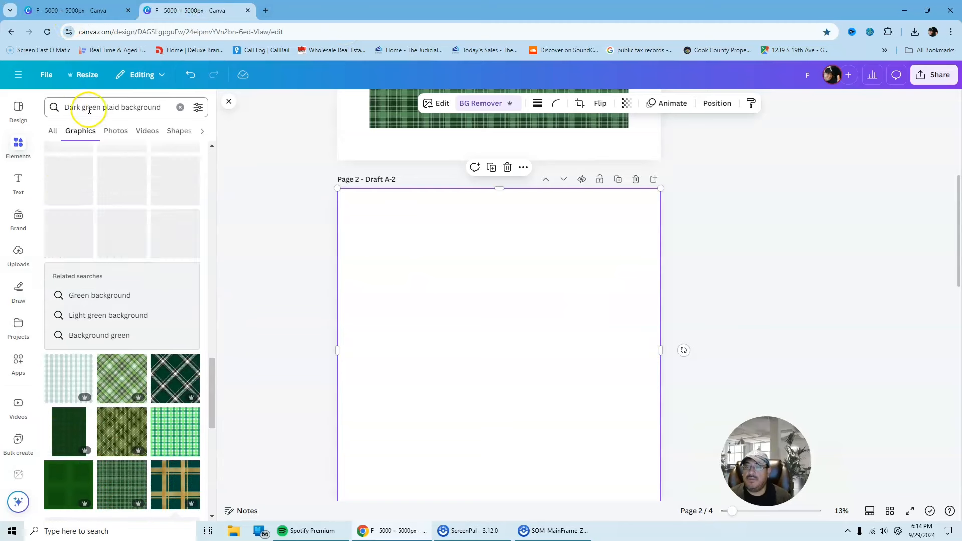
{"action": "left_click_drag", "start_coordinate": [100, 107], "coordinate": [55, 108]}
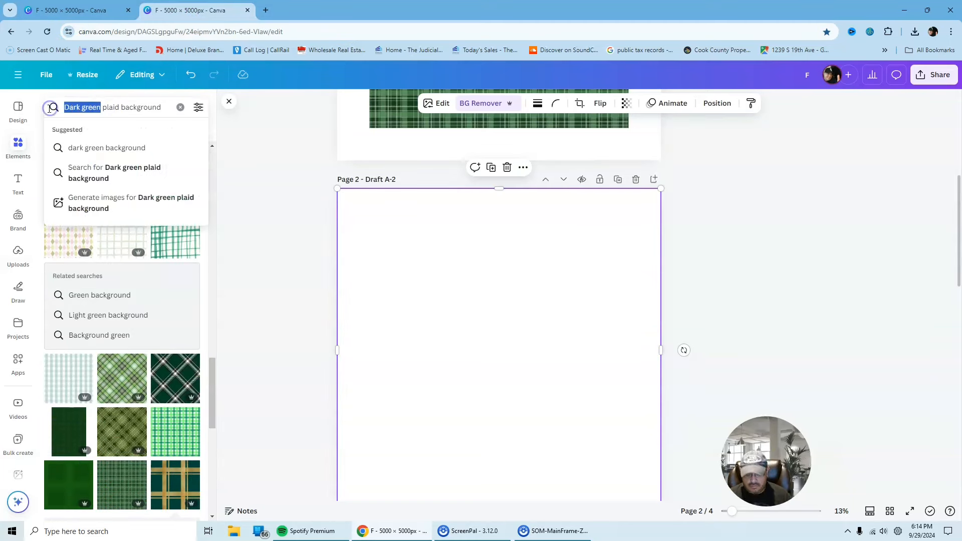
{"action": "type", "text": "Orange"}
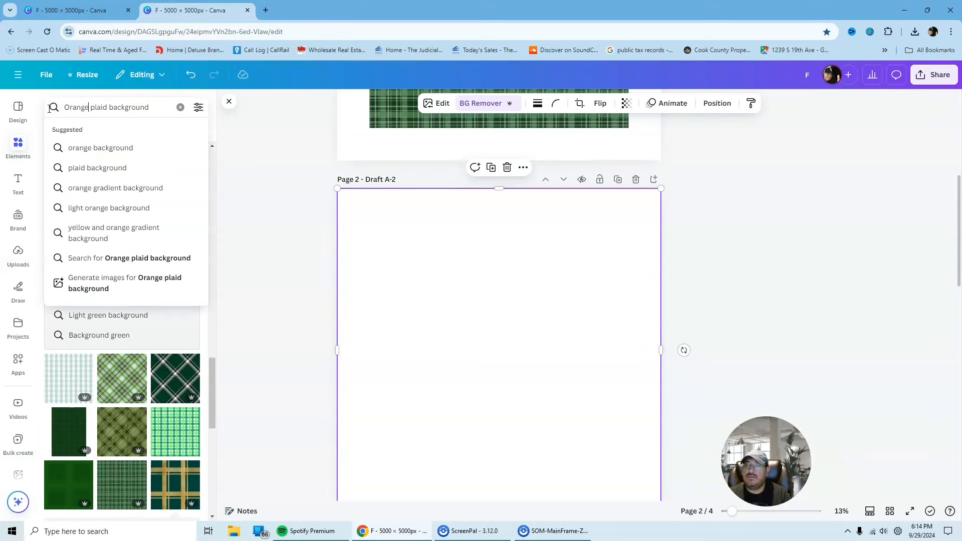
{"action": "left_click", "coordinate": [89, 147]}
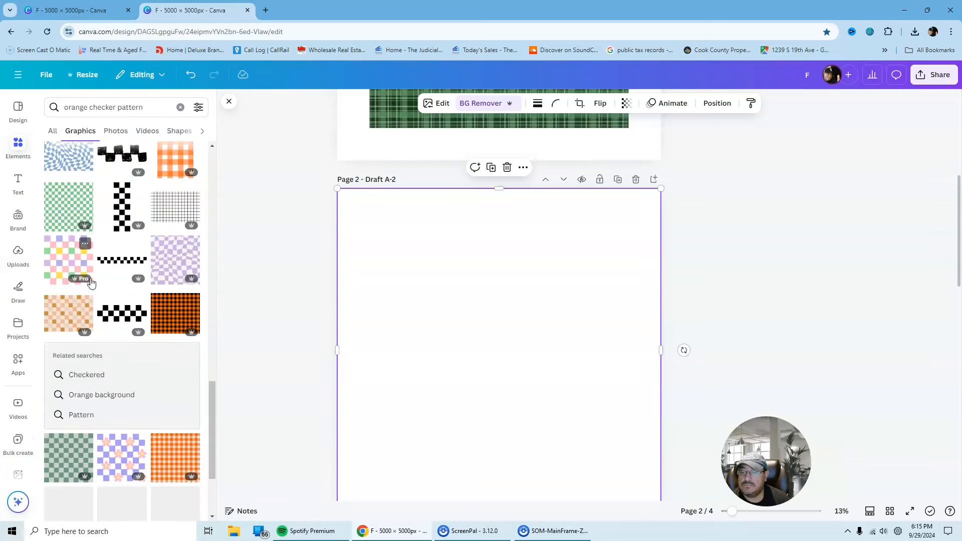
{"action": "left_click", "coordinate": [173, 321]}
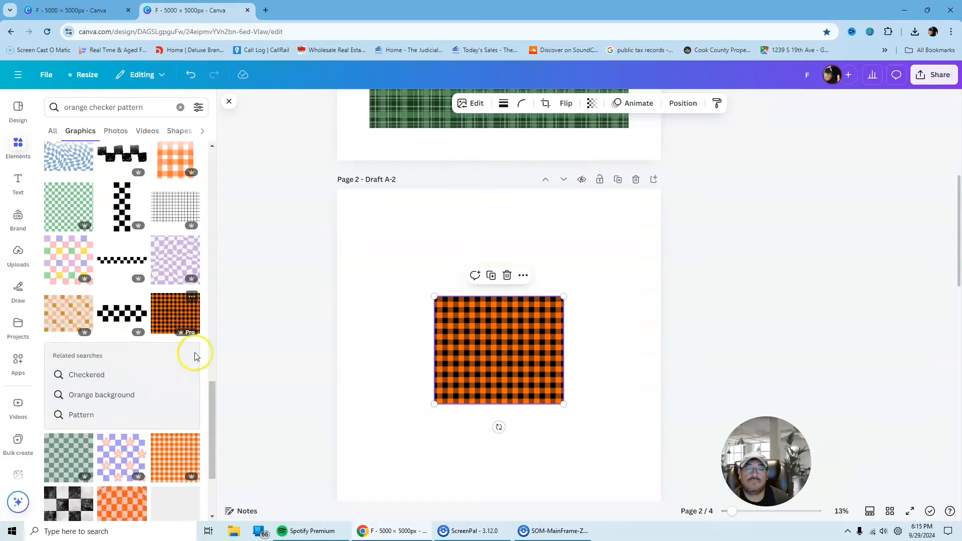
- Enlarge the orange-and-black checker graphic to cover the A on the Draft A-2 page and centre it
{"action": "left_click", "coordinate": [89, 9]}
{"action": "left_click", "coordinate": [173, 10]}
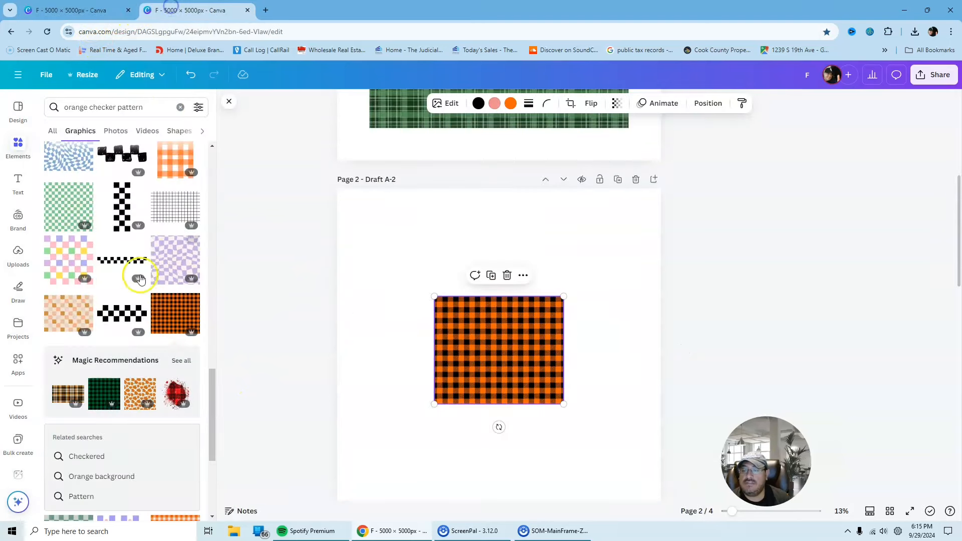
{"action": "scroll", "coordinate": [135, 311], "scroll_direction": "down", "scroll_amount": 4}
{"action": "scroll", "coordinate": [158, 369], "scroll_direction": "down", "scroll_amount": 4}
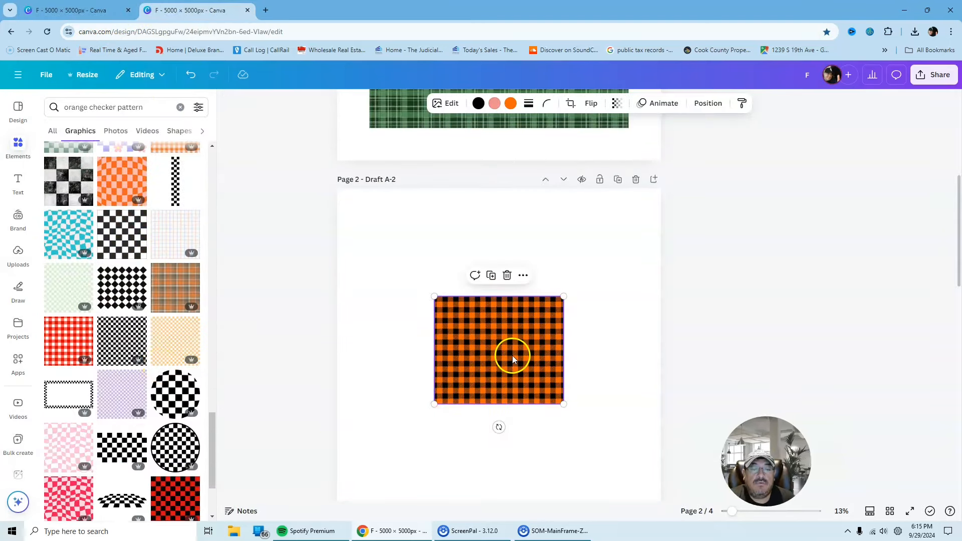
{"action": "left_click_drag", "start_coordinate": [511, 356], "coordinate": [645, 441]}
{"action": "left_click_drag", "start_coordinate": [569, 404], "coordinate": [539, 375]}
- Send the orange checker graphic to the back, behind the A knockout frame on the Draft A-2 page
{"action": "right_click", "coordinate": [539, 373]}
{"action": "mouse_move", "coordinate": [553, 346]}
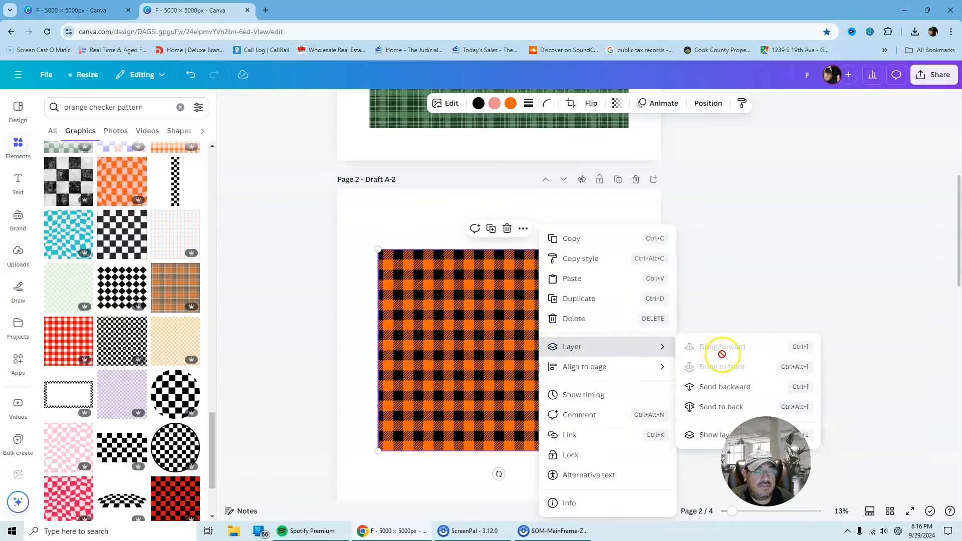
{"action": "left_click", "coordinate": [436, 300]}
{"action": "scroll", "coordinate": [798, 243], "scroll_direction": "down", "scroll_amount": 3}
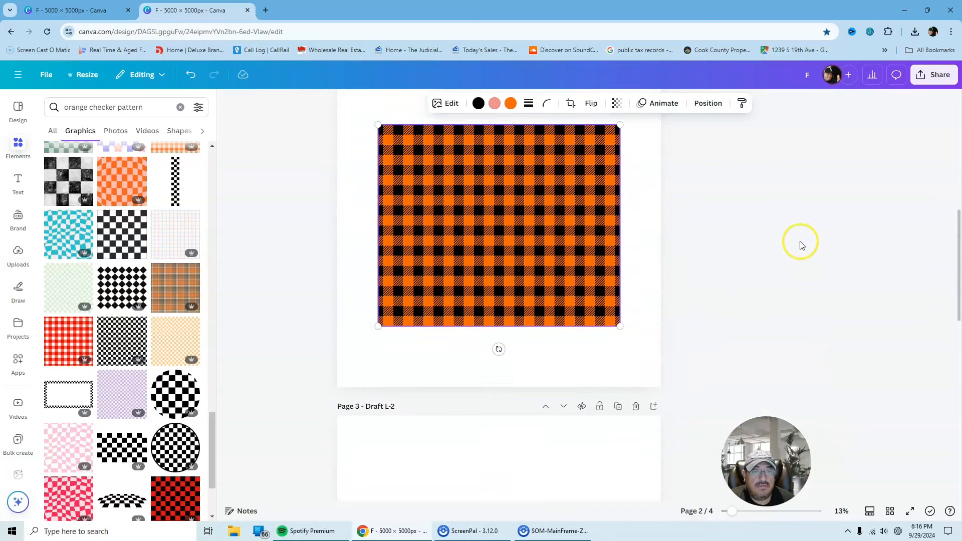
{"action": "scroll", "coordinate": [701, 253], "scroll_direction": "up", "scroll_amount": 2}
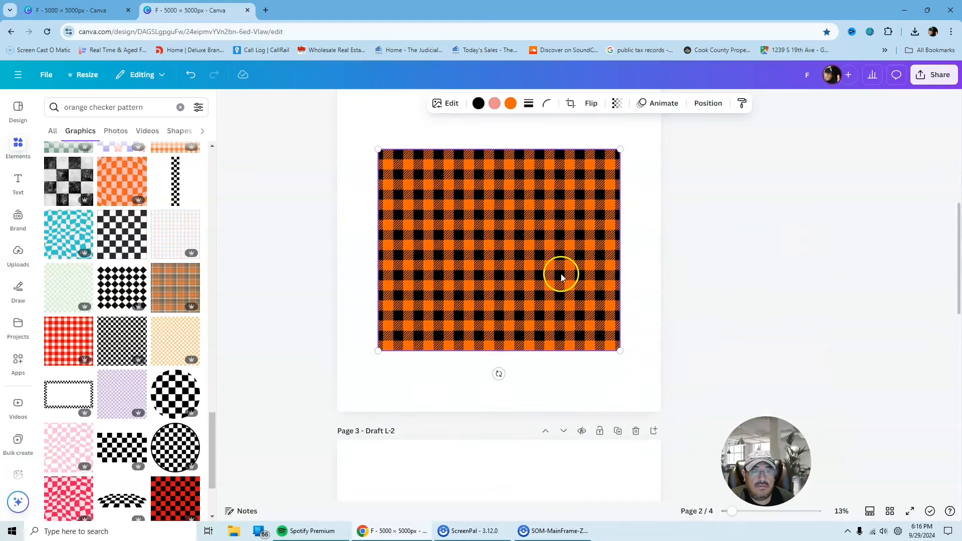
{"action": "right_click", "coordinate": [502, 222]}
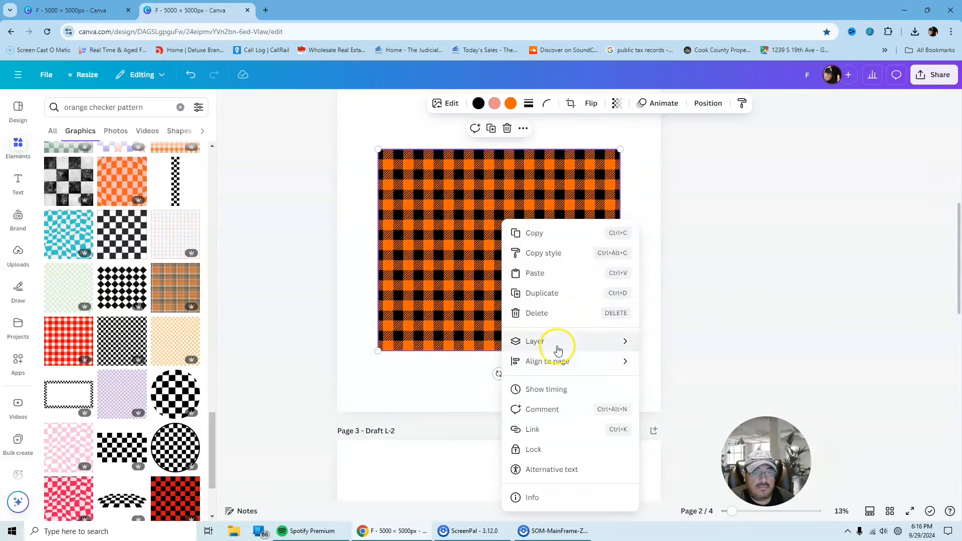
{"action": "mouse_move", "coordinate": [579, 346]}
{"action": "left_click", "coordinate": [678, 404]}
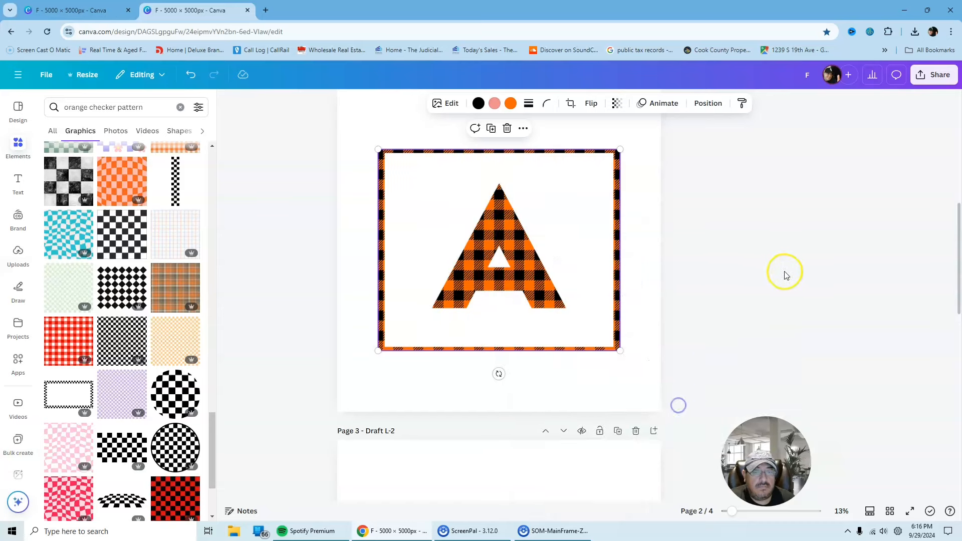
{"action": "left_click", "coordinate": [779, 269]}
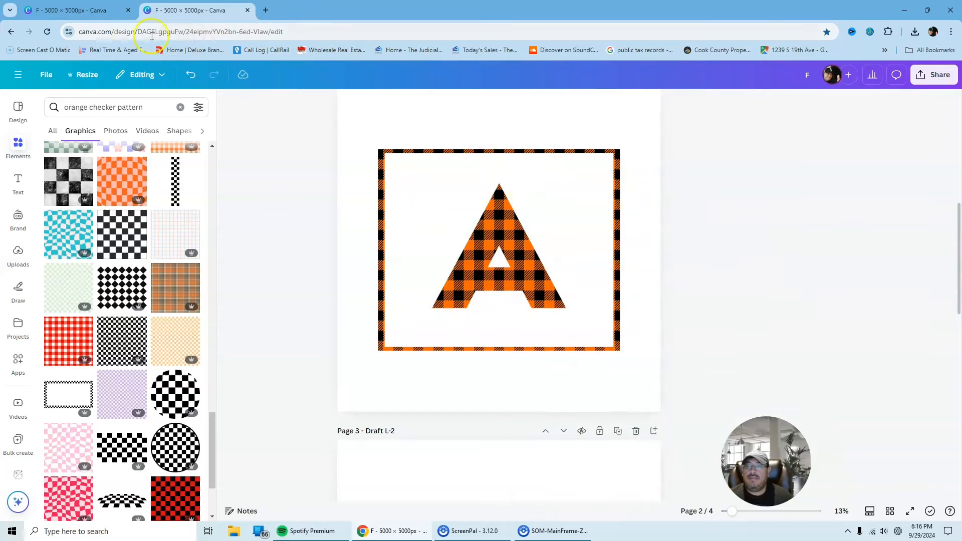
- Search the graphics for "Cheetah pattern" and add the orange-and-black cheetah print to the Draft L-2 page
{"action": "left_click_drag", "start_coordinate": [116, 106], "coordinate": [39, 103]}
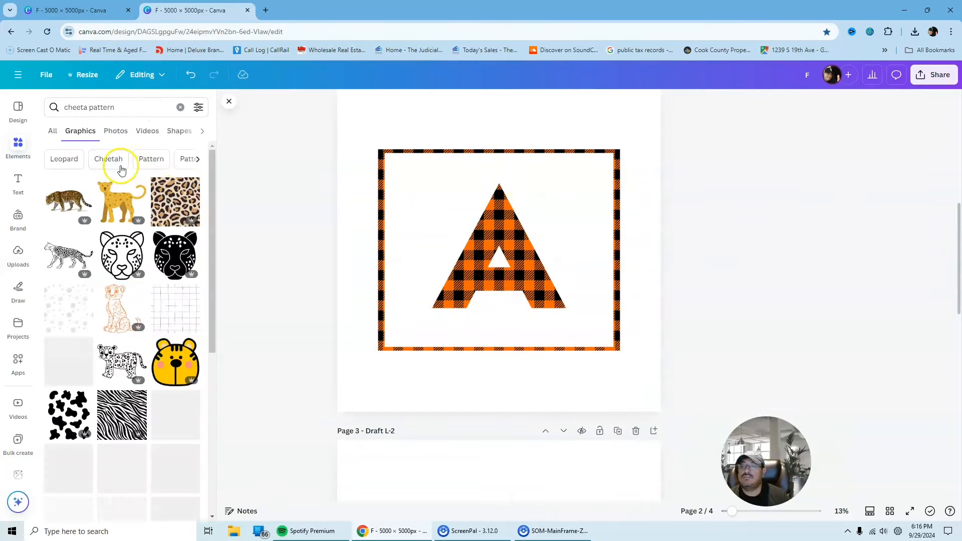
{"action": "left_click", "coordinate": [116, 160]}
{"action": "left_click", "coordinate": [109, 110]}
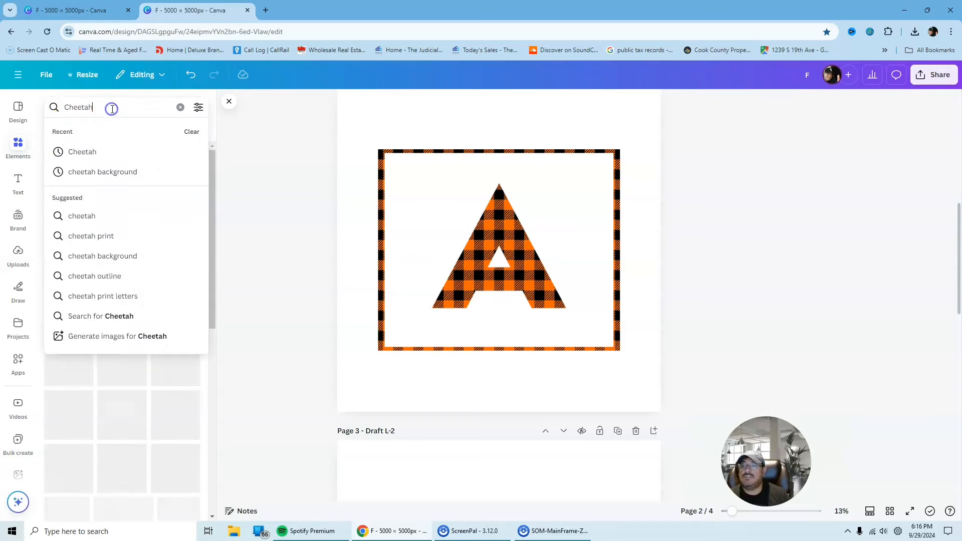
{"action": "type", "text": "pattern"}
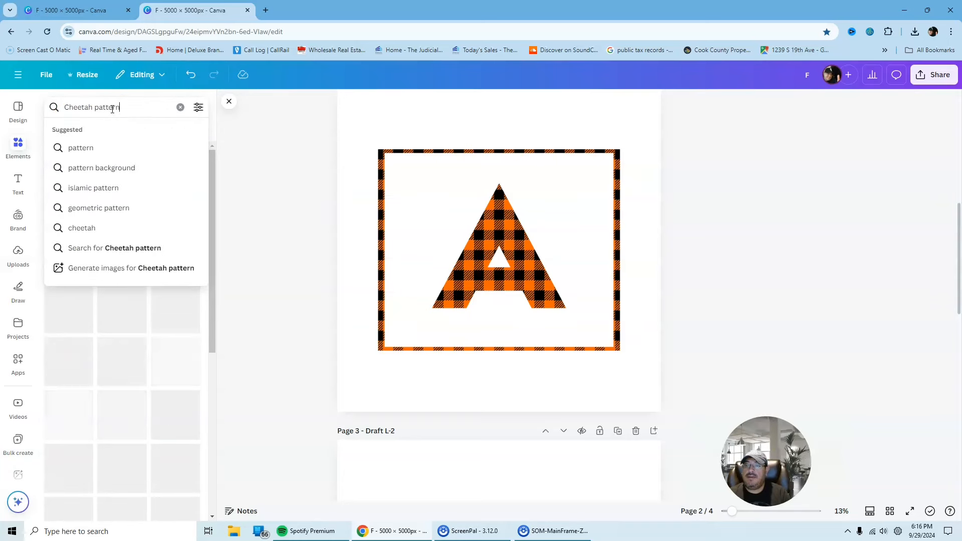
{"action": "key", "text": "Return"}
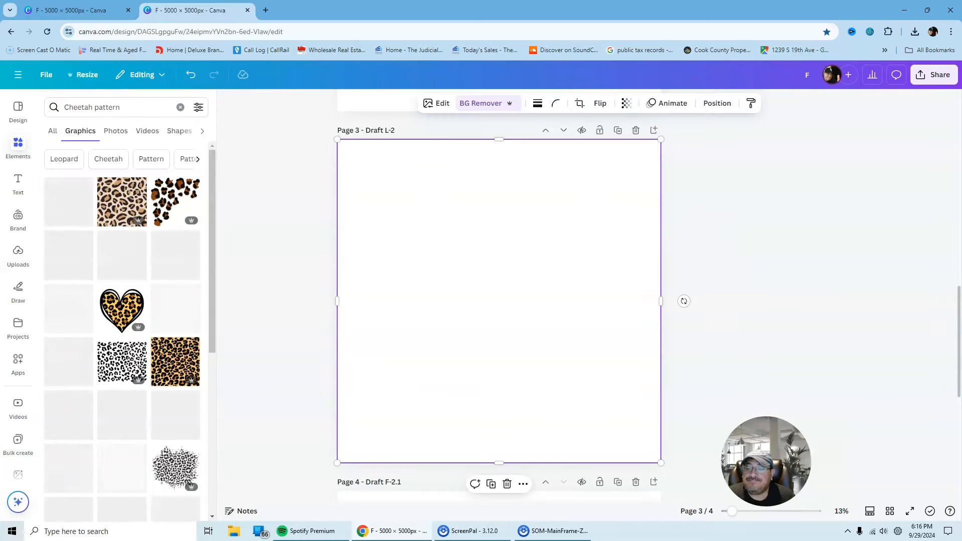
{"action": "left_click", "coordinate": [182, 368]}
- Send the cheetah print to the back, behind the L knockout frame on the Draft L-2 page
{"action": "right_click", "coordinate": [477, 279]}
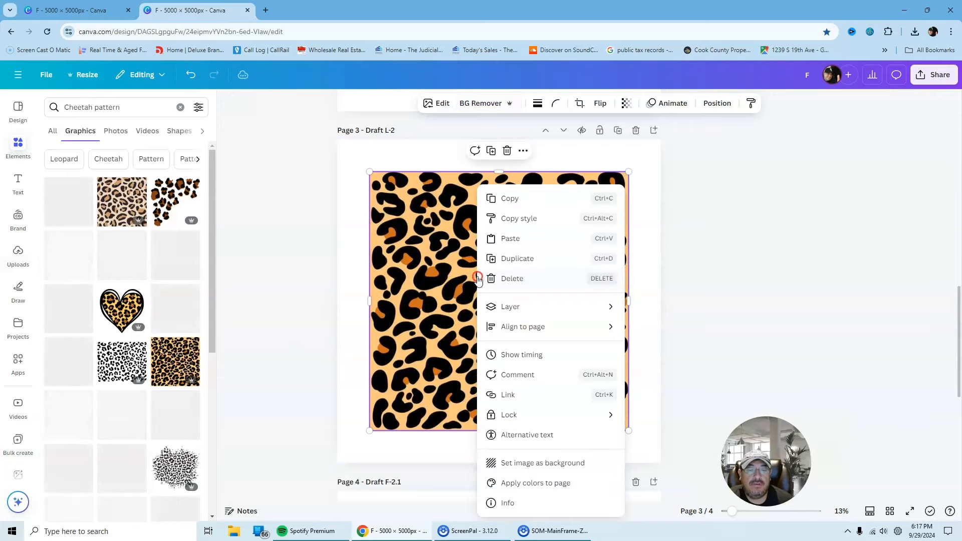
{"action": "mouse_move", "coordinate": [520, 310]}
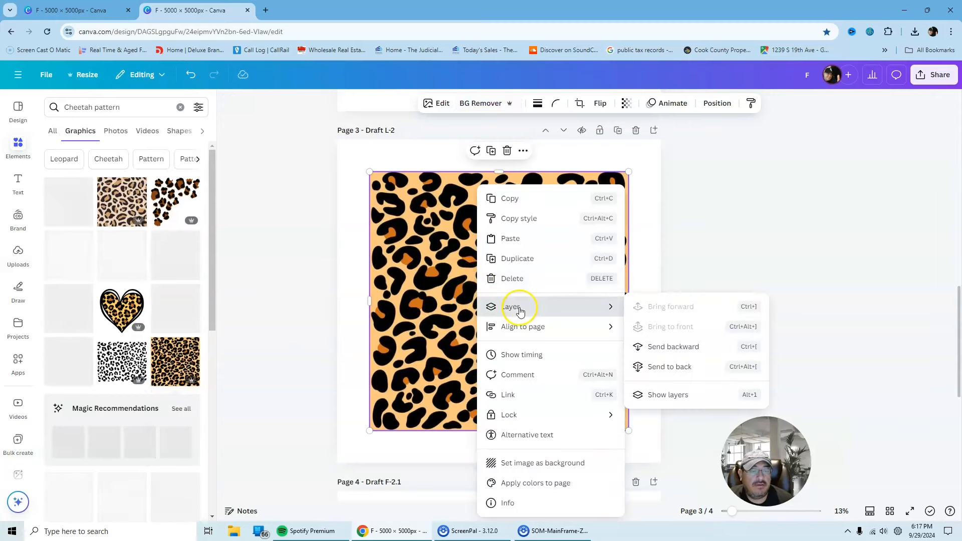
{"action": "left_click", "coordinate": [661, 367]}
{"action": "left_click", "coordinate": [765, 260]}
- Search the graphics for "Blue checker pattern" for the Draft F-2.1 page
{"action": "scroll", "coordinate": [677, 248], "scroll_direction": "down", "scroll_amount": 5}
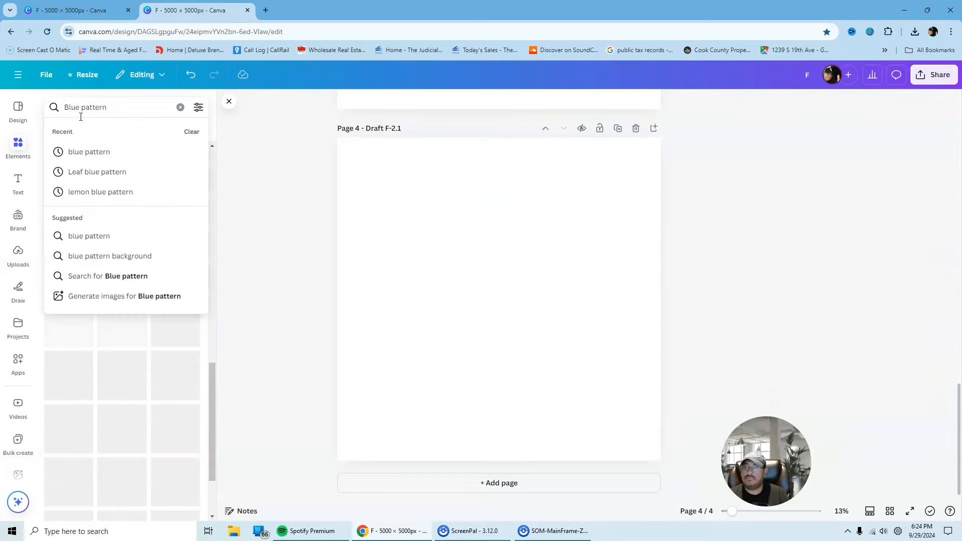
{"action": "left_click", "coordinate": [80, 112]}
{"action": "type", "text": "pa"}
{"action": "key", "text": "BackSpace"}
{"action": "key", "text": "BackSpace"}
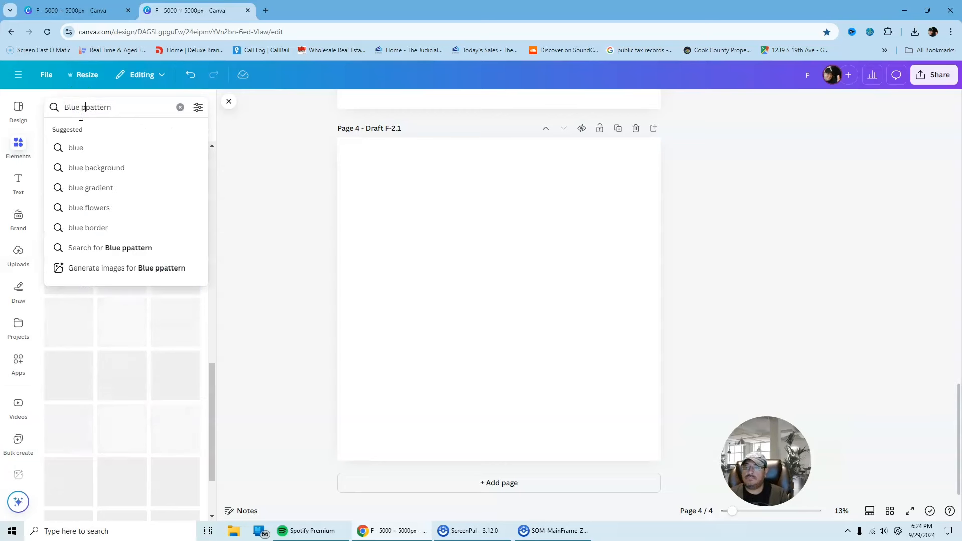
{"action": "type", "text": "chec"}
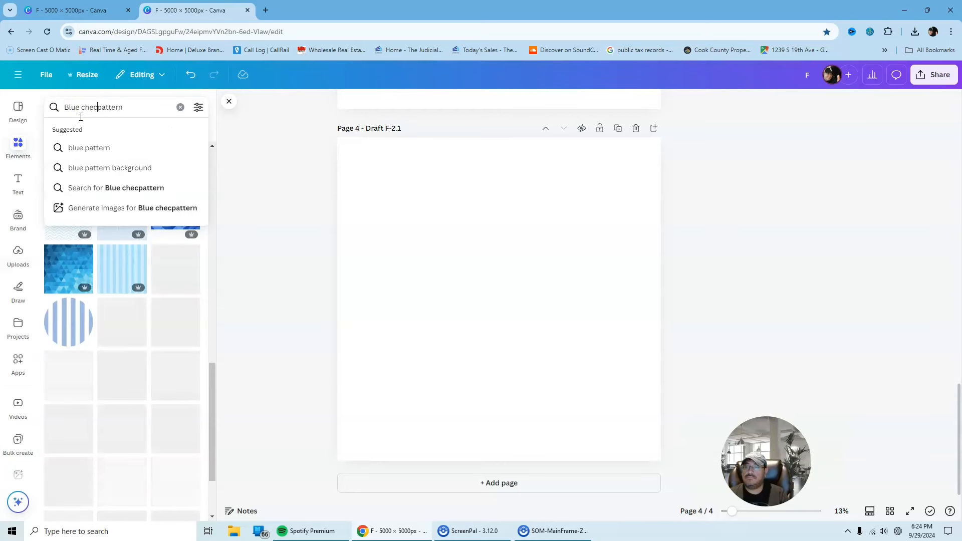
{"action": "type", "text": "ker"}
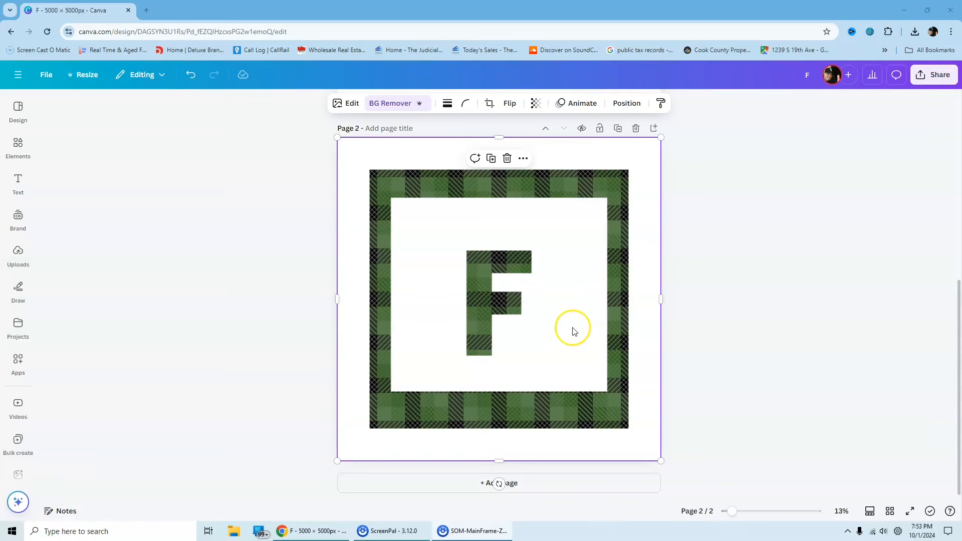
- Crop the white F knockout frame on page 2 from all four sides so it sits inside the green plaid's outer edges
{"action": "left_click", "coordinate": [728, 180]}
{"action": "left_click", "coordinate": [522, 189]}
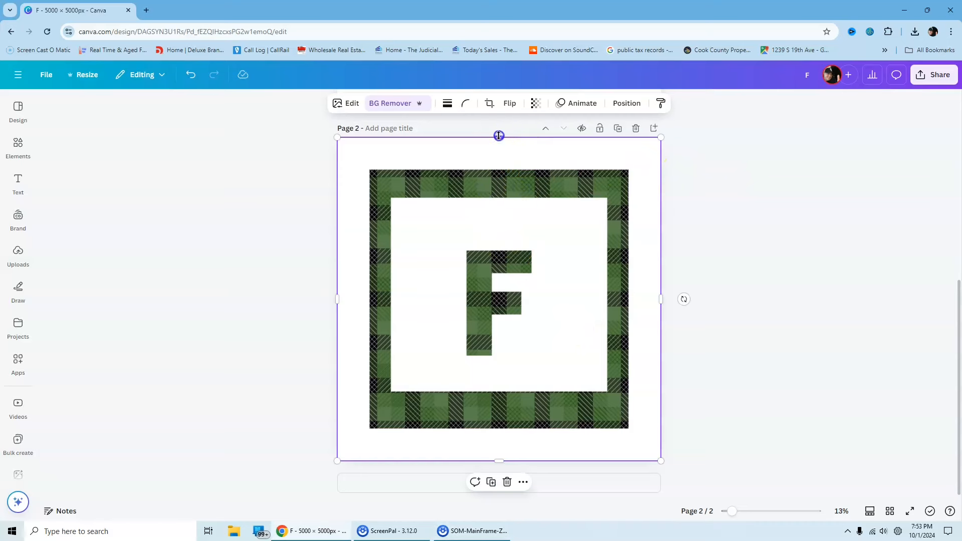
{"action": "left_click_drag", "start_coordinate": [499, 136], "coordinate": [503, 196]}
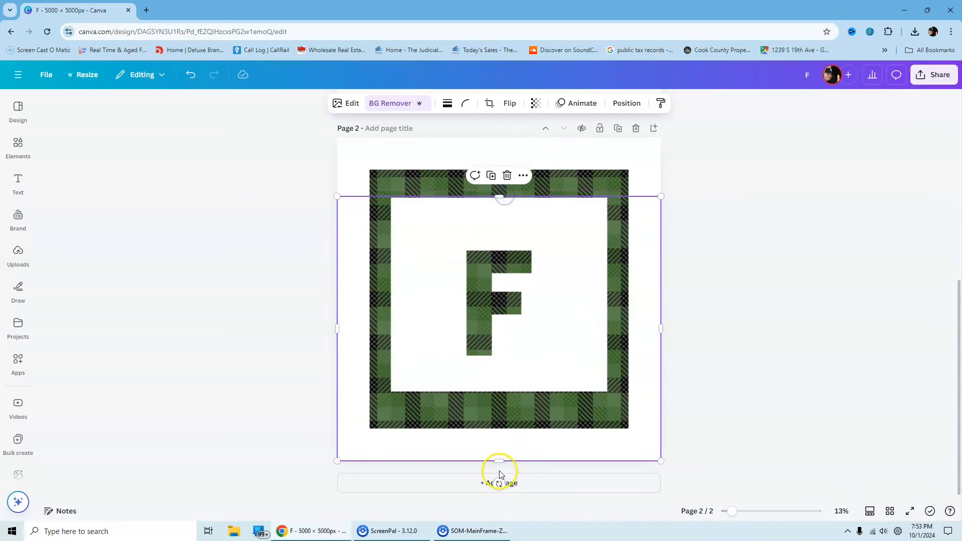
{"action": "left_click_drag", "start_coordinate": [500, 458], "coordinate": [492, 390]}
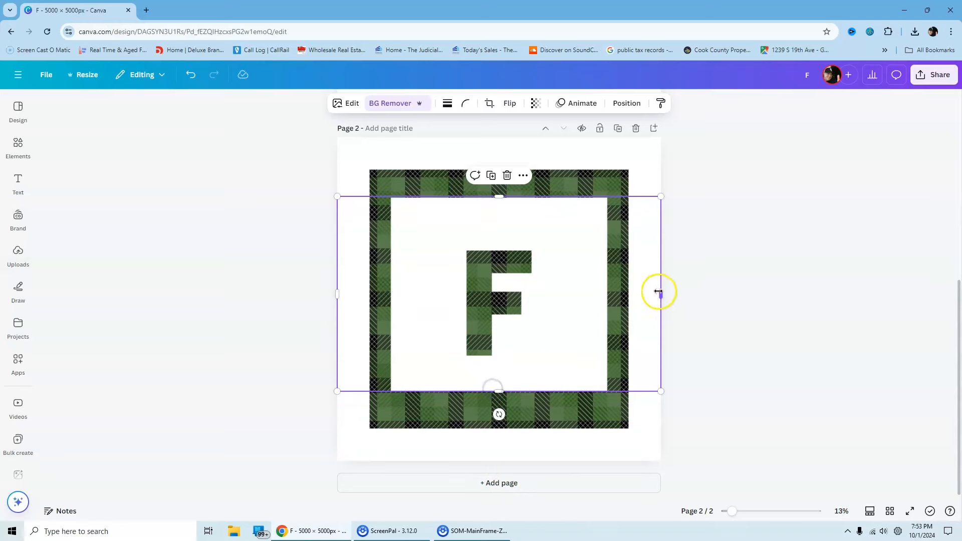
{"action": "left_click_drag", "start_coordinate": [659, 291], "coordinate": [608, 299]}
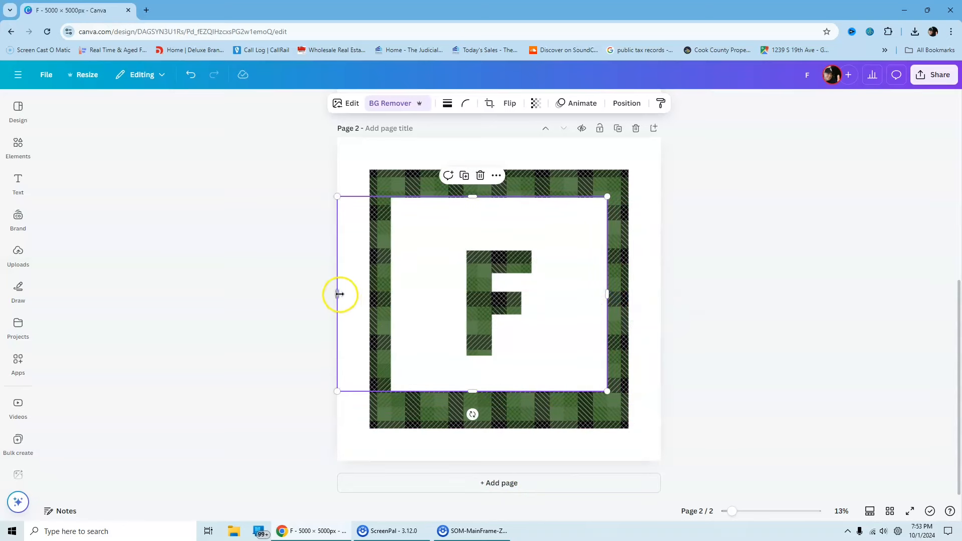
{"action": "left_click_drag", "start_coordinate": [337, 294], "coordinate": [390, 295]}
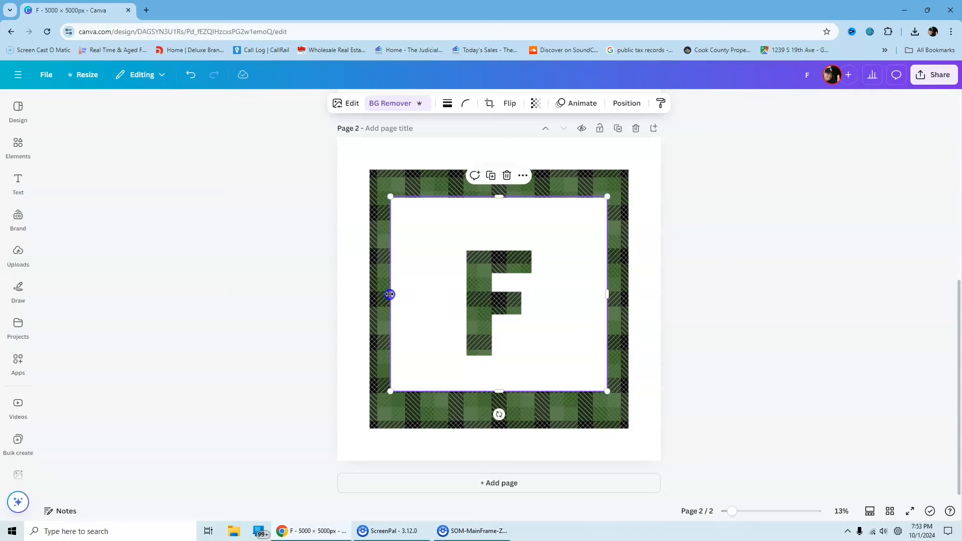
- Crop the green plaid behind the F from all four sides down to a rectangle hidden by the white knockout frame
{"action": "left_click", "coordinate": [584, 181]}
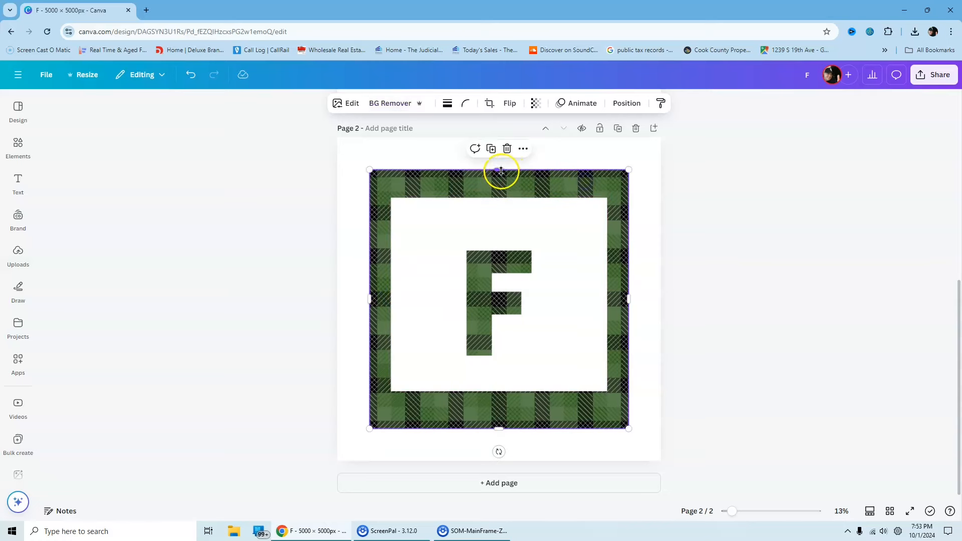
{"action": "left_click_drag", "start_coordinate": [500, 171], "coordinate": [503, 220]}
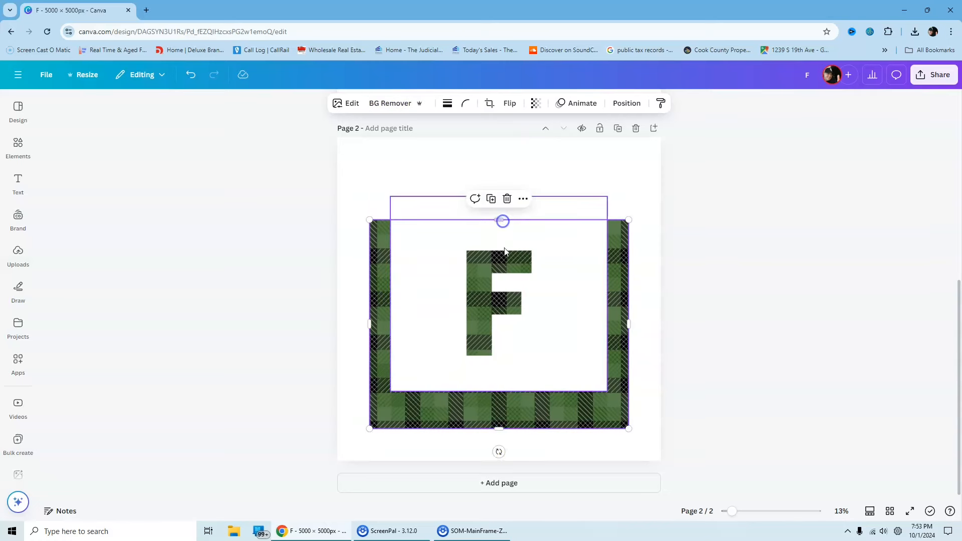
{"action": "left_click_drag", "start_coordinate": [498, 428], "coordinate": [501, 369]}
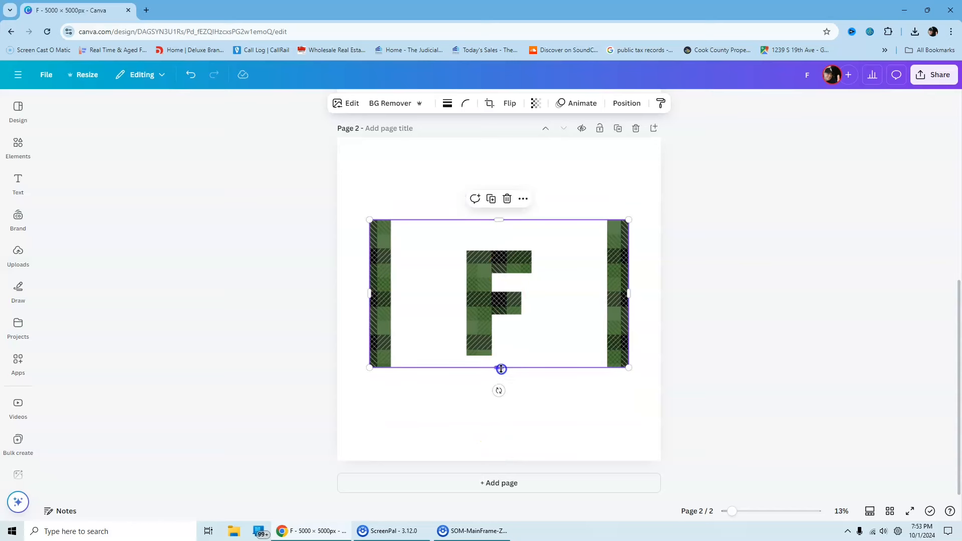
{"action": "left_click_drag", "start_coordinate": [628, 294], "coordinate": [563, 294]}
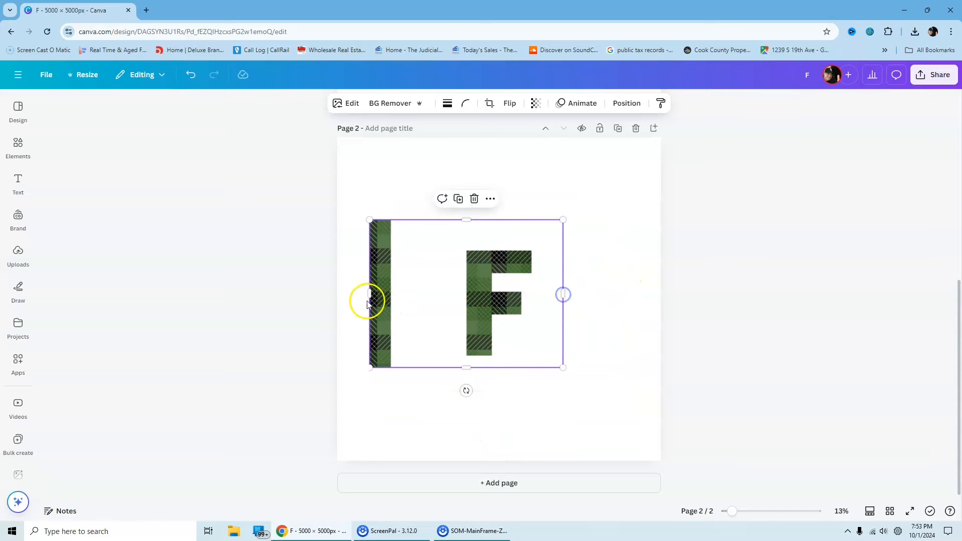
{"action": "left_click_drag", "start_coordinate": [367, 302], "coordinate": [428, 292]}
{"action": "left_click", "coordinate": [476, 264]}
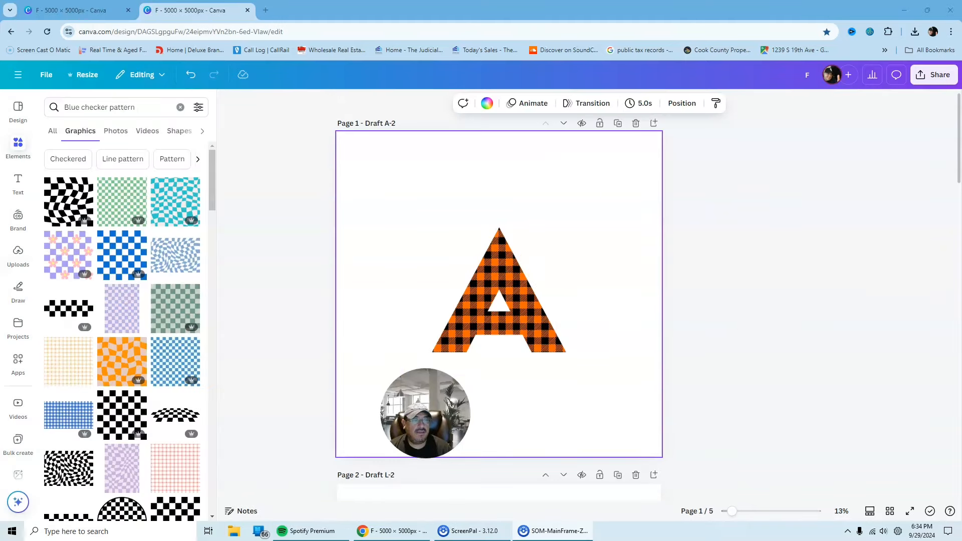
- Download only page 1, Draft A-2, as a PNG at size 1
{"action": "left_click", "coordinate": [940, 76]}
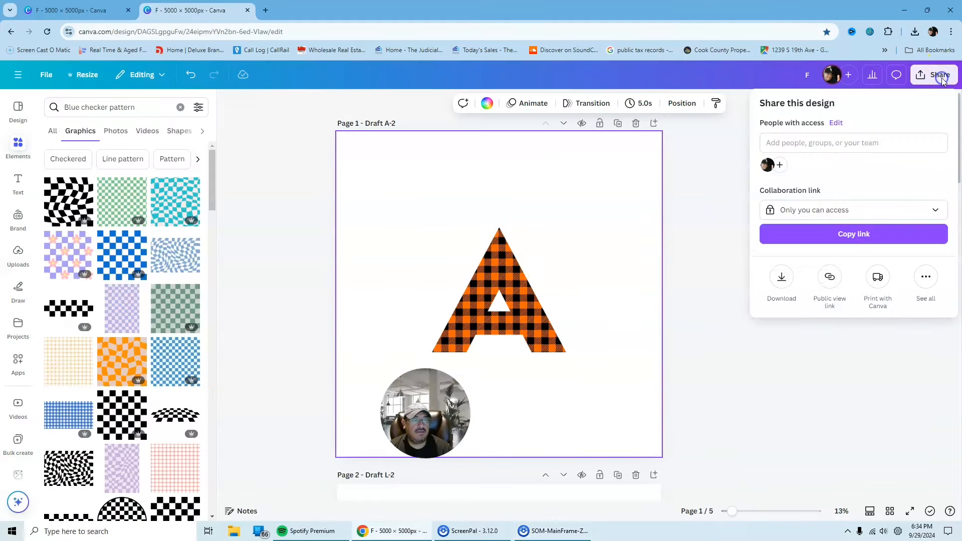
{"action": "left_click", "coordinate": [782, 277]}
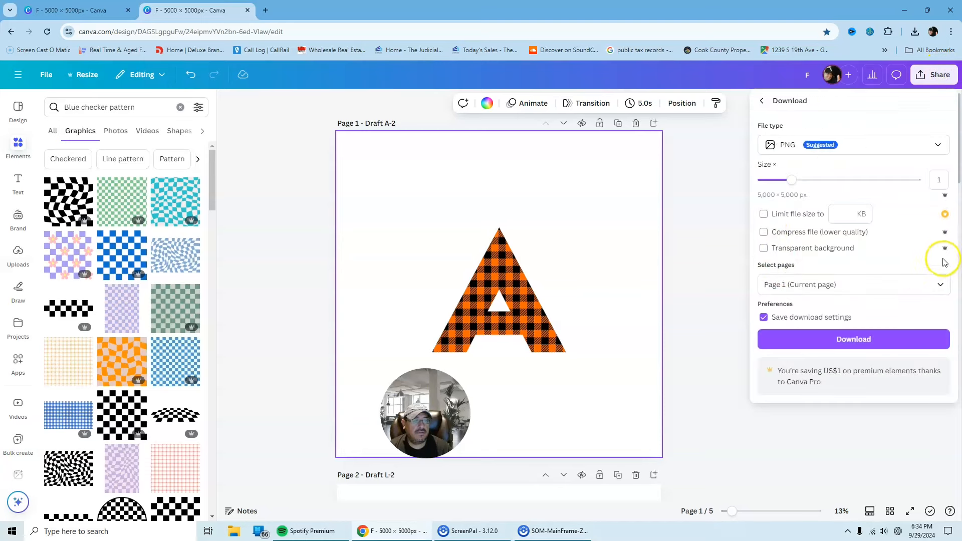
{"action": "left_click", "coordinate": [940, 284]}
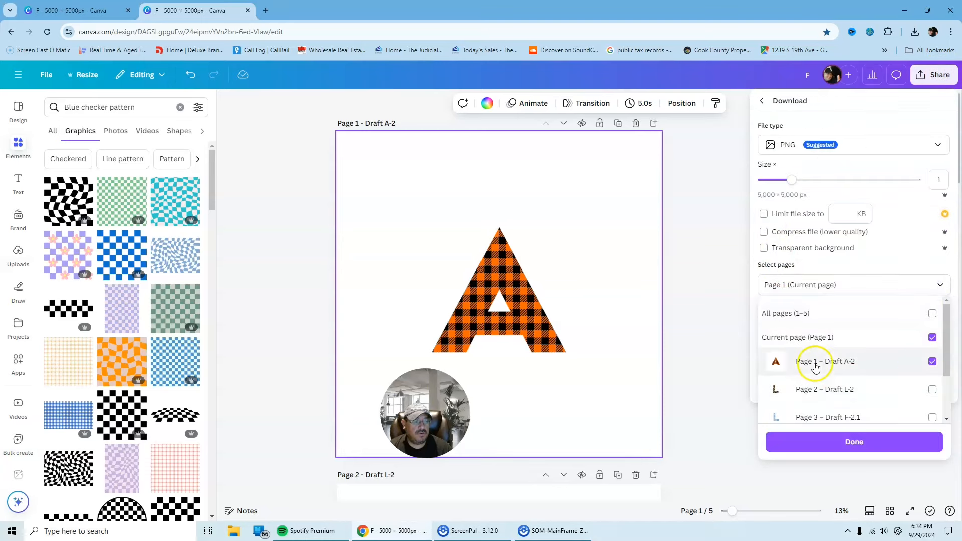
{"action": "left_click", "coordinate": [859, 440]}
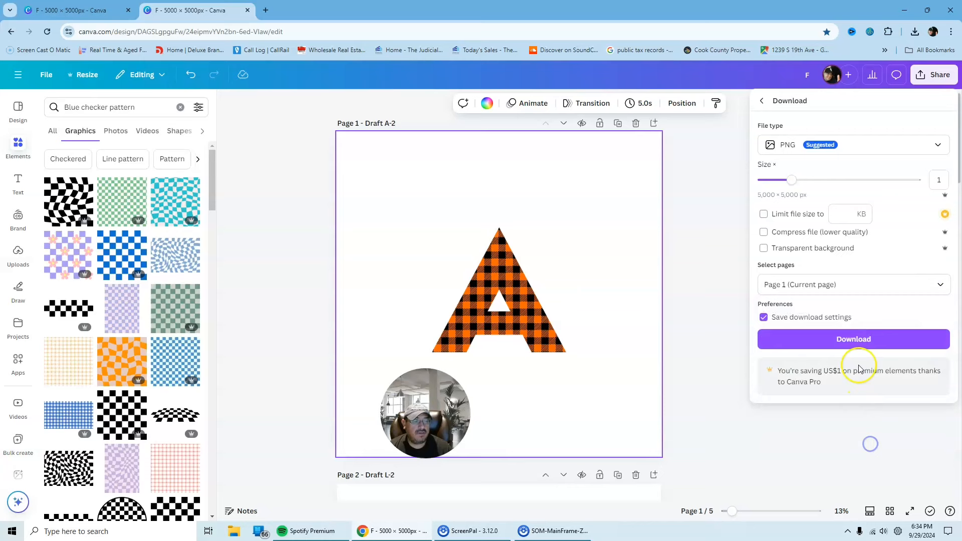
{"action": "left_click", "coordinate": [852, 338]}
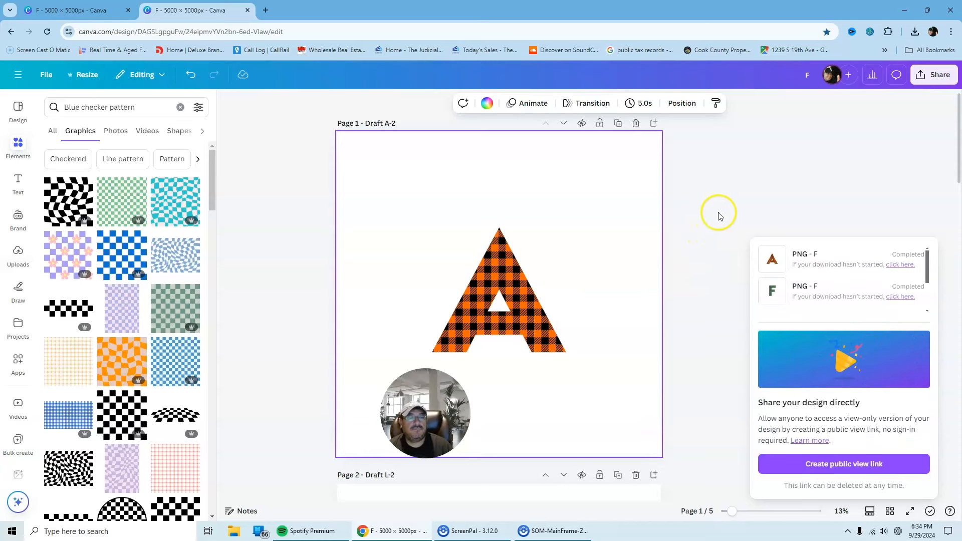
- Place the downloaded orange plaid A in the centre of the blank page 5
{"action": "scroll", "coordinate": [719, 215], "scroll_direction": "down", "scroll_amount": 5}
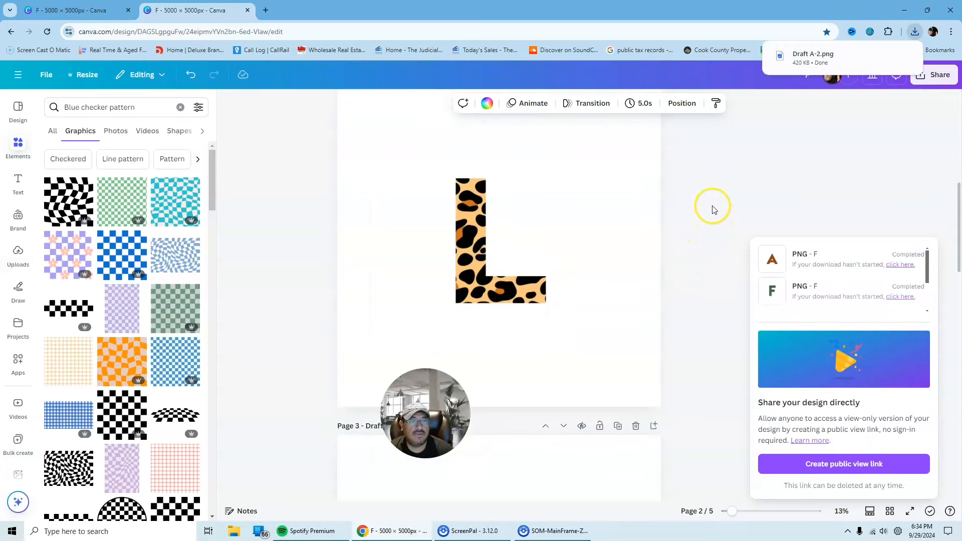
{"action": "scroll", "coordinate": [700, 251], "scroll_direction": "down", "scroll_amount": 12}
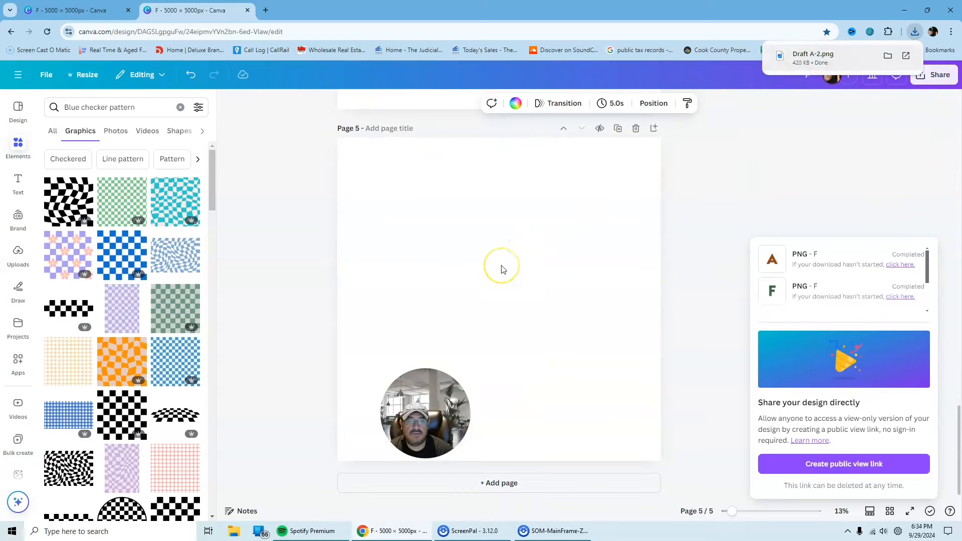
{"action": "left_click_drag", "start_coordinate": [502, 269], "coordinate": [503, 271]}
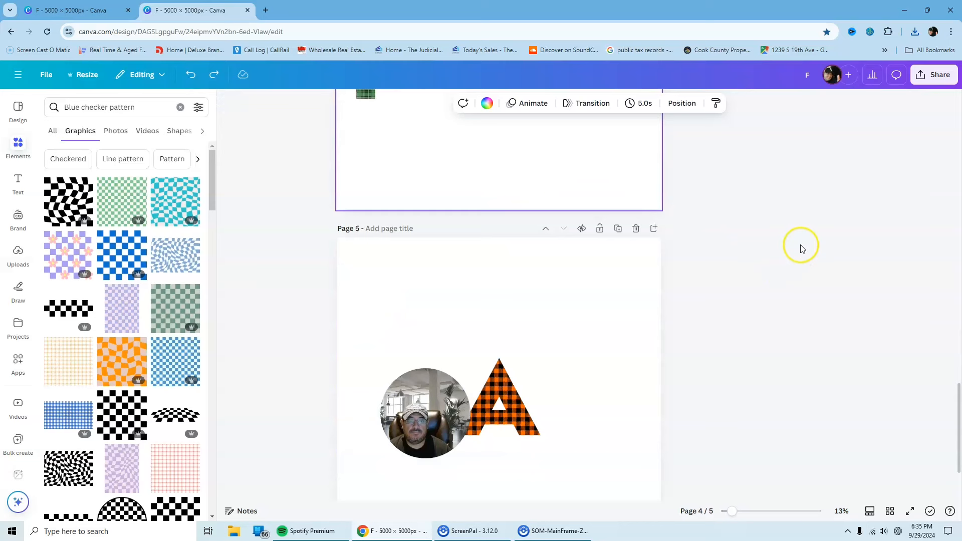
- Move the green plaid F to the centre of the Final F page
{"action": "scroll", "coordinate": [786, 249], "scroll_direction": "down", "scroll_amount": 2}
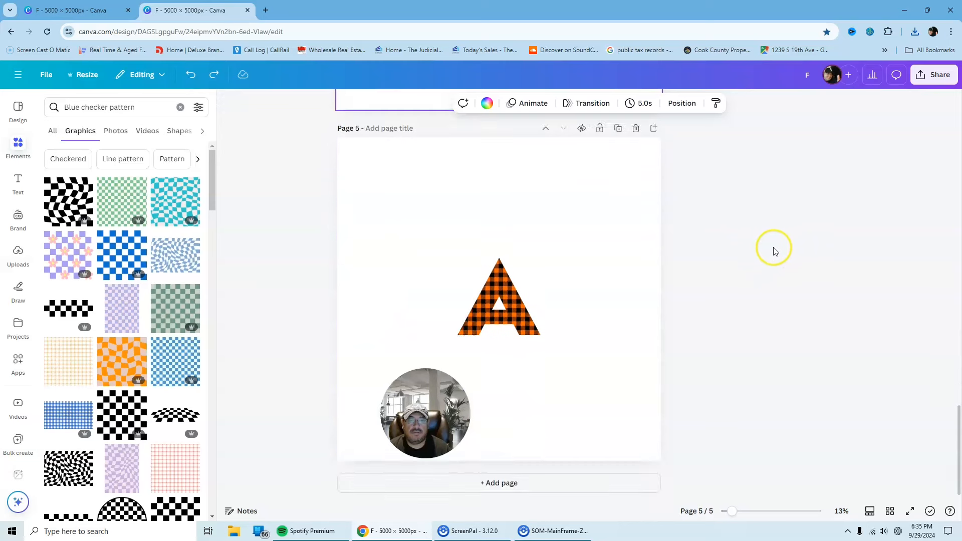
{"action": "scroll", "coordinate": [760, 255], "scroll_direction": "up", "scroll_amount": 7}
{"action": "left_click_drag", "start_coordinate": [384, 286], "coordinate": [507, 271]}
{"action": "left_click", "coordinate": [815, 283]}
- Delete the Draft A-2 page from the design
{"action": "scroll", "coordinate": [793, 244], "scroll_direction": "up", "scroll_amount": 10}
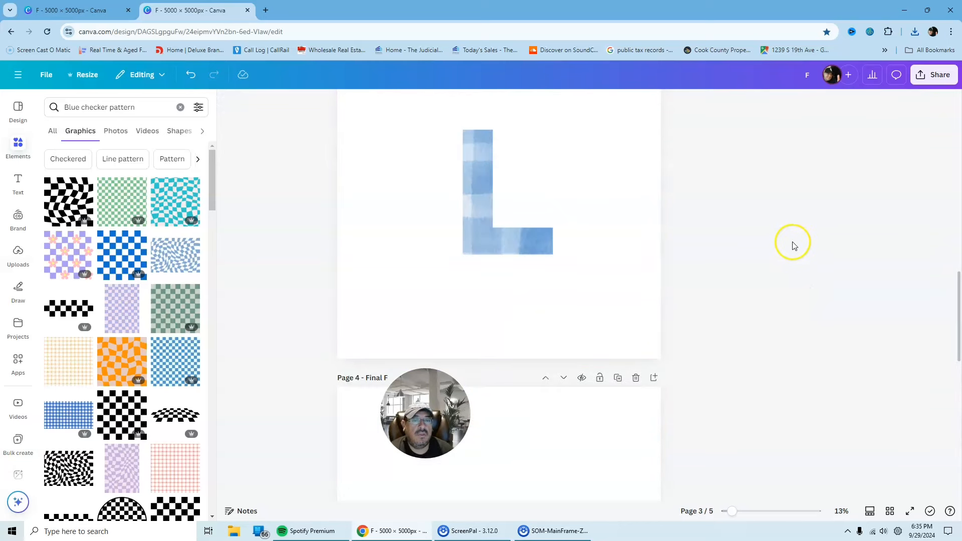
{"action": "scroll", "coordinate": [779, 245], "scroll_direction": "up", "scroll_amount": 5}
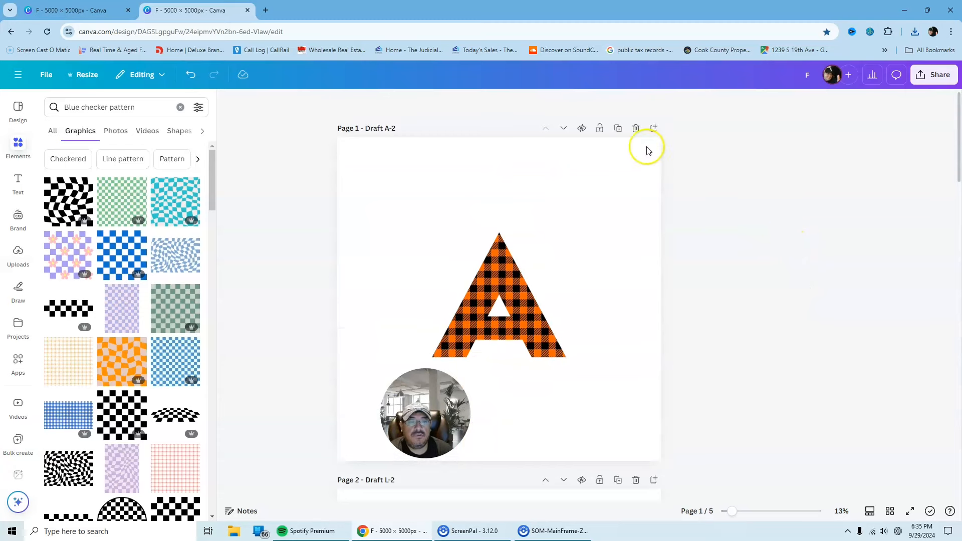
{"action": "left_click", "coordinate": [634, 133]}
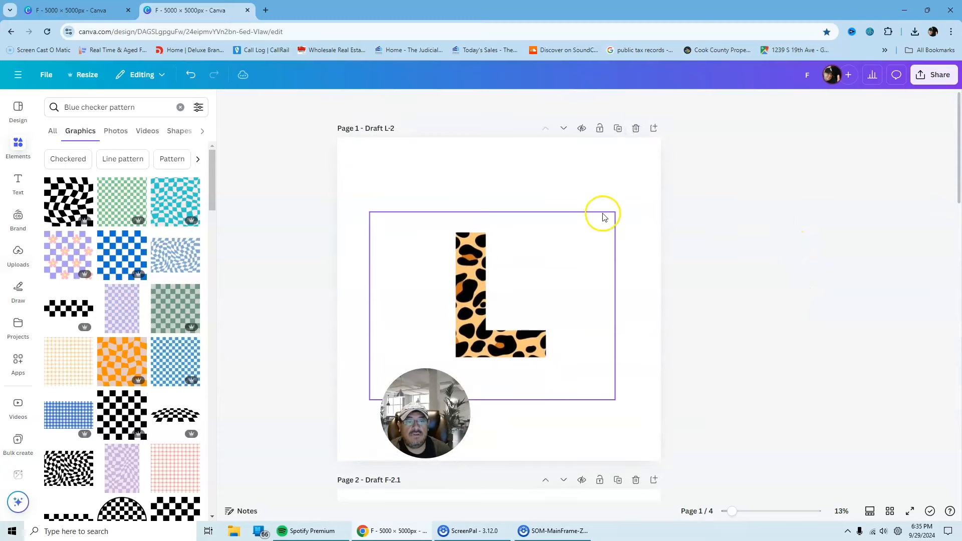
- Download only page 1, Draft L-2, as a PNG, leaving the other pages out of the selection
{"action": "left_click", "coordinate": [940, 75]}
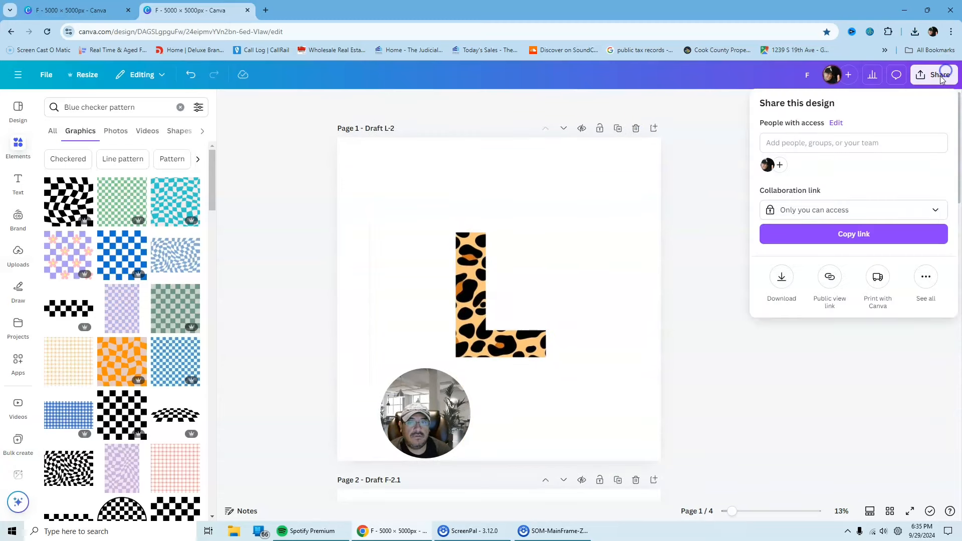
{"action": "left_click", "coordinate": [781, 278]}
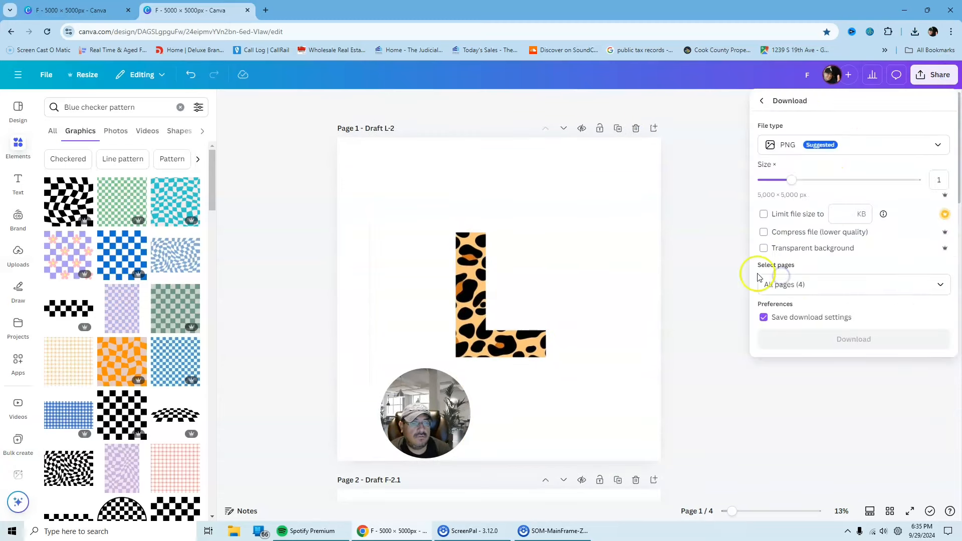
{"action": "left_click", "coordinate": [943, 285]}
{"action": "left_click", "coordinate": [931, 313]}
{"action": "scroll", "coordinate": [916, 344], "scroll_direction": "down", "scroll_amount": 1}
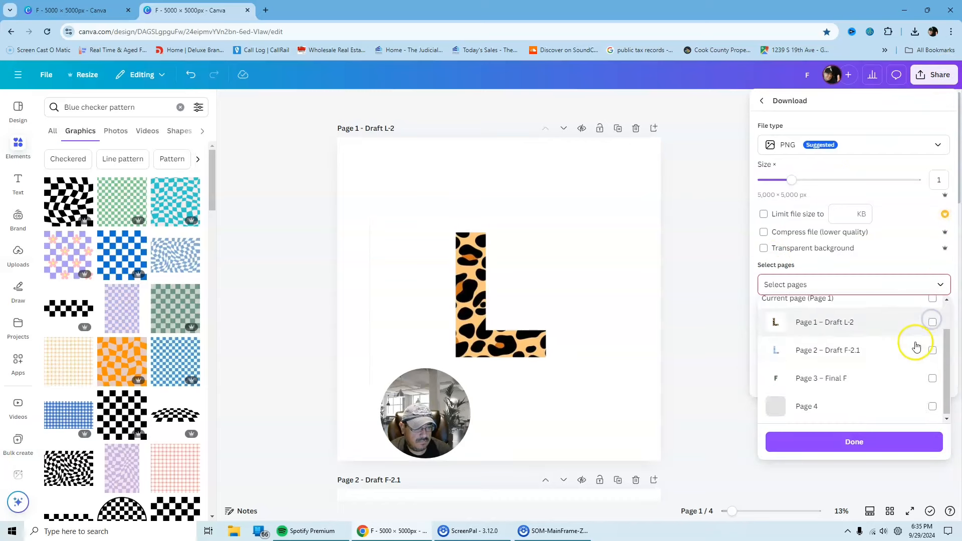
{"action": "left_click", "coordinate": [932, 321]}
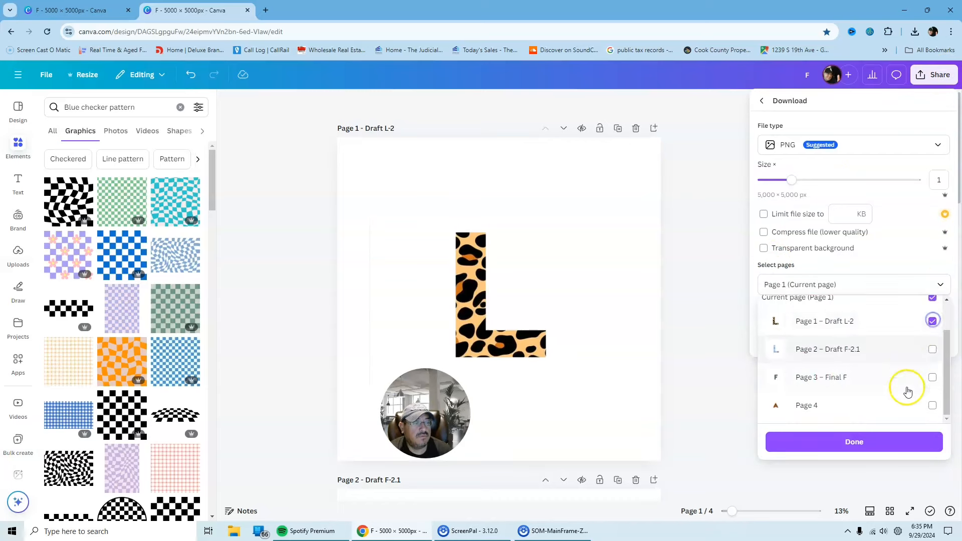
{"action": "left_click", "coordinate": [888, 442]}
{"action": "left_click", "coordinate": [790, 60]}
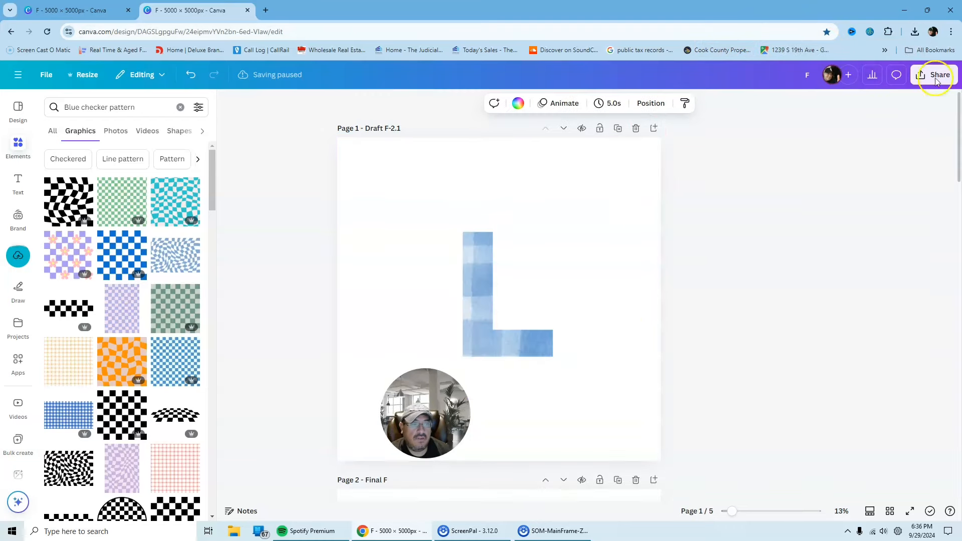
- Download only page 1, Draft F-2.1, as a PNG, leaving the other pages out of the selection
{"action": "left_click", "coordinate": [935, 76]}
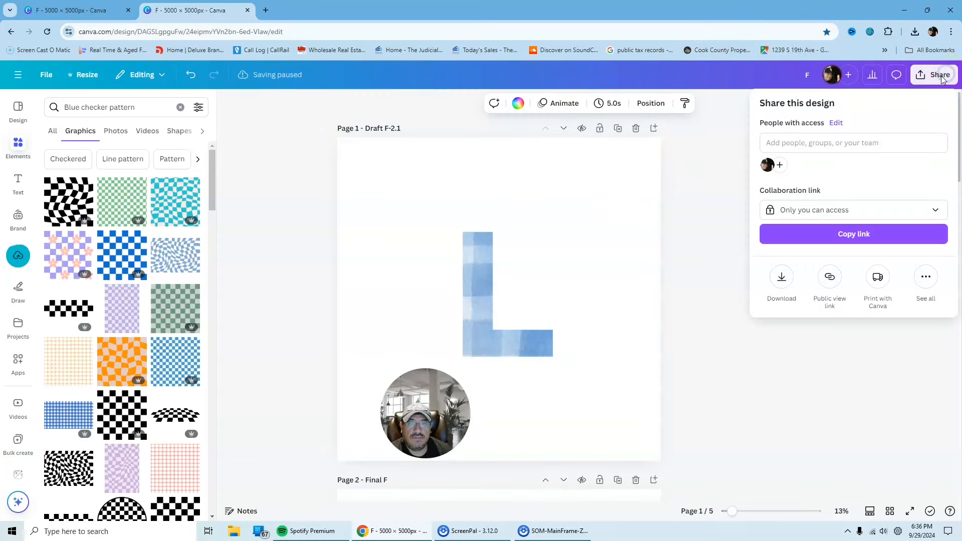
{"action": "left_click", "coordinate": [780, 281]}
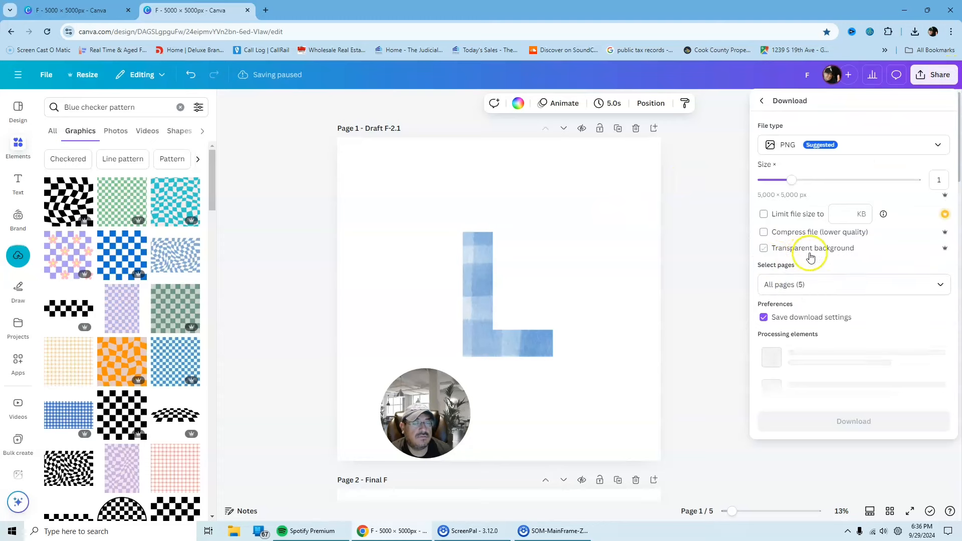
{"action": "left_click", "coordinate": [937, 284]}
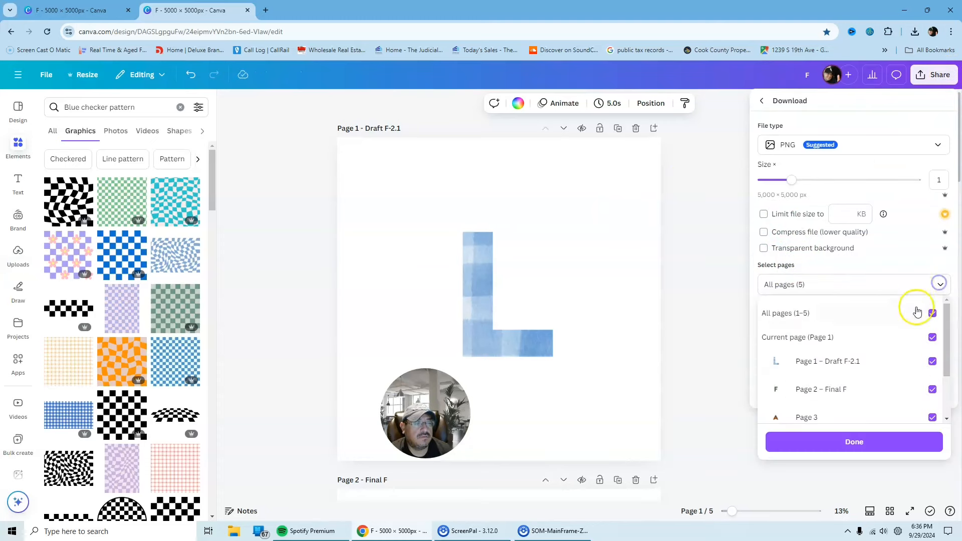
{"action": "left_click", "coordinate": [932, 313]}
{"action": "left_click", "coordinate": [931, 361]}
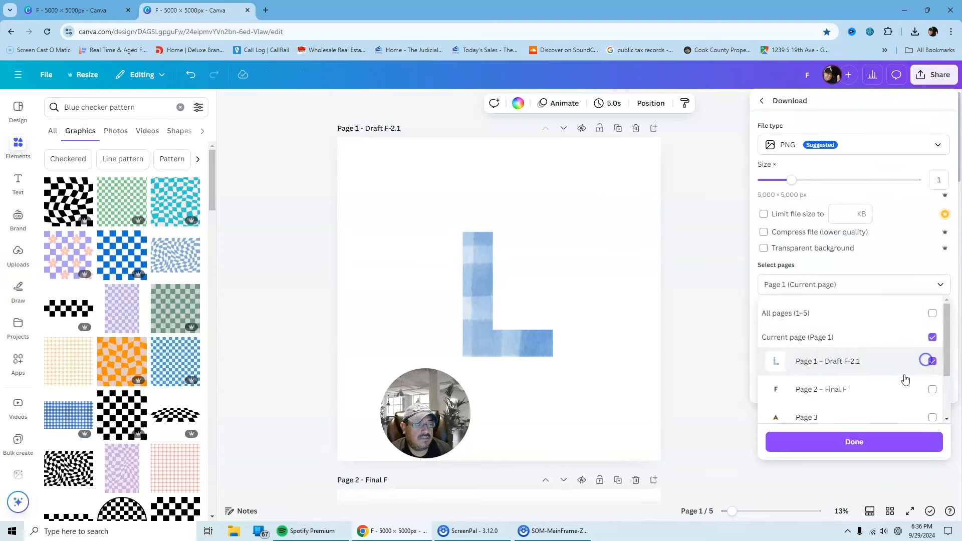
{"action": "left_click", "coordinate": [872, 442]}
{"action": "left_click", "coordinate": [855, 341]}
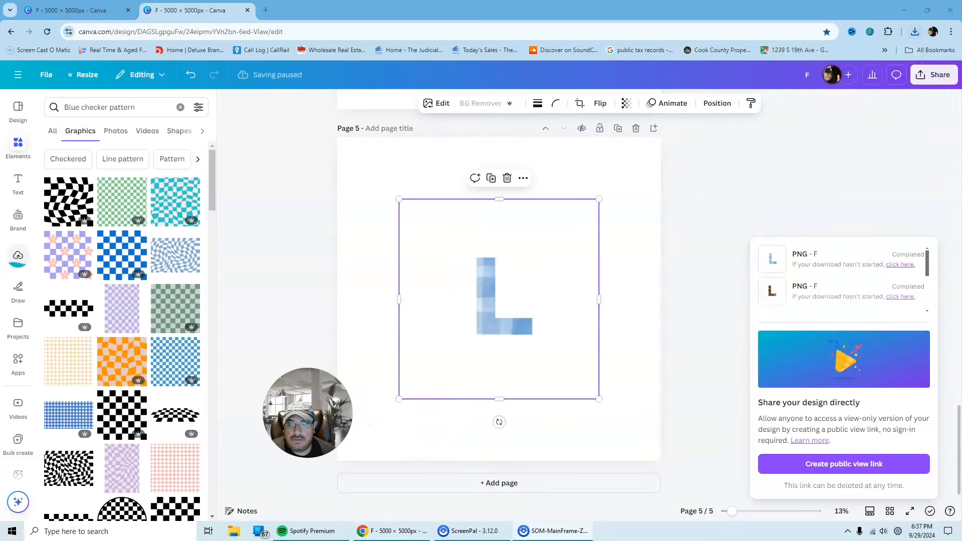
- Delete the Draft F-2.1 page with the large blue L from the design
{"action": "left_click", "coordinate": [227, 99]}
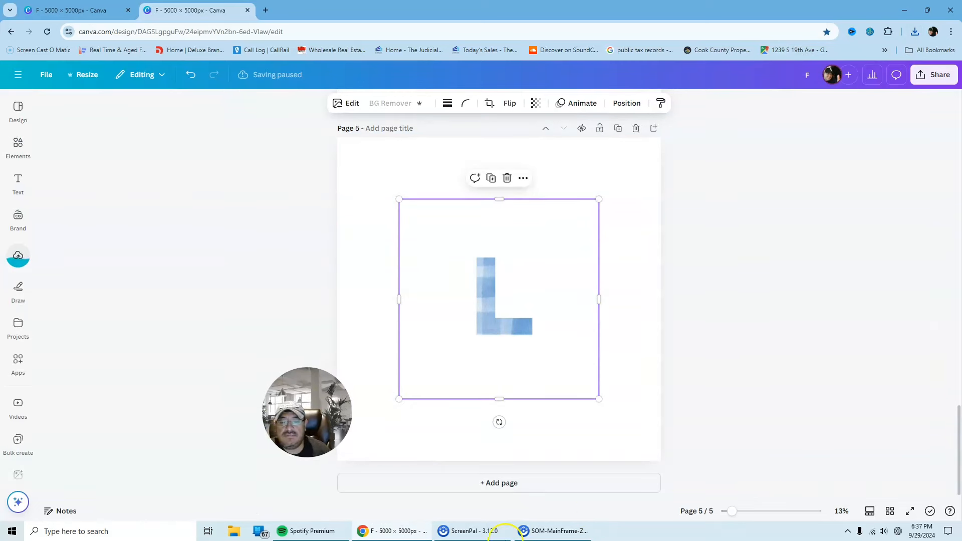
{"action": "scroll", "coordinate": [803, 253], "scroll_direction": "up", "scroll_amount": 15}
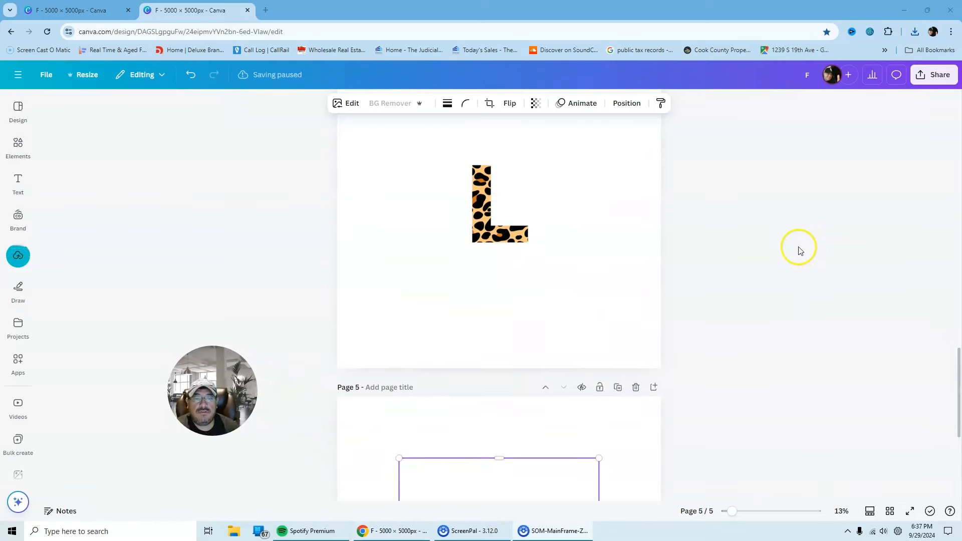
{"action": "scroll", "coordinate": [767, 234], "scroll_direction": "up", "scroll_amount": 2}
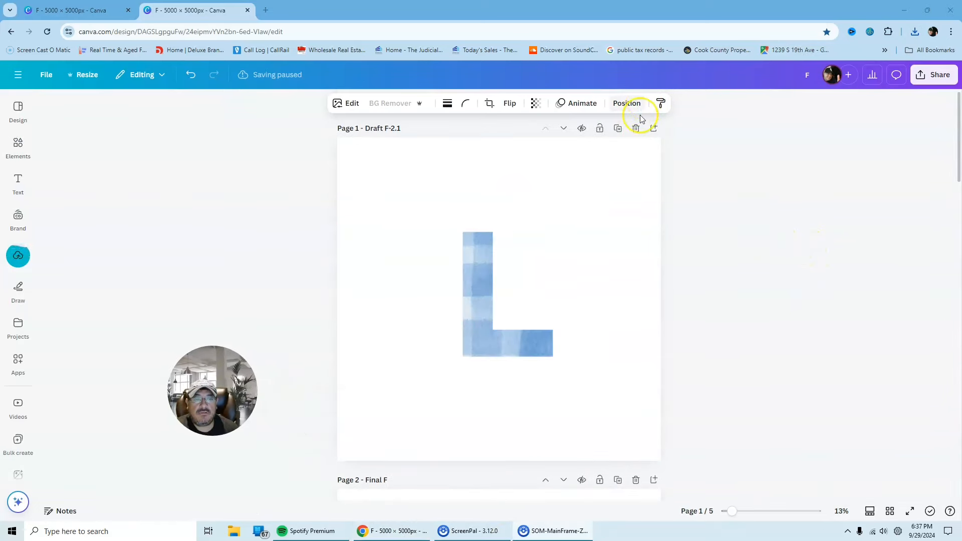
{"action": "left_click", "coordinate": [635, 128]}
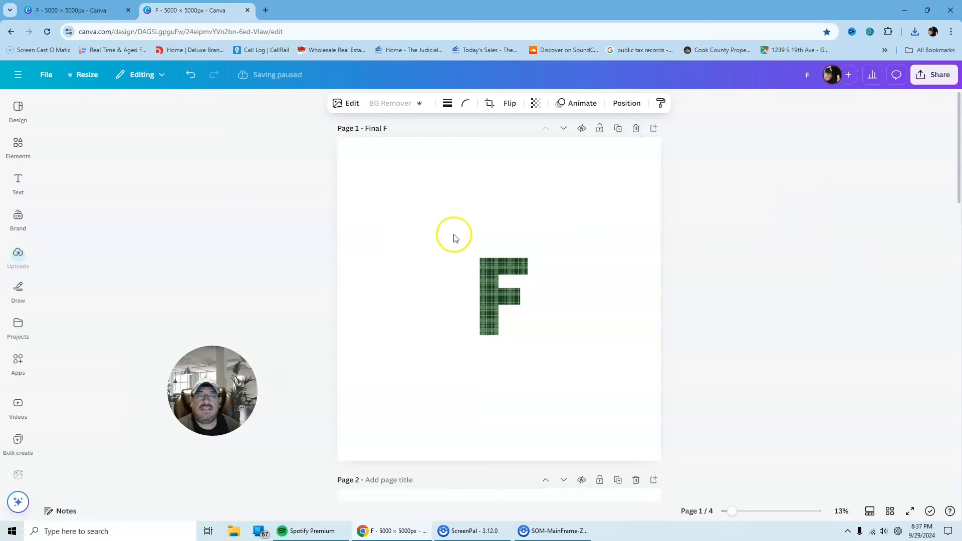
- Remove the white image background from the green plaid F and from the orange plaid A on page 2
{"action": "left_click", "coordinate": [625, 104]}
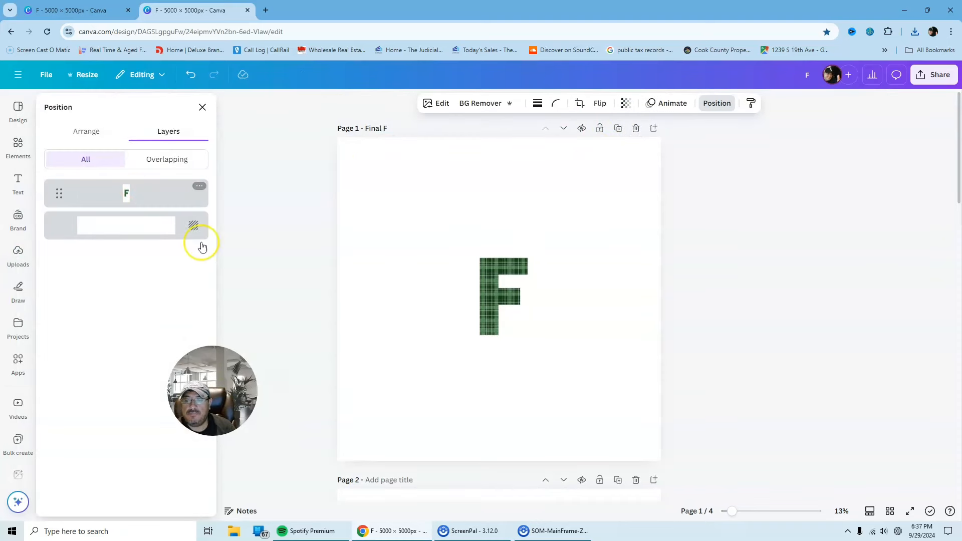
{"action": "left_click", "coordinate": [493, 276]}
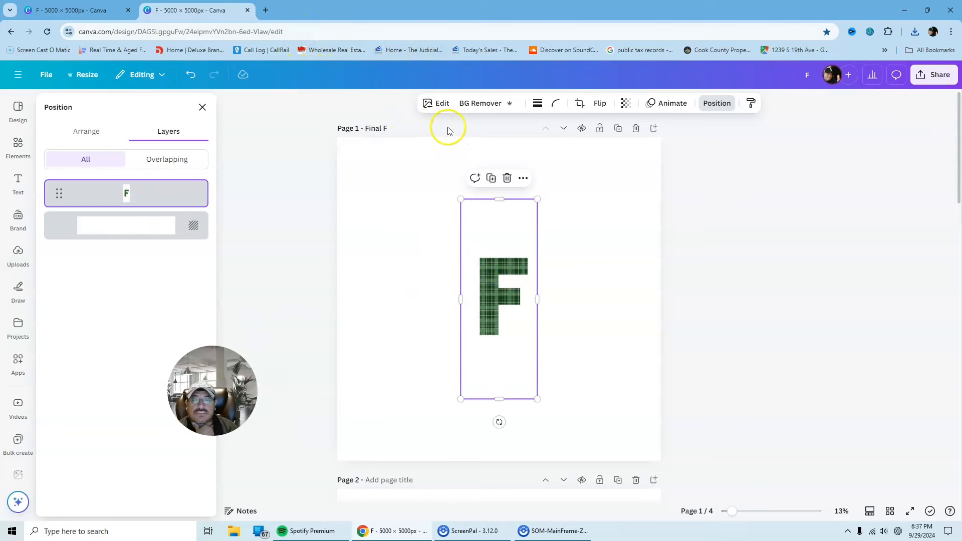
{"action": "left_click", "coordinate": [482, 104]}
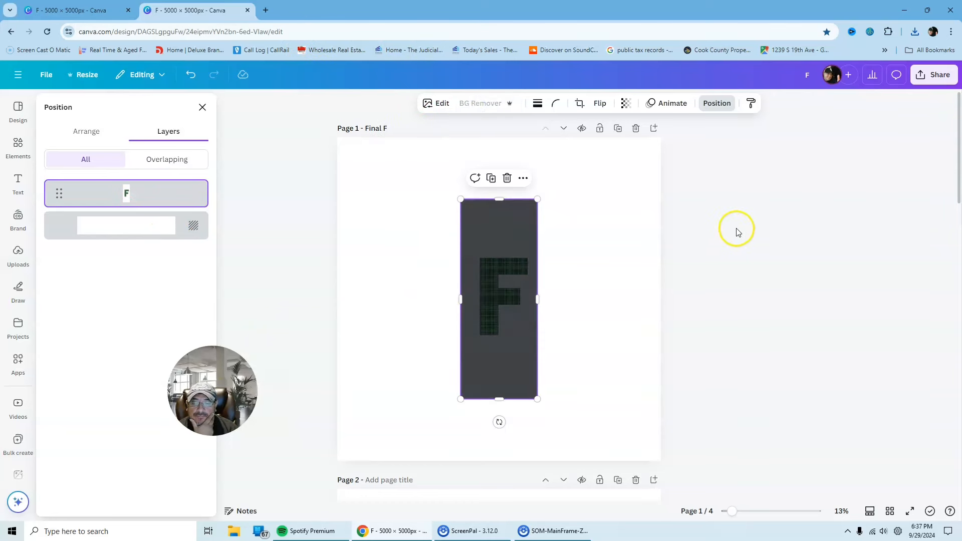
{"action": "scroll", "coordinate": [731, 217], "scroll_direction": "down", "scroll_amount": 5}
{"action": "left_click", "coordinate": [520, 279]}
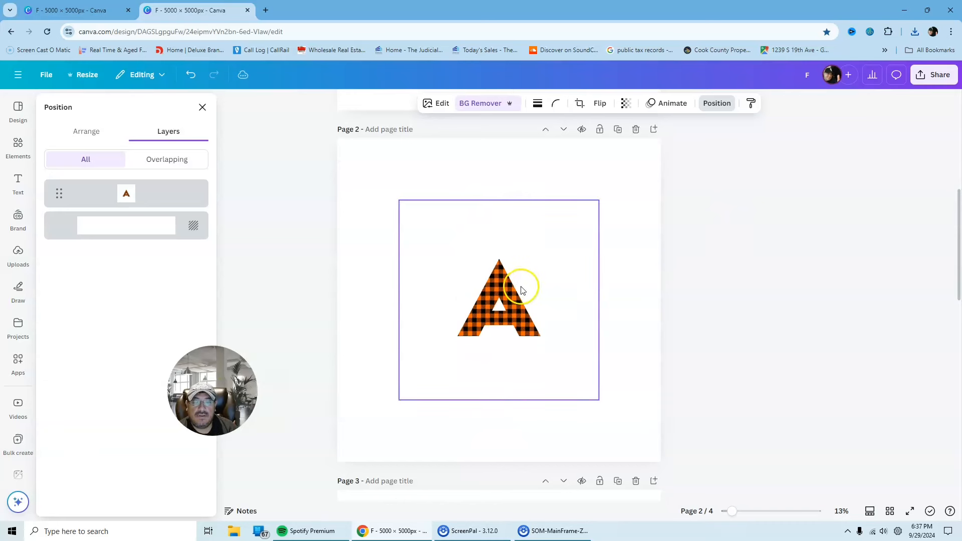
{"action": "left_click", "coordinate": [471, 106]}
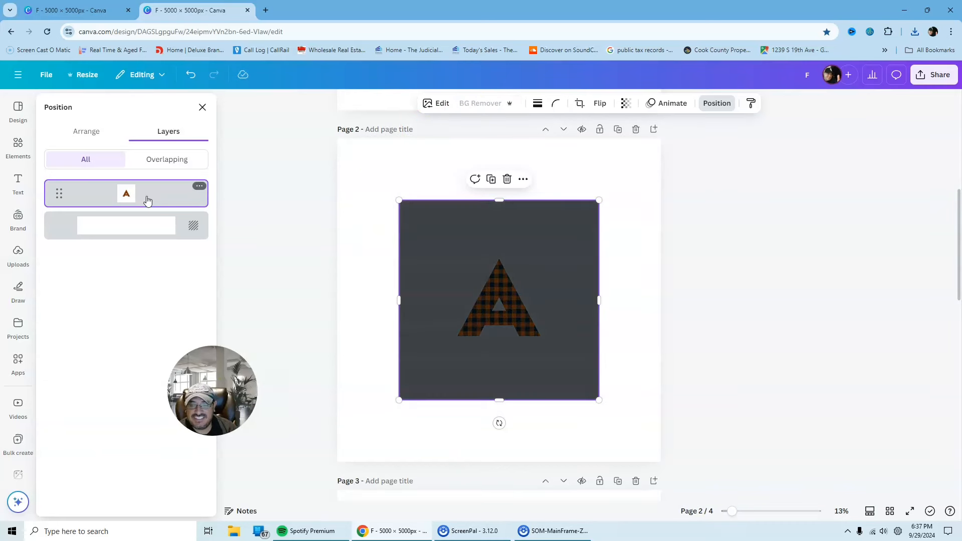
- Remove the white image background from the leopard-print L on page 3 and the blue L on page 4
{"action": "scroll", "coordinate": [734, 209], "scroll_direction": "down", "scroll_amount": 5}
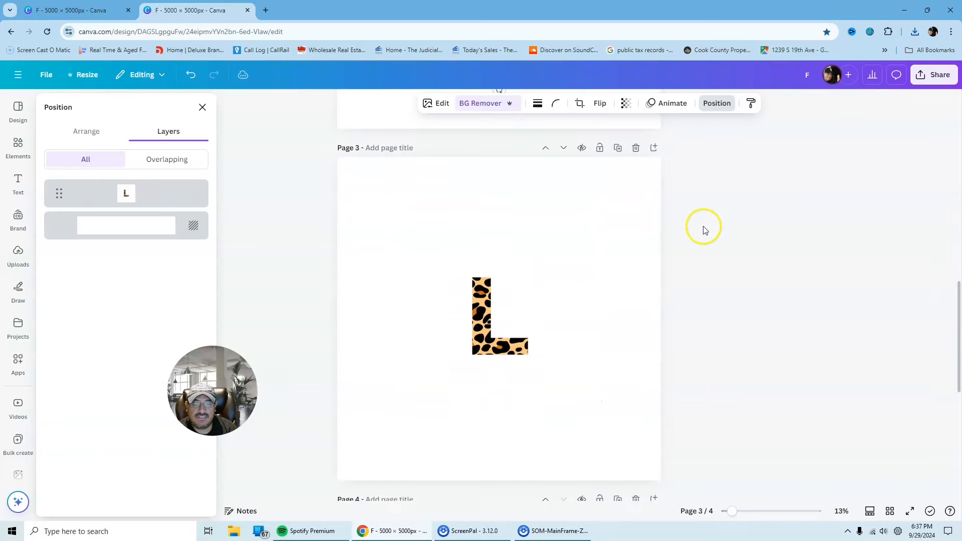
{"action": "left_click", "coordinate": [566, 210]}
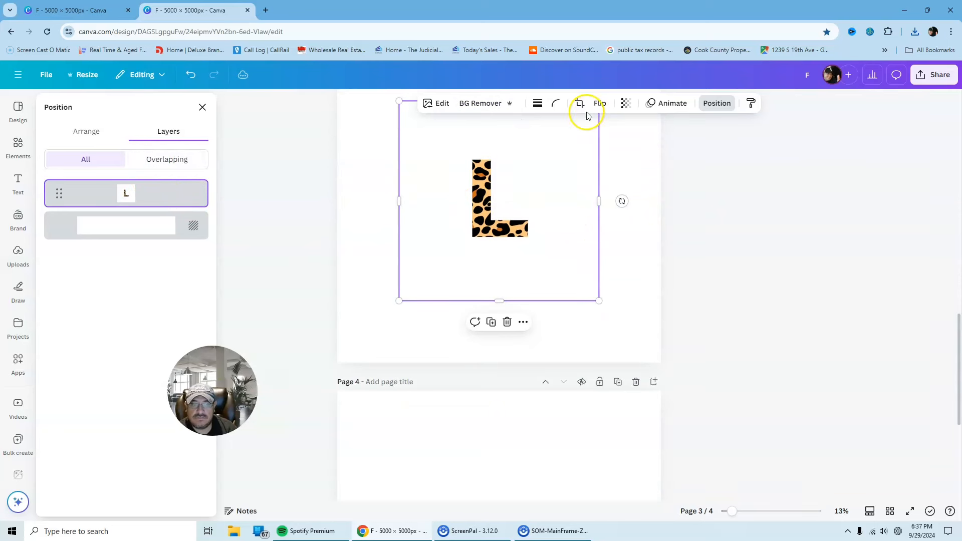
{"action": "left_click", "coordinate": [482, 104]}
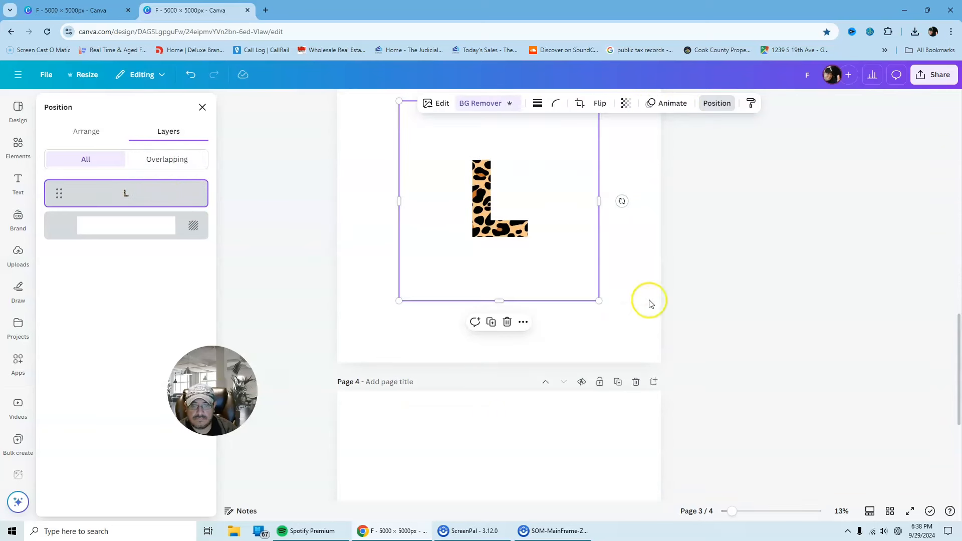
{"action": "scroll", "coordinate": [650, 303], "scroll_direction": "down", "scroll_amount": 5}
{"action": "left_click", "coordinate": [561, 247]}
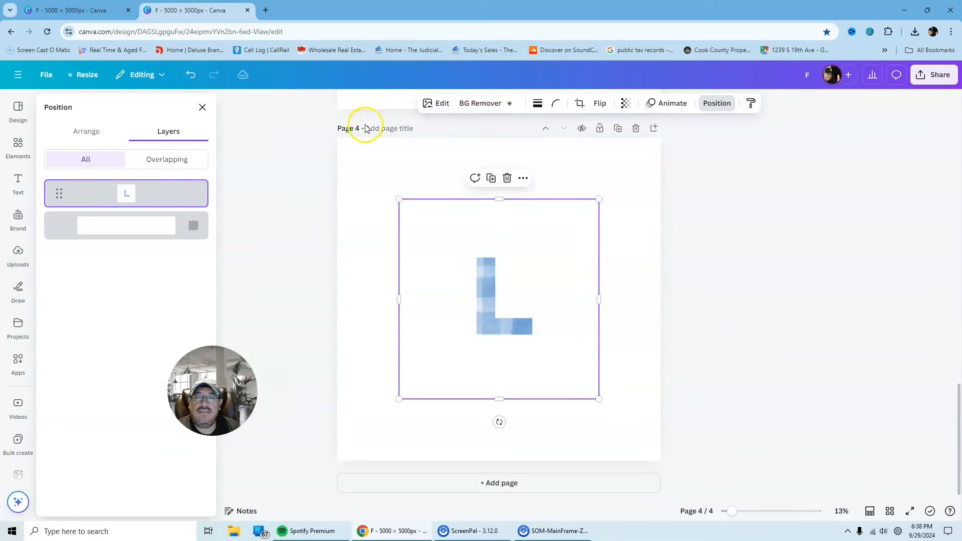
{"action": "left_click", "coordinate": [478, 102]}
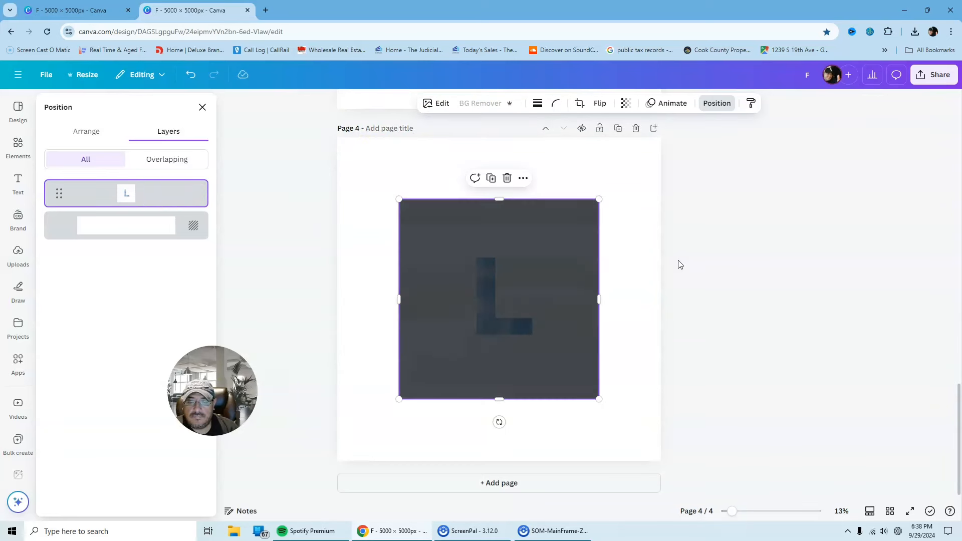
- Move the green plaid F to the left edge of the Final F page
{"action": "scroll", "coordinate": [739, 255], "scroll_direction": "up", "scroll_amount": 20}
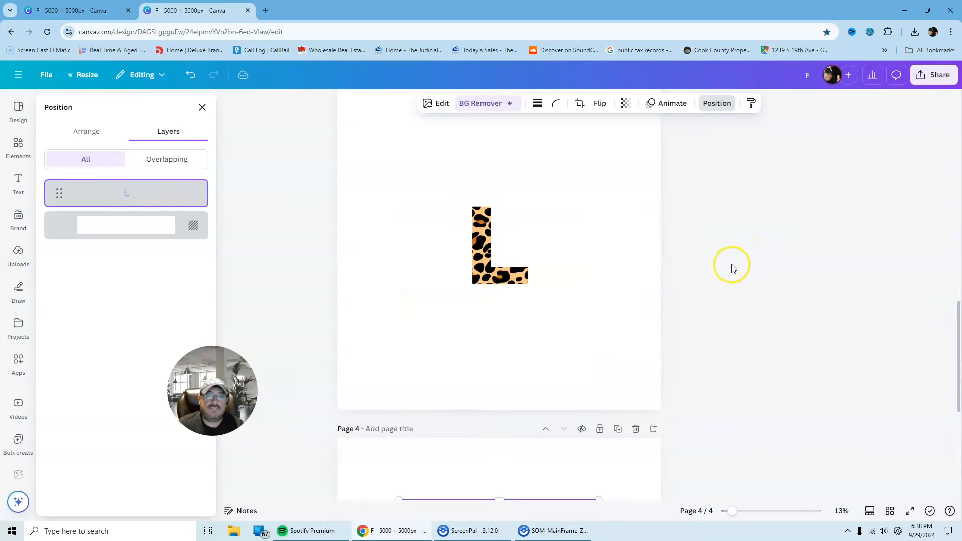
{"action": "left_click_drag", "start_coordinate": [510, 295], "coordinate": [376, 288]}
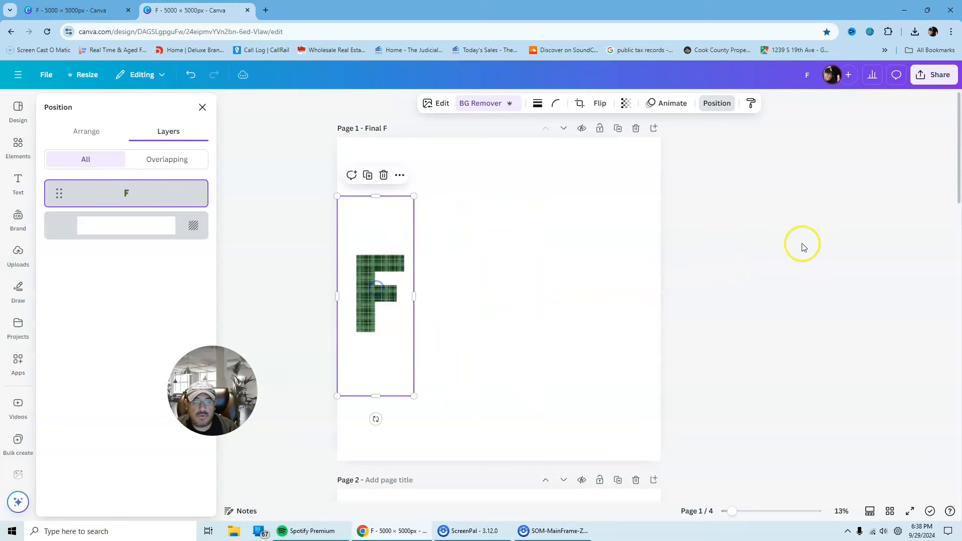
- Copy the orange plaid A onto the Final F page and delete the page it came from
{"action": "scroll", "coordinate": [801, 245], "scroll_direction": "down", "scroll_amount": 5}
{"action": "left_click", "coordinate": [510, 354]}
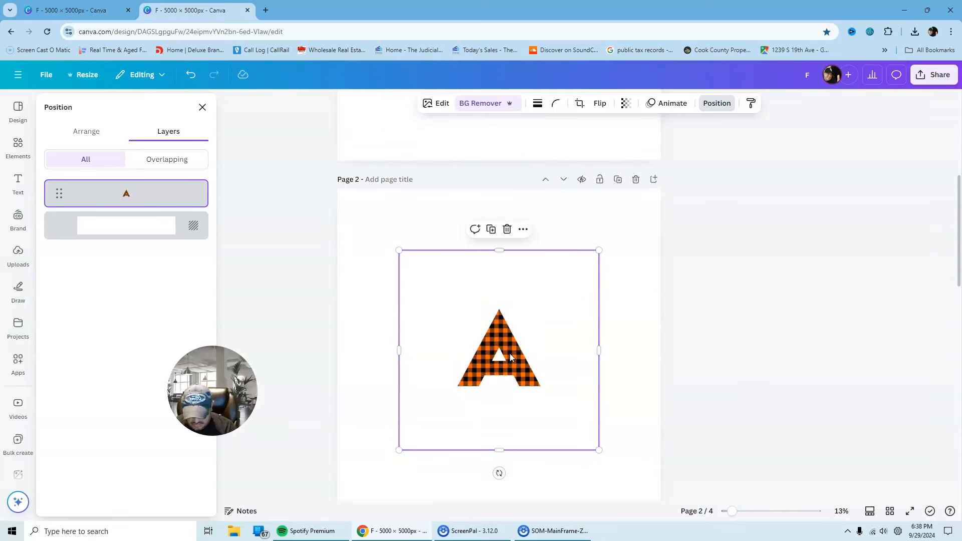
{"action": "scroll", "coordinate": [536, 244], "scroll_direction": "up", "scroll_amount": 5}
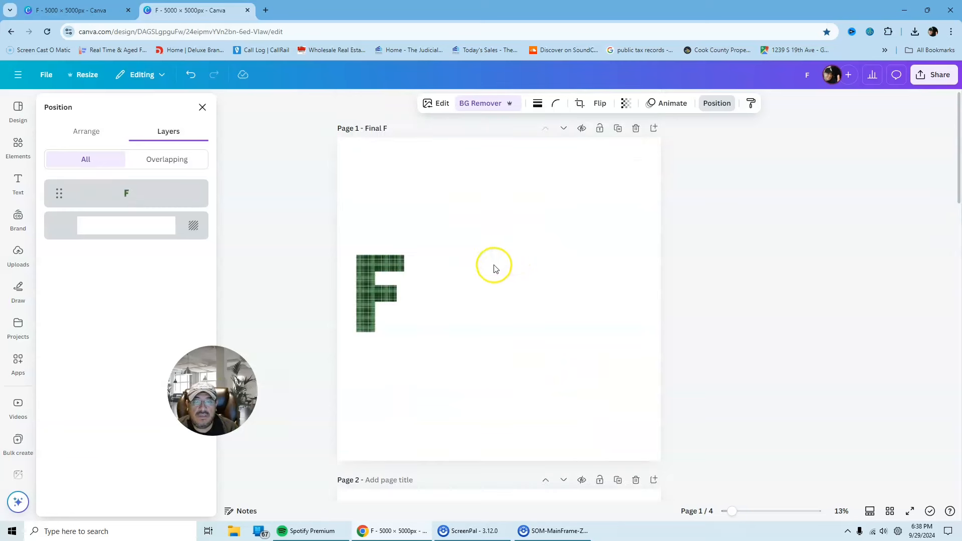
{"action": "left_click", "coordinate": [480, 282]}
{"action": "key", "text": "ctrl+v"}
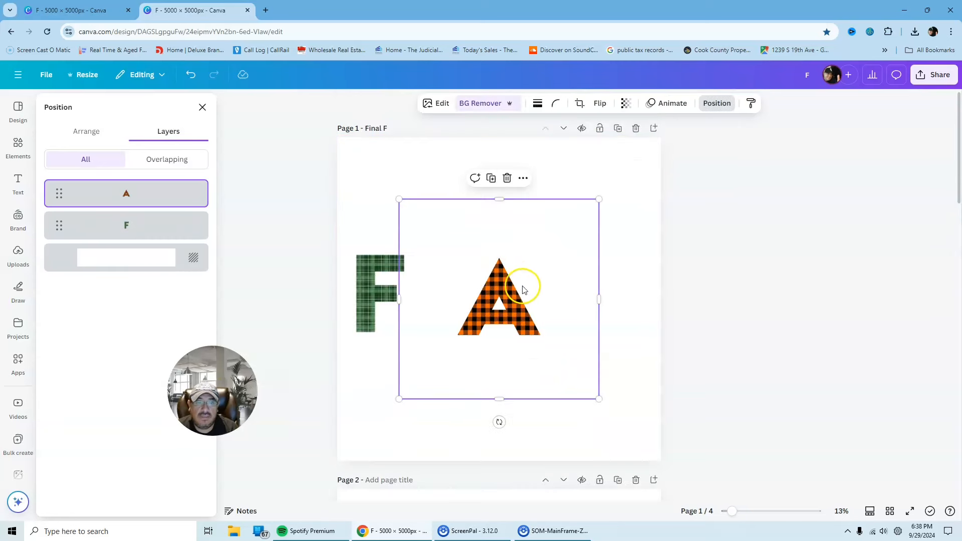
{"action": "scroll", "coordinate": [612, 341], "scroll_direction": "down", "scroll_amount": 5}
{"action": "left_click", "coordinate": [636, 179]}
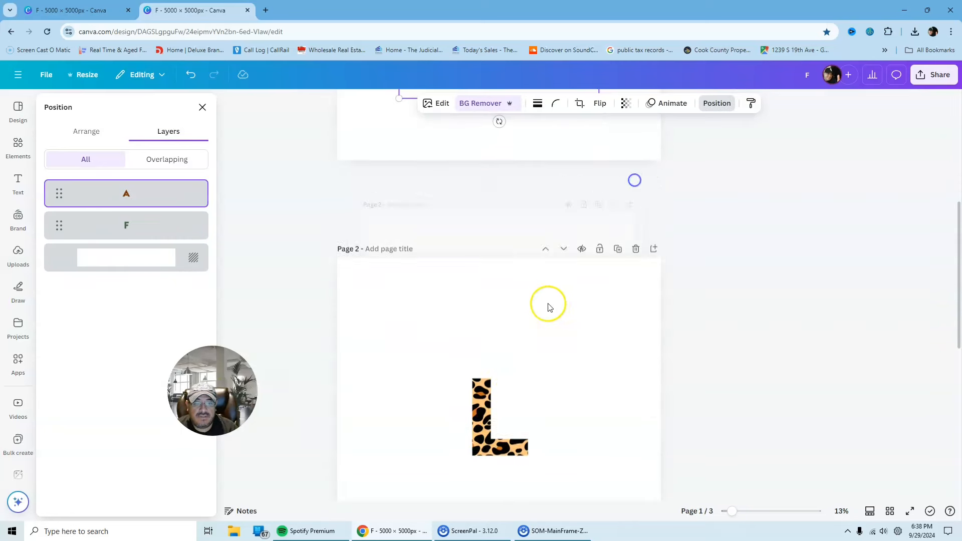
- Copy the leopard-print L onto the Final F page and delete the page it came from
{"action": "left_click", "coordinate": [504, 321]}
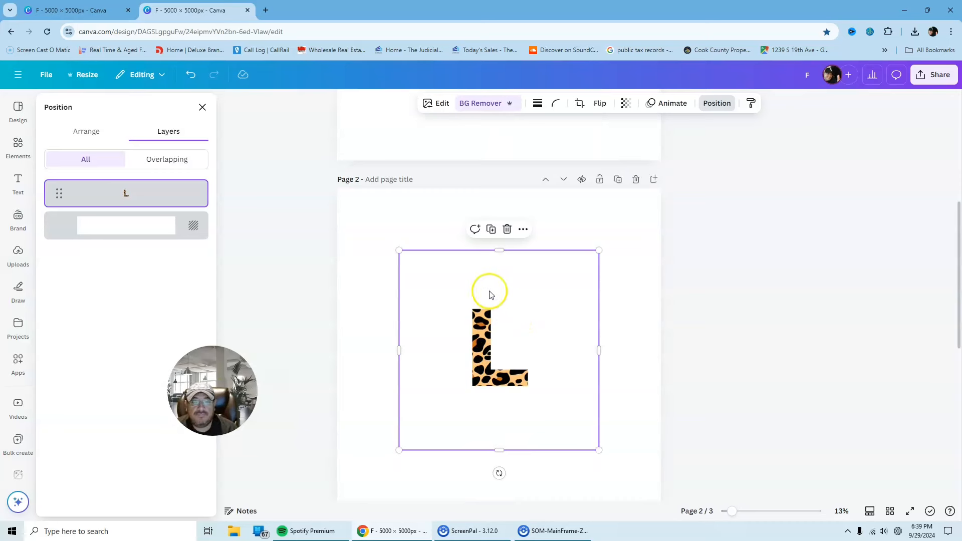
{"action": "scroll", "coordinate": [489, 295], "scroll_direction": "up", "scroll_amount": 5}
{"action": "left_click", "coordinate": [578, 277]}
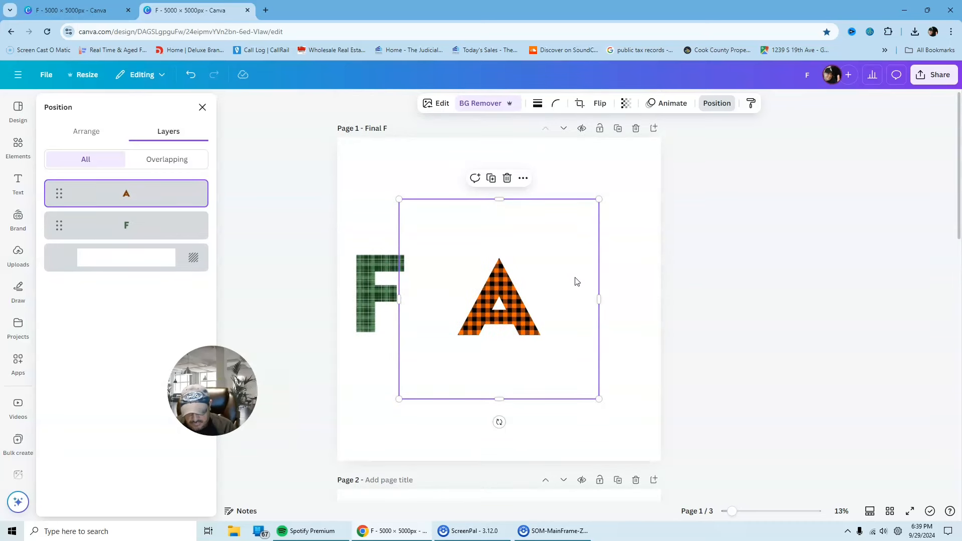
{"action": "key", "text": "ctrl+v"}
{"action": "scroll", "coordinate": [530, 273], "scroll_direction": "down", "scroll_amount": 6}
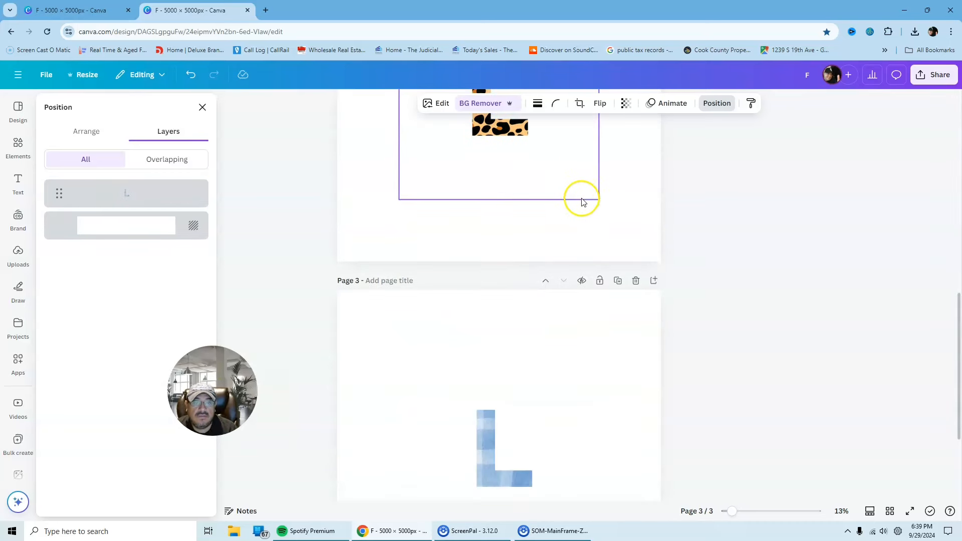
{"action": "left_click", "coordinate": [635, 180]}
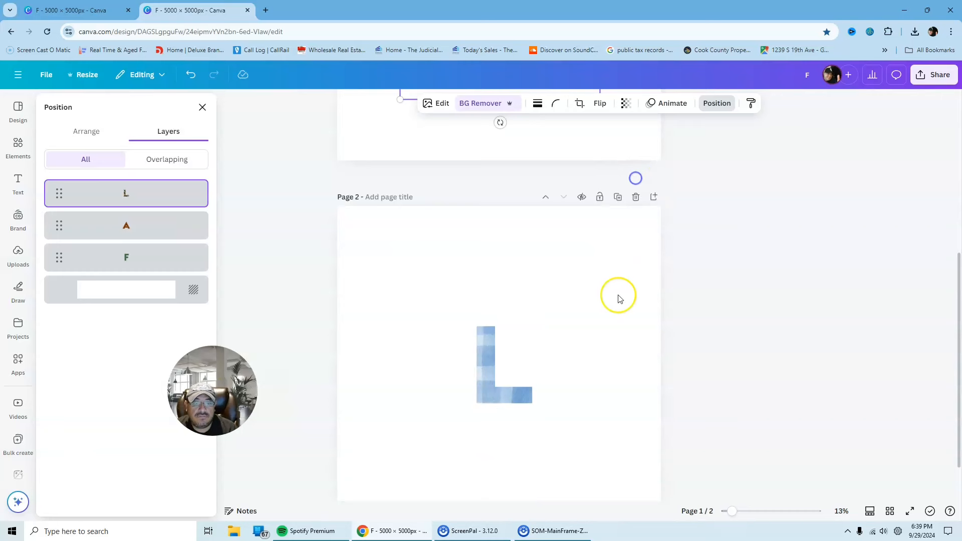
- Copy the blue L onto the Final F page and delete its original page, leaving a single-page design
{"action": "left_click", "coordinate": [529, 329]}
{"action": "scroll", "coordinate": [513, 230], "scroll_direction": "up", "scroll_amount": 5}
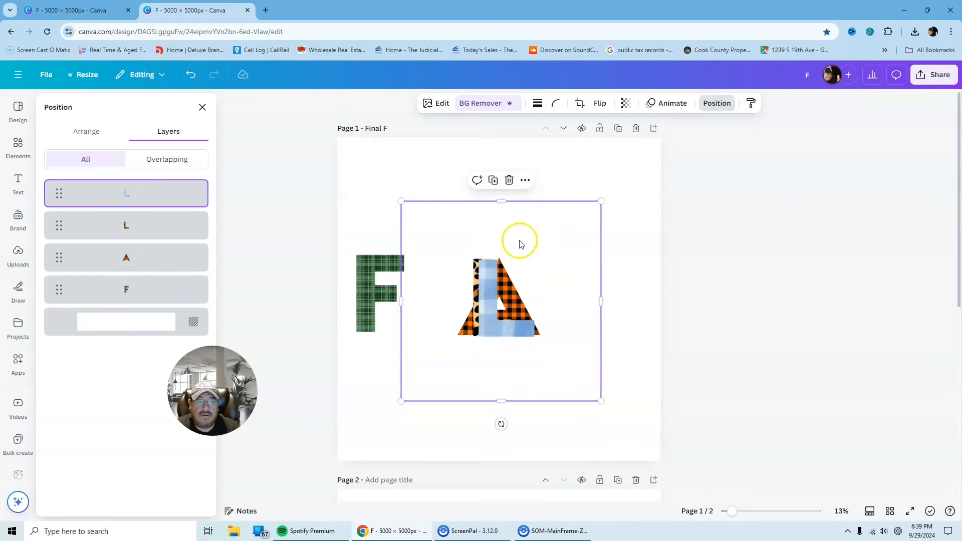
{"action": "scroll", "coordinate": [627, 240], "scroll_direction": "down", "scroll_amount": 5}
{"action": "left_click", "coordinate": [637, 179]}
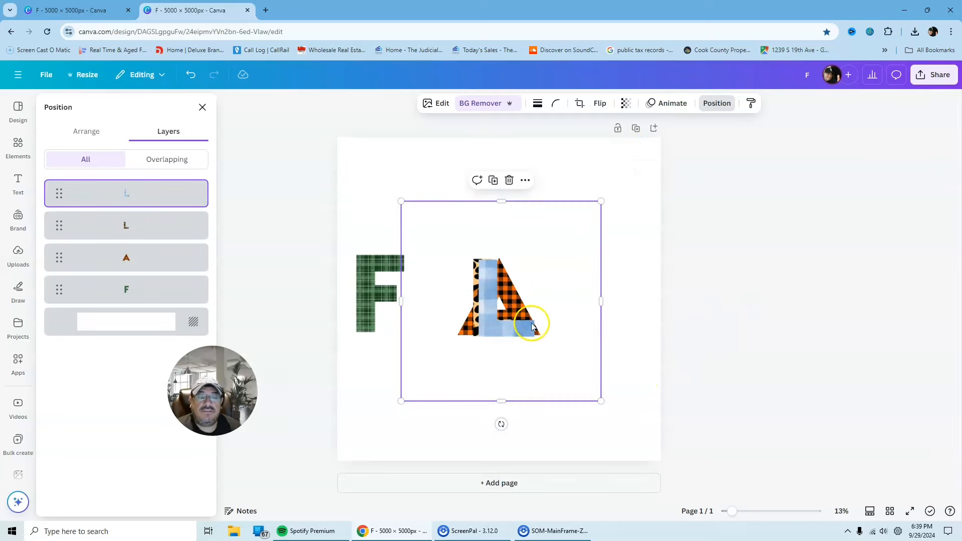
- Crop the empty sides off the blue L image and place it at the right edge of the page
{"action": "left_click_drag", "start_coordinate": [507, 333], "coordinate": [638, 321]}
{"action": "left_click_drag", "start_coordinate": [528, 294], "coordinate": [598, 294]}
{"action": "left_click_drag", "start_coordinate": [730, 301], "coordinate": [664, 298]}
{"action": "left_click_drag", "start_coordinate": [609, 318], "coordinate": [607, 316]}
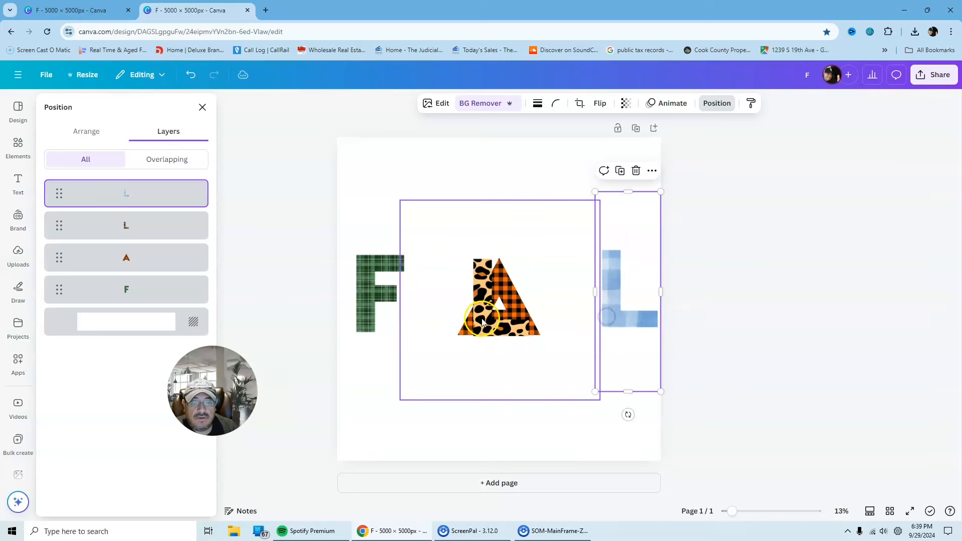
- Move the leopard-print L just left of the blue L and crop the empty space off both its sides
{"action": "left_click_drag", "start_coordinate": [519, 314], "coordinate": [584, 313]}
{"action": "left_click_drag", "start_coordinate": [664, 292], "coordinate": [602, 295]}
{"action": "left_click_drag", "start_coordinate": [464, 291], "coordinate": [533, 289]}
- Crop the empty space from the sides of the orange plaid A and place it right beside the F
{"action": "left_click", "coordinate": [505, 298]}
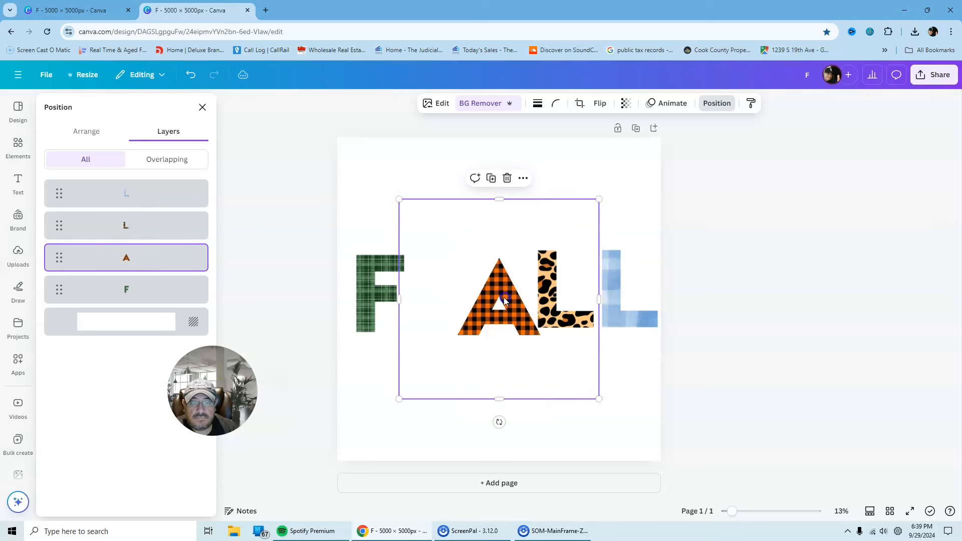
{"action": "left_click_drag", "start_coordinate": [399, 300], "coordinate": [452, 296]}
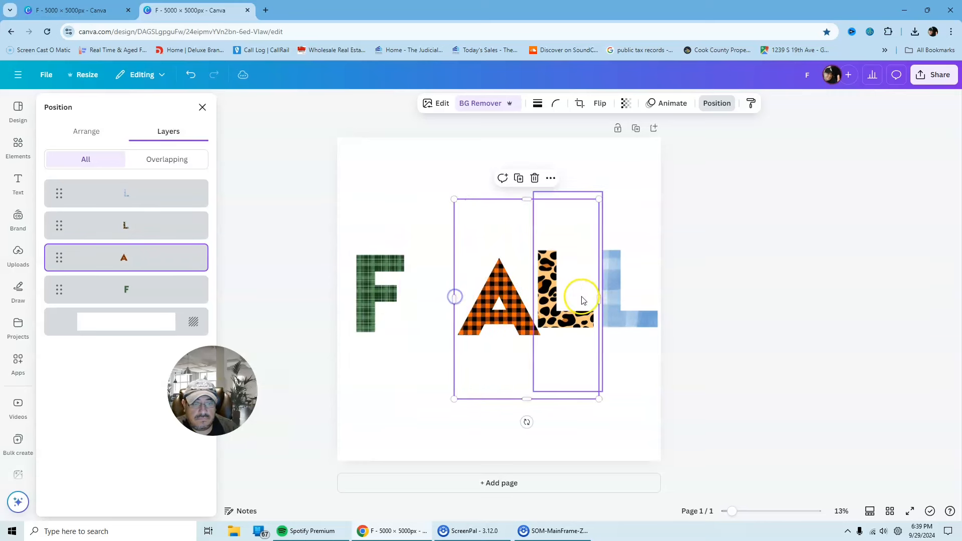
{"action": "left_click_drag", "start_coordinate": [599, 298], "coordinate": [449, 303]}
- Move the orange plaid A, leopard-print L and blue L leftward to follow the F in a closely spaced row
{"action": "left_click_drag", "start_coordinate": [543, 304], "coordinate": [487, 305]}
{"action": "left_click", "coordinate": [617, 308]}
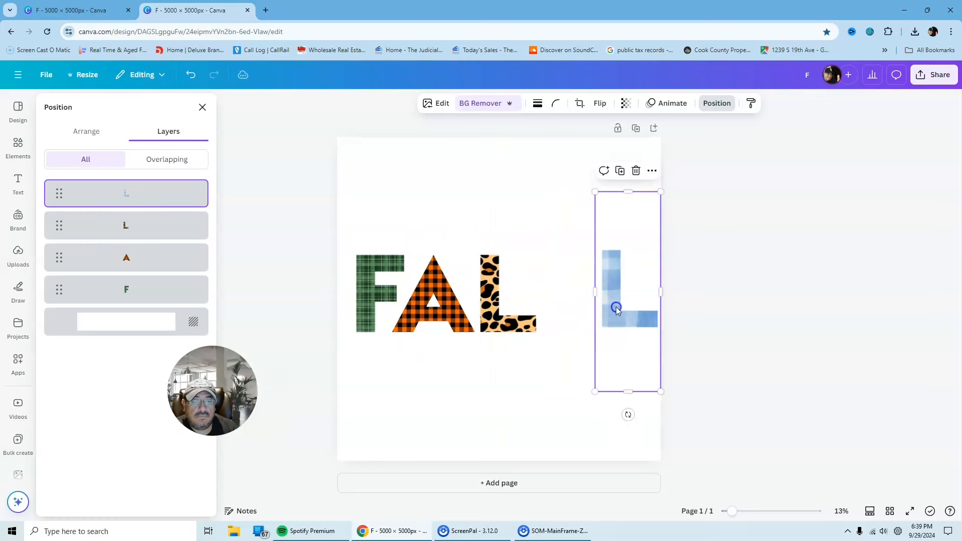
{"action": "left_click_drag", "start_coordinate": [616, 308], "coordinate": [553, 308]}
{"action": "left_click", "coordinate": [707, 328]}
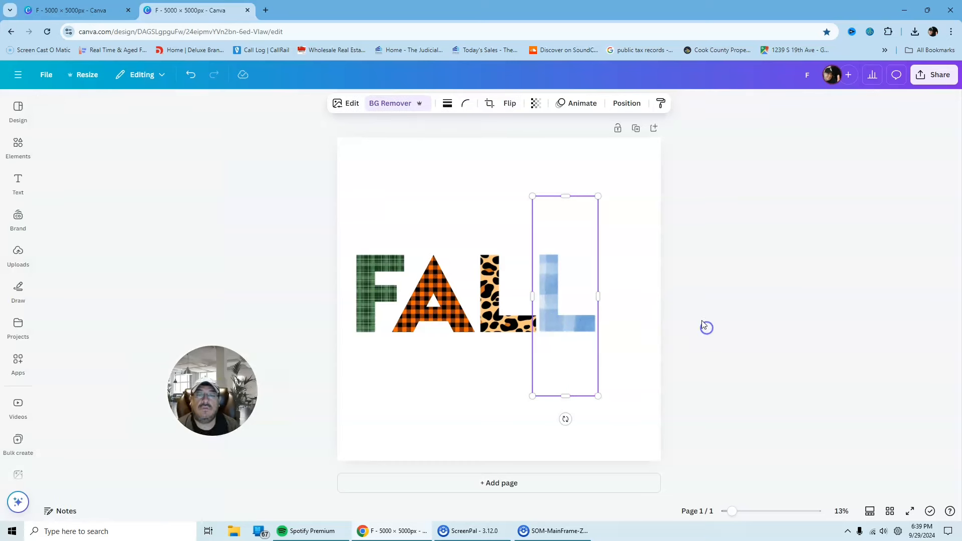
- Select all four letters together and shift the word FALL rightward toward the middle of the page
{"action": "left_click", "coordinate": [720, 279]}
{"action": "left_click_drag", "start_coordinate": [318, 227], "coordinate": [602, 362]}
{"action": "left_click_drag", "start_coordinate": [517, 320], "coordinate": [548, 315]}
{"action": "left_click", "coordinate": [759, 257]}
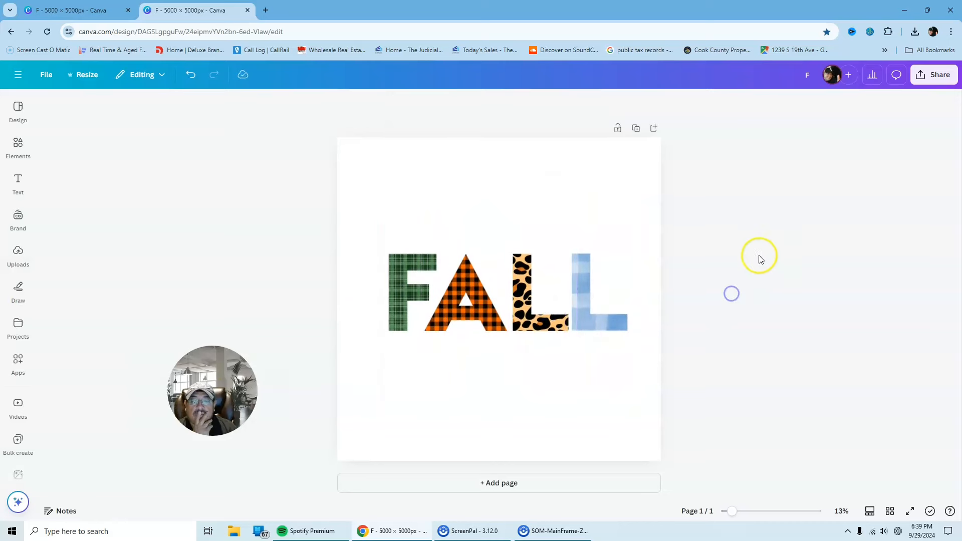
- Apply the black Outline shadow effect to the green plaid F
{"action": "left_click", "coordinate": [394, 293]}
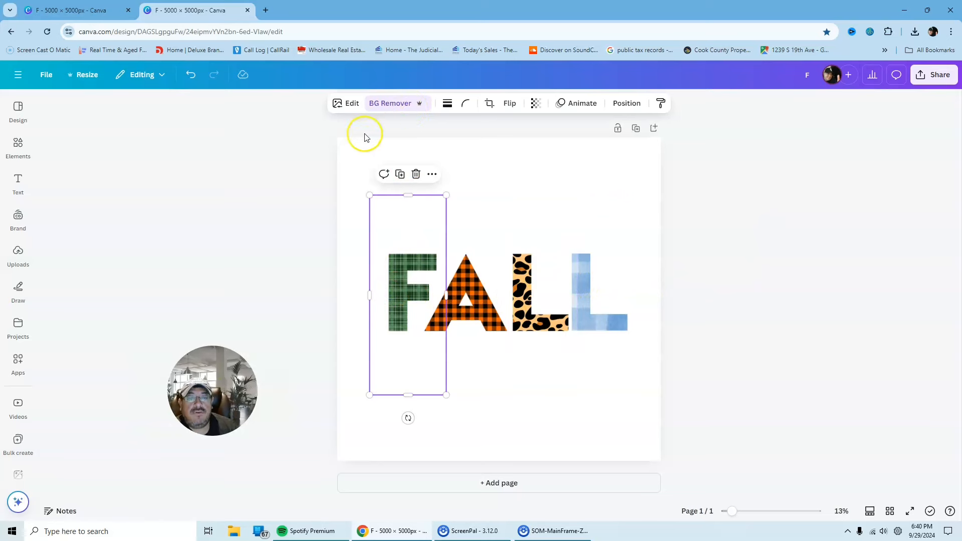
{"action": "left_click", "coordinate": [343, 104]}
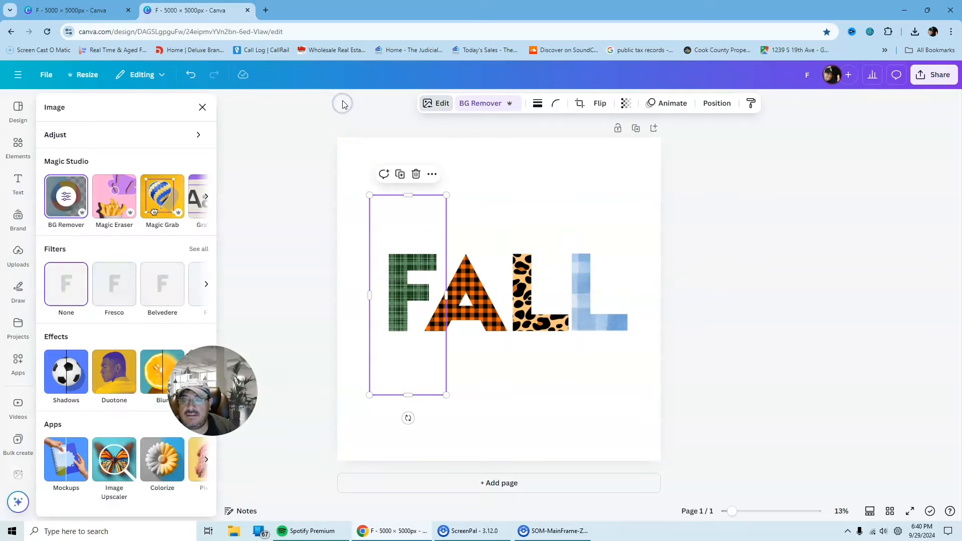
{"action": "left_click", "coordinate": [64, 372]}
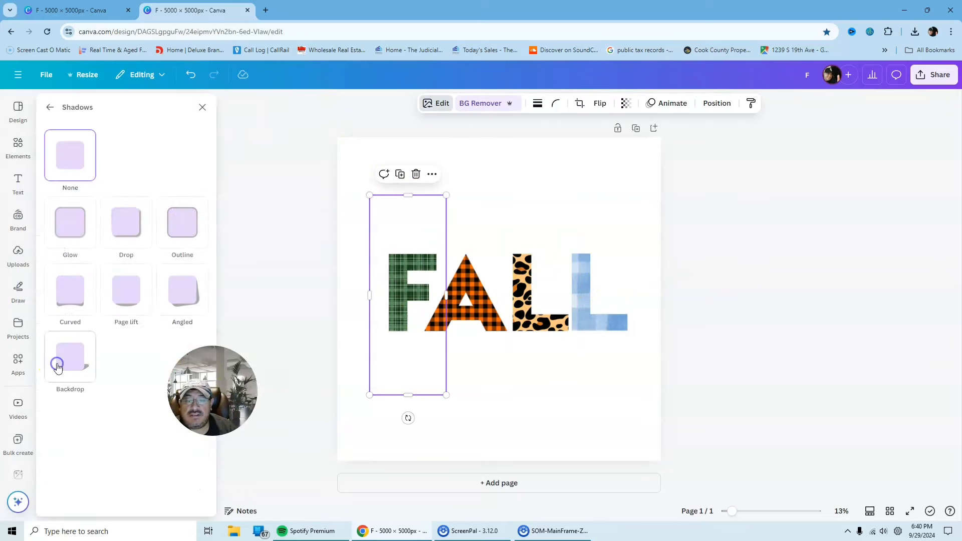
{"action": "left_click", "coordinate": [175, 231]}
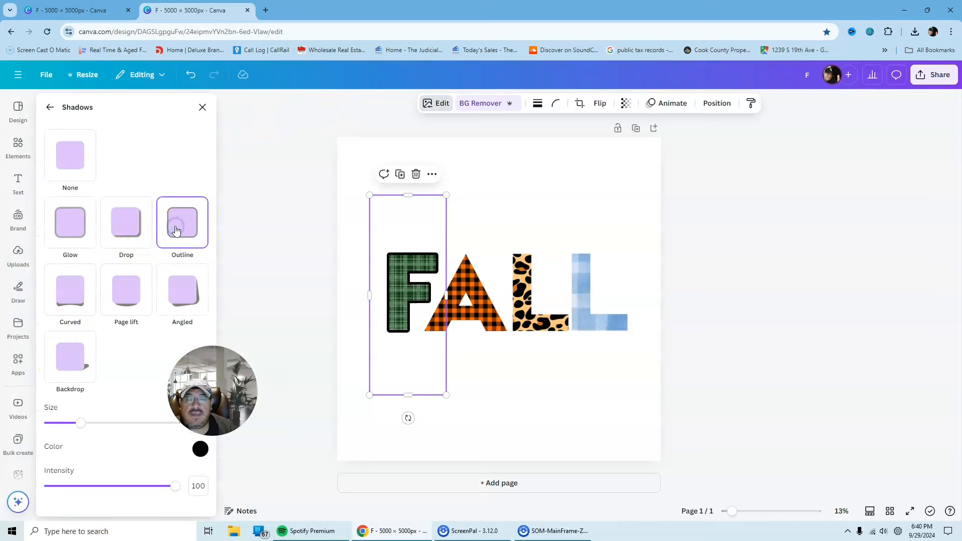
- Apply the same black Outline shadow effect to the orange plaid A, the leopard-print L and the blue L
{"action": "left_click", "coordinate": [478, 299]}
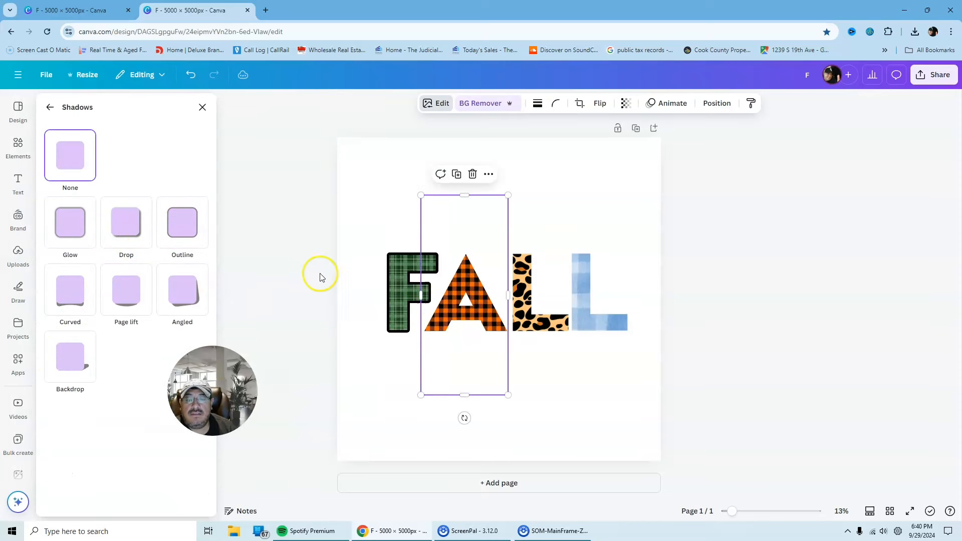
{"action": "left_click", "coordinate": [185, 228]}
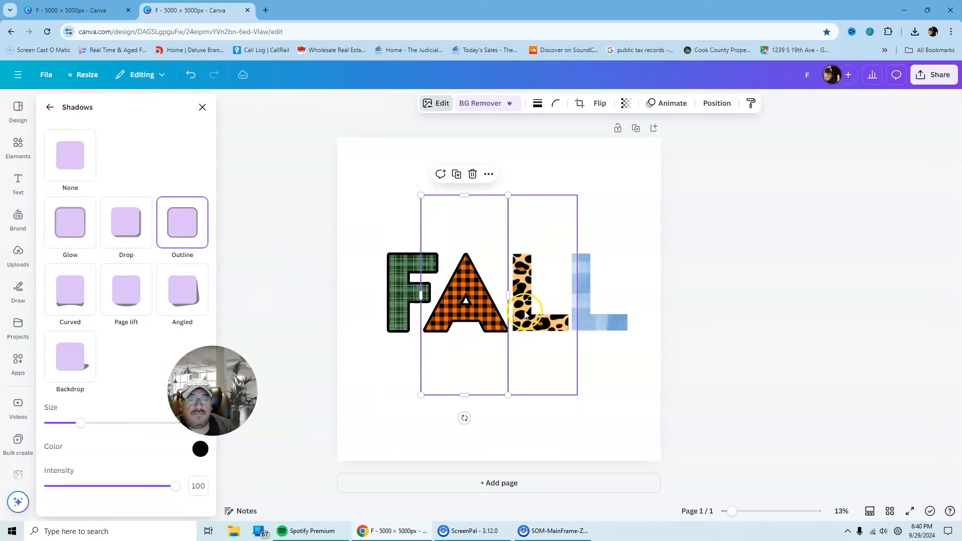
{"action": "left_click", "coordinate": [522, 298]}
{"action": "left_click", "coordinate": [188, 238]}
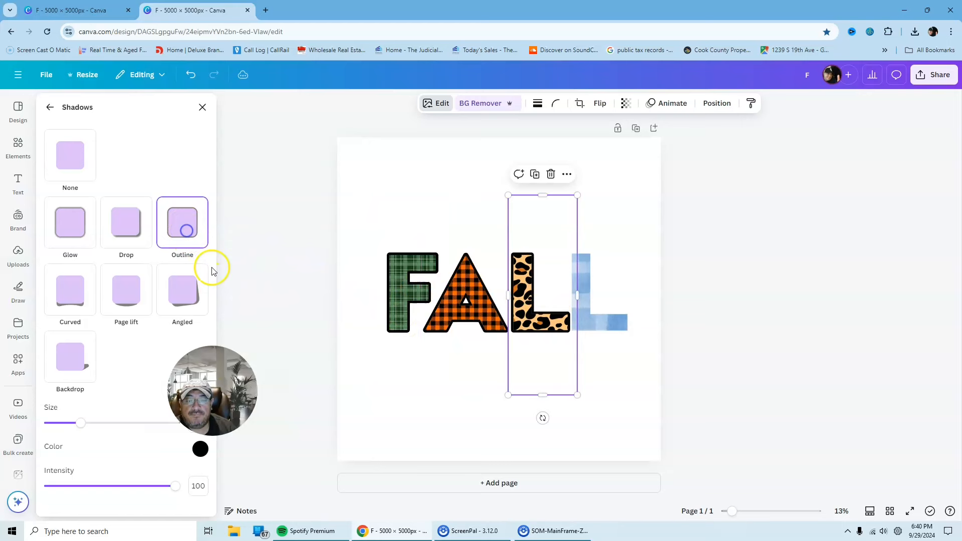
{"action": "left_click", "coordinate": [587, 321]}
{"action": "left_click", "coordinate": [200, 236]}
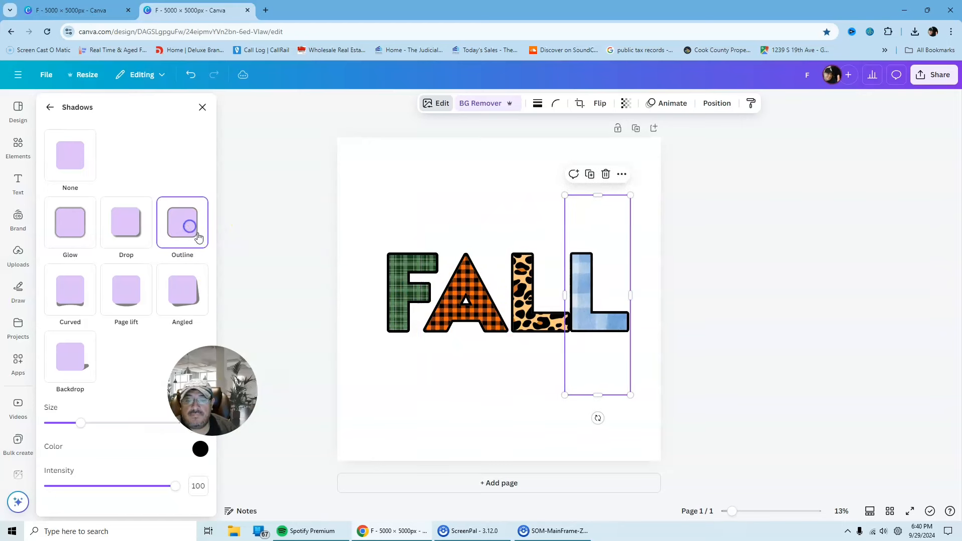
{"action": "left_click", "coordinate": [759, 241]}
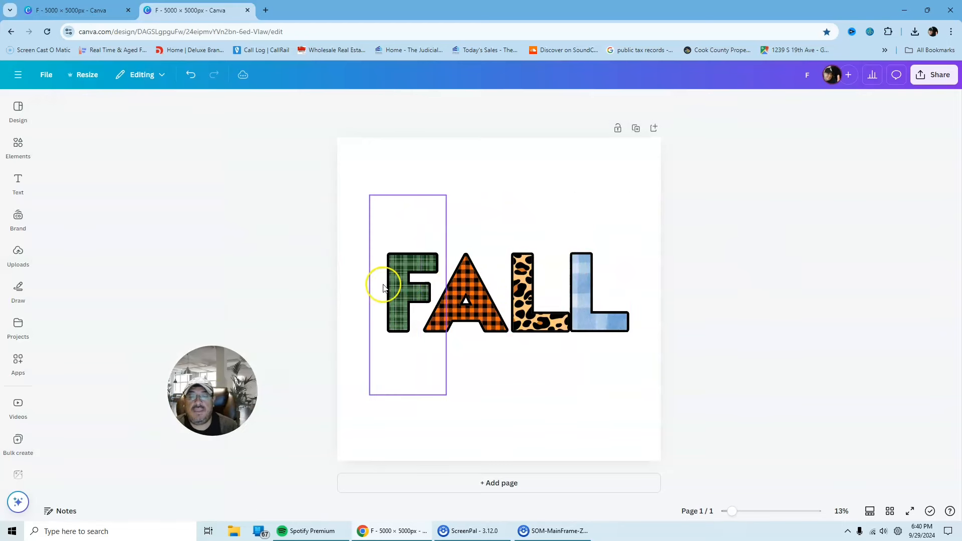
- Duplicate the green F slightly to its left and give the copy a Custom Duotone with white highlights
{"action": "left_click", "coordinate": [406, 278]}
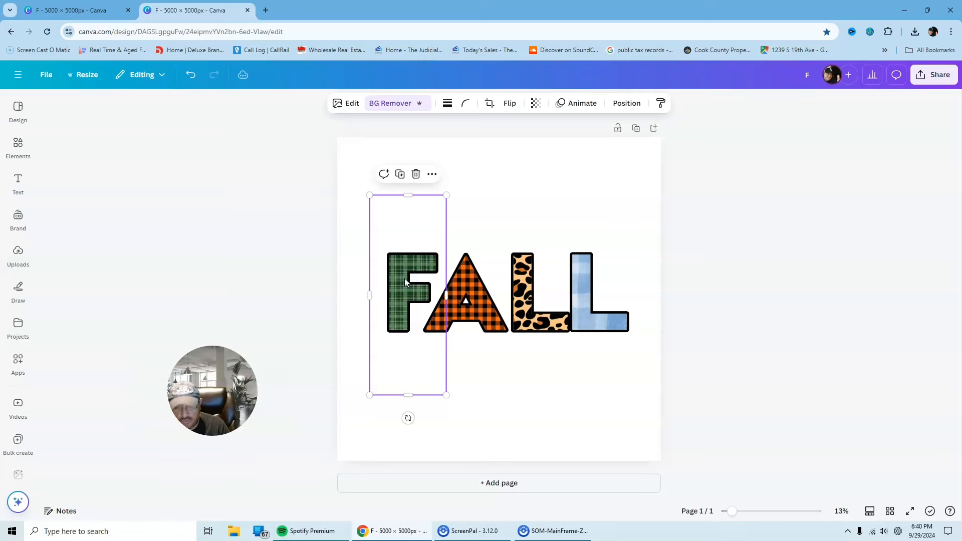
{"action": "left_click_drag", "start_coordinate": [404, 278], "coordinate": [398, 299]}
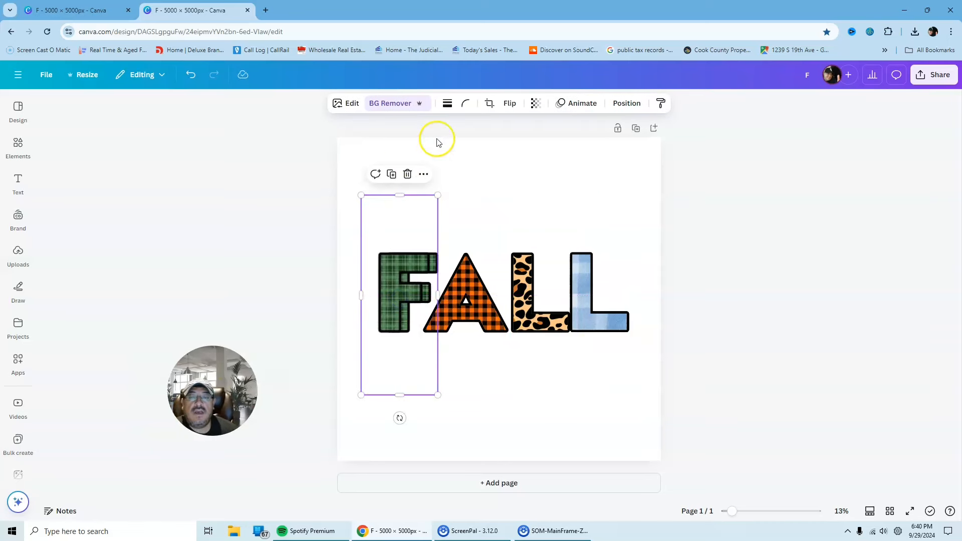
{"action": "left_click", "coordinate": [351, 104]}
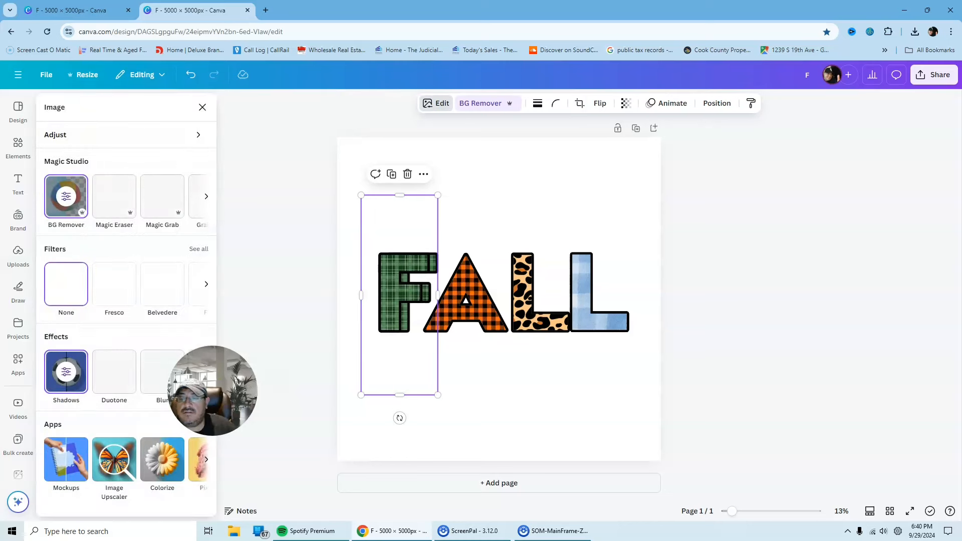
{"action": "left_click", "coordinate": [114, 370]}
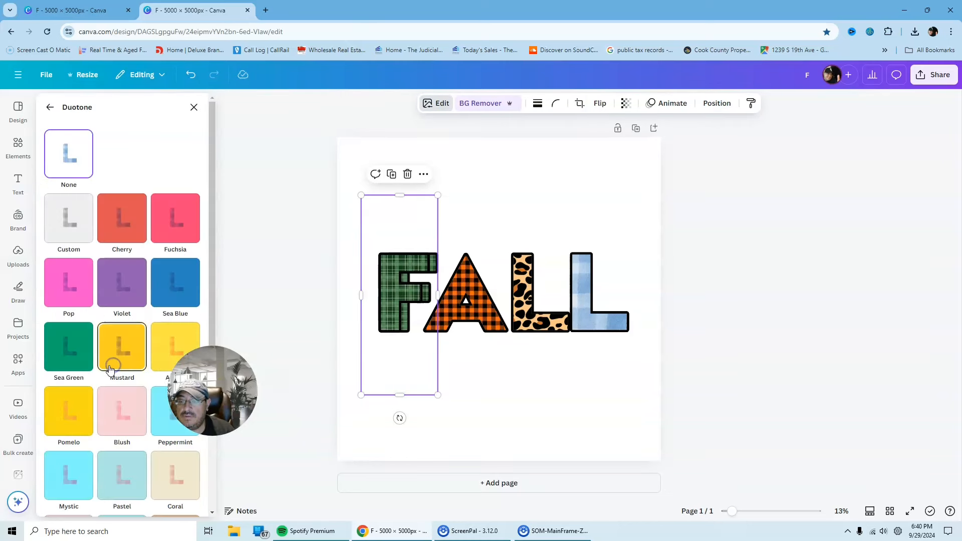
{"action": "left_click", "coordinate": [66, 205]}
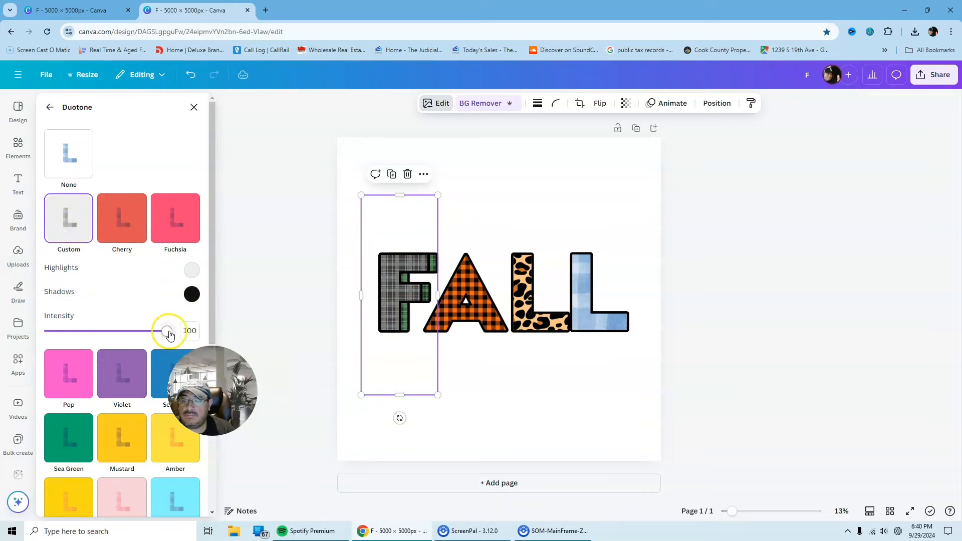
{"action": "left_click", "coordinate": [191, 273]}
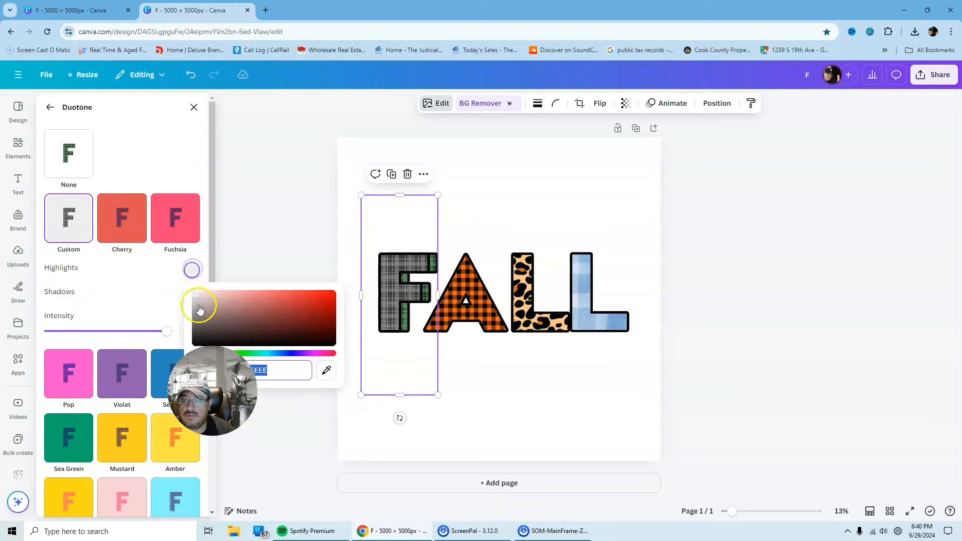
{"action": "left_click_drag", "start_coordinate": [199, 308], "coordinate": [195, 293]}
{"action": "left_click", "coordinate": [152, 291]}
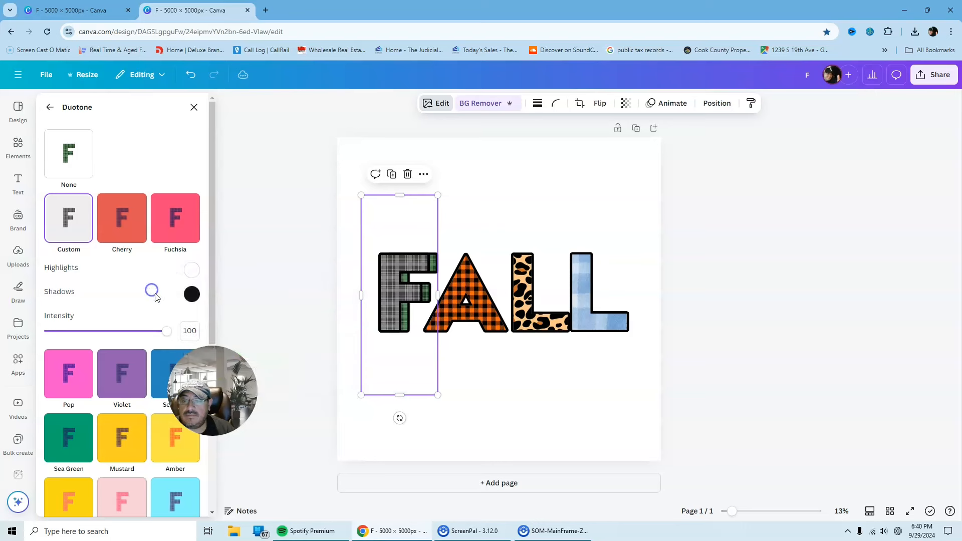
- Set the duotone shadows colour of the F copy to white, #FFFFFF
{"action": "left_click", "coordinate": [192, 295]}
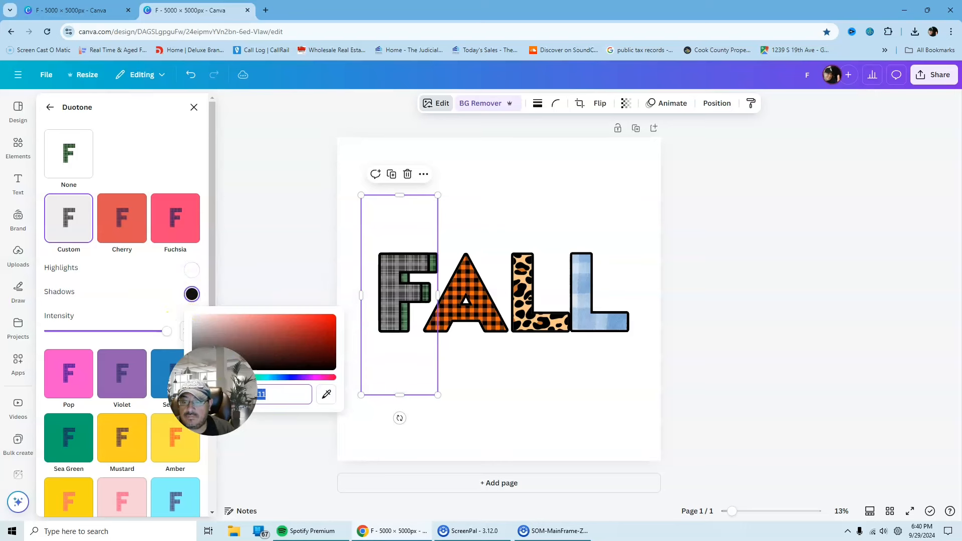
{"action": "left_click_drag", "start_coordinate": [213, 390], "coordinate": [293, 475]}
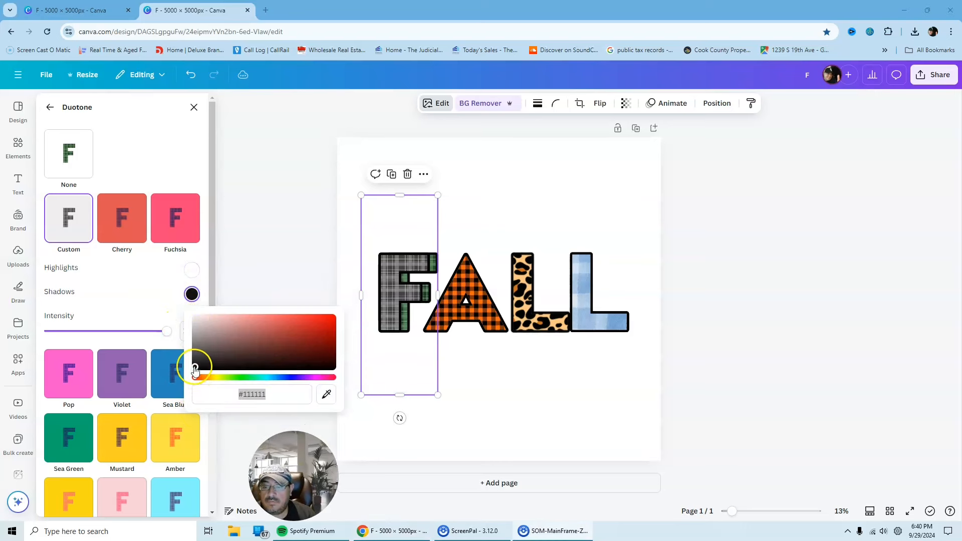
{"action": "left_click_drag", "start_coordinate": [190, 333], "coordinate": [176, 279]}
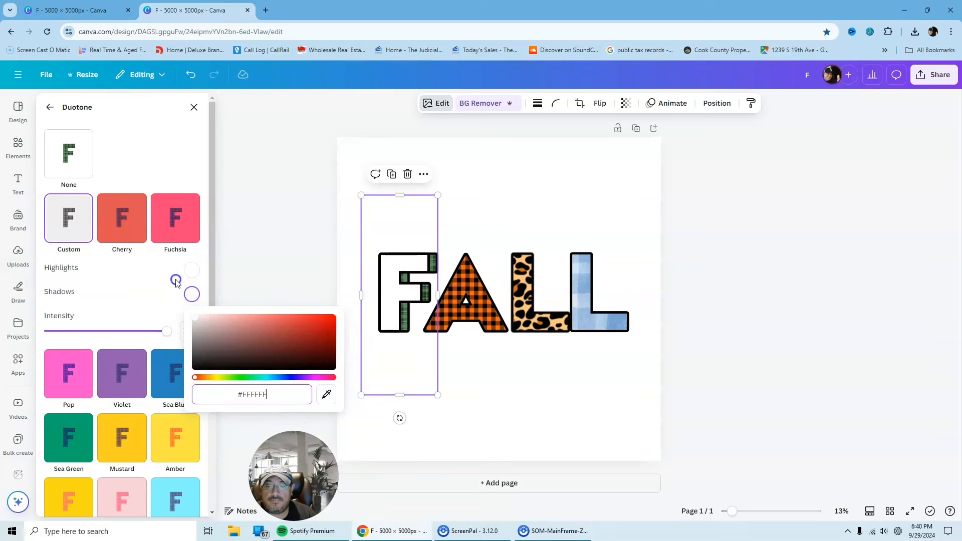
{"action": "left_click", "coordinate": [230, 213]}
- Nudge the white F copy closer to the green F and send it behind the other letters
{"action": "left_click_drag", "start_coordinate": [398, 297], "coordinate": [395, 296]}
{"action": "right_click", "coordinate": [395, 296]}
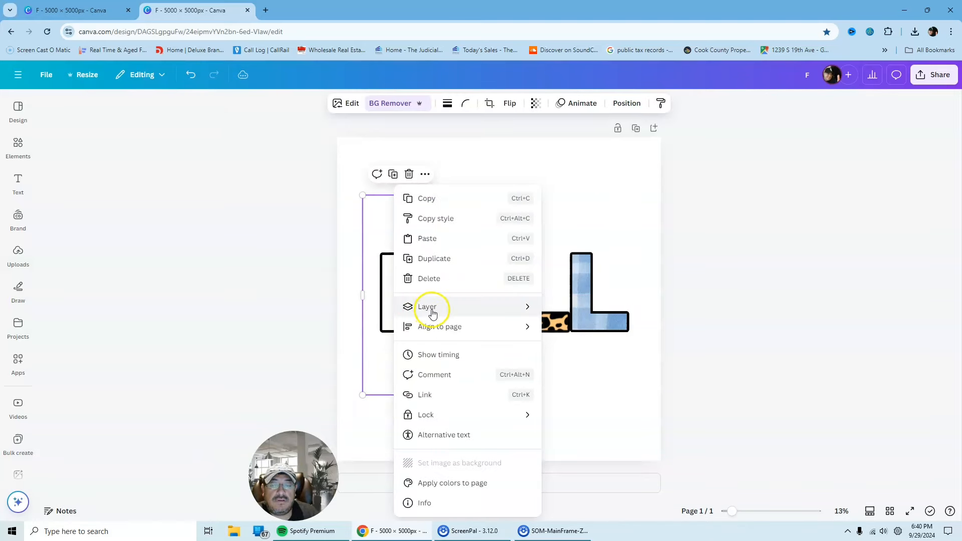
{"action": "mouse_move", "coordinate": [515, 307]}
{"action": "left_click", "coordinate": [590, 370]}
{"action": "left_click", "coordinate": [796, 255]}
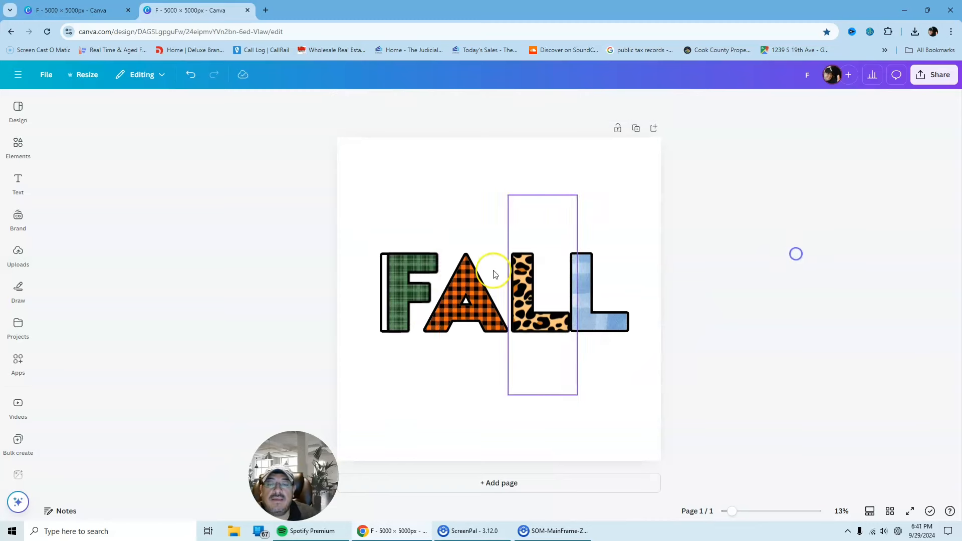
- Offset the white F slightly up and left behind the green F and compare it with the "it's FALL y'all" reference design
{"action": "left_click_drag", "start_coordinate": [384, 287], "coordinate": [383, 287]}
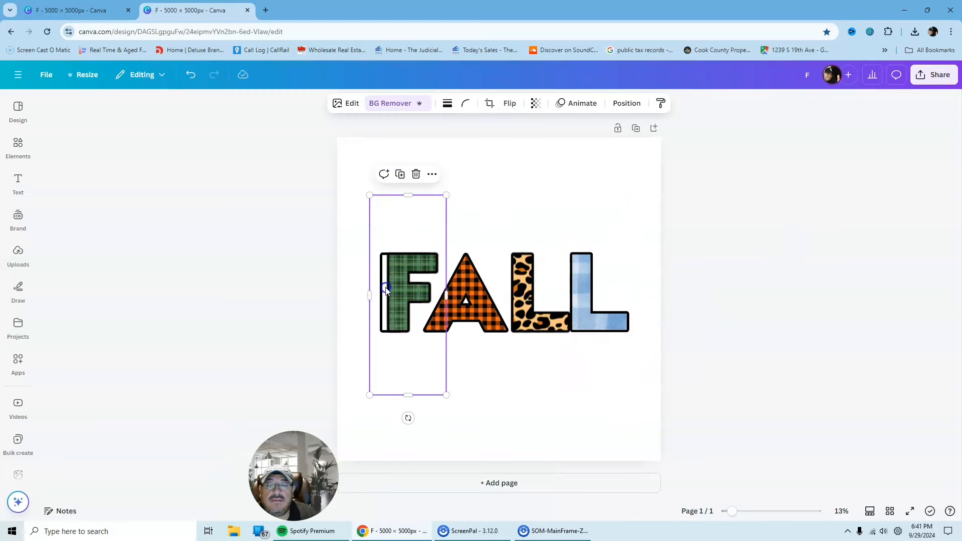
{"action": "left_click", "coordinate": [626, 103]}
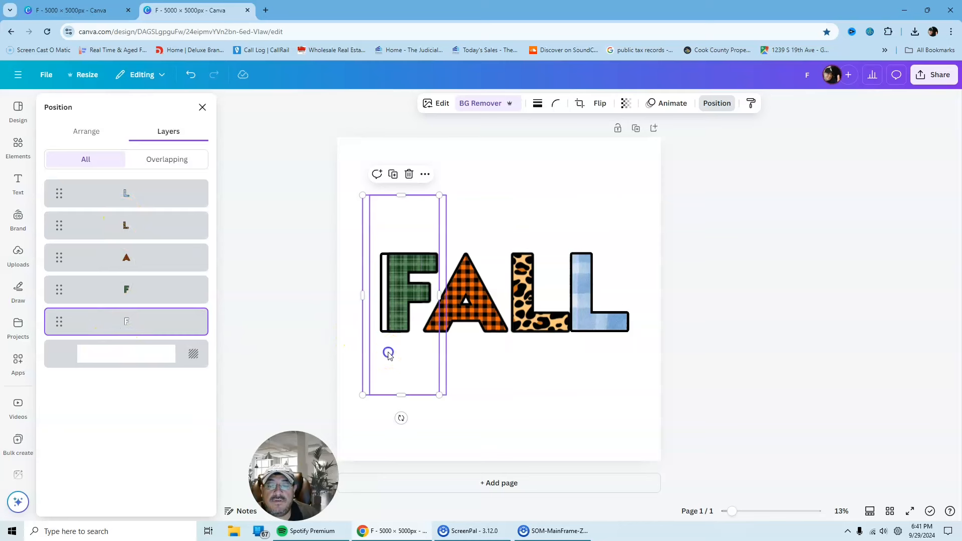
{"action": "left_click_drag", "start_coordinate": [389, 353], "coordinate": [391, 348]}
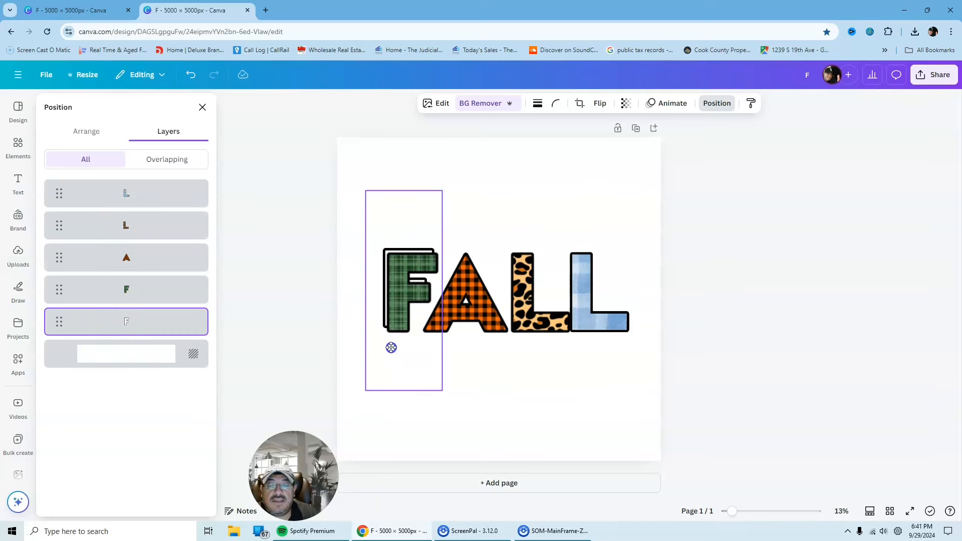
{"action": "left_click", "coordinate": [307, 287]}
{"action": "left_click", "coordinate": [269, 274]}
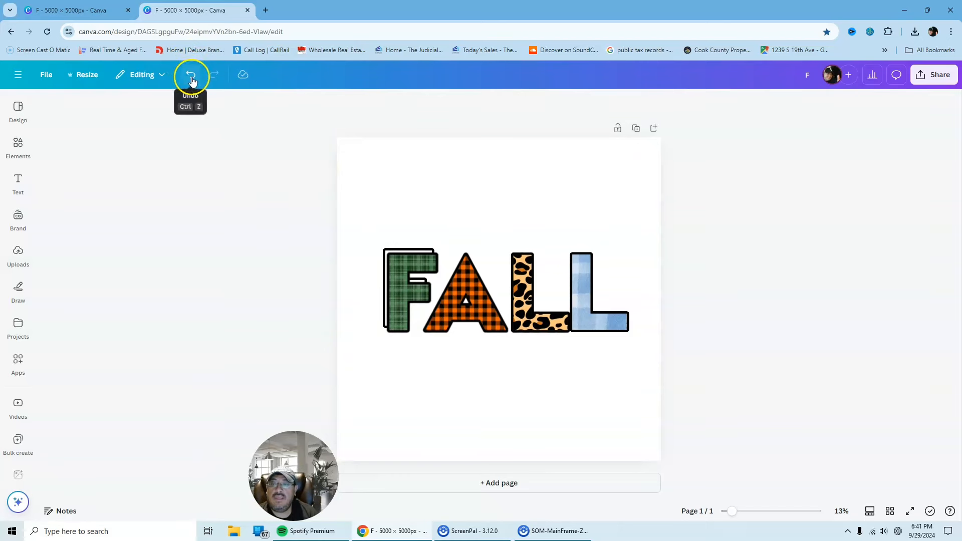
{"action": "left_click", "coordinate": [87, 10]}
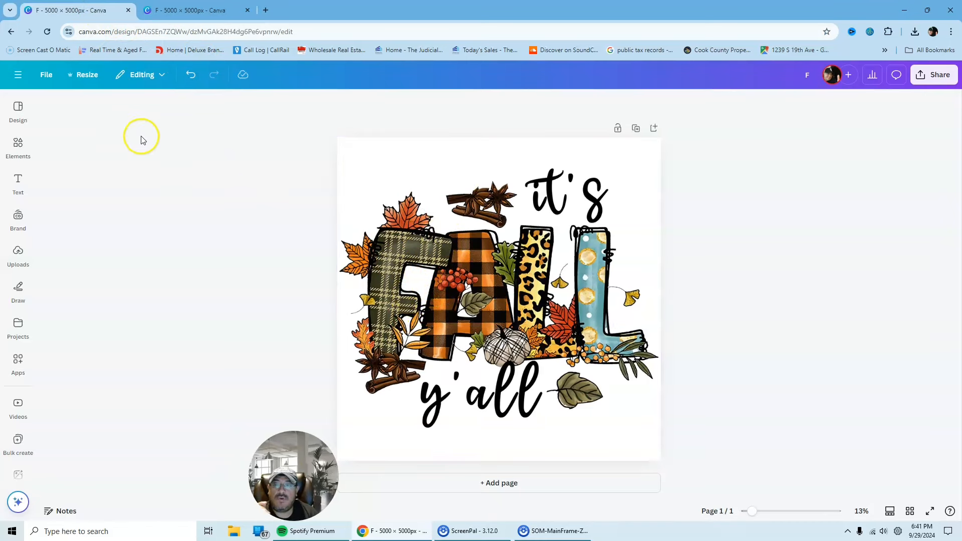
{"action": "left_click", "coordinate": [181, 11]}
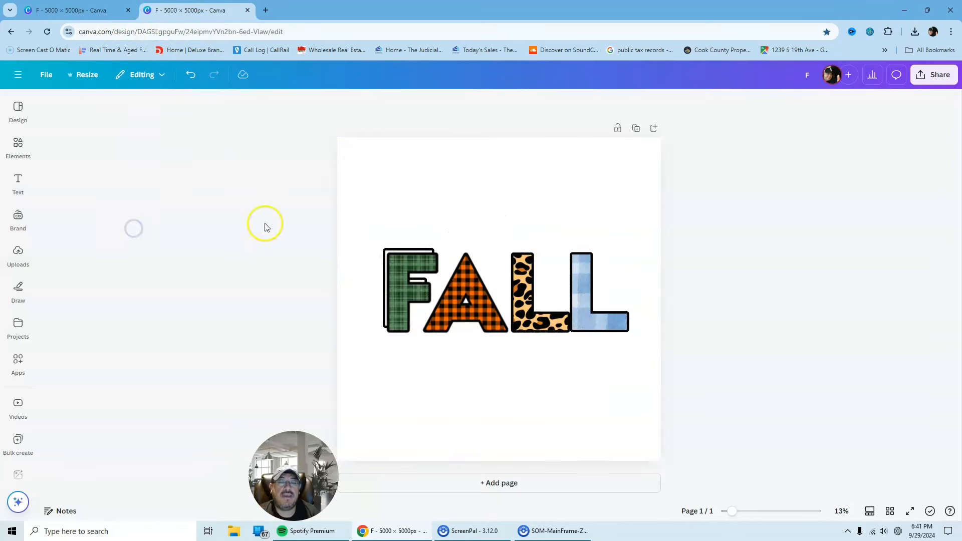
- Duplicate the orange plaid A with a slight offset and give the copy a Custom Duotone effect
{"action": "left_click", "coordinate": [464, 299]}
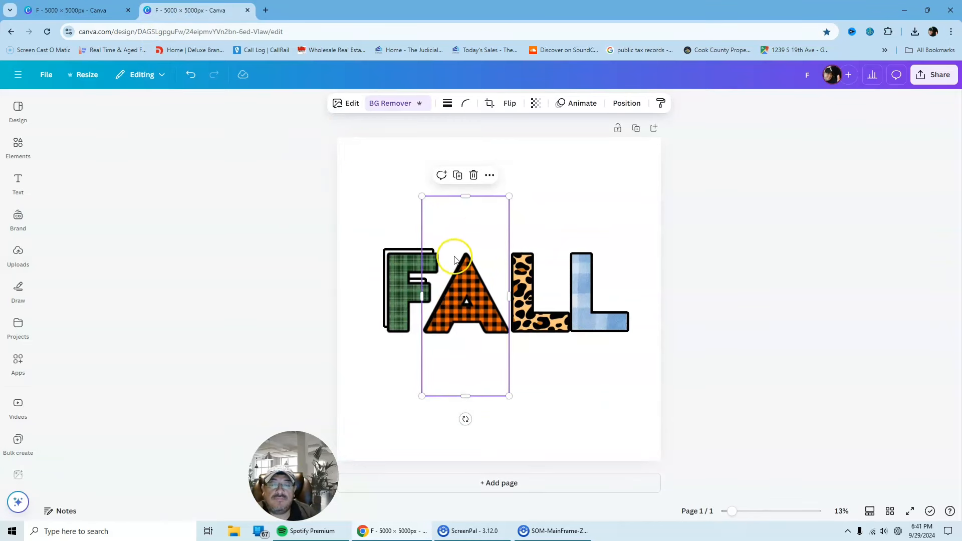
{"action": "left_click_drag", "start_coordinate": [467, 299], "coordinate": [470, 303]}
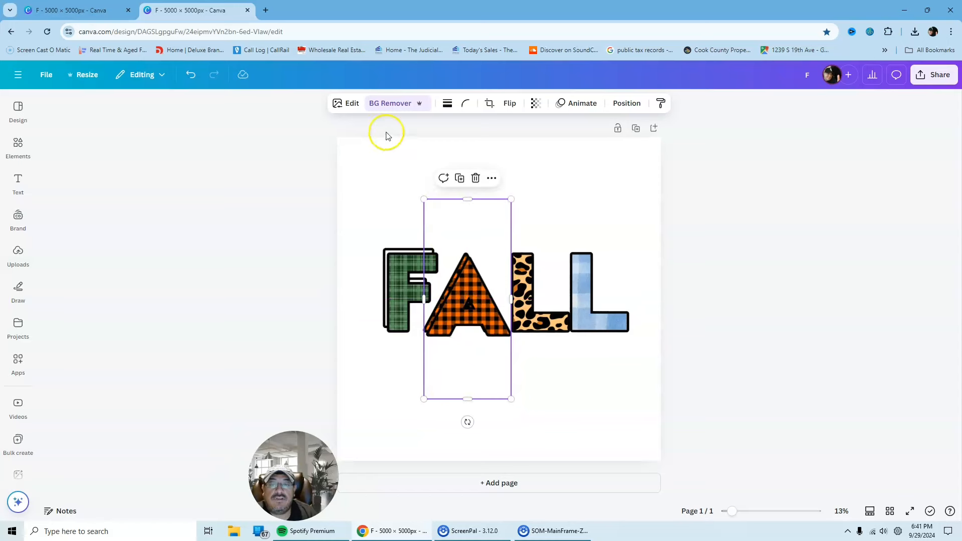
{"action": "left_click", "coordinate": [346, 103]}
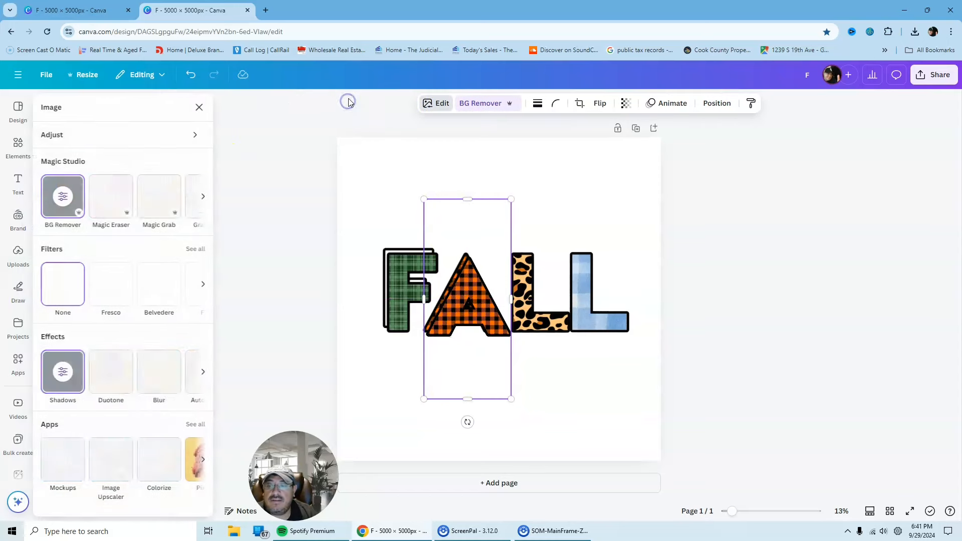
{"action": "left_click", "coordinate": [105, 380]}
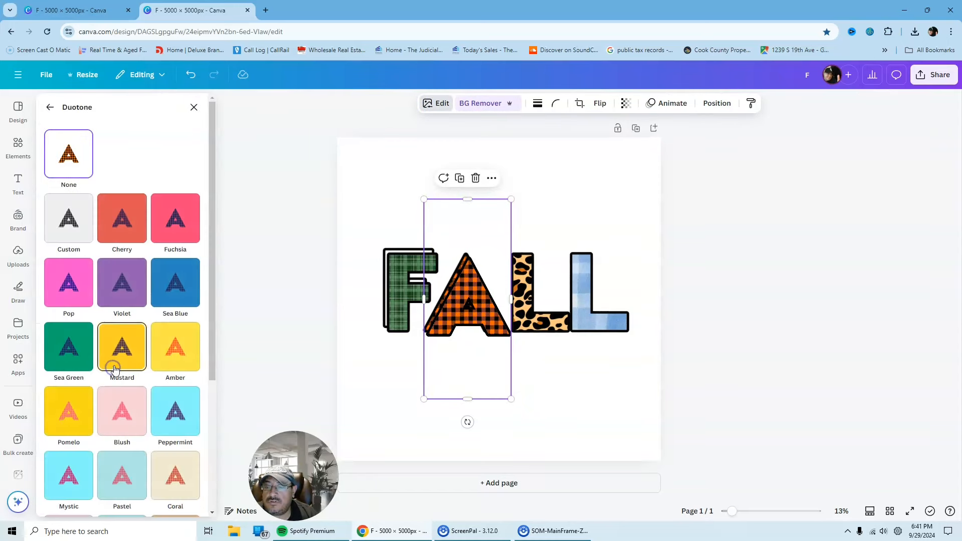
{"action": "left_click", "coordinate": [75, 216]}
- Set the A copy's duotone shadows colour to white, #FFFFFF, and its highlights colour to light grey, #BBB7B7
{"action": "left_click", "coordinate": [191, 294]}
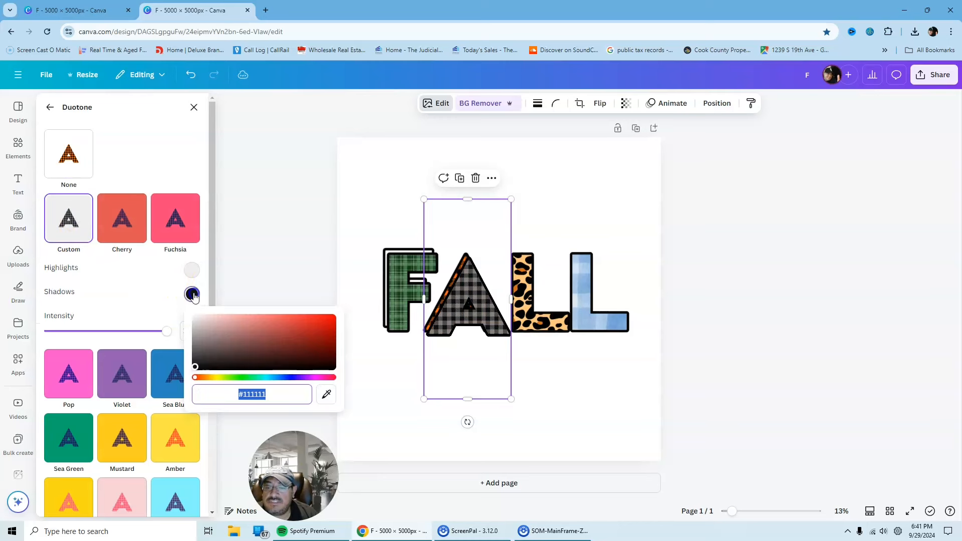
{"action": "left_click_drag", "start_coordinate": [197, 369], "coordinate": [192, 296]}
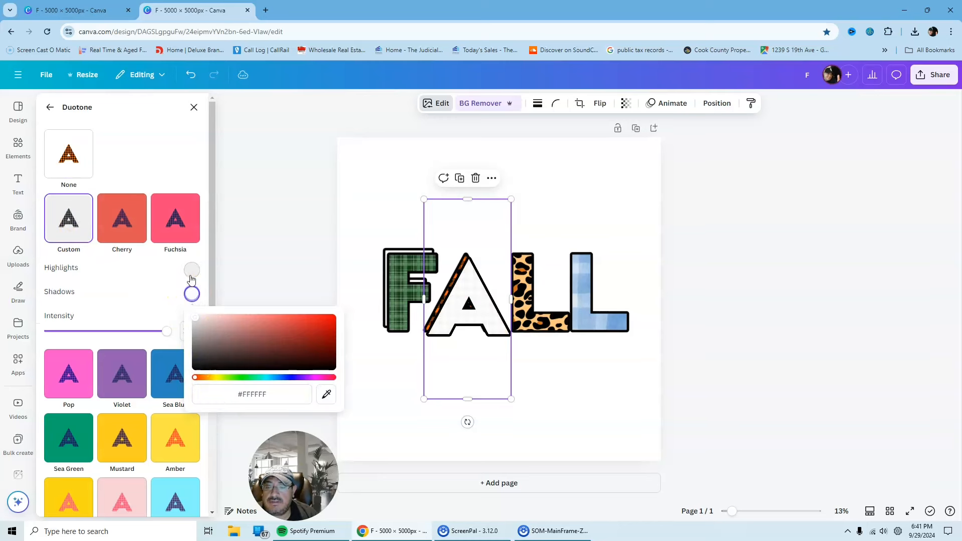
{"action": "left_click", "coordinate": [192, 270]}
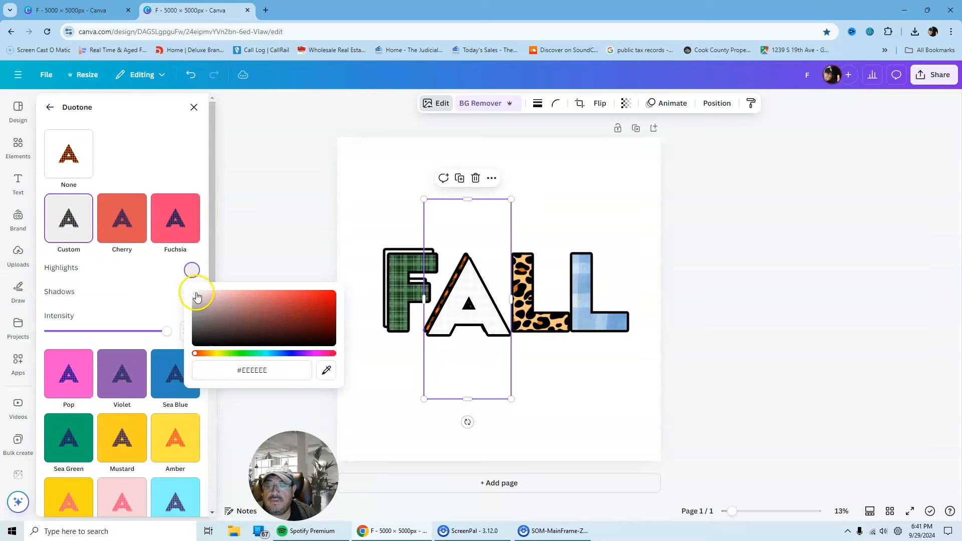
{"action": "left_click_drag", "start_coordinate": [194, 290], "coordinate": [194, 302]}
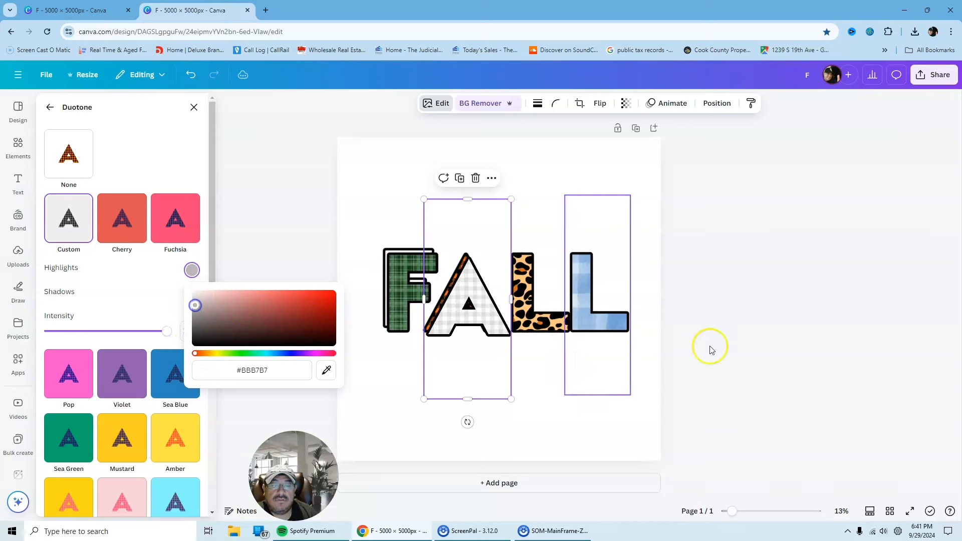
- Offset the recoloured A copy slightly up and left of the orange A and send it to the back
{"action": "left_click", "coordinate": [806, 267]}
{"action": "left_click_drag", "start_coordinate": [485, 324], "coordinate": [477, 323]}
{"action": "right_click", "coordinate": [480, 324]}
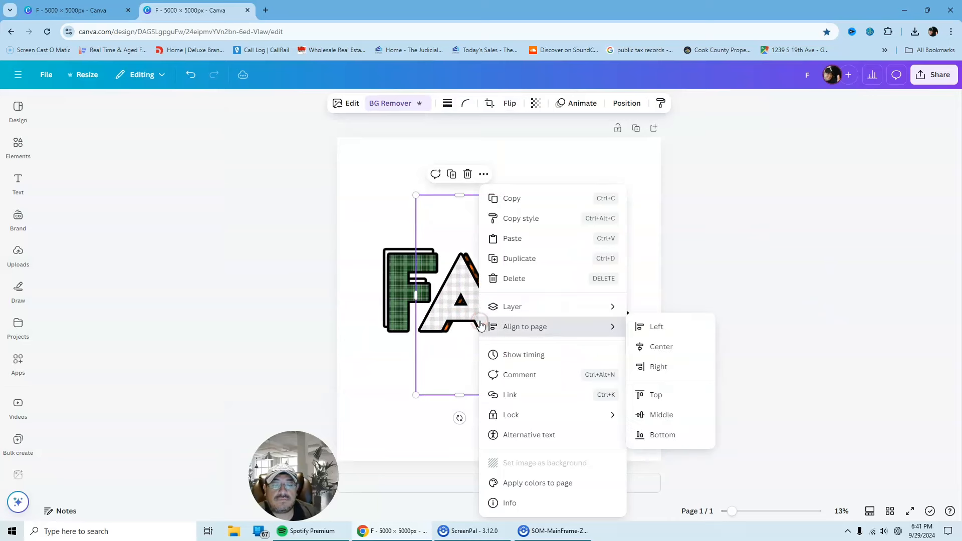
{"action": "mouse_move", "coordinate": [511, 306]}
{"action": "left_click", "coordinate": [661, 367]}
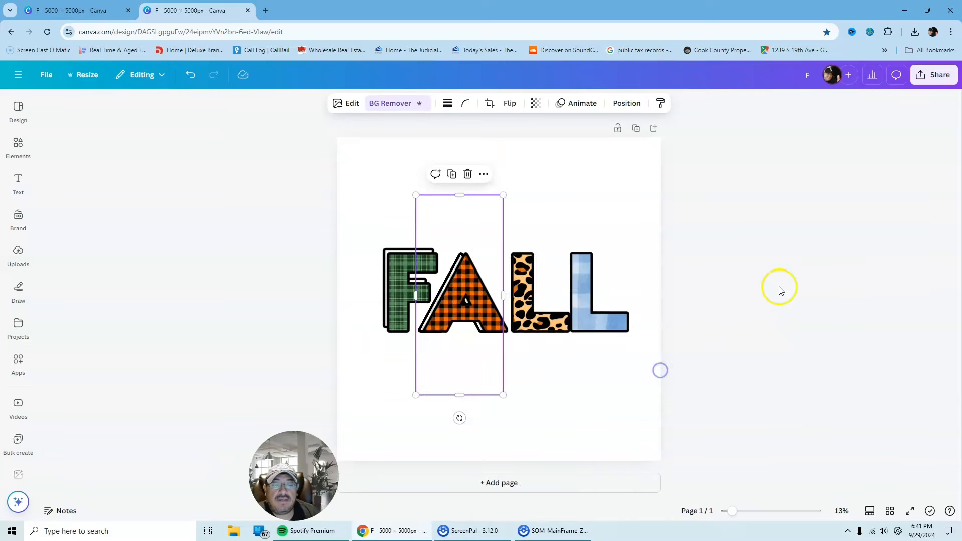
{"action": "left_click", "coordinate": [779, 297]}
{"action": "left_click", "coordinate": [787, 187]}
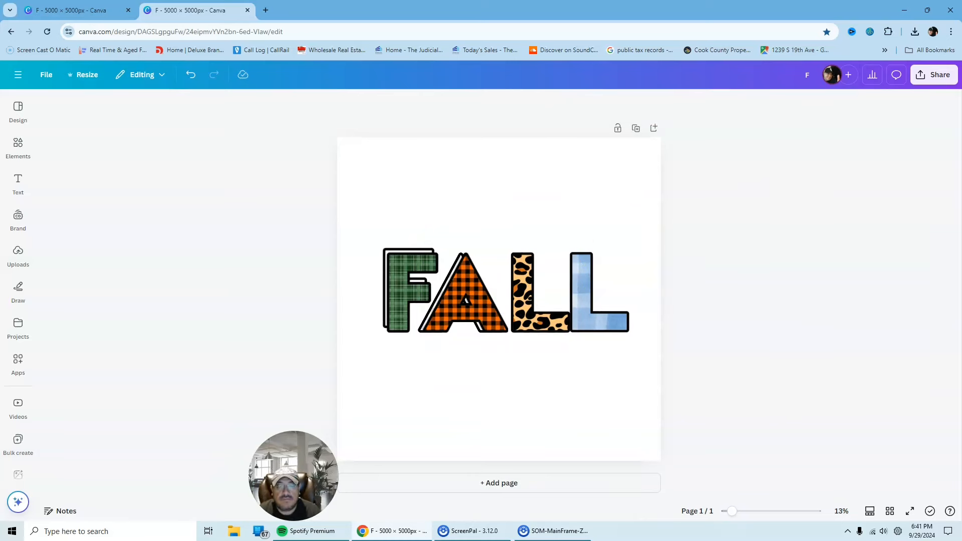
- Shift the blue L slightly to the right and duplicate the leopard-print L
{"action": "left_click", "coordinate": [587, 322]}
{"action": "left_click_drag", "start_coordinate": [587, 321], "coordinate": [590, 321]}
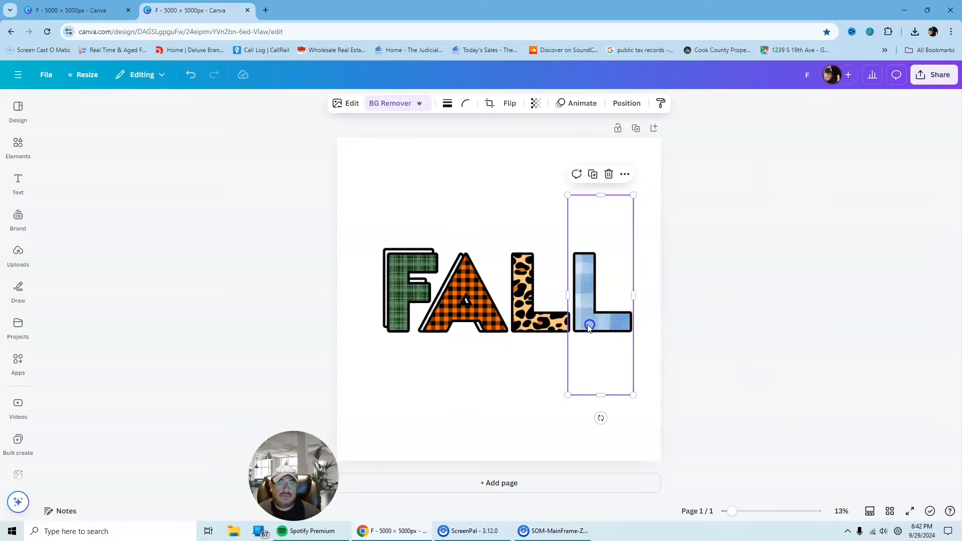
{"action": "left_click", "coordinate": [522, 328]}
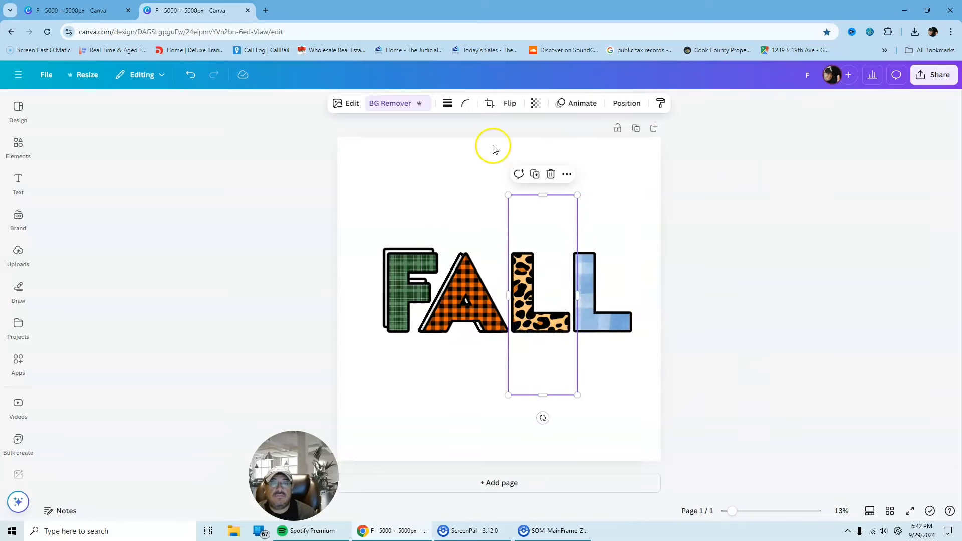
{"action": "key", "text": "ctrl+d"}
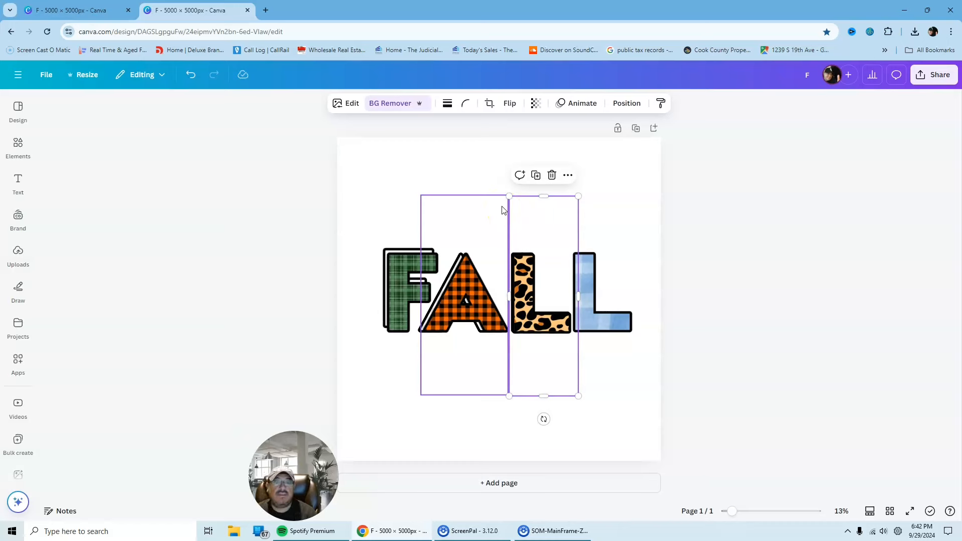
- Give the leopard L copy a Custom Duotone and offset it slightly up and left behind the original leopard L
{"action": "left_click", "coordinate": [352, 104]}
{"action": "left_click", "coordinate": [107, 371]}
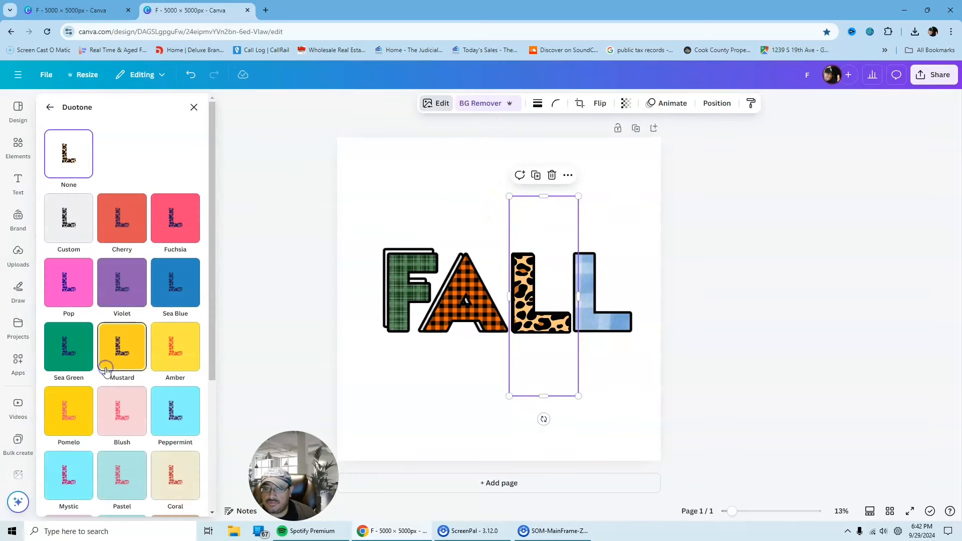
{"action": "left_click", "coordinate": [66, 221]}
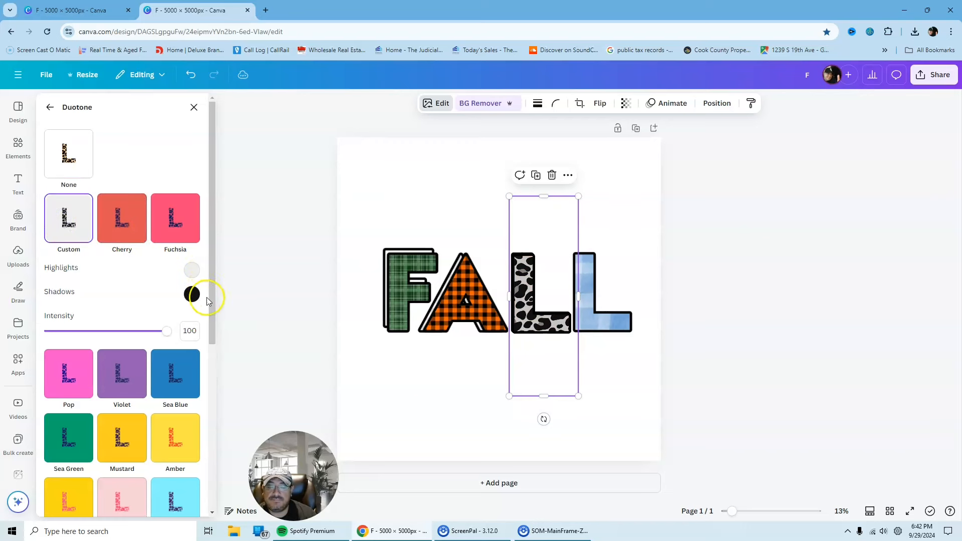
{"action": "right_click", "coordinate": [526, 326]}
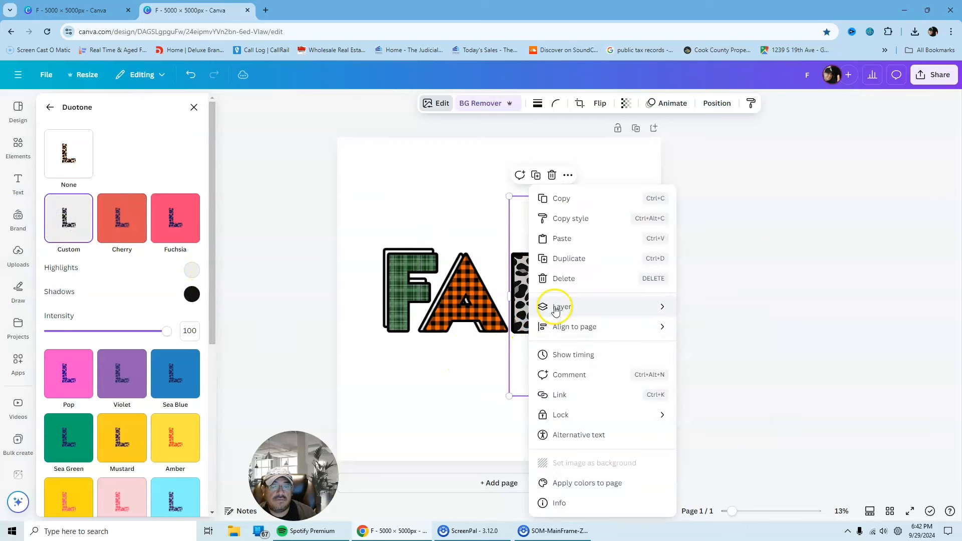
{"action": "mouse_move", "coordinate": [555, 310]}
{"action": "left_click", "coordinate": [708, 365]}
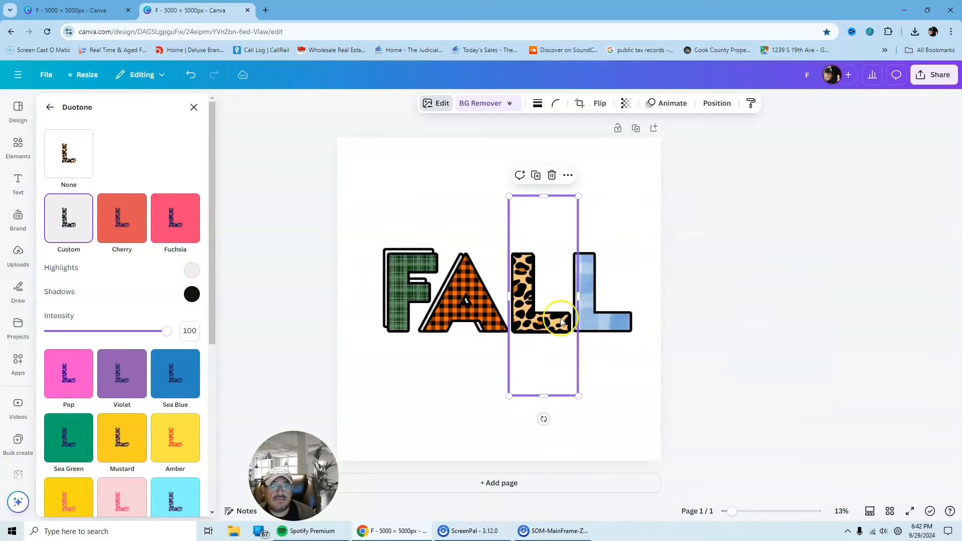
{"action": "left_click_drag", "start_coordinate": [561, 321], "coordinate": [546, 314]}
- Set the leopard L copy's duotone shadows colour to white, #FFFFFF
{"action": "left_click", "coordinate": [191, 270]}
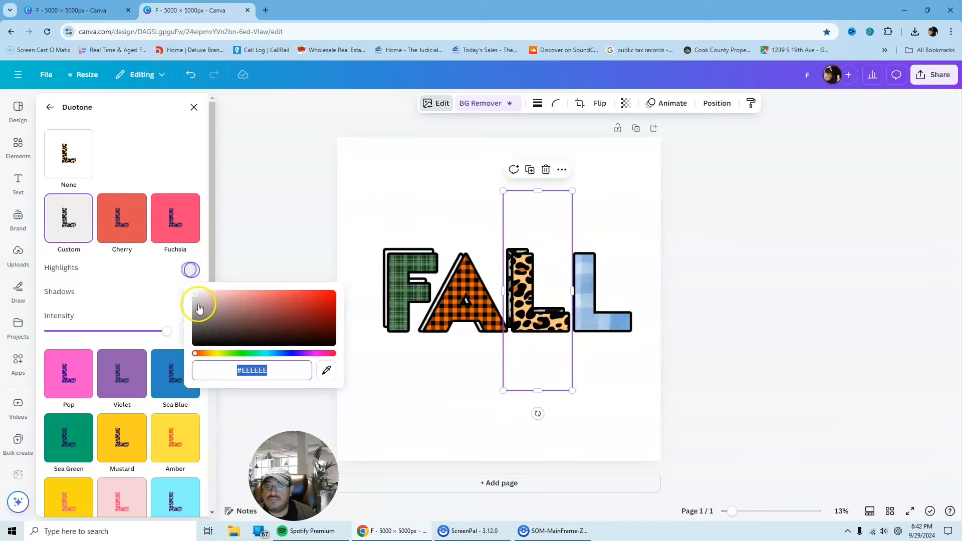
{"action": "left_click", "coordinate": [166, 280]}
{"action": "left_click", "coordinate": [191, 294]}
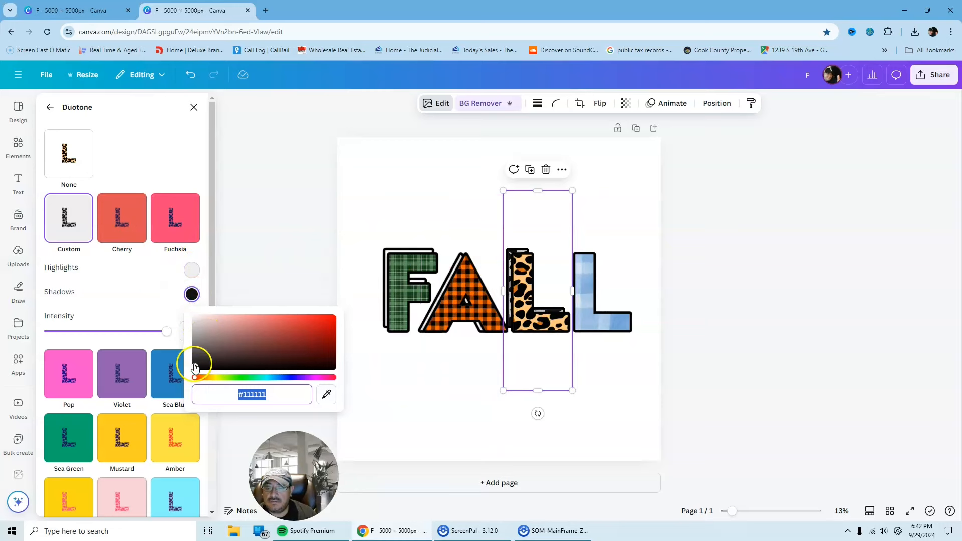
{"action": "left_click_drag", "start_coordinate": [195, 366], "coordinate": [187, 316]}
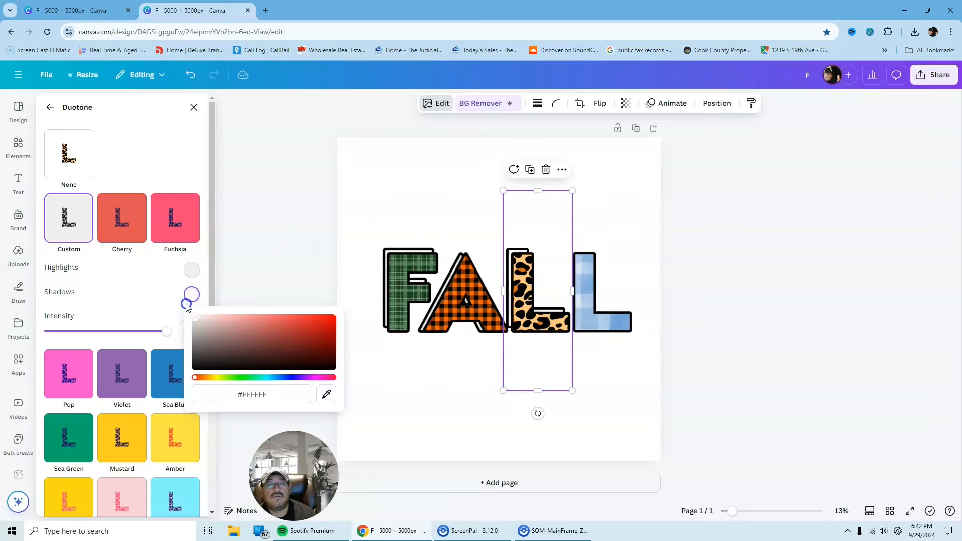
- Set the leopard L copy's duotone highlights colour to orange, #F48D05
{"action": "left_click", "coordinate": [191, 270]}
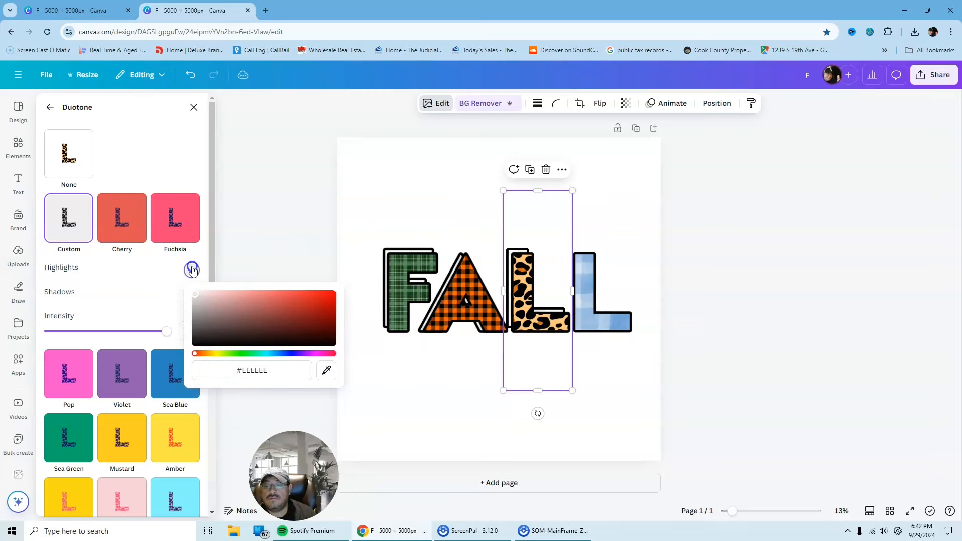
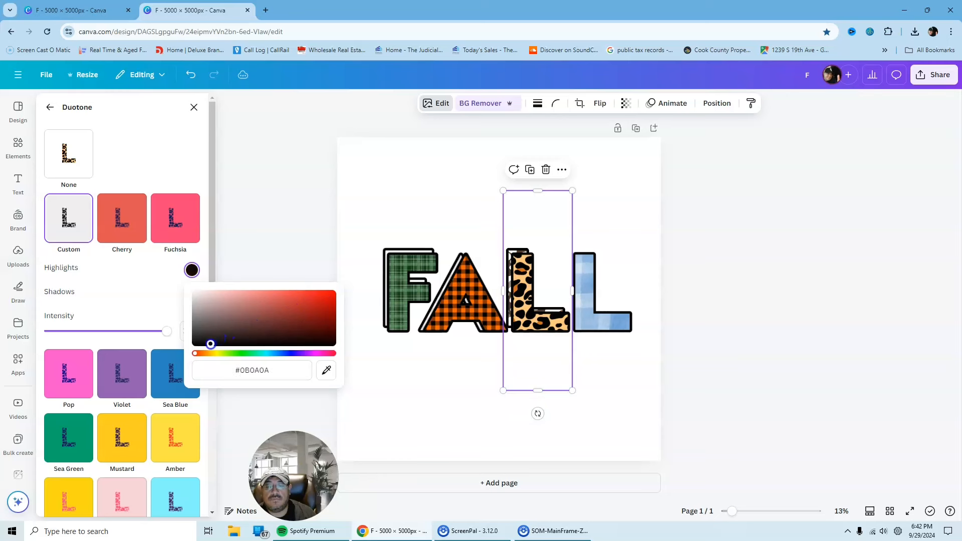
{"action": "left_click_drag", "start_coordinate": [195, 353], "coordinate": [334, 306]}
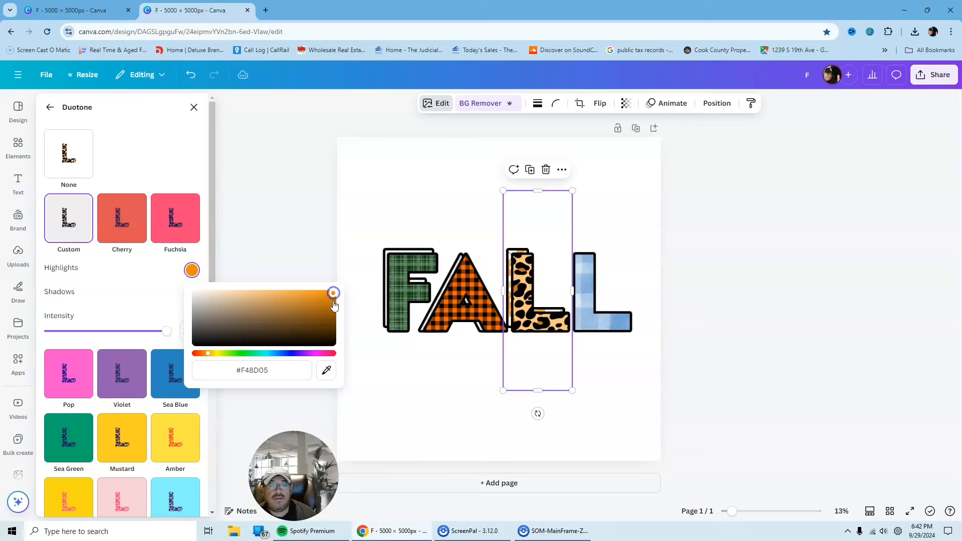
{"action": "left_click", "coordinate": [805, 249]}
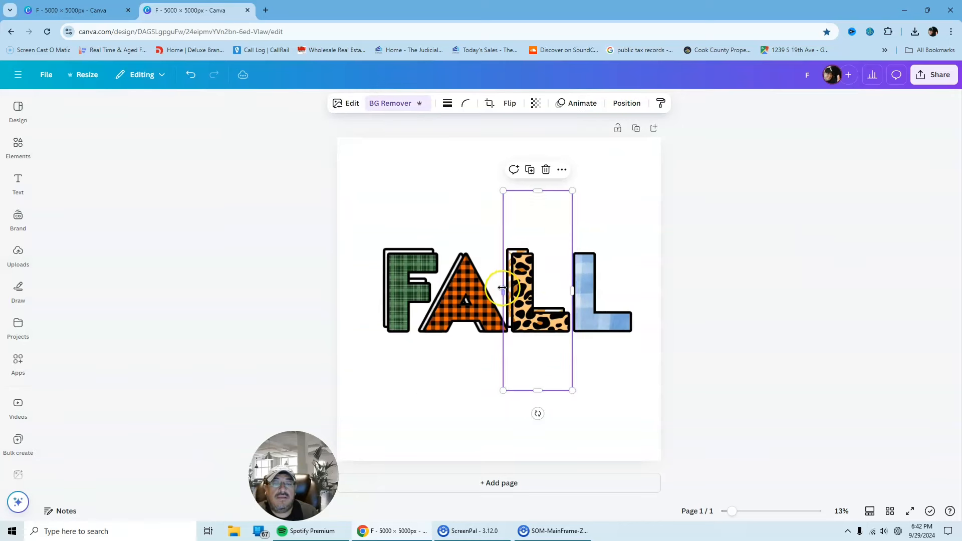
- Select the rear leopard L copy from the layer list, shift it slightly right and tilt it slightly counter-clockwise
{"action": "left_click", "coordinate": [523, 211]}
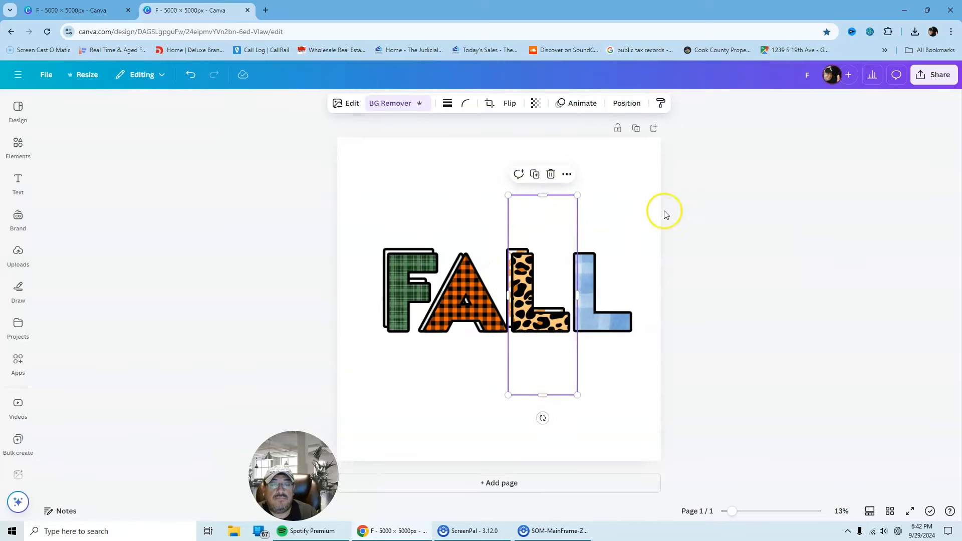
{"action": "left_click", "coordinate": [701, 196]}
{"action": "left_click", "coordinate": [526, 279]}
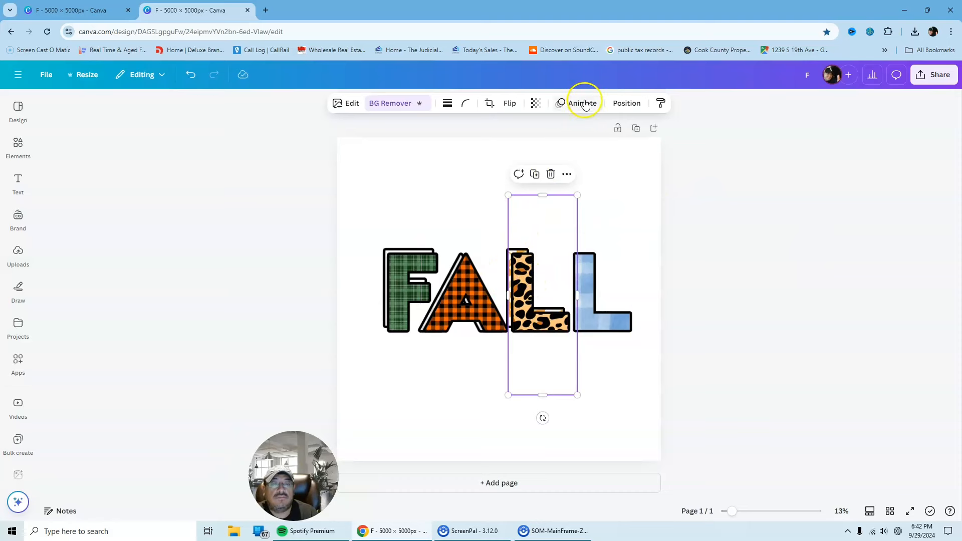
{"action": "left_click", "coordinate": [624, 103]}
{"action": "left_click", "coordinate": [133, 251]}
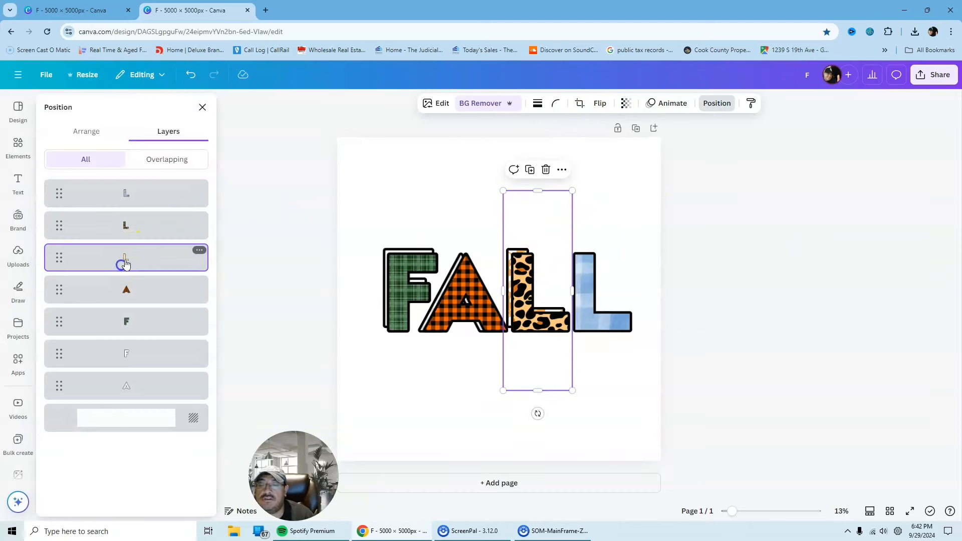
{"action": "left_click_drag", "start_coordinate": [538, 365], "coordinate": [543, 366]}
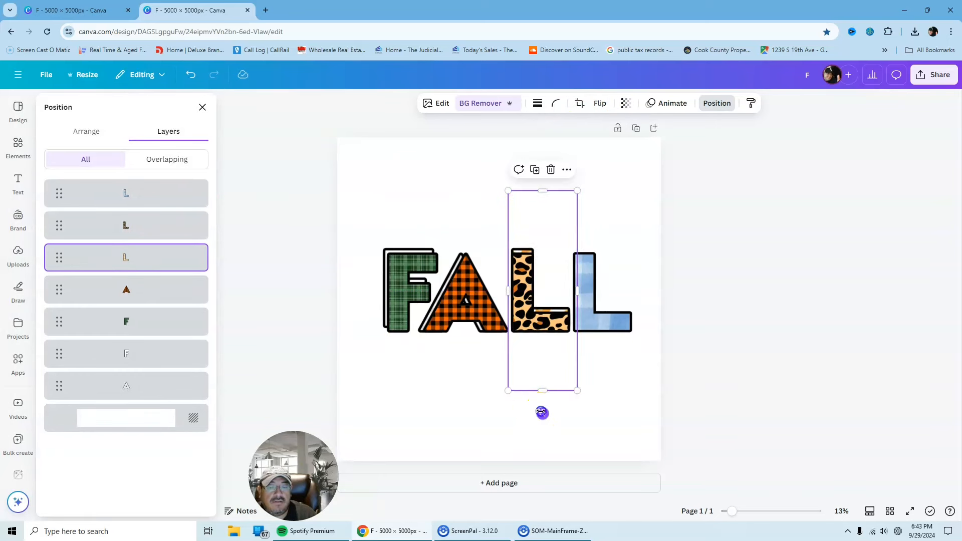
{"action": "left_click_drag", "start_coordinate": [543, 410], "coordinate": [547, 409]}
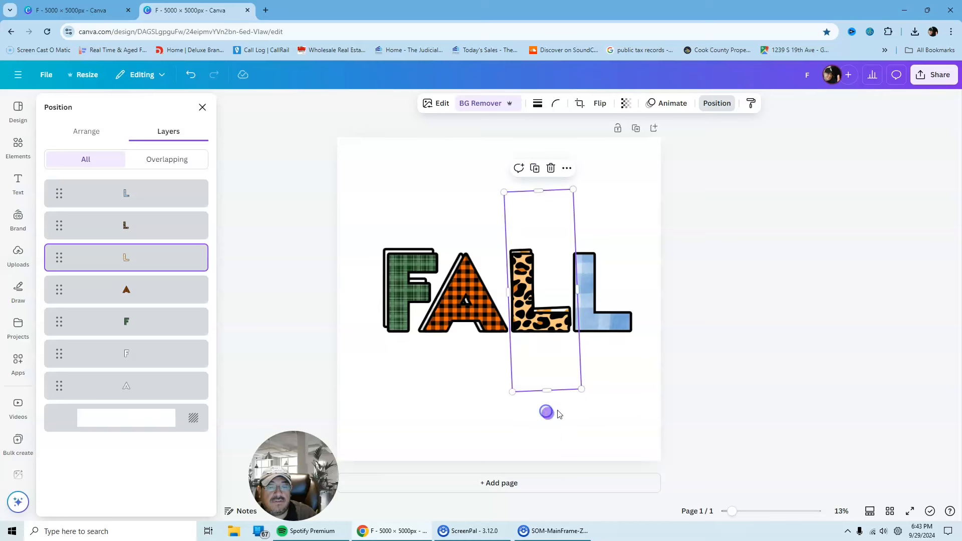
{"action": "left_click", "coordinate": [760, 271]}
{"action": "left_click", "coordinate": [738, 273]}
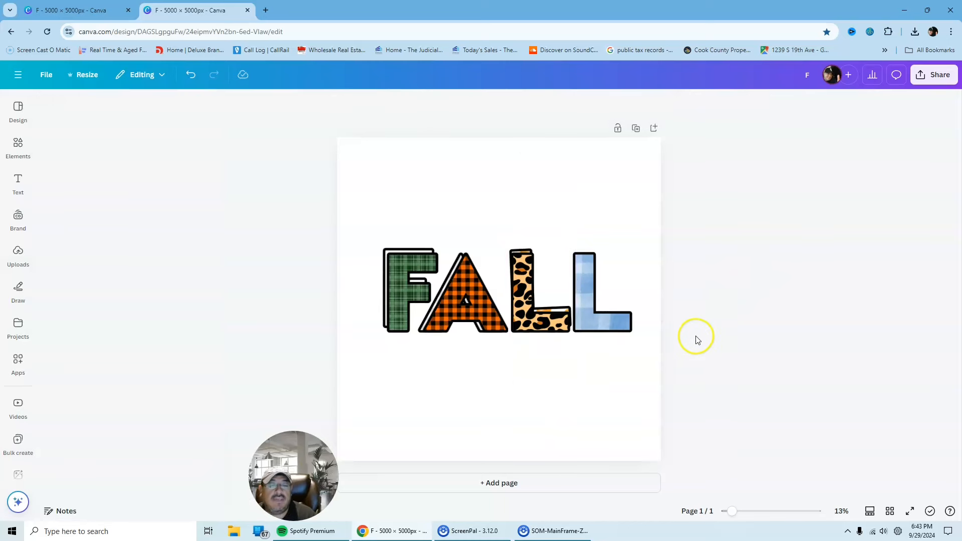
- Duplicate the blue L, apply a Custom Duotone to the copy and set its highlights colour to white
{"action": "left_click", "coordinate": [611, 324]}
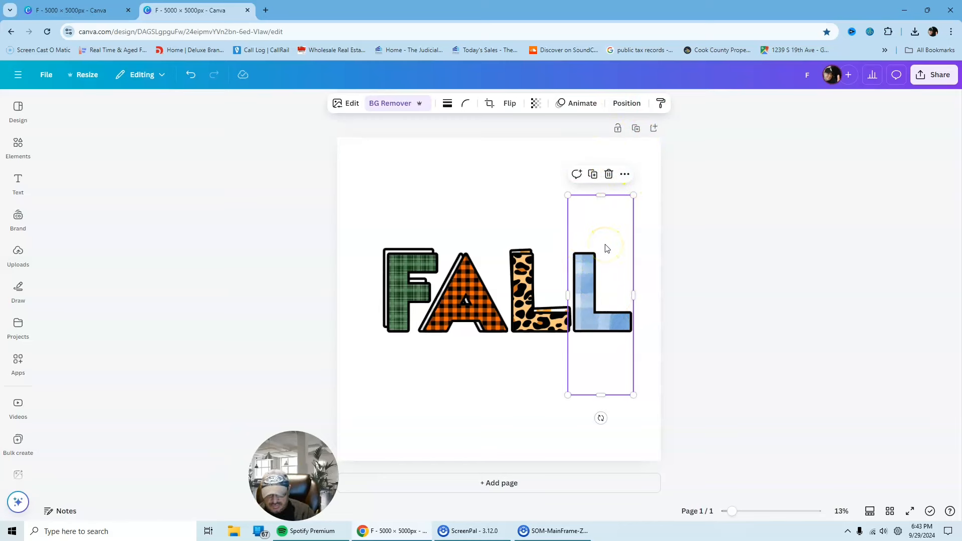
{"action": "key", "text": "ctrl+d"}
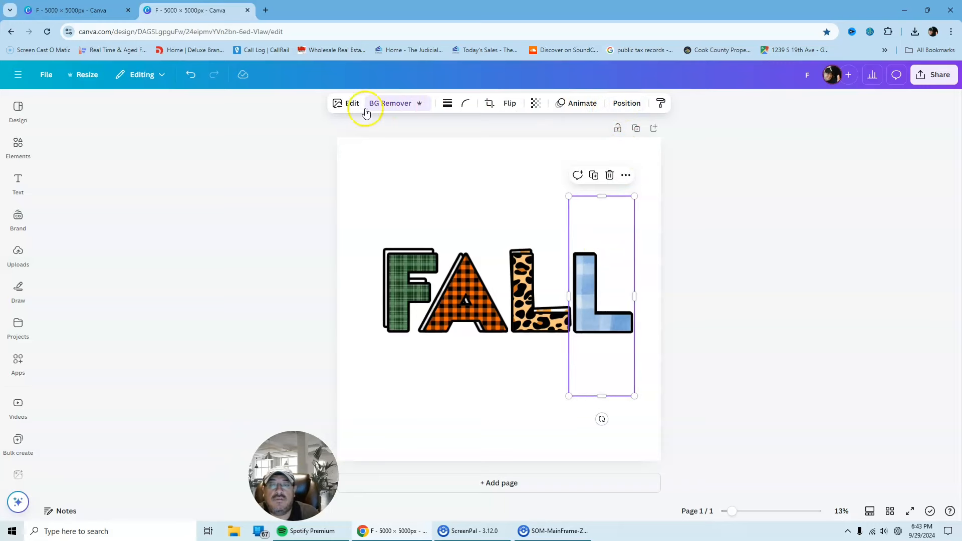
{"action": "left_click", "coordinate": [345, 103]}
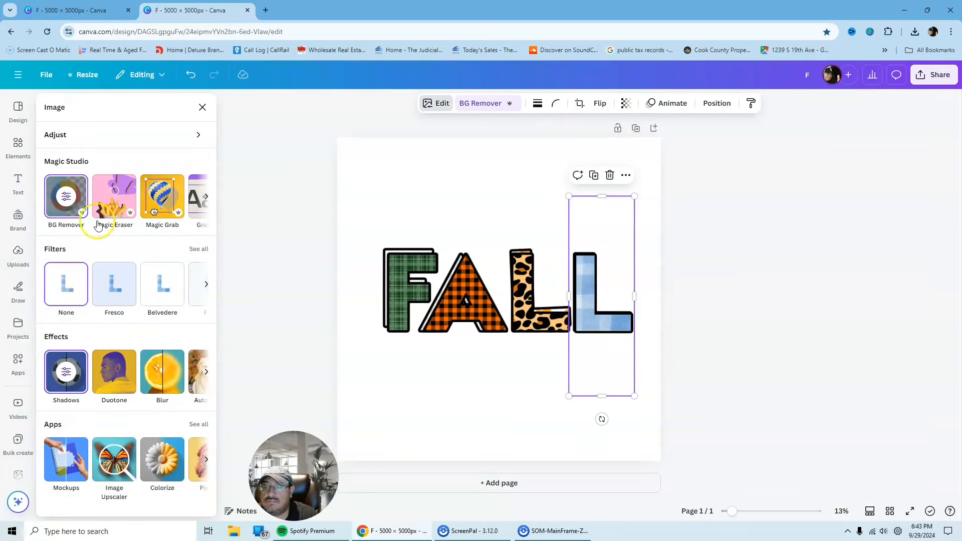
{"action": "left_click", "coordinate": [124, 378]}
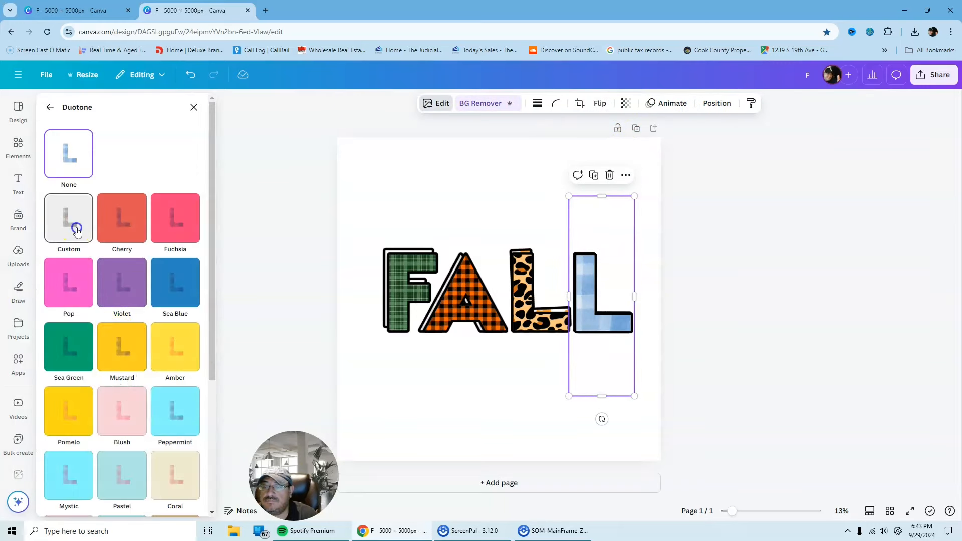
{"action": "left_click", "coordinate": [70, 220]}
{"action": "left_click", "coordinate": [191, 269]}
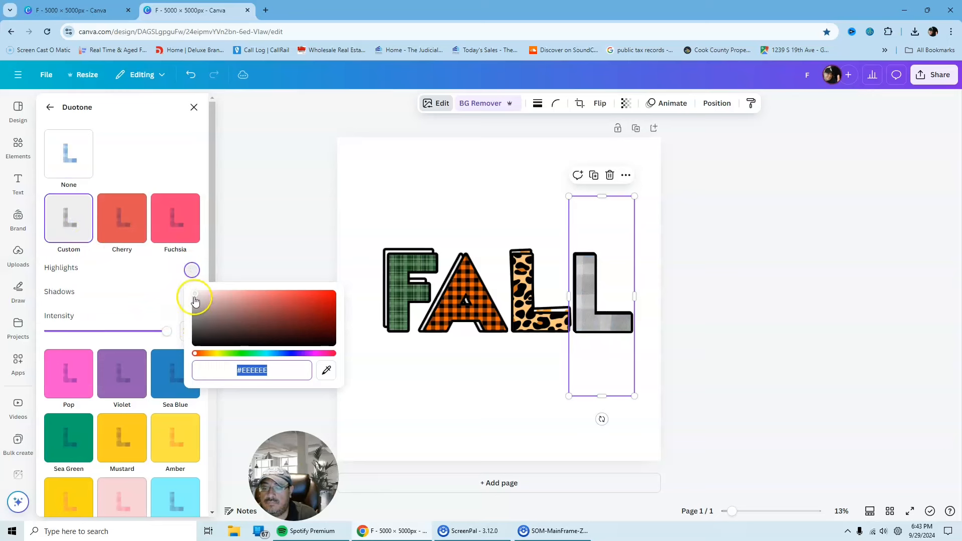
{"action": "left_click", "coordinate": [154, 306]}
- Set the blue L copy's duotone shadows colour to a very pale blue, #F1F7FF
{"action": "left_click", "coordinate": [190, 300]}
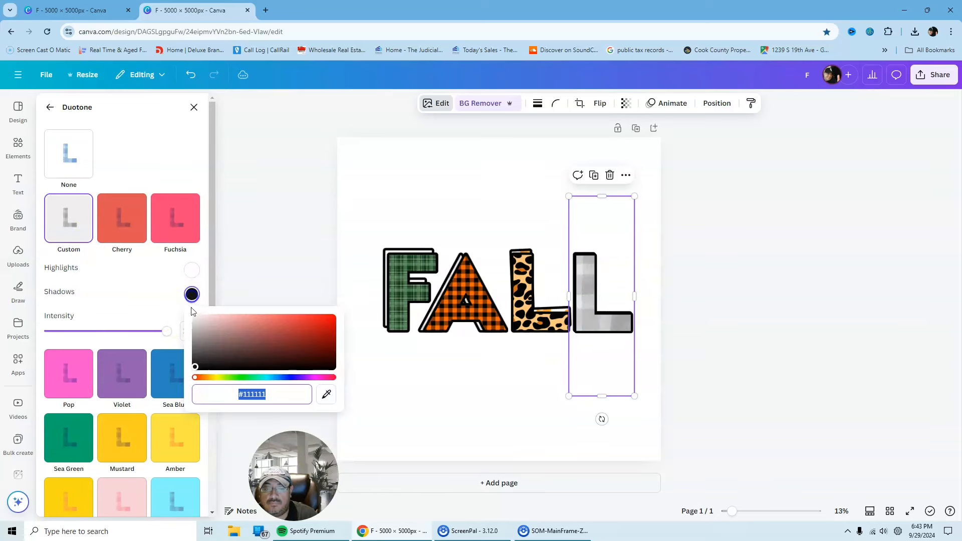
{"action": "left_click_drag", "start_coordinate": [196, 362], "coordinate": [271, 366]}
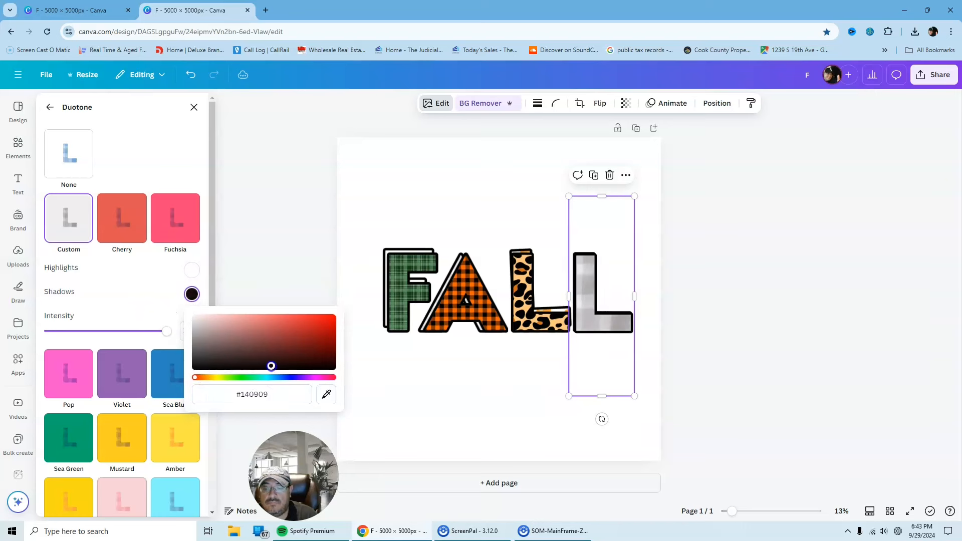
{"action": "left_click_drag", "start_coordinate": [195, 377], "coordinate": [202, 315]}
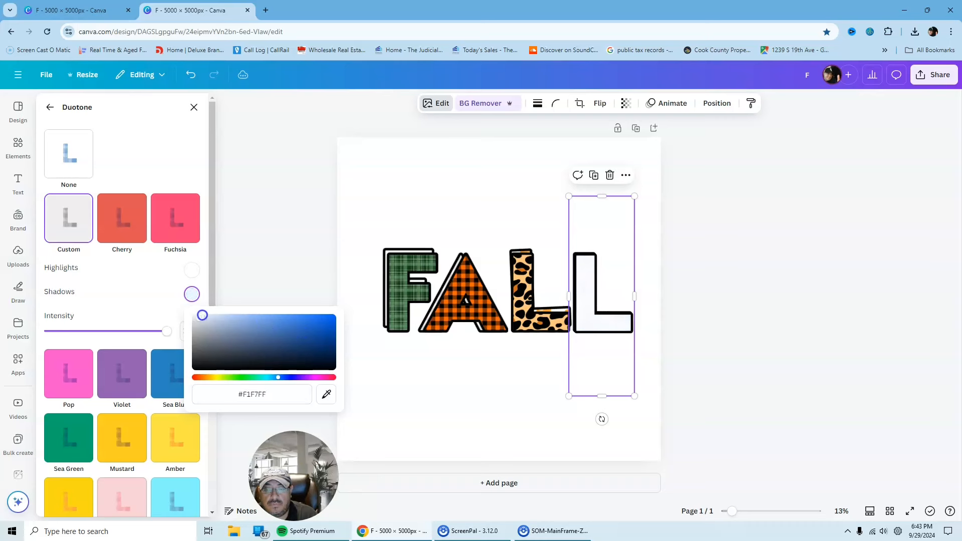
{"action": "left_click", "coordinate": [712, 282]}
- Send the recoloured L copy to the back, behind the blue L
{"action": "left_click", "coordinate": [596, 319]}
{"action": "right_click", "coordinate": [596, 320]}
{"action": "mouse_move", "coordinate": [623, 305]}
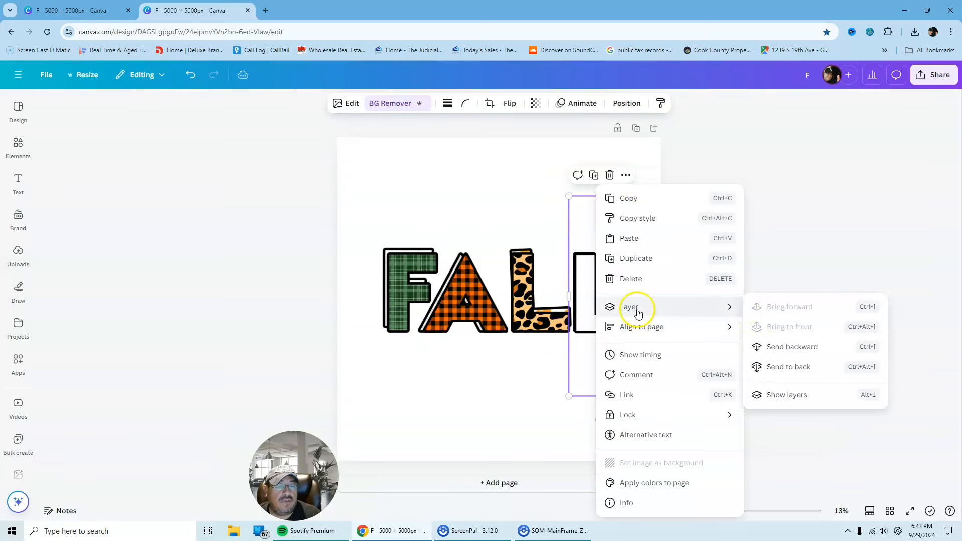
{"action": "left_click", "coordinate": [797, 365]}
{"action": "left_click", "coordinate": [843, 292]}
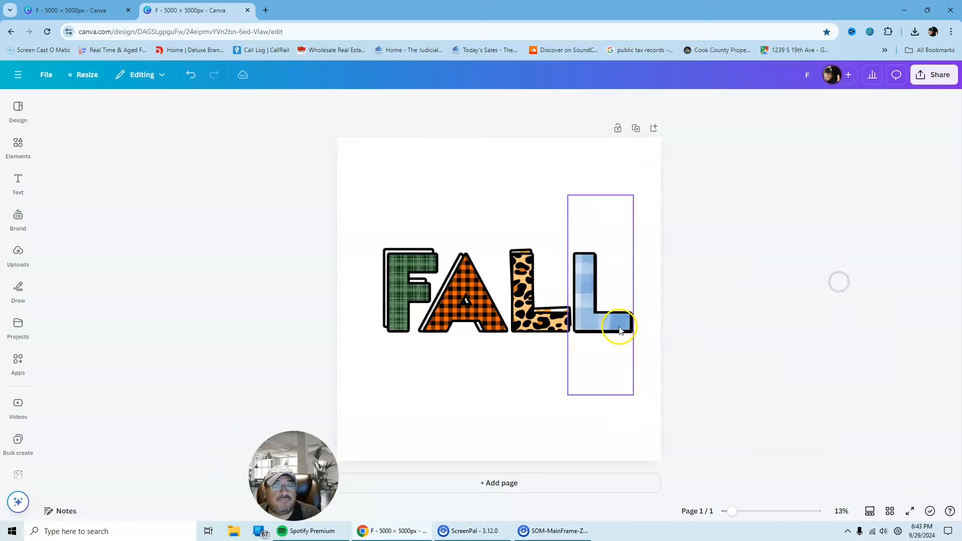
- Nudge the blue L slightly, then select its rear copy from the layer list, shift it slightly up and tilt it slightly clockwise
{"action": "left_click_drag", "start_coordinate": [608, 373], "coordinate": [608, 371]}
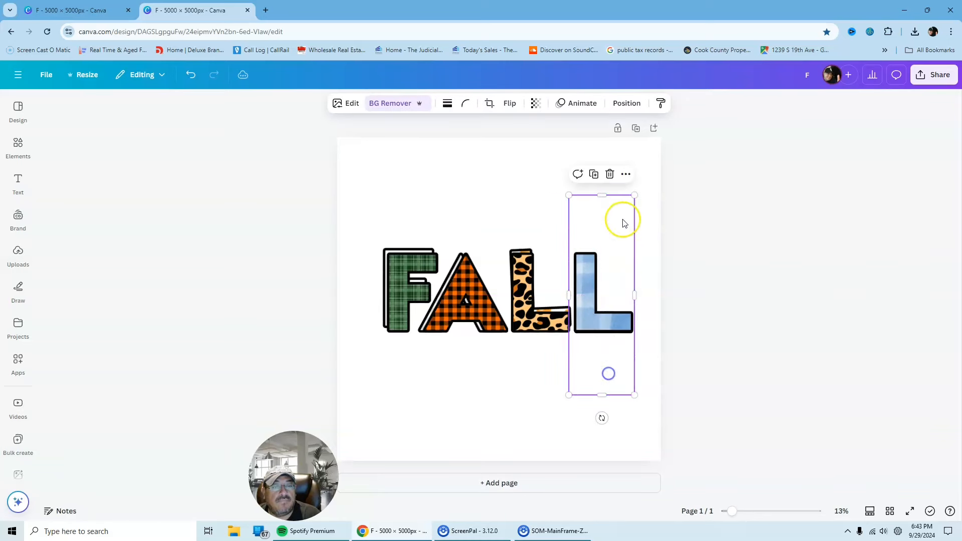
{"action": "left_click", "coordinate": [625, 104]}
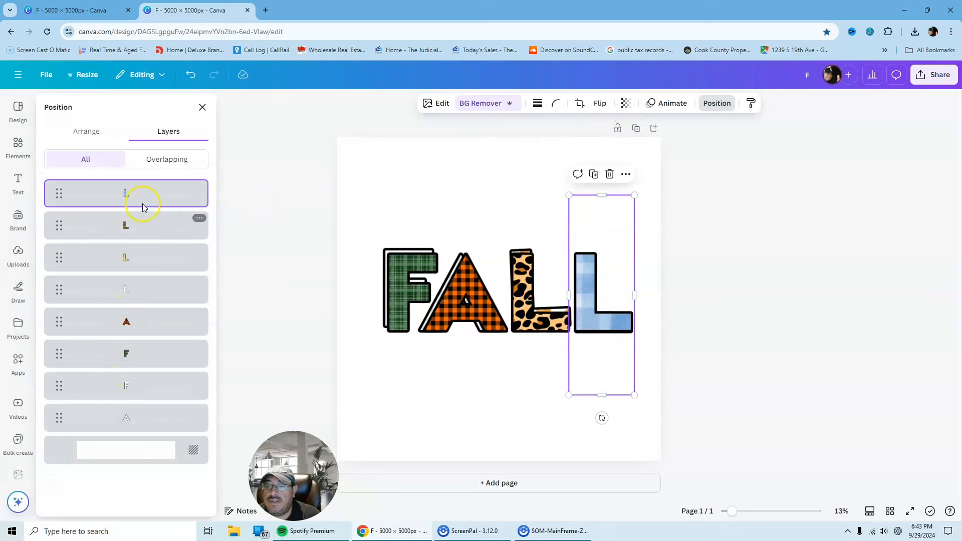
{"action": "left_click", "coordinate": [136, 289]}
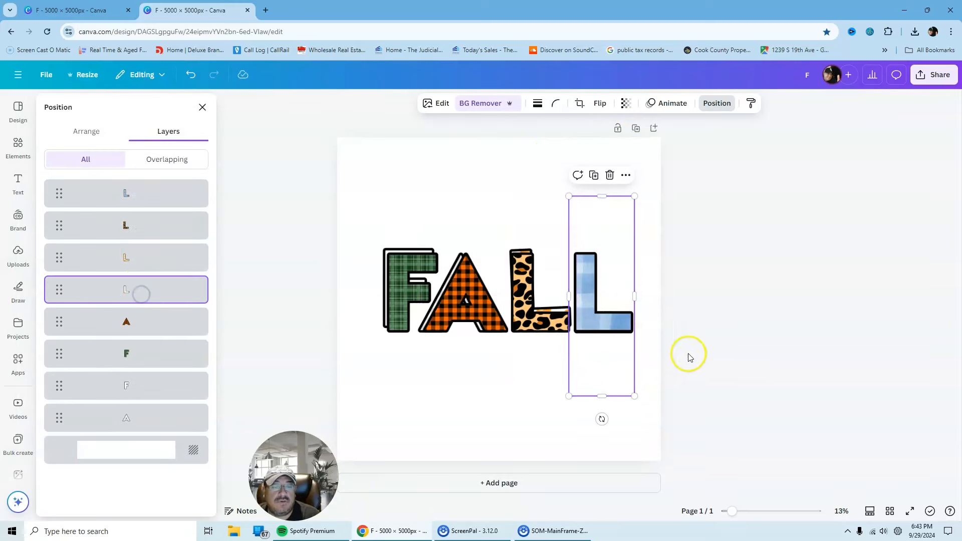
{"action": "left_click_drag", "start_coordinate": [608, 389], "coordinate": [604, 384]}
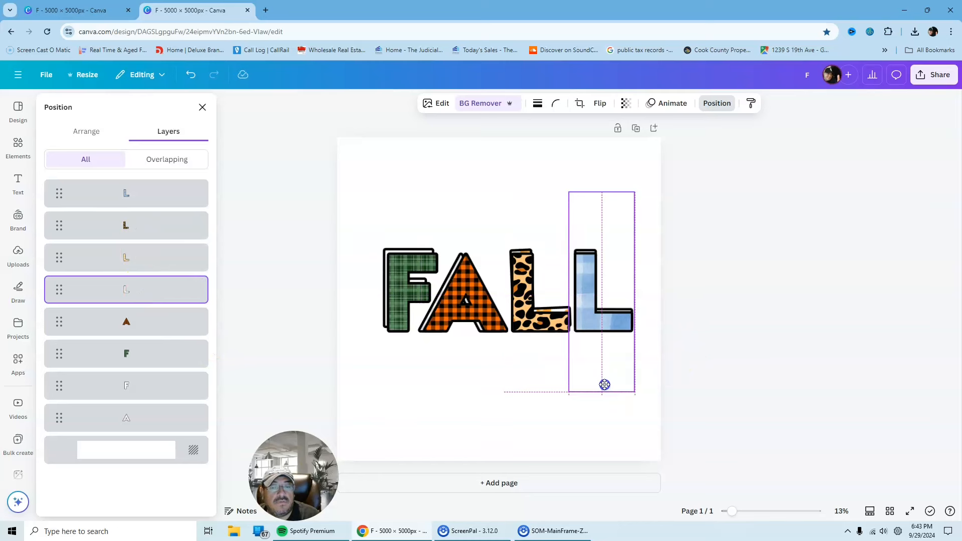
{"action": "left_click_drag", "start_coordinate": [603, 414], "coordinate": [591, 417]}
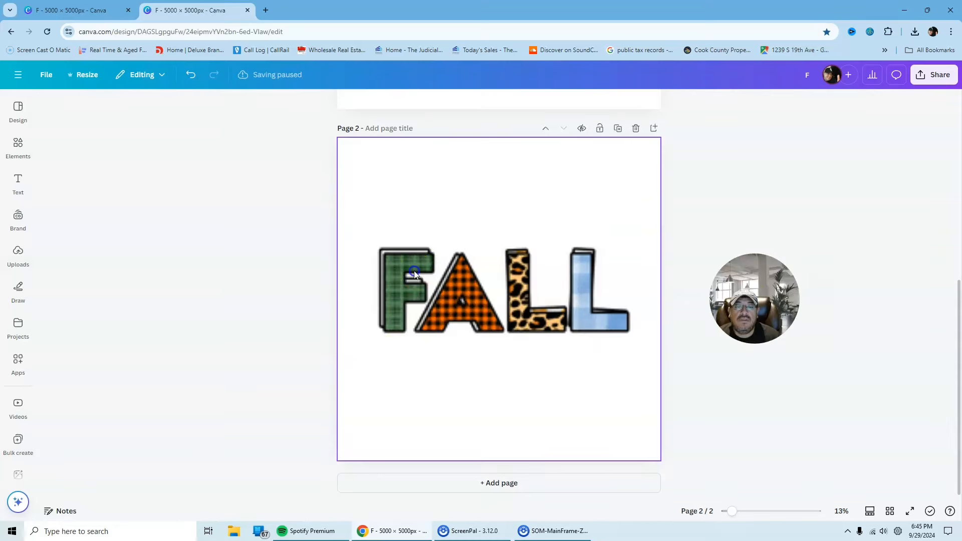
- Add a text box on page 2 and place it above the word FALL
{"action": "left_click", "coordinate": [414, 271]}
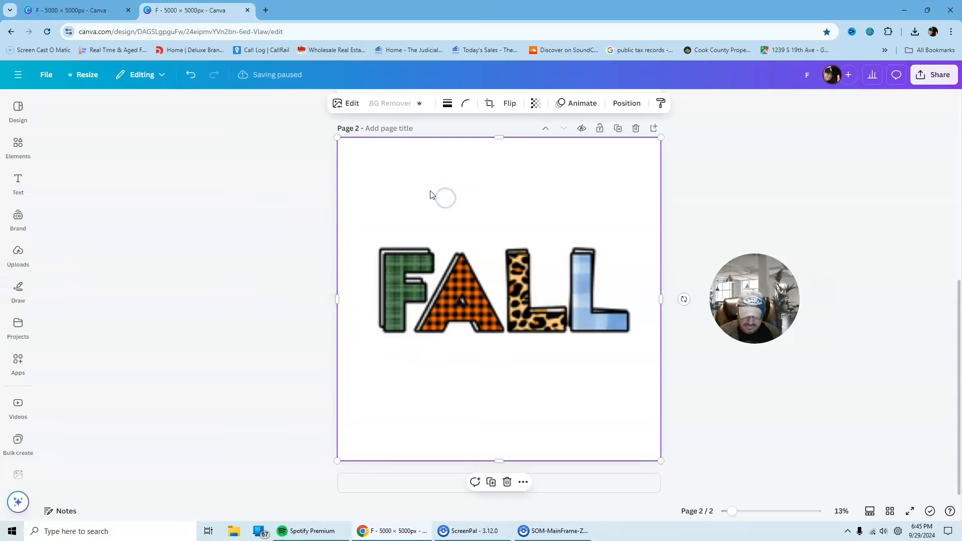
{"action": "key", "text": "t"}
{"action": "left_click_drag", "start_coordinate": [509, 337], "coordinate": [511, 226]}
{"action": "left_click", "coordinate": [465, 198]}
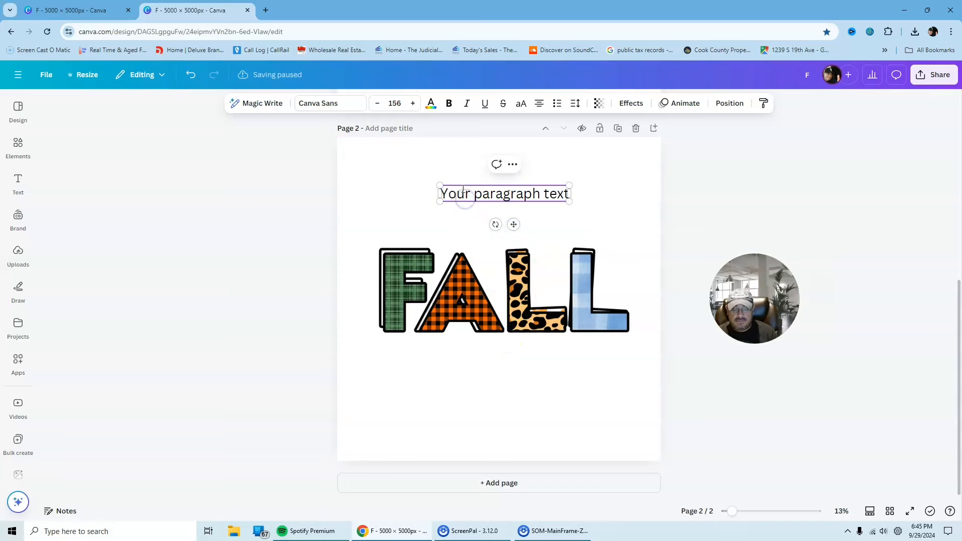
- Replace the placeholder text above FALL with "It's"
{"action": "key", "text": "Delete"}
{"action": "key", "text": "Delete"}
{"action": "key", "text": "Delete"}
{"action": "key", "text": "Delete"}
{"action": "key", "text": "Delete"}
{"action": "key", "text": "Delete"}
{"action": "key", "text": "Delete"}
{"action": "key", "text": "Delete"}
{"action": "key", "text": "Delete"}
{"action": "key", "text": "Delete"}
{"action": "key", "text": "Delete"}
{"action": "key", "text": "Delete"}
{"action": "key", "text": "Delete"}
{"action": "key", "text": "Delete"}
{"action": "key", "text": "Delete"}
{"action": "key", "text": "Delete"}
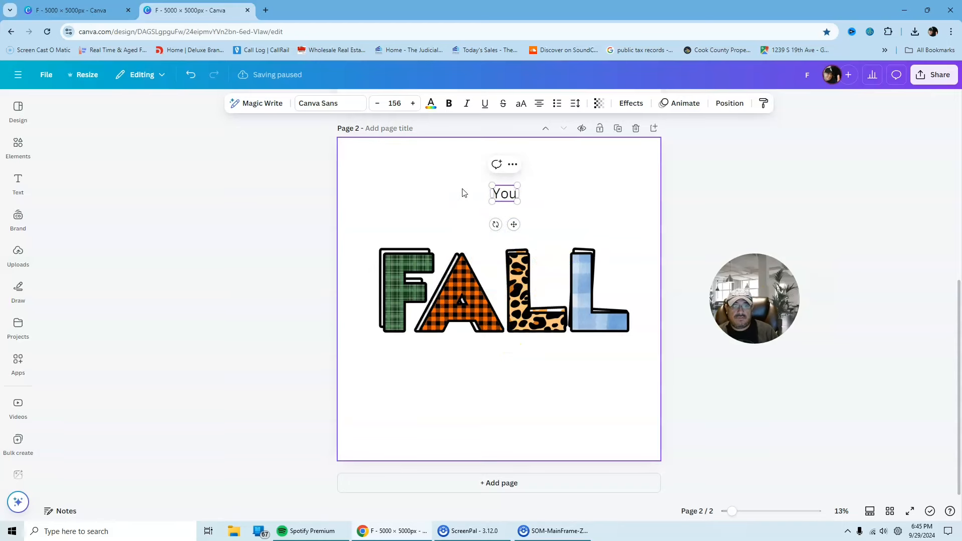
{"action": "key", "text": "BackSpace"}
{"action": "key", "text": "F11"}
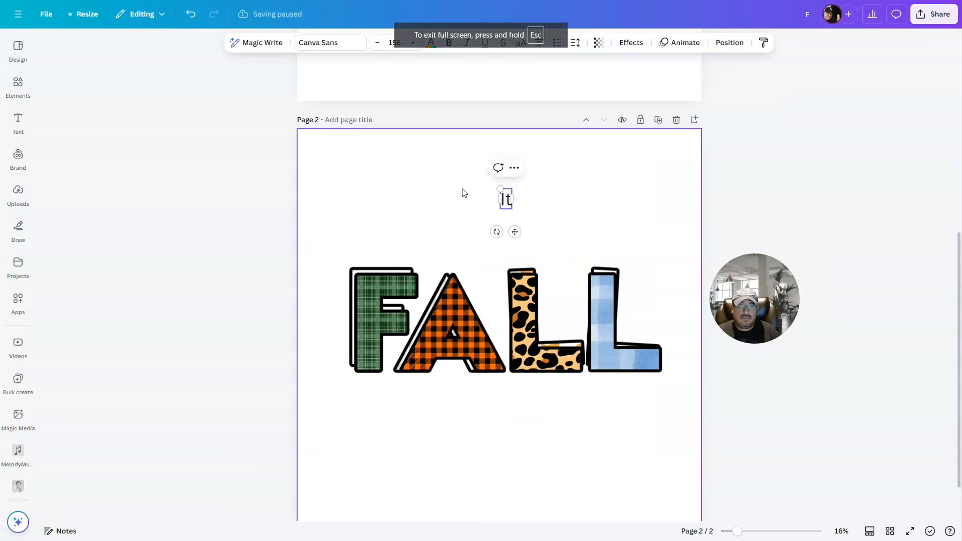
{"action": "type", "text": "It"}
{"action": "type", "text": "'s"}
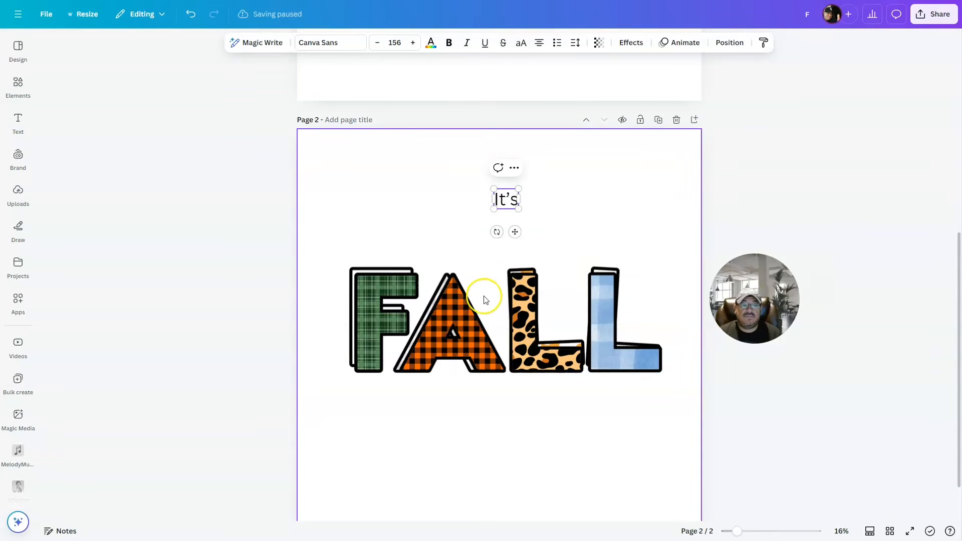
- Enlarge the "It's" text to size 390, centred above FALL, and set its font to Playwrite US Trad
{"action": "left_click", "coordinate": [492, 201]}
{"action": "left_click_drag", "start_coordinate": [493, 210], "coordinate": [414, 273]}
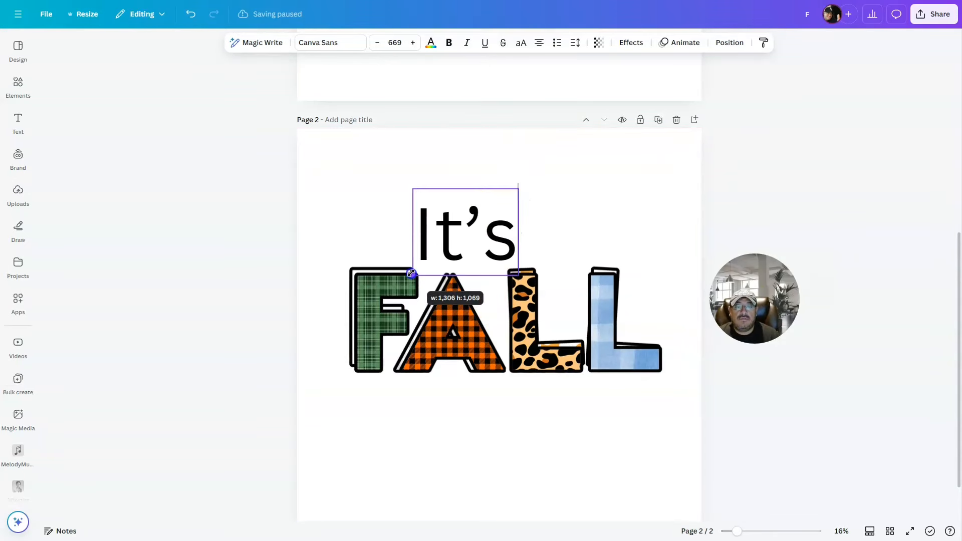
{"action": "left_click", "coordinate": [581, 200]}
{"action": "left_click_drag", "start_coordinate": [498, 225], "coordinate": [523, 211]}
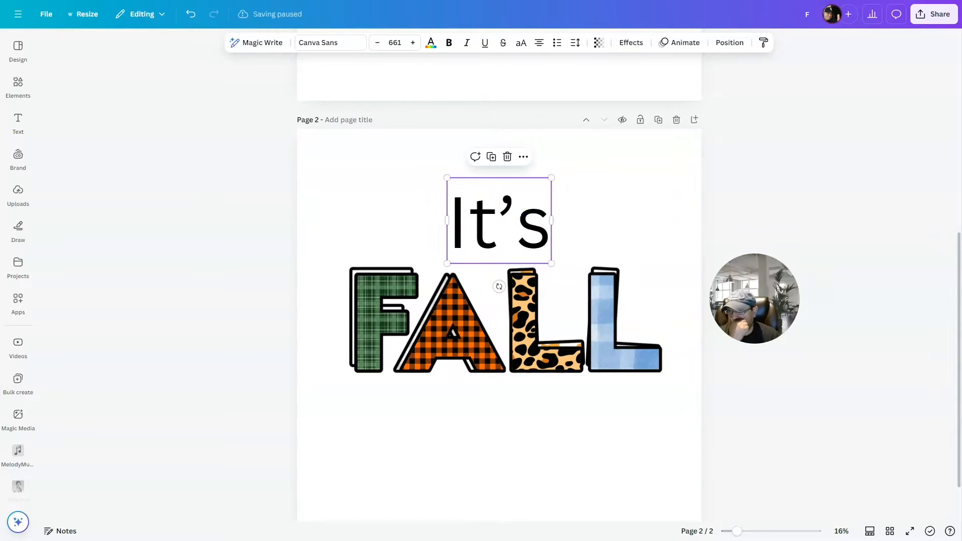
{"action": "left_click", "coordinate": [336, 43]}
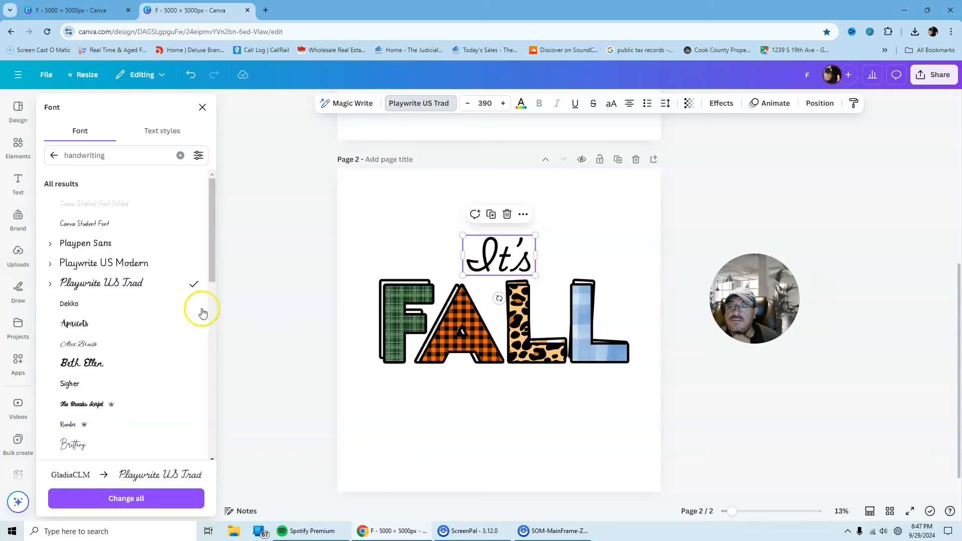
{"action": "left_click", "coordinate": [593, 239]}
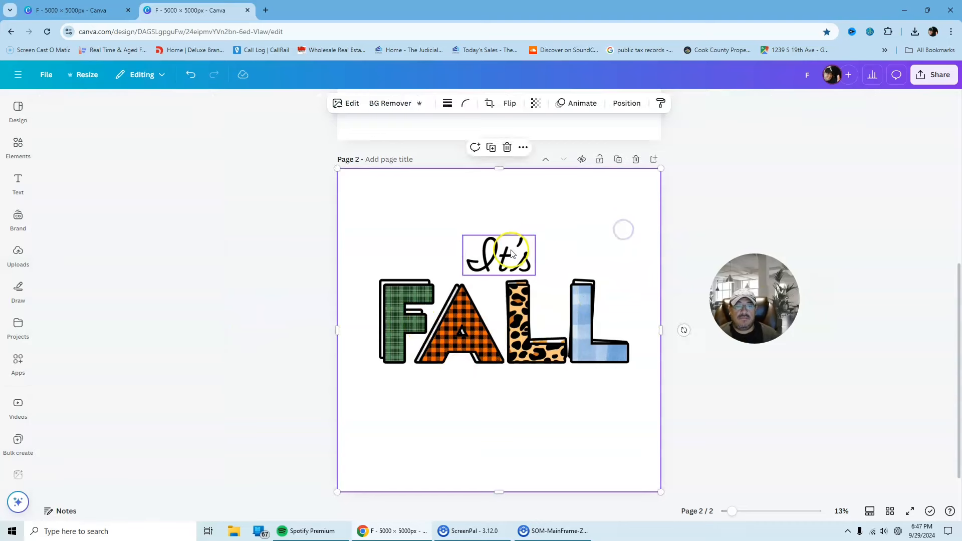
- Place a duplicate of the "It's" text below FALL and change its wording to "Y'all"
{"action": "left_click", "coordinate": [511, 252]}
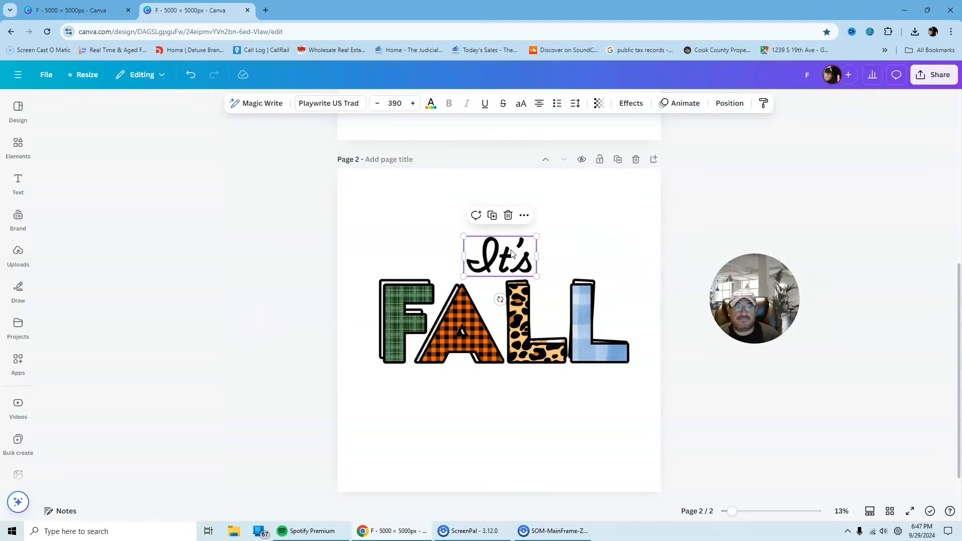
{"action": "left_click_drag", "start_coordinate": [511, 252], "coordinate": [501, 401]}
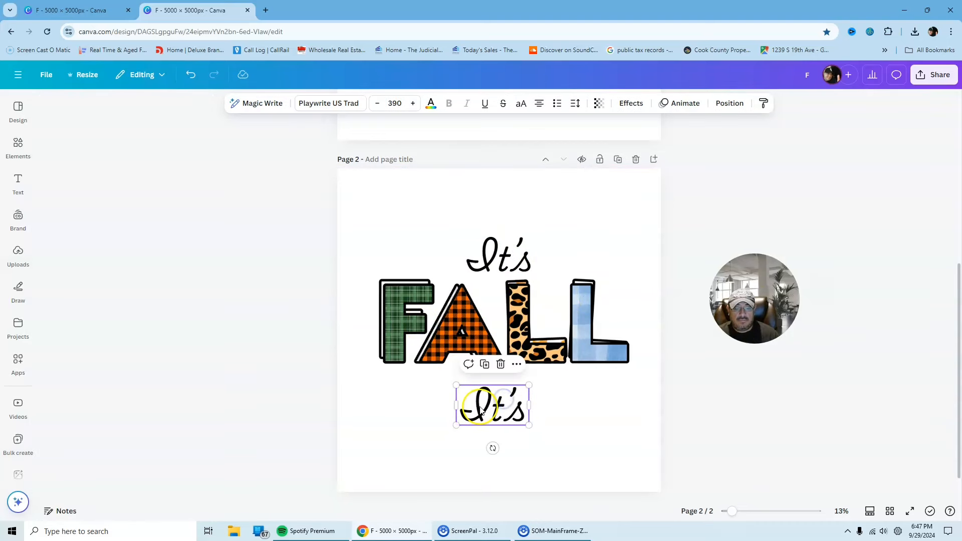
{"action": "double_click", "coordinate": [480, 410]}
{"action": "type", "text": "Y"}
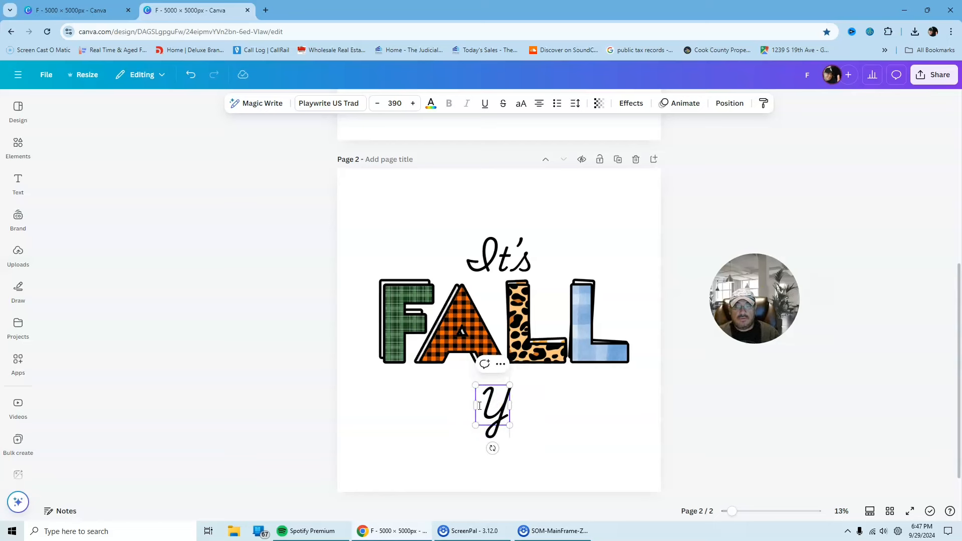
{"action": "type", "text": "'"}
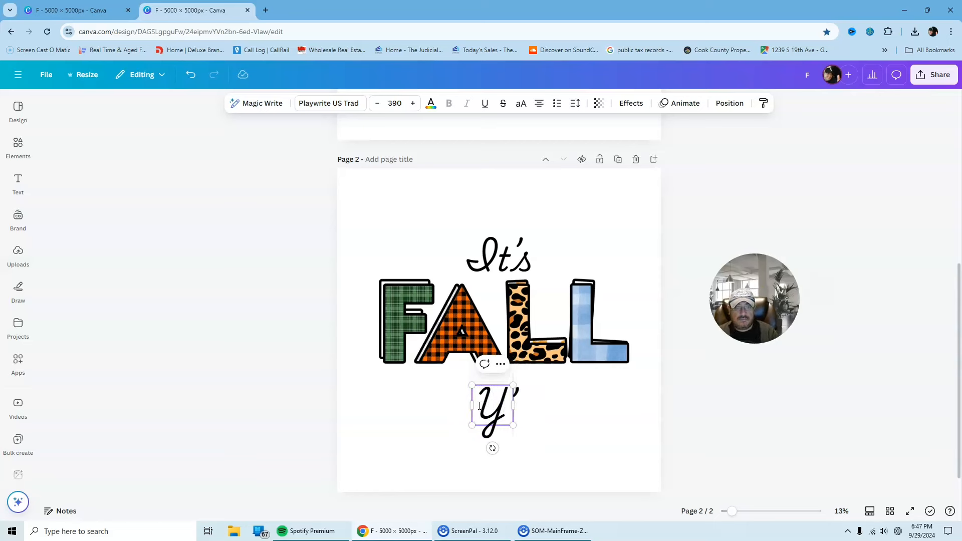
{"action": "type", "text": "all"}
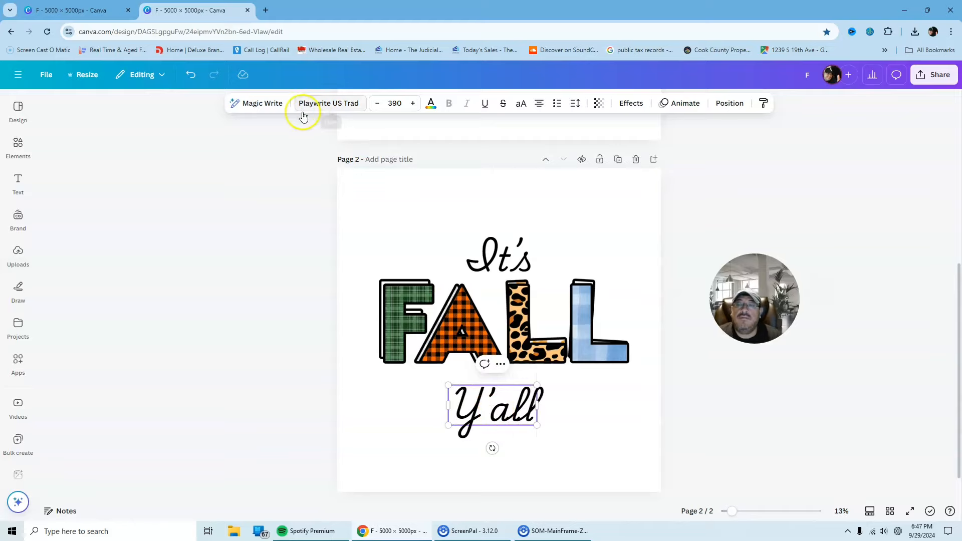
- Check the placement and style of the "it's" and "y'all" lettering in the reference design
{"action": "left_click", "coordinate": [86, 12]}
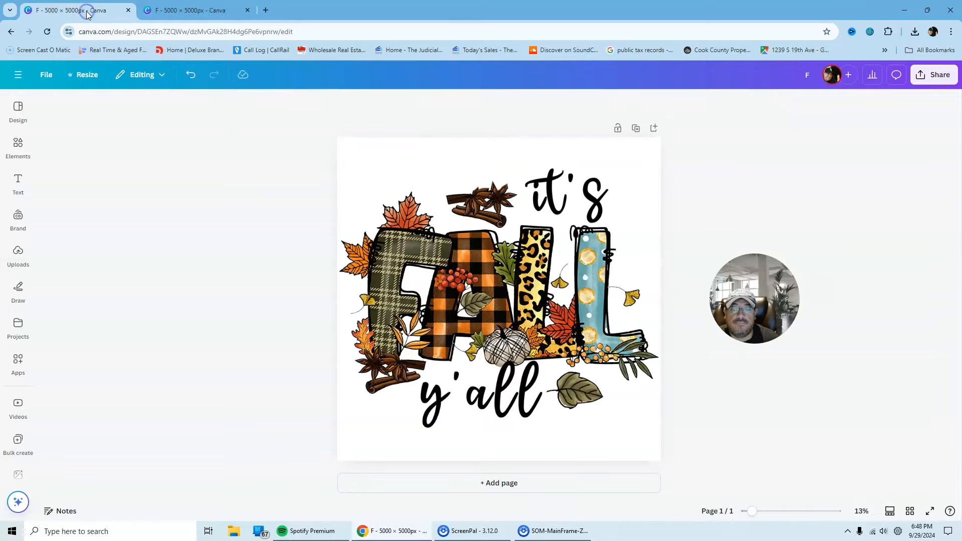
{"action": "left_click", "coordinate": [145, 15]}
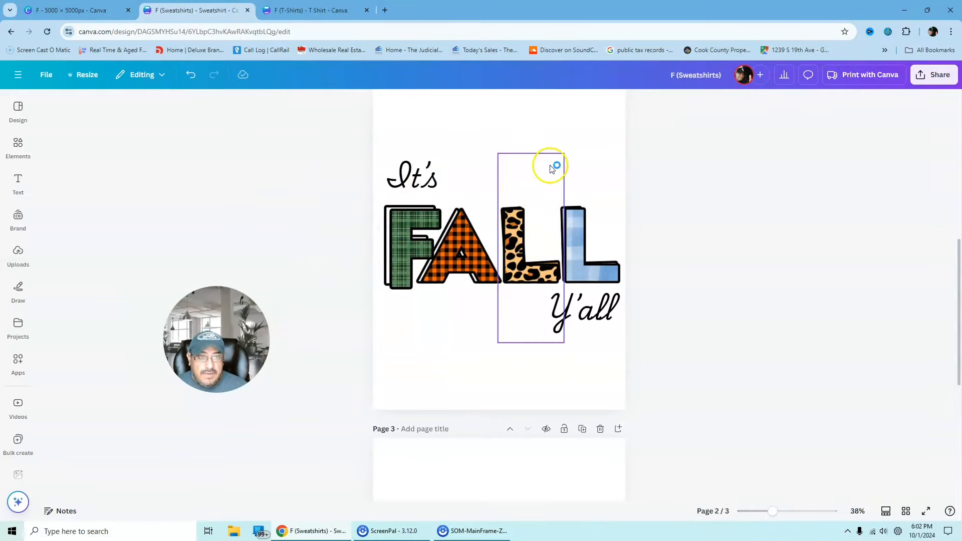
- Group the green plaid F with its offset outline copy
{"action": "left_click", "coordinate": [406, 240]}
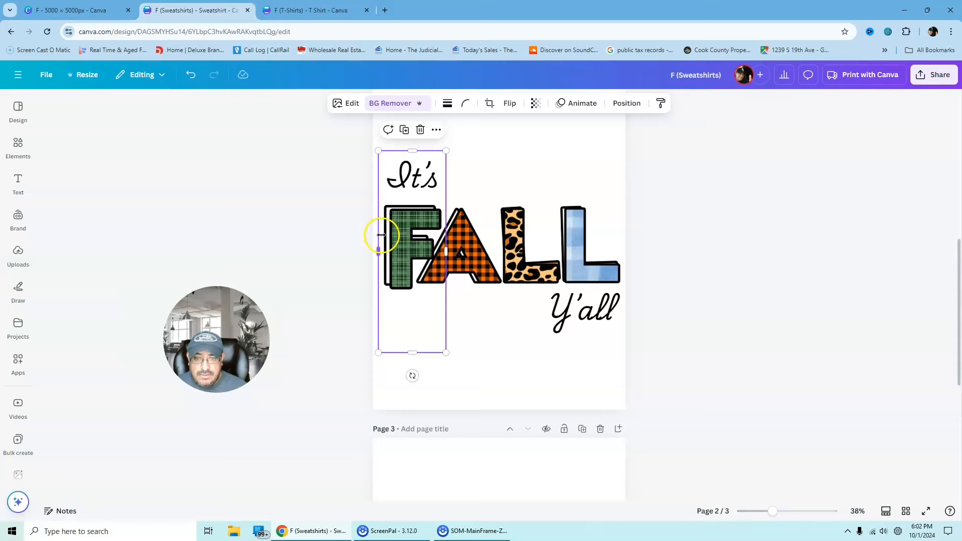
{"action": "left_click", "coordinate": [627, 104]}
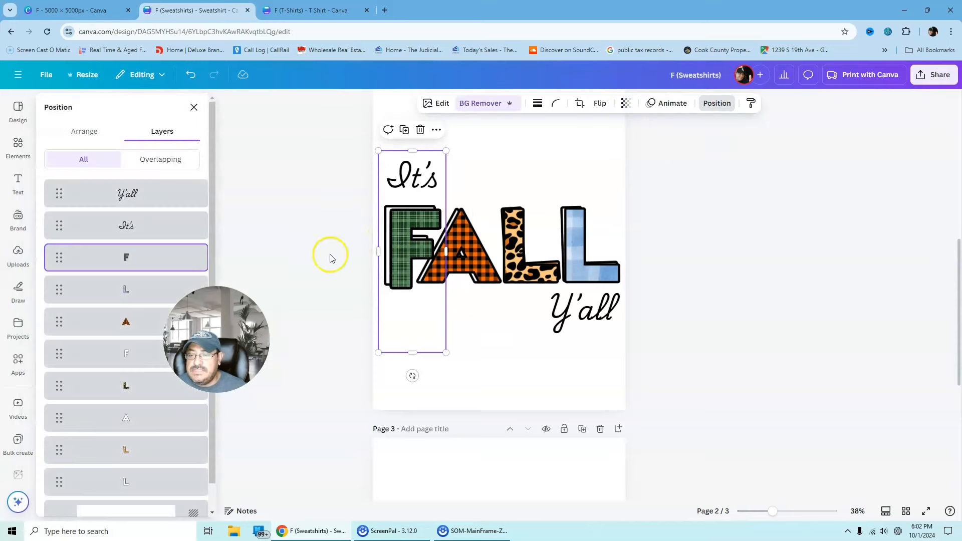
{"action": "mouse_move", "coordinate": [199, 257]}
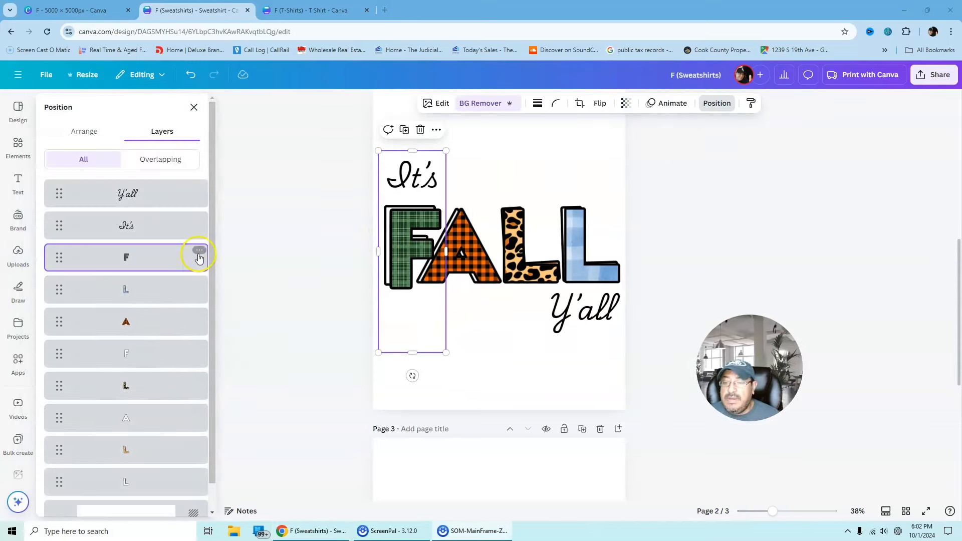
{"action": "left_click", "coordinate": [136, 354], "text": "shift"}
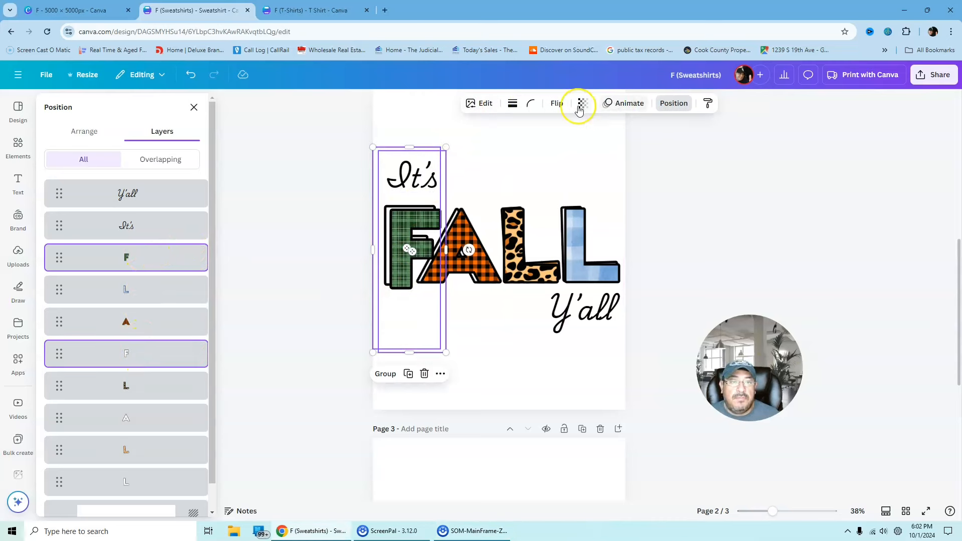
{"action": "right_click", "coordinate": [404, 246]}
{"action": "left_click", "coordinate": [441, 394]}
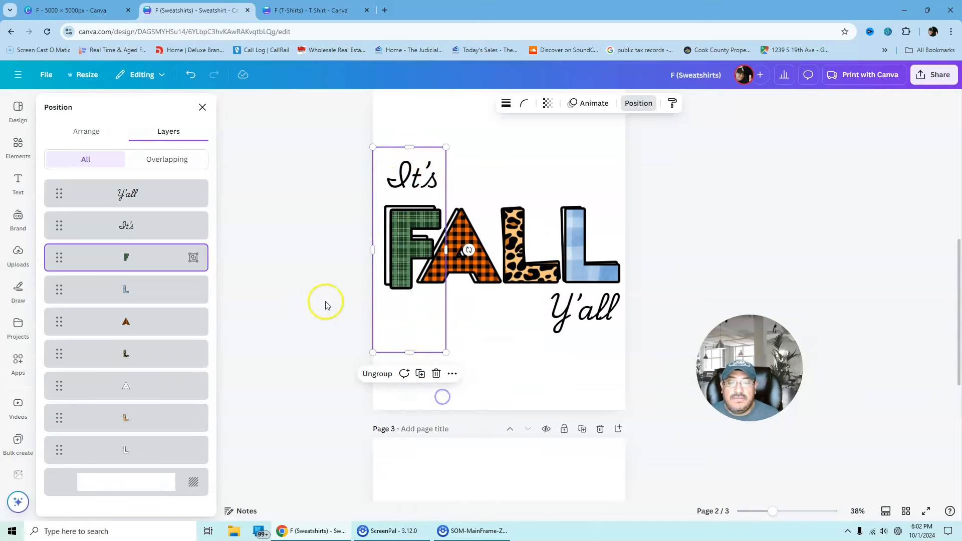
{"action": "left_click", "coordinate": [309, 281]}
- Enlarge the F group so it stands taller than the other letters, and align its base with theirs
{"action": "double_click", "coordinate": [391, 249]}
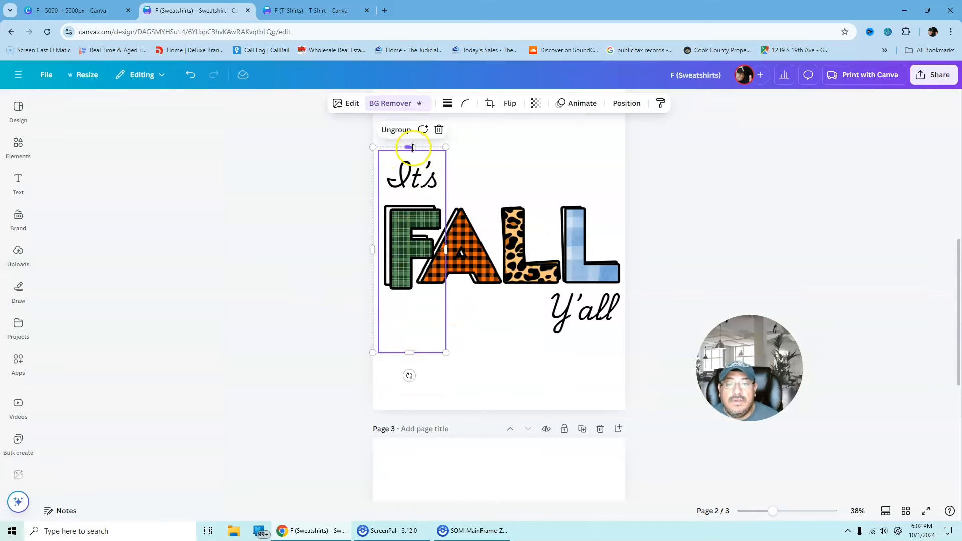
{"action": "left_click_drag", "start_coordinate": [414, 188], "coordinate": [460, 53]}
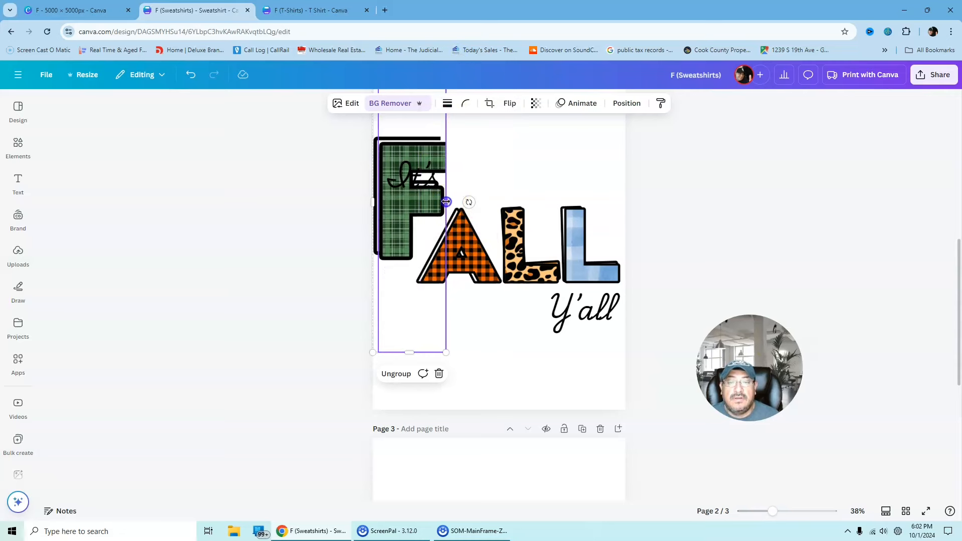
{"action": "left_click_drag", "start_coordinate": [449, 202], "coordinate": [462, 202]}
{"action": "left_click", "coordinate": [438, 258]}
{"action": "left_click_drag", "start_coordinate": [405, 238], "coordinate": [404, 265]}
- Move the "It's" text clear of the F, above the blue L, and tilt the F group slightly counterclockwise
{"action": "left_click_drag", "start_coordinate": [411, 181], "coordinate": [582, 143]}
{"action": "left_click", "coordinate": [408, 269]}
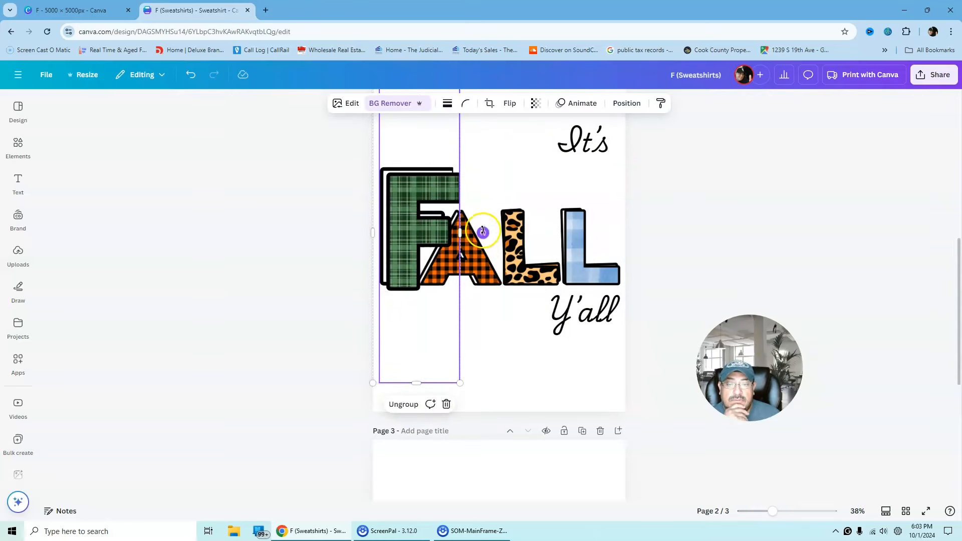
{"action": "left_click_drag", "start_coordinate": [485, 229], "coordinate": [490, 221]}
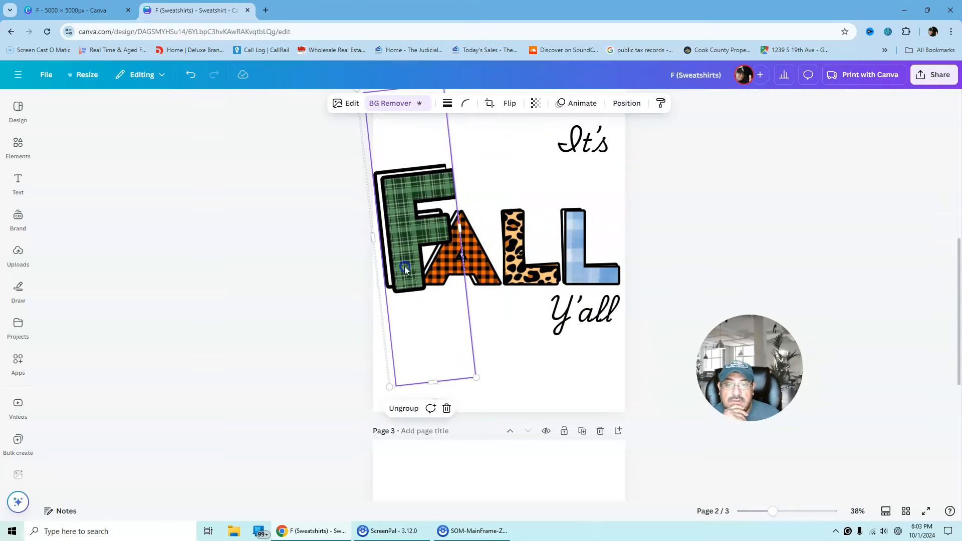
{"action": "key", "text": "ctrl+z"}
{"action": "left_click", "coordinate": [490, 273]}
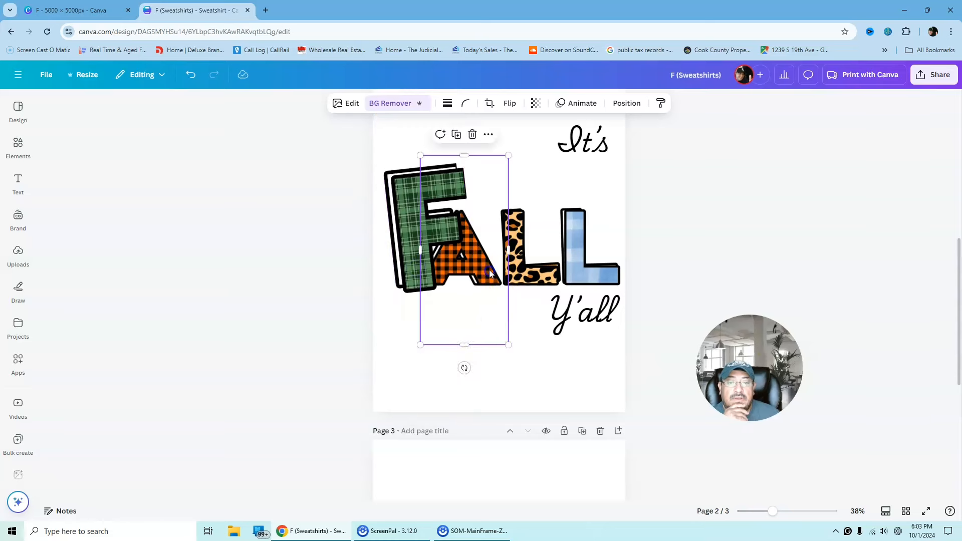
{"action": "left_click_drag", "start_coordinate": [508, 155], "coordinate": [535, 161]}
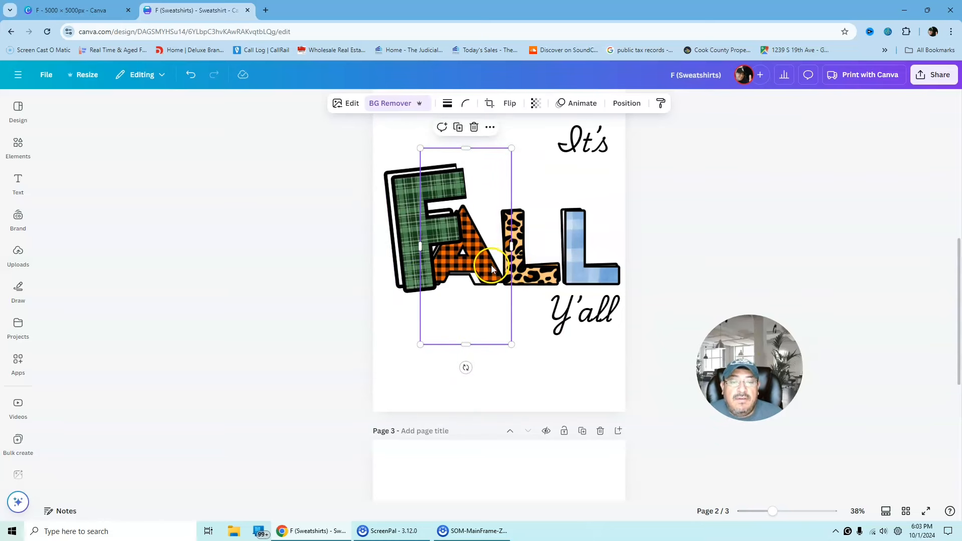
{"action": "left_click", "coordinate": [190, 77]}
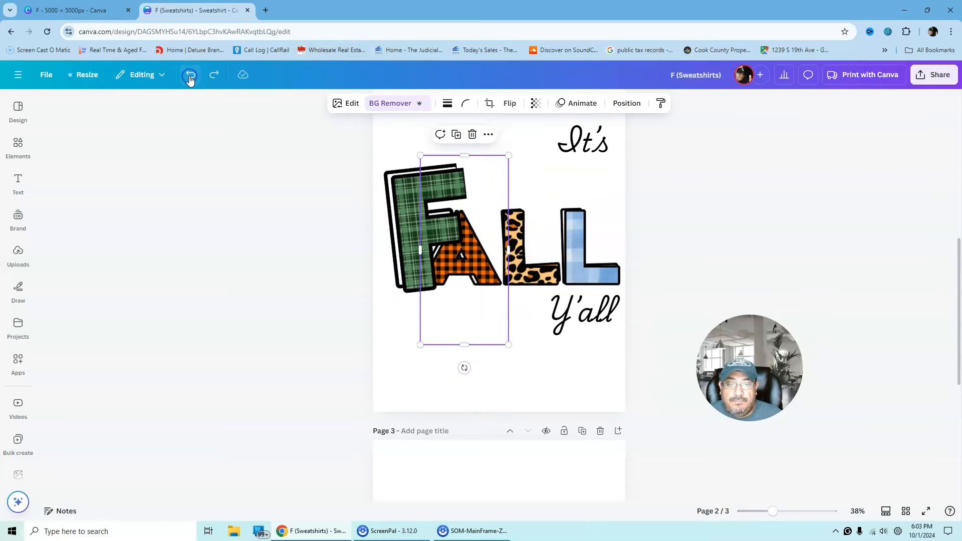
- Group the orange plaid A with its offset outline copy and enlarge the group slightly
{"action": "left_click", "coordinate": [627, 103]}
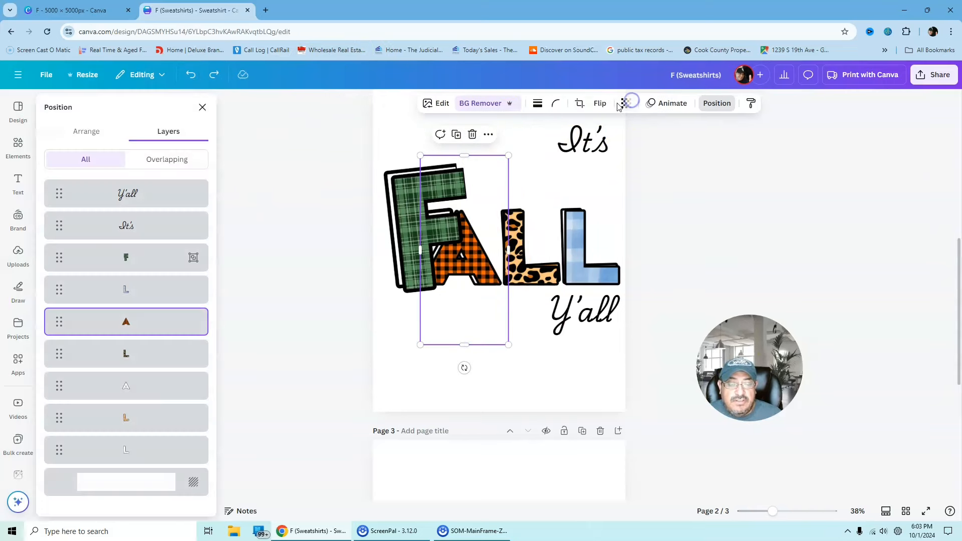
{"action": "left_click", "coordinate": [133, 385], "text": "shift"}
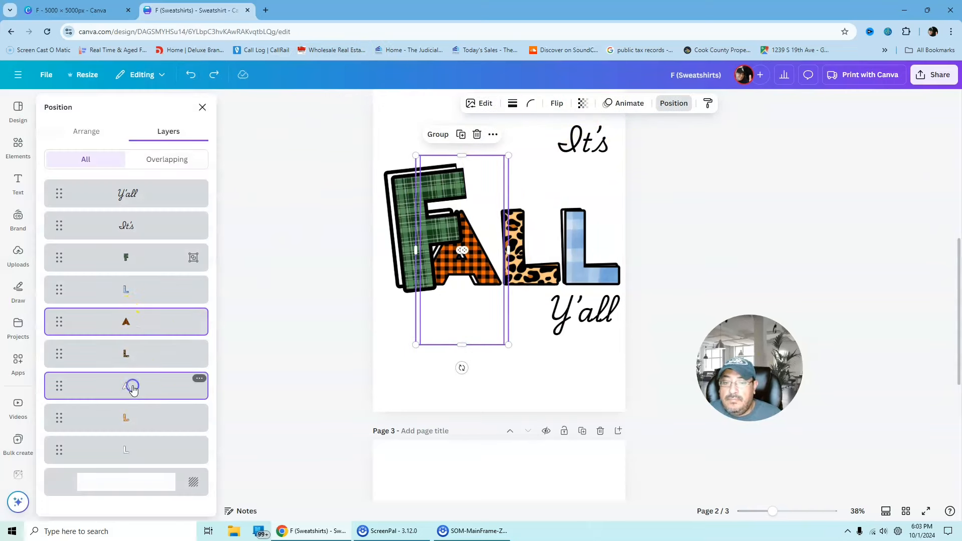
{"action": "left_click", "coordinate": [443, 139]}
{"action": "mouse_move", "coordinate": [508, 155]}
{"action": "left_mouse_down"}
{"action": "mouse_move", "coordinate": [545, 137]}
{"action": "mouse_move", "coordinate": [510, 171]}
{"action": "left_mouse_up"}
{"action": "left_click", "coordinate": [691, 189]}
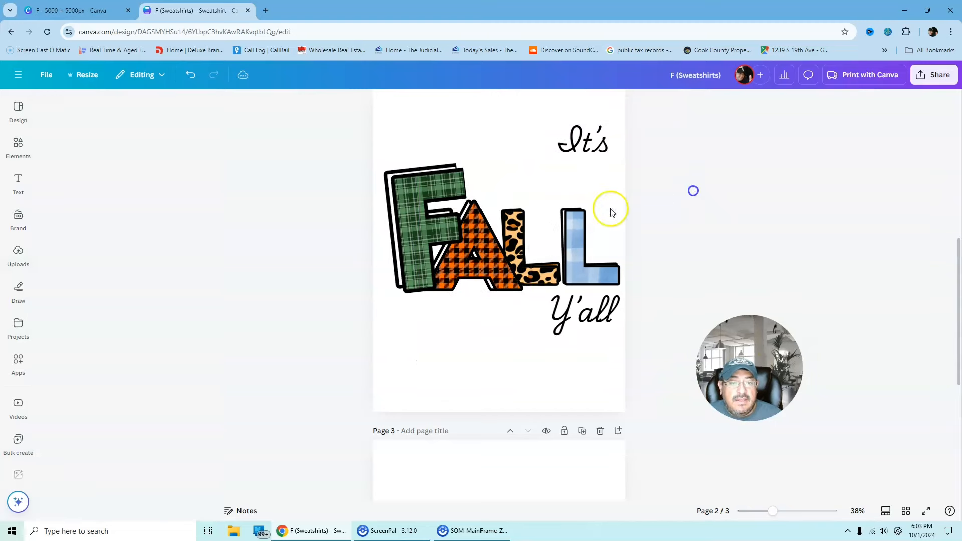
{"action": "left_click", "coordinate": [534, 232]}
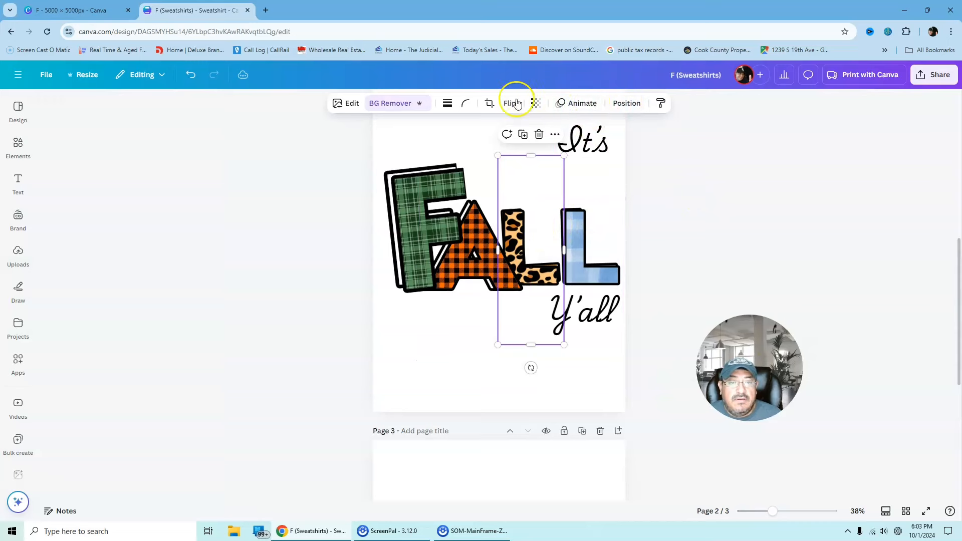
{"action": "left_click", "coordinate": [635, 103]}
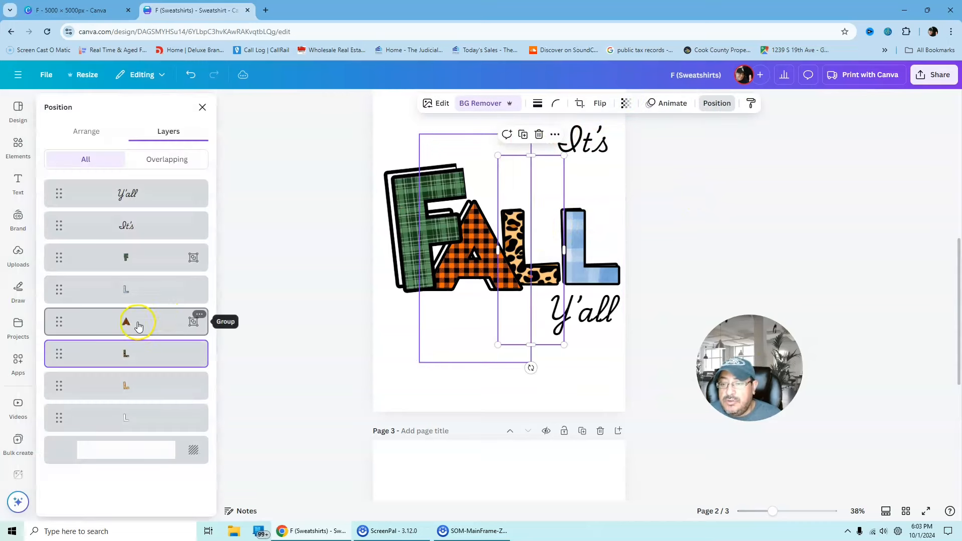
{"action": "left_click", "coordinate": [138, 416], "text": "shift"}
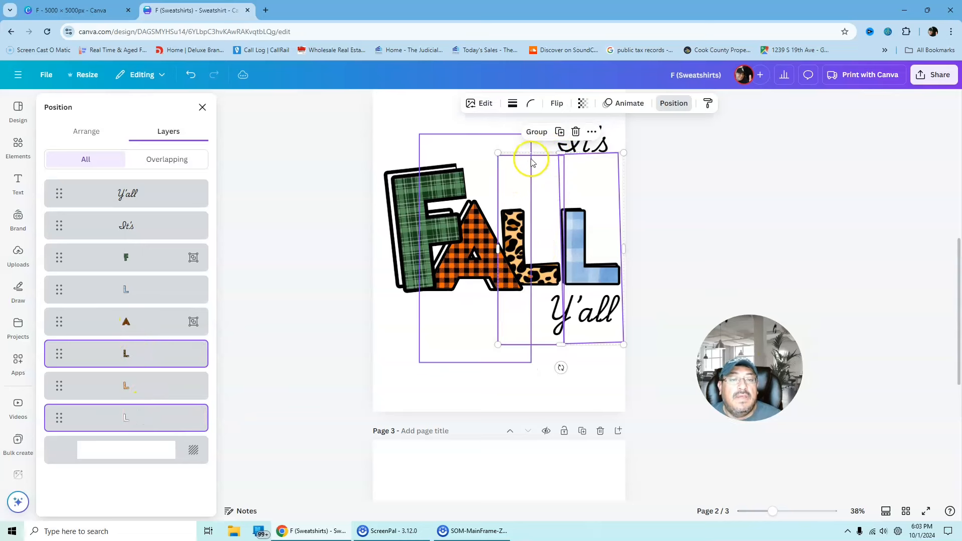
{"action": "left_click", "coordinate": [268, 321]}
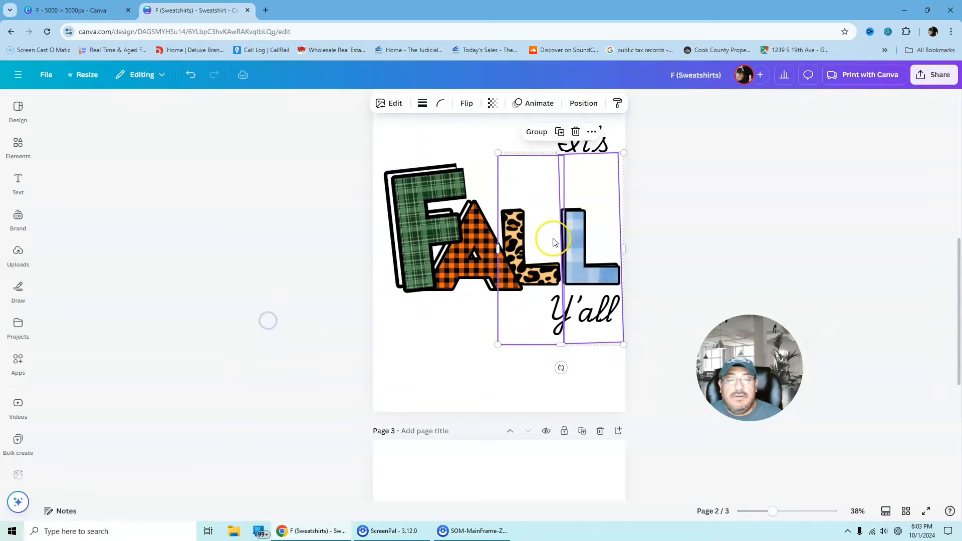
{"action": "left_click", "coordinate": [524, 241]}
- Group the leopard-print L with its own offset copy
{"action": "left_click", "coordinate": [555, 203]}
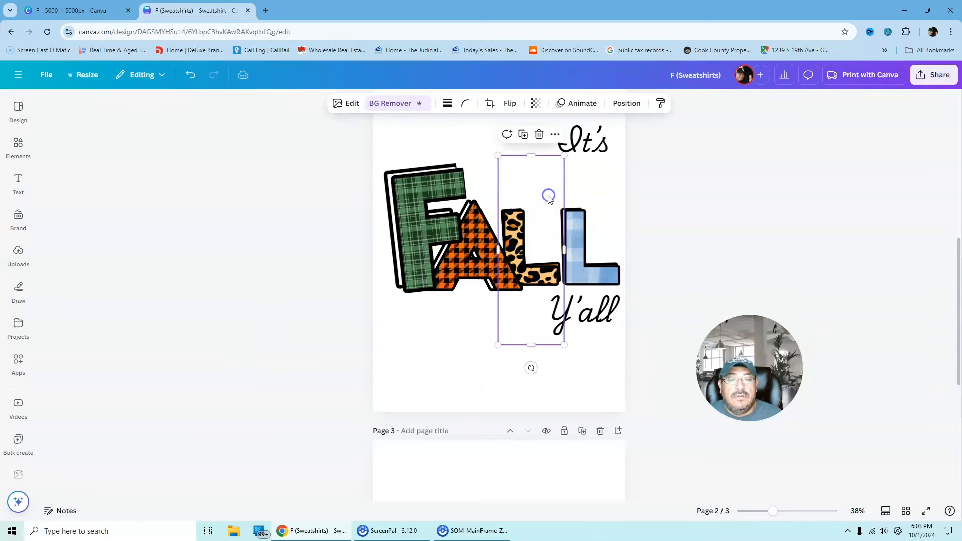
{"action": "left_click", "coordinate": [626, 103]}
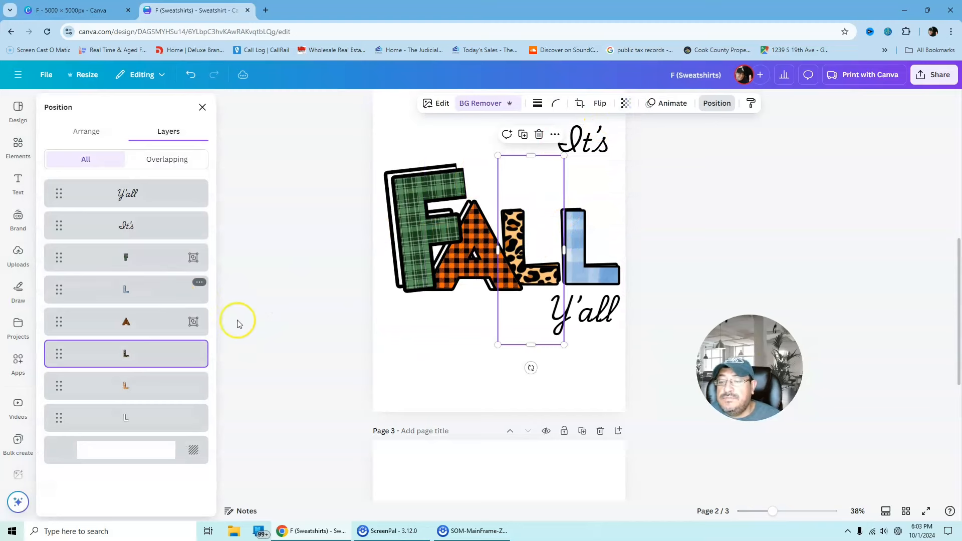
{"action": "left_click", "coordinate": [136, 386], "text": "shift"}
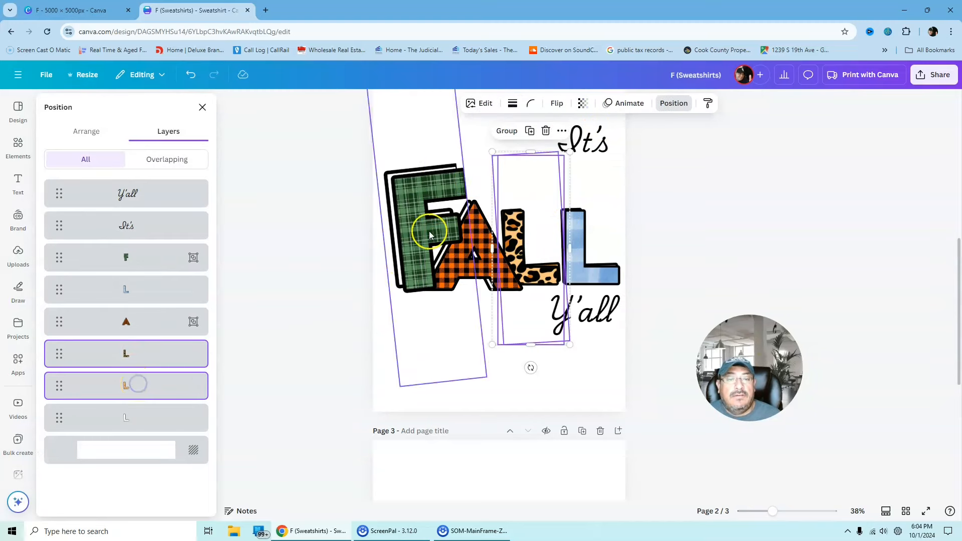
{"action": "left_click", "coordinate": [520, 136]}
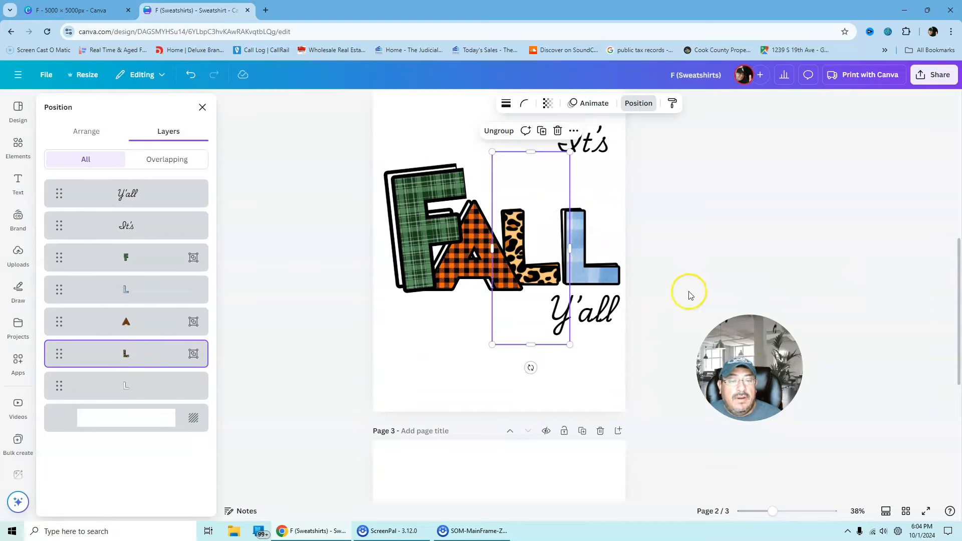
- Enlarge the leopard L group and move it so its base lines up with the A
{"action": "left_click_drag", "start_coordinate": [493, 151], "coordinate": [479, 118]}
{"action": "left_click_drag", "start_coordinate": [549, 198], "coordinate": [560, 214]}
{"action": "left_click", "coordinate": [721, 195]}
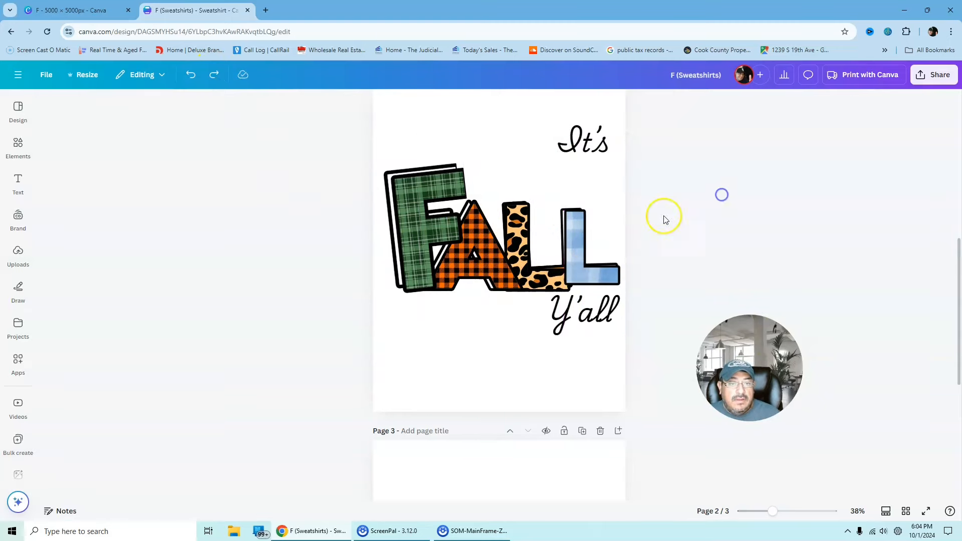
- Group the blue plaid L with its offset outline copy
{"action": "left_click", "coordinate": [580, 238]}
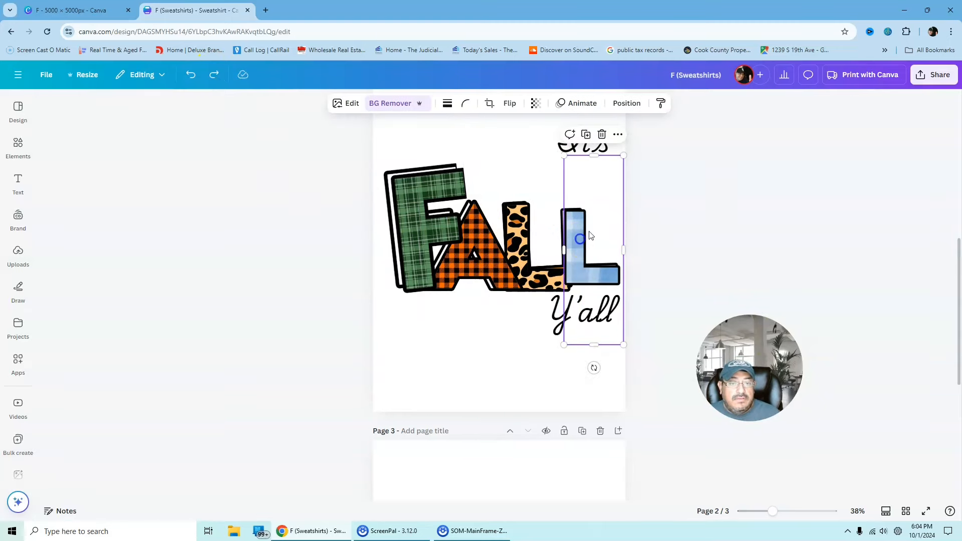
{"action": "left_click", "coordinate": [619, 104]}
{"action": "left_click", "coordinate": [131, 387], "text": "shift"}
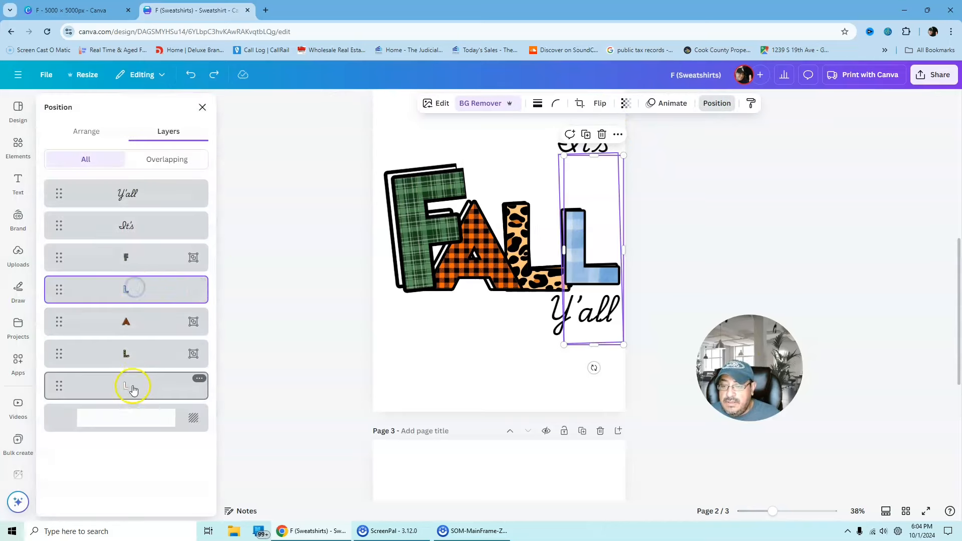
{"action": "left_click", "coordinate": [565, 132]}
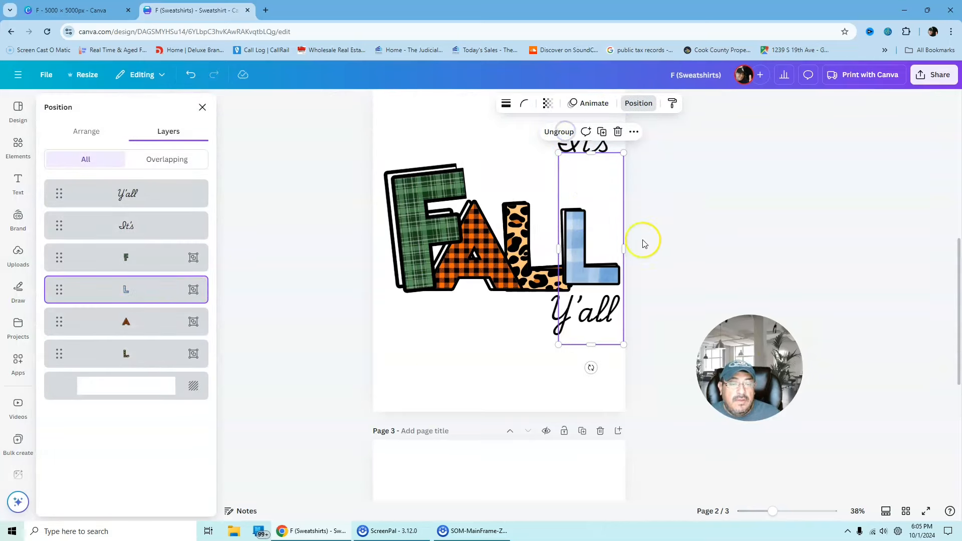
- Enlarge the blue L group to about 110 × 324, raise it to the other letters' baseline and tilt it clockwise
{"action": "left_click_drag", "start_coordinate": [558, 345], "coordinate": [532, 373]}
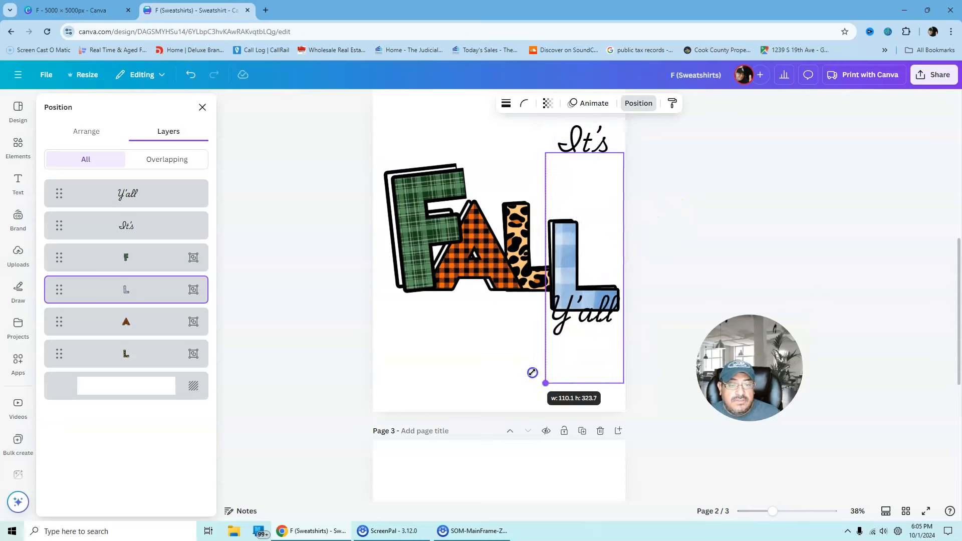
{"action": "left_click_drag", "start_coordinate": [584, 251], "coordinate": [589, 232]}
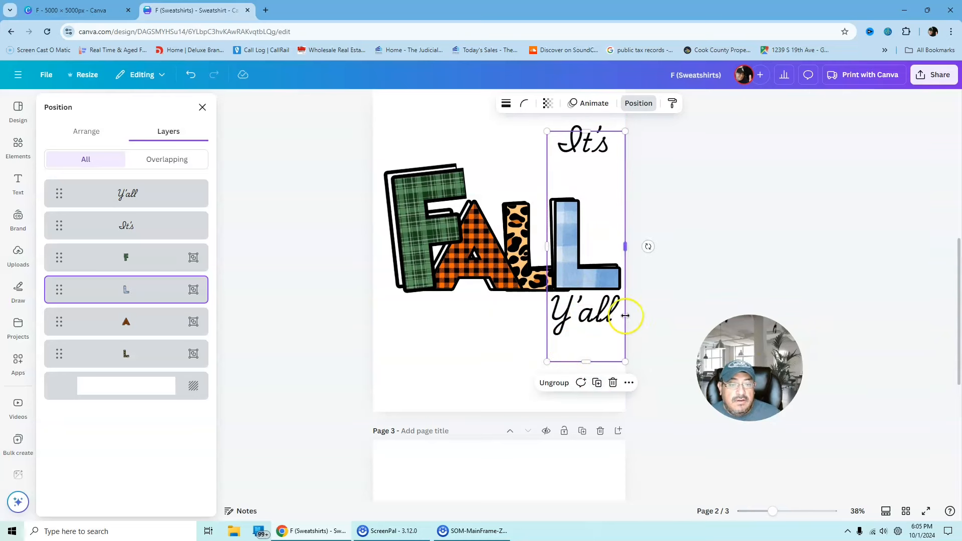
{"action": "left_click_drag", "start_coordinate": [654, 250], "coordinate": [655, 261]}
{"action": "left_click", "coordinate": [715, 231]}
{"action": "left_click", "coordinate": [759, 207]}
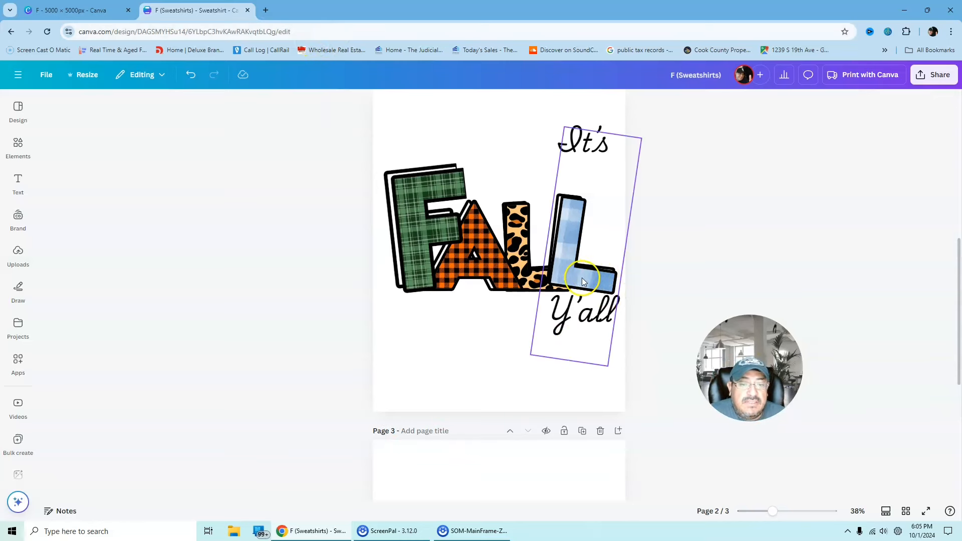
- Reduce the blue L group's clockwise tilt and nudge it closer to the leopard L
{"action": "left_click", "coordinate": [554, 334]}
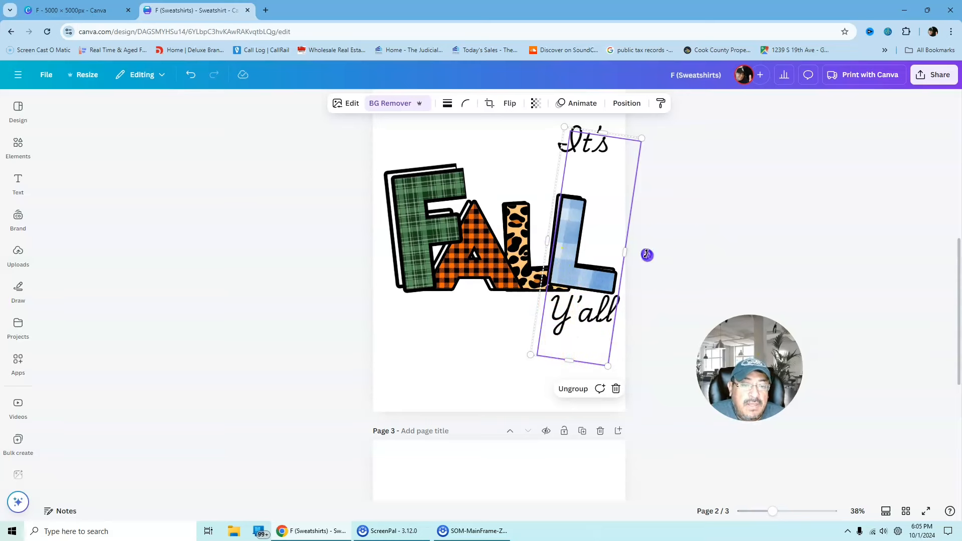
{"action": "left_click_drag", "start_coordinate": [647, 254], "coordinate": [648, 247]}
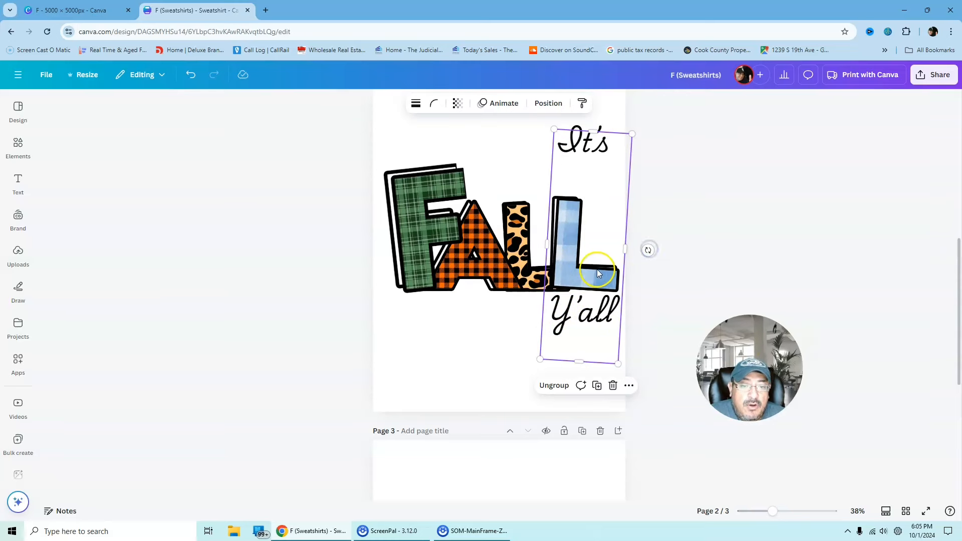
{"action": "left_click_drag", "start_coordinate": [604, 279], "coordinate": [591, 270]}
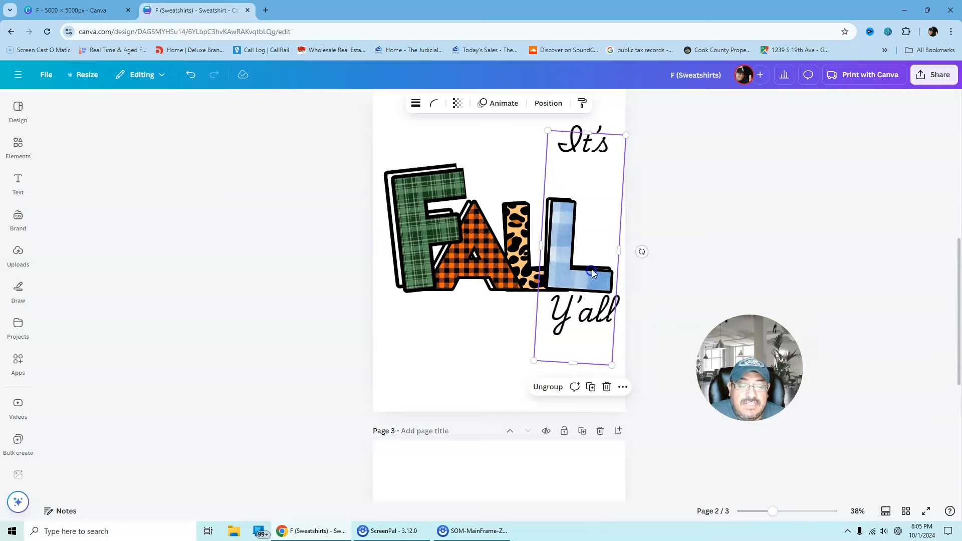
{"action": "left_click", "coordinate": [697, 220]}
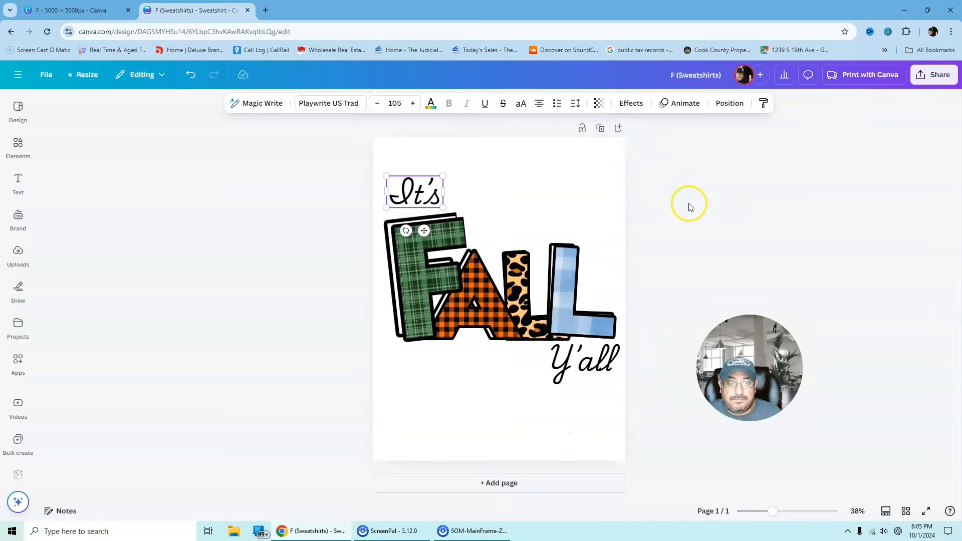
{"action": "left_click", "coordinate": [683, 203]}
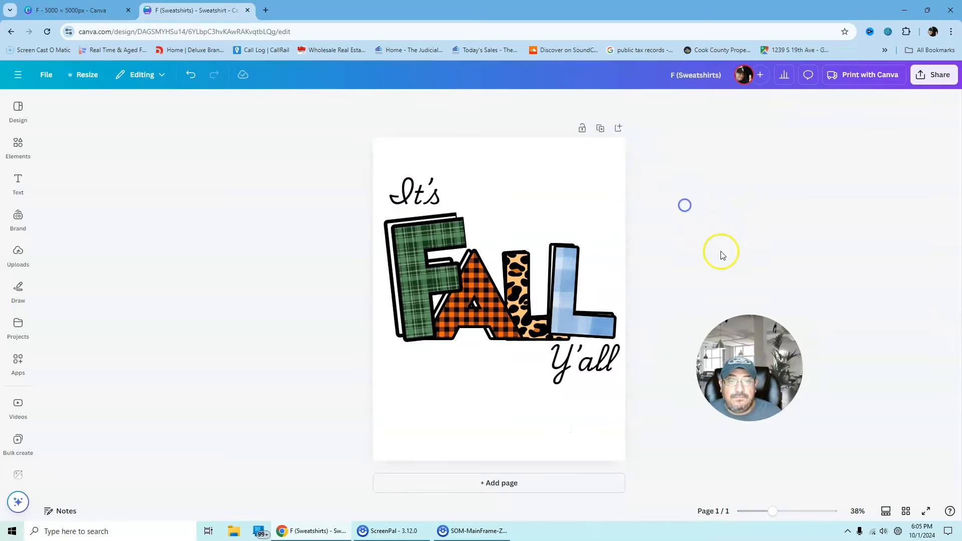
- Enlarge the "It's" text above the F and the "Y'all" text beneath the two L's
{"action": "left_click", "coordinate": [421, 197]}
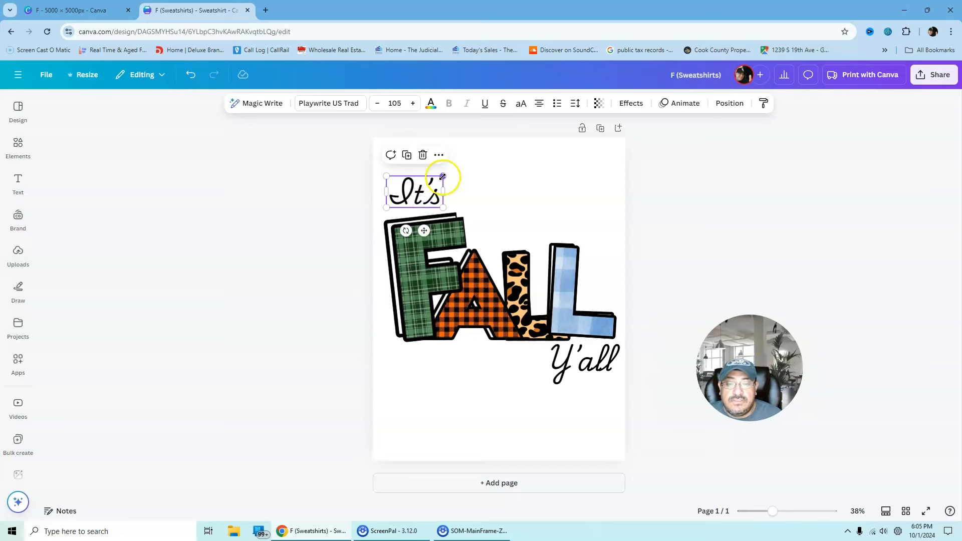
{"action": "left_click_drag", "start_coordinate": [443, 176], "coordinate": [426, 187]}
{"action": "left_click", "coordinate": [586, 363]}
{"action": "left_click_drag", "start_coordinate": [545, 376], "coordinate": [501, 393]}
{"action": "left_click_drag", "start_coordinate": [571, 386], "coordinate": [559, 385]}
{"action": "left_click", "coordinate": [740, 205]}
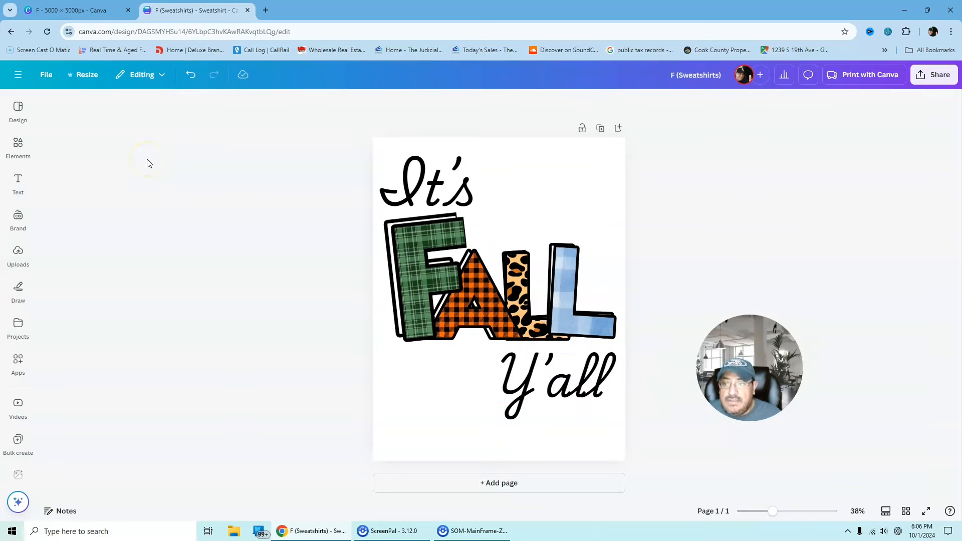
- Add the recently used hot cocoa mug graphic, scale it down and place it beside the blue L's stem
{"action": "left_click", "coordinate": [18, 186]}
{"action": "left_click", "coordinate": [14, 152]}
{"action": "left_click", "coordinate": [64, 190]}
{"action": "left_click_drag", "start_coordinate": [407, 188], "coordinate": [498, 296]}
{"action": "left_click_drag", "start_coordinate": [567, 309], "coordinate": [587, 288]}
{"action": "left_click", "coordinate": [686, 244]}
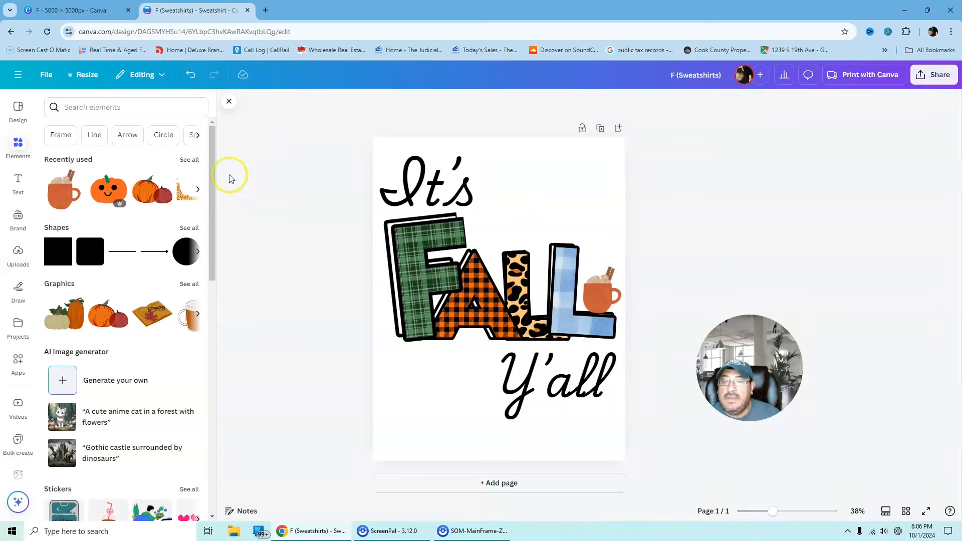
- Add the scattered falling leaves graphic from the recently used elements, sent to the back, enlarged and positioned behind the two L's
{"action": "left_click", "coordinate": [189, 161]}
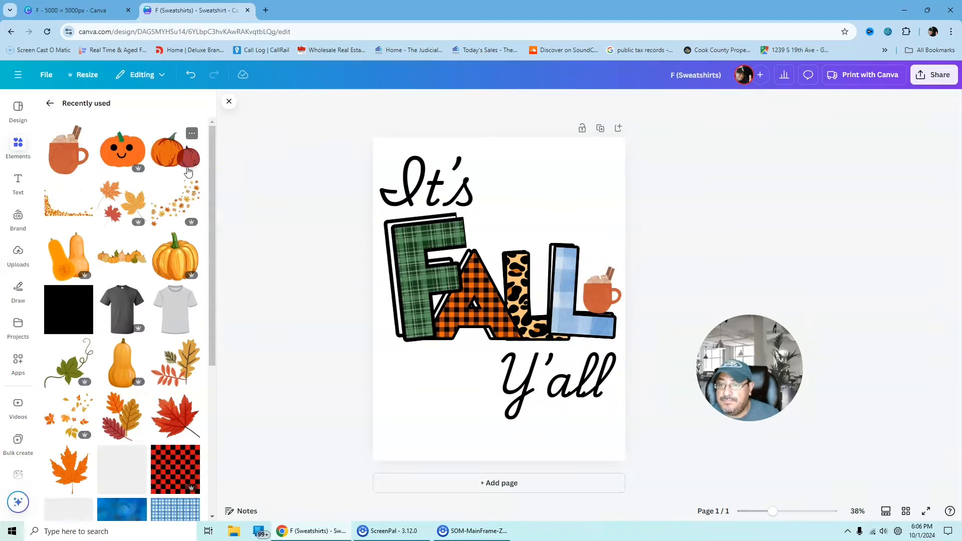
{"action": "left_click", "coordinate": [70, 415]}
{"action": "left_click_drag", "start_coordinate": [506, 300], "coordinate": [553, 272]}
{"action": "right_click", "coordinate": [553, 271]}
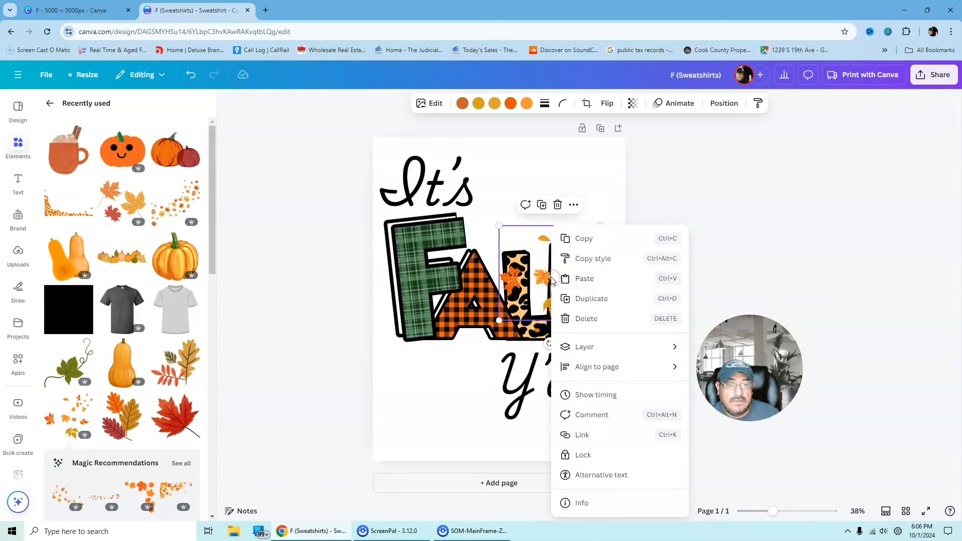
{"action": "mouse_move", "coordinate": [592, 349]}
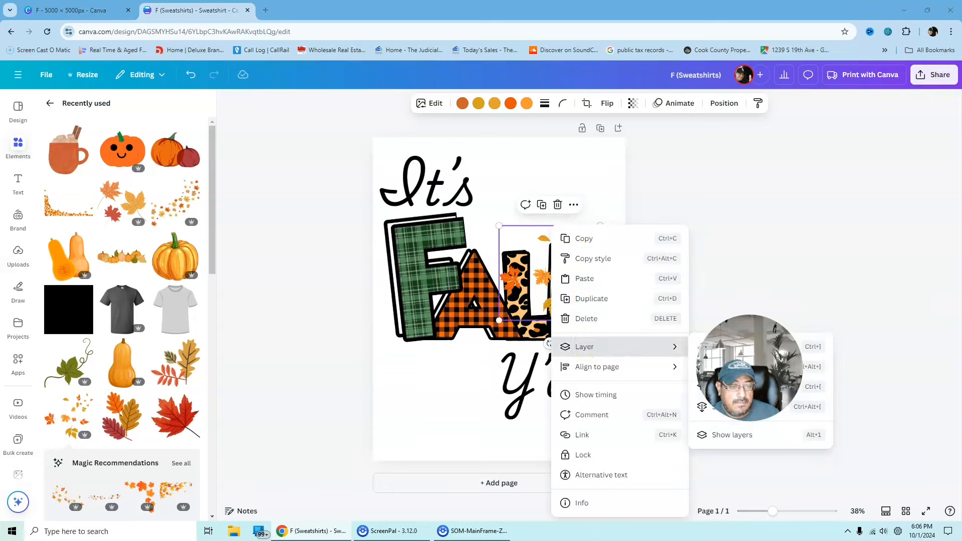
{"action": "left_click_drag", "start_coordinate": [801, 361], "coordinate": [372, 388]}
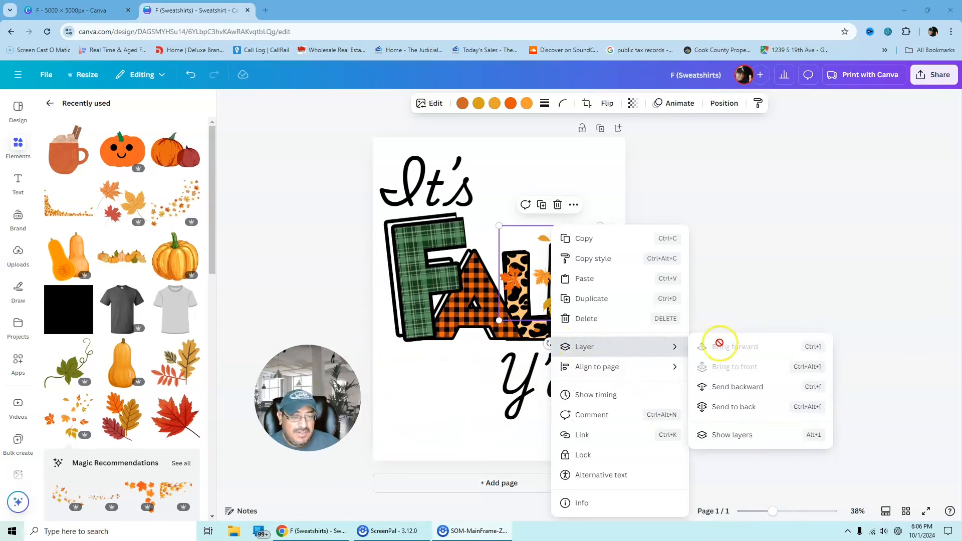
{"action": "left_click", "coordinate": [735, 407]}
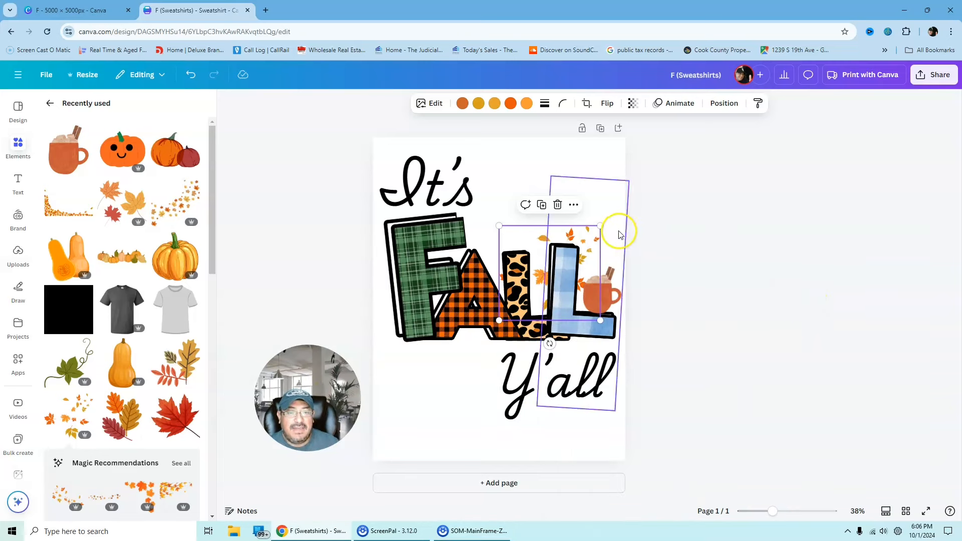
{"action": "left_click_drag", "start_coordinate": [596, 240], "coordinate": [608, 199]}
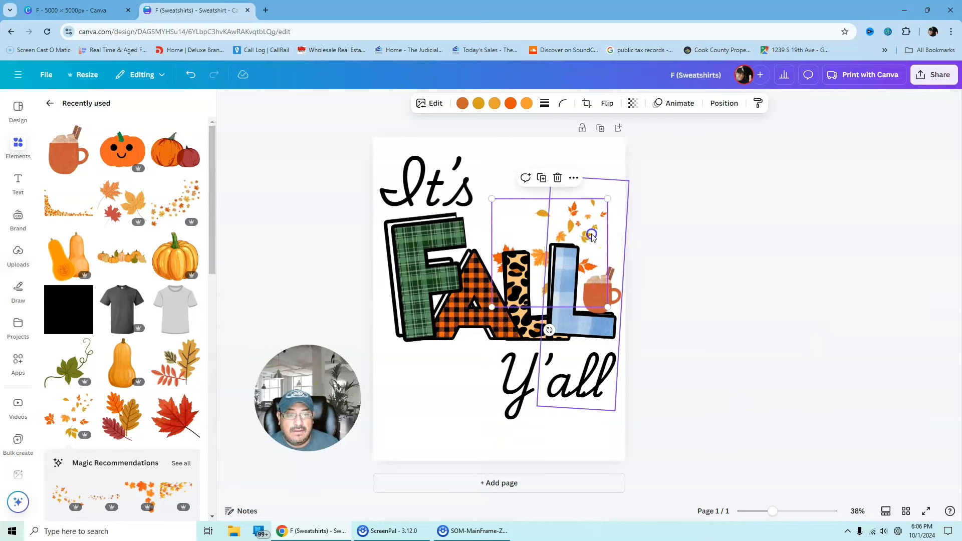
{"action": "left_click_drag", "start_coordinate": [592, 235], "coordinate": [616, 218]}
- Add a second scattered leaves graphic over the lower part of the F and A and send it to the back
{"action": "left_click_drag", "start_coordinate": [74, 419], "coordinate": [464, 316]}
{"action": "left_click_drag", "start_coordinate": [447, 322], "coordinate": [453, 328]}
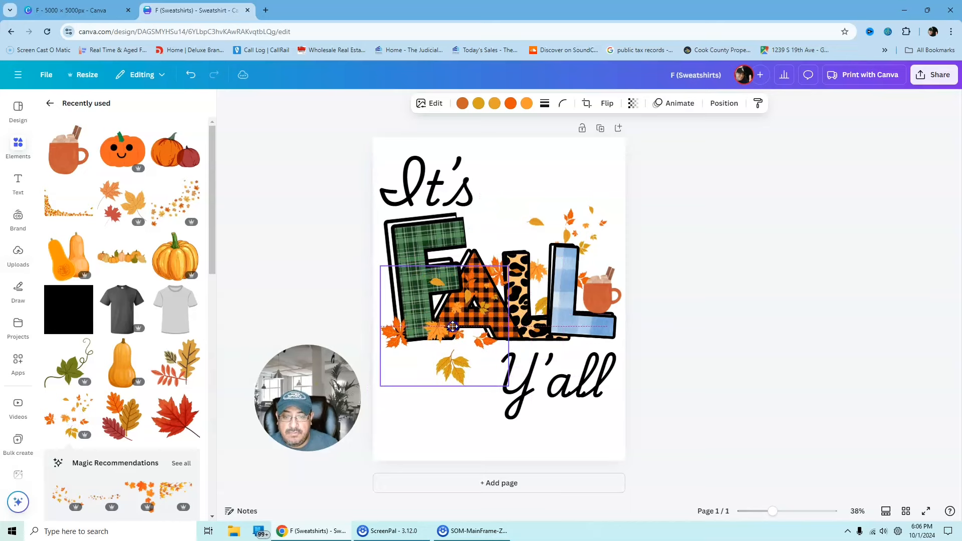
{"action": "right_click", "coordinate": [452, 327]}
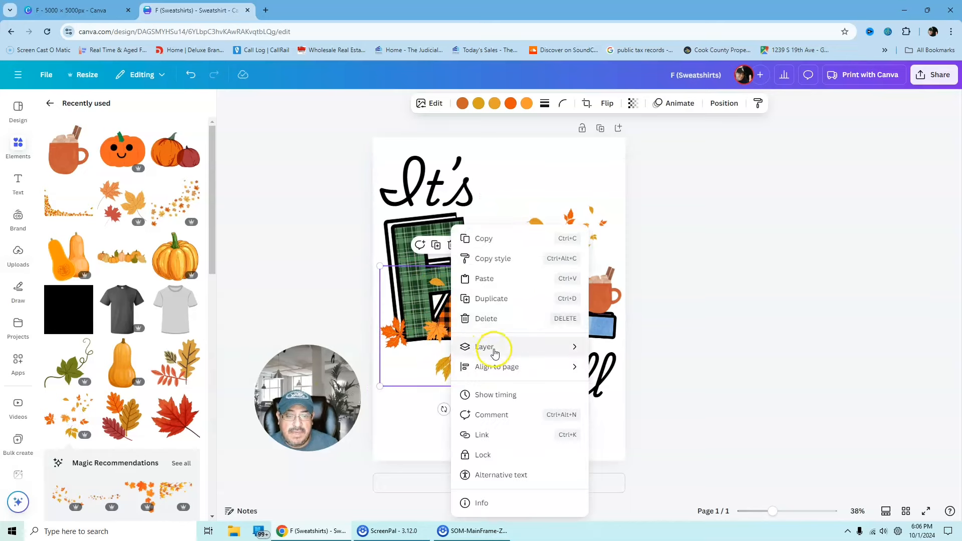
{"action": "mouse_move", "coordinate": [509, 347]}
{"action": "left_click", "coordinate": [648, 405]}
{"action": "left_click", "coordinate": [751, 293]}
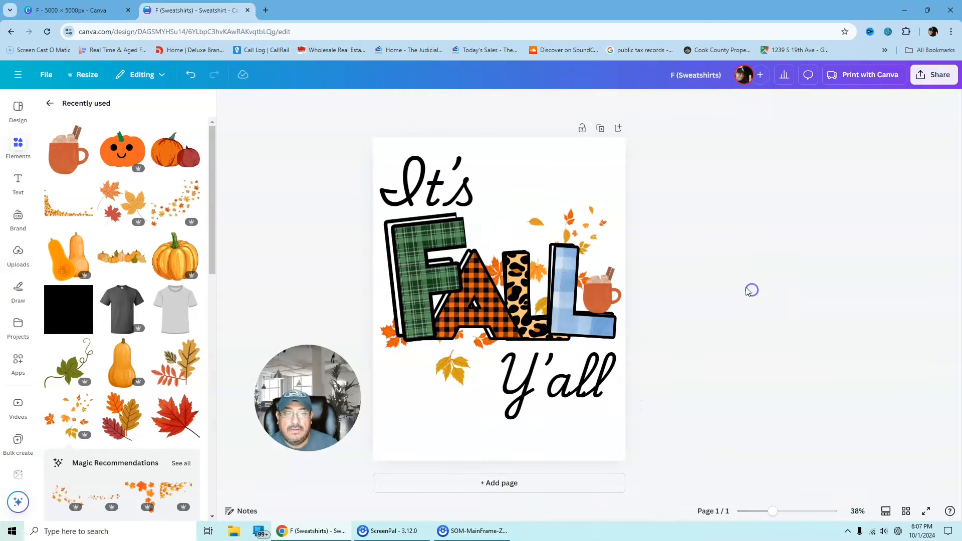
- Shift the lower scattered leaves graphic slightly down and out to the page's left edge
{"action": "left_click", "coordinate": [449, 371]}
{"action": "left_click_drag", "start_coordinate": [436, 372], "coordinate": [453, 372]}
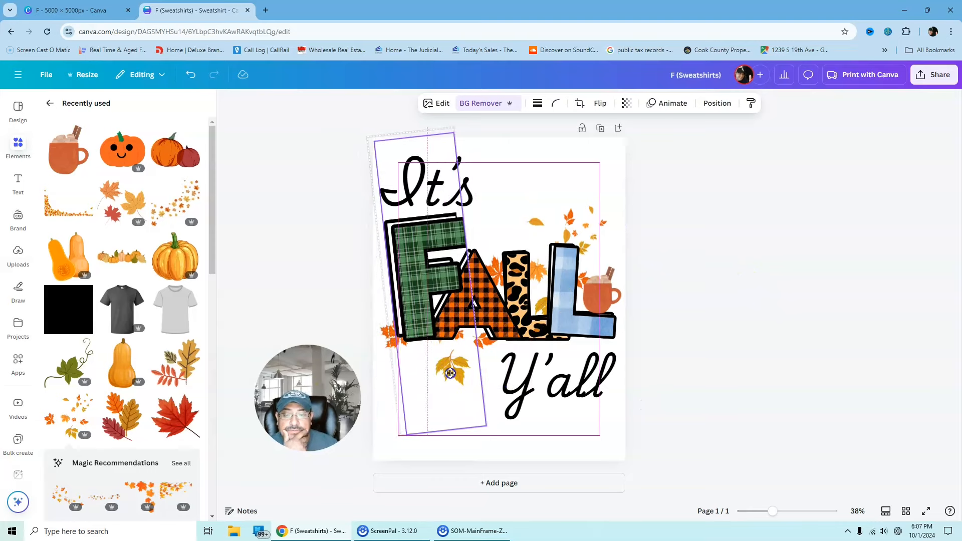
{"action": "mouse_move", "coordinate": [387, 346]}
{"action": "left_mouse_down"}
{"action": "mouse_move", "coordinate": [382, 338]}
{"action": "mouse_move", "coordinate": [377, 351]}
{"action": "left_mouse_up"}
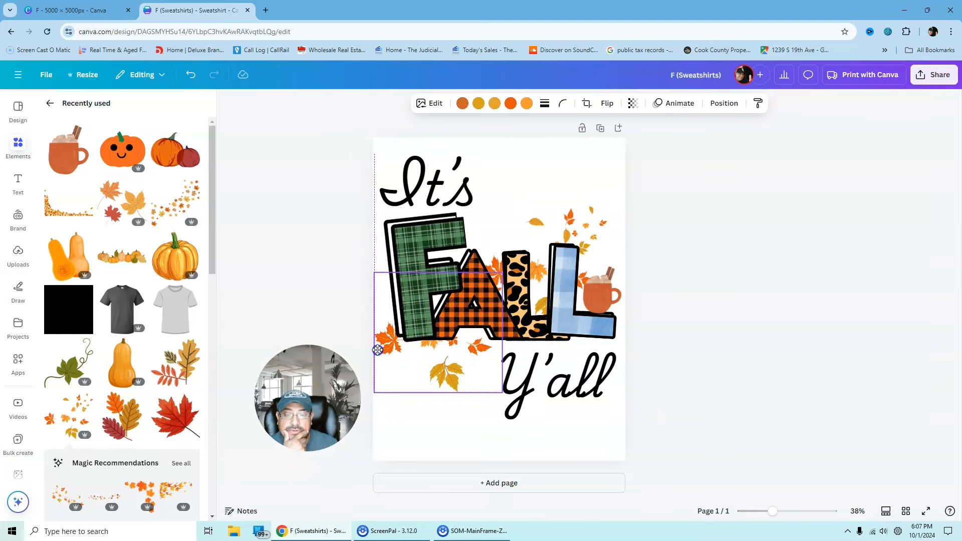
{"action": "left_click", "coordinate": [726, 249]}
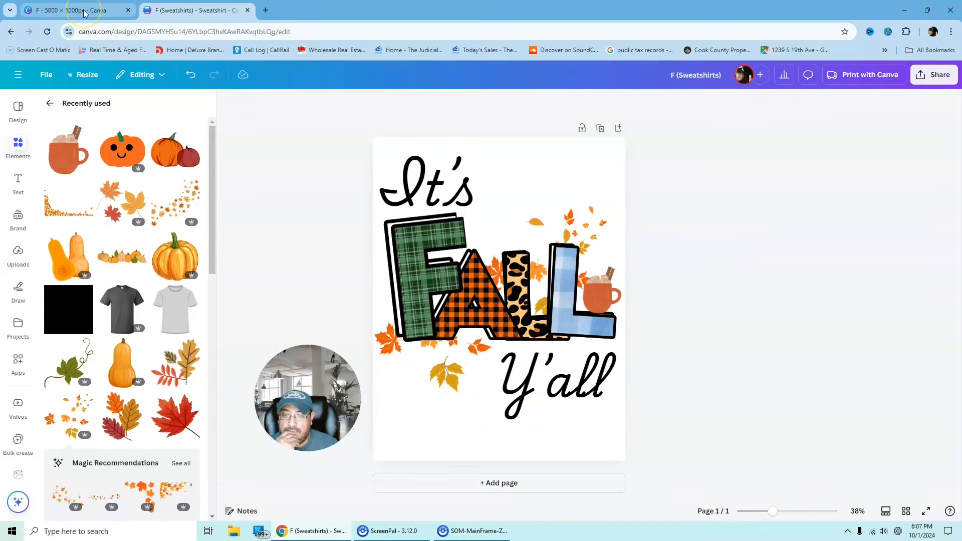
- Add the three maple leaves graphic, send it to the back and move it behind the F's left side
{"action": "left_click", "coordinate": [478, 303]}
{"action": "right_click", "coordinate": [485, 309]}
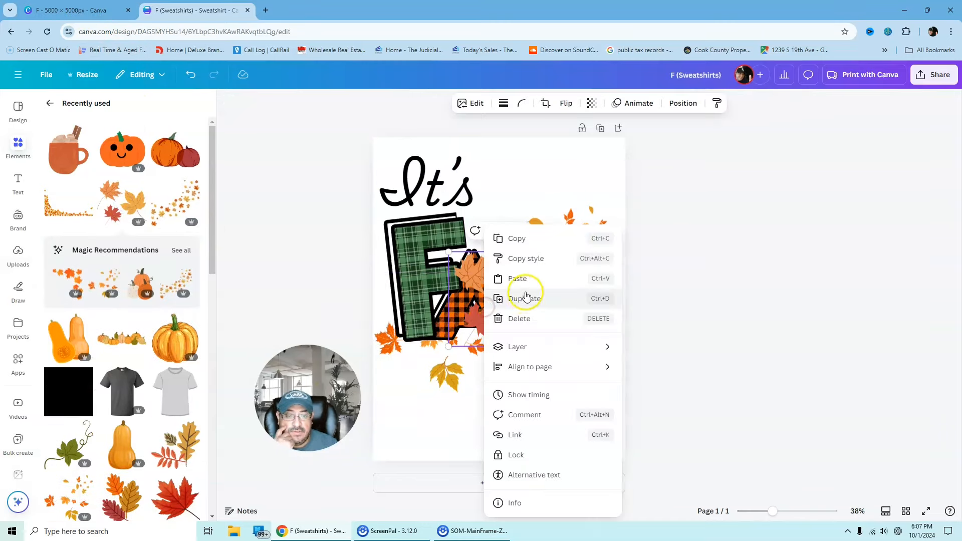
{"action": "mouse_move", "coordinate": [521, 346]}
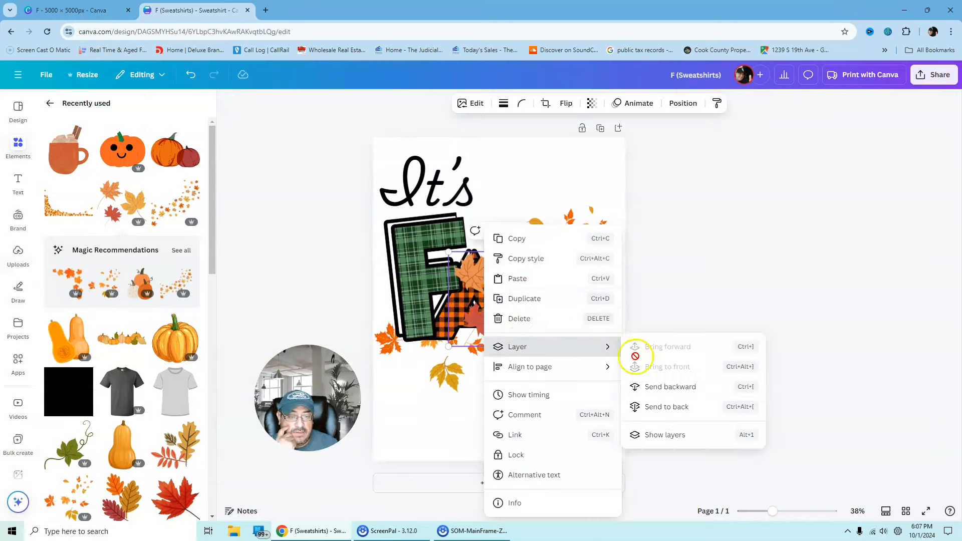
{"action": "left_click", "coordinate": [666, 406]}
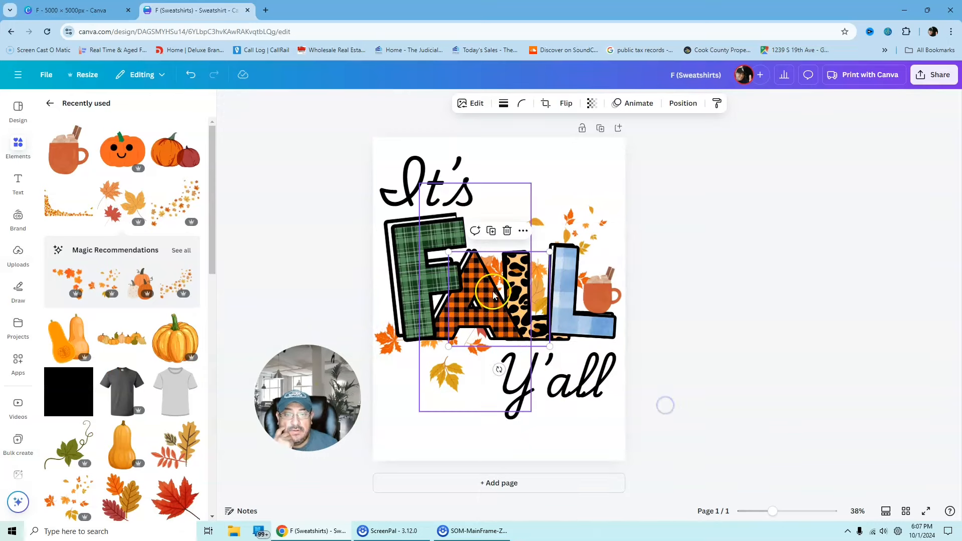
{"action": "left_click", "coordinate": [687, 106]}
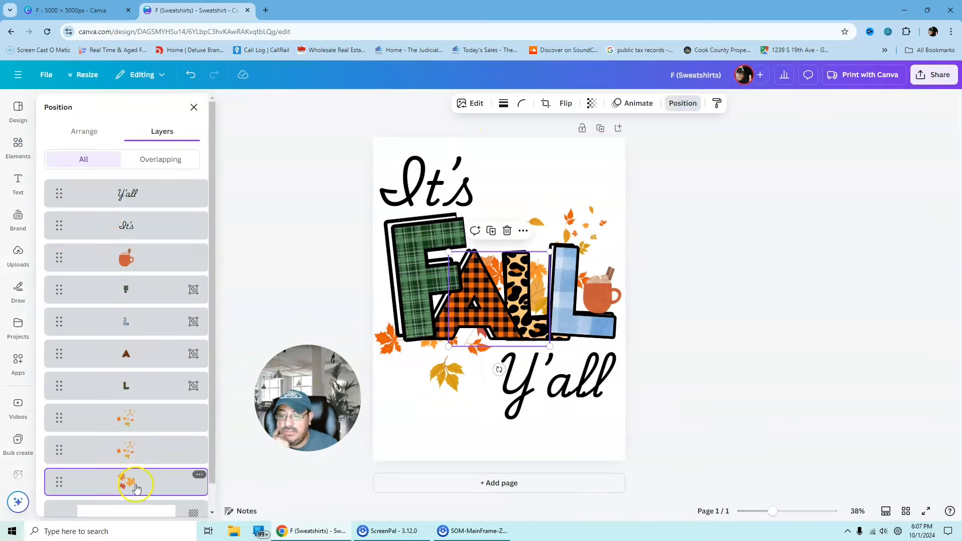
{"action": "left_click_drag", "start_coordinate": [506, 309], "coordinate": [420, 304]}
{"action": "left_click", "coordinate": [687, 217]}
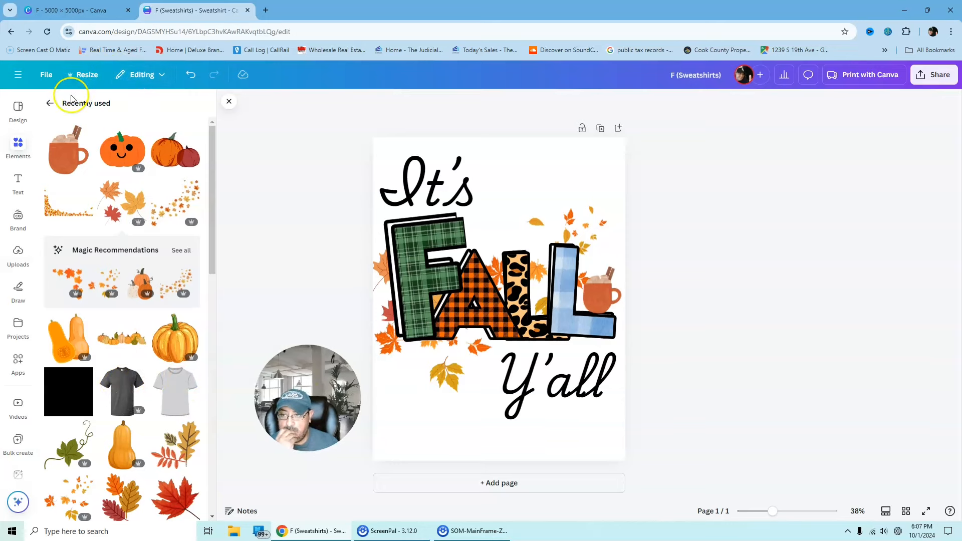
- Add the orange and red pumpkins graphic, scale it down and place it at the base of the blue L
{"action": "left_click", "coordinate": [175, 150]}
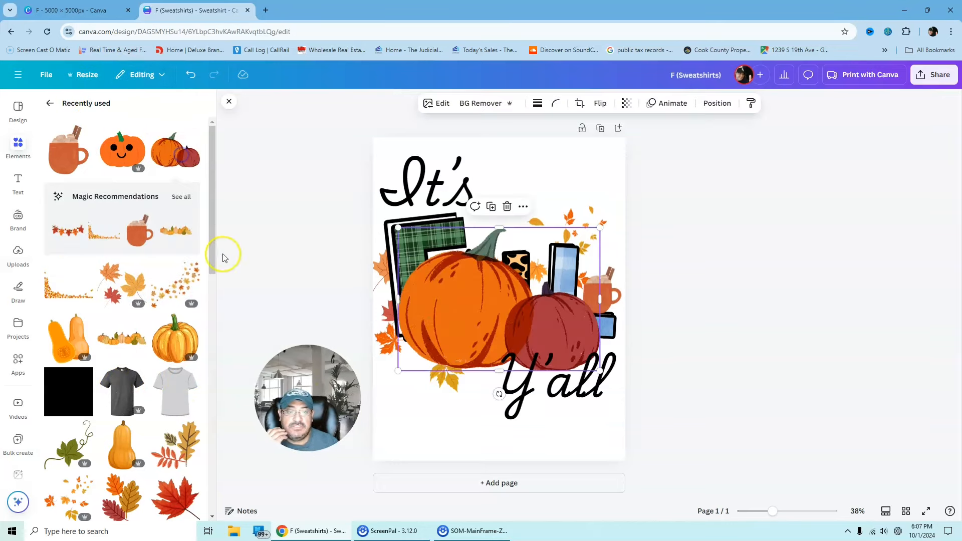
{"action": "left_click_drag", "start_coordinate": [392, 235], "coordinate": [576, 333]}
{"action": "left_click", "coordinate": [717, 335]}
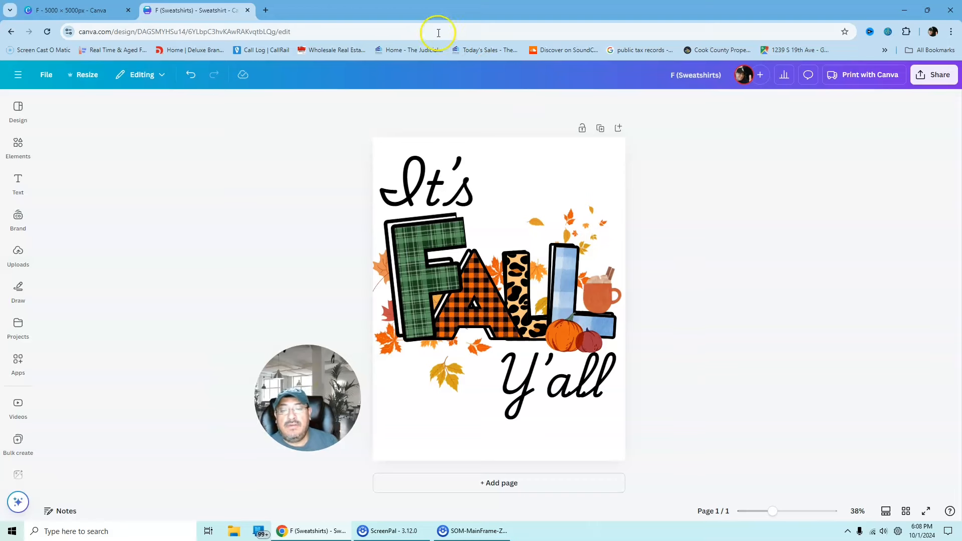
- Widen the green plaid F group slightly and move it a little left and down
{"action": "left_click", "coordinate": [416, 247]}
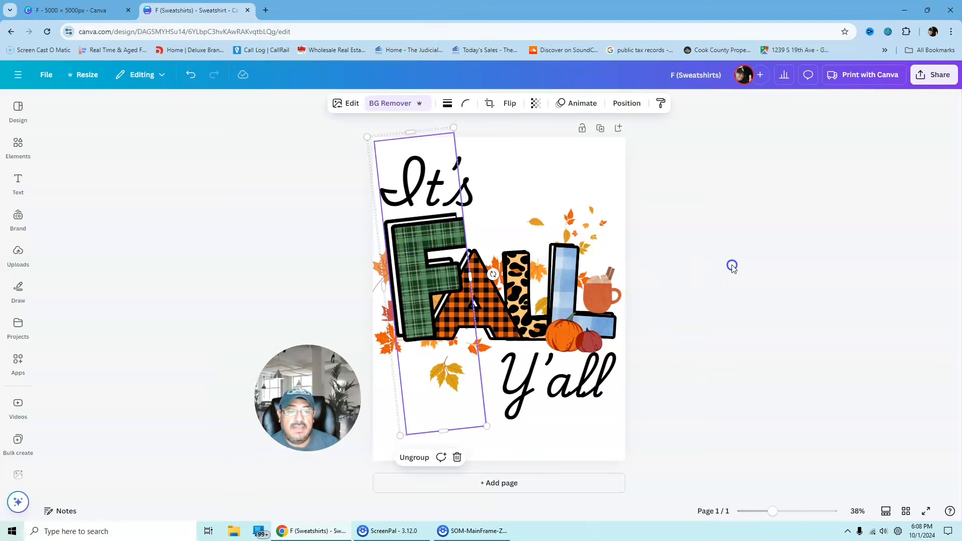
{"action": "left_click", "coordinate": [732, 267]}
{"action": "left_click", "coordinate": [430, 244]}
{"action": "left_click_drag", "start_coordinate": [471, 277], "coordinate": [481, 277]}
{"action": "left_click_drag", "start_coordinate": [428, 259], "coordinate": [419, 263]}
{"action": "left_click", "coordinate": [744, 233]}
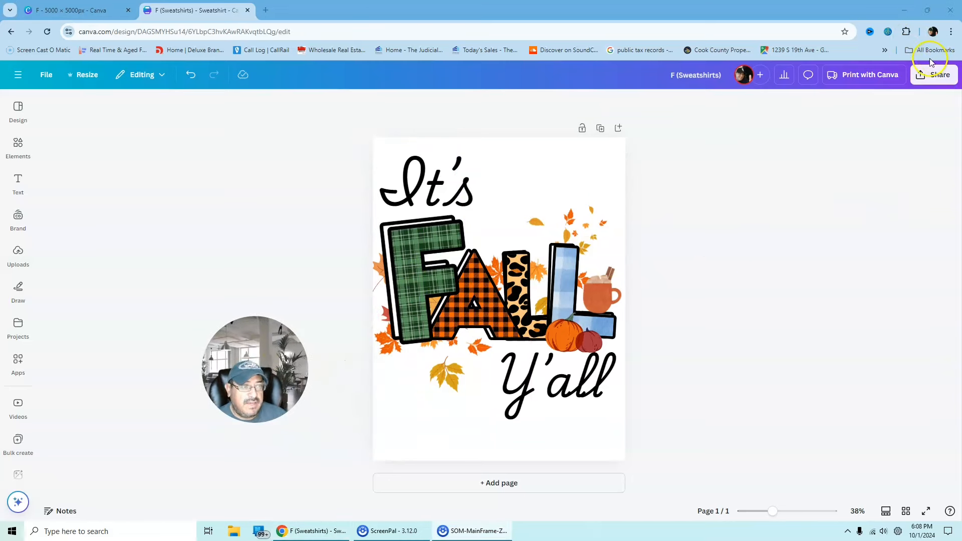
- Download the design as a PNG at size 1 with a transparent background
{"action": "left_click", "coordinate": [936, 75]}
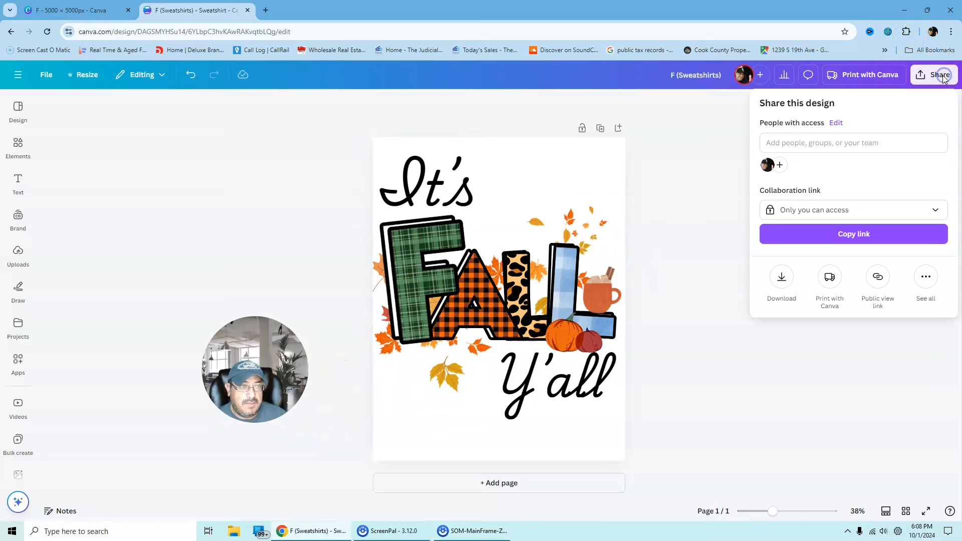
{"action": "left_click", "coordinate": [781, 279]}
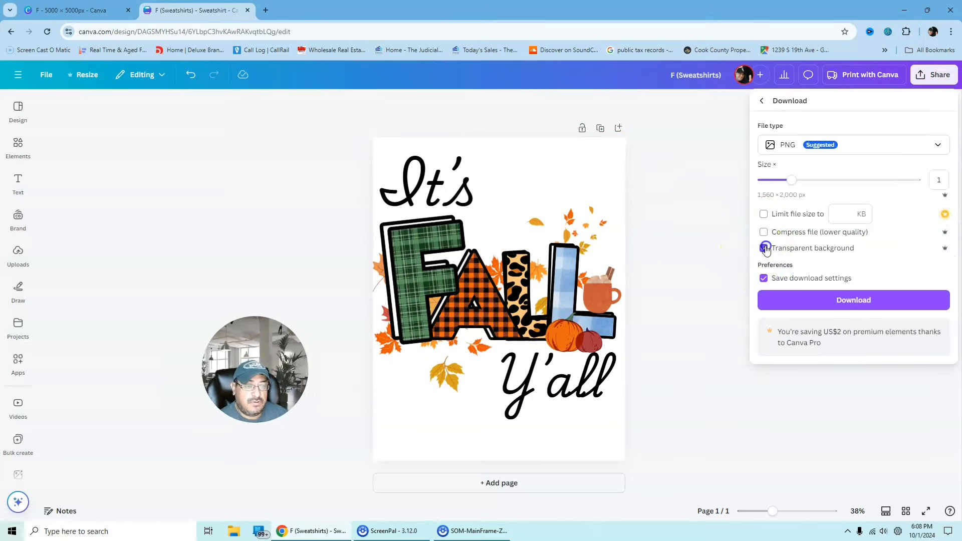
{"action": "left_click", "coordinate": [864, 302]}
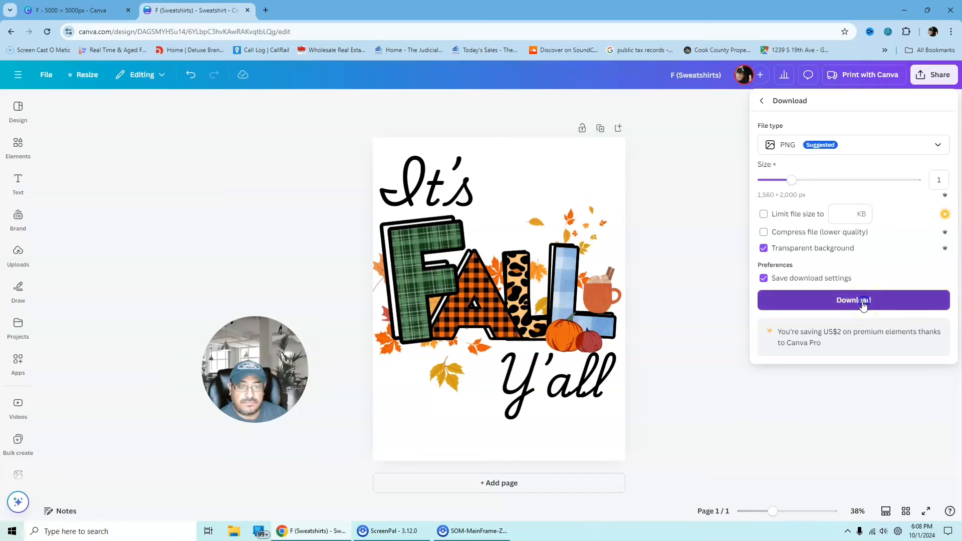
- Add a second page and place the downloaded F (Sweatshirts).png on it, enlarged to fill the page
{"action": "left_click", "coordinate": [506, 484]}
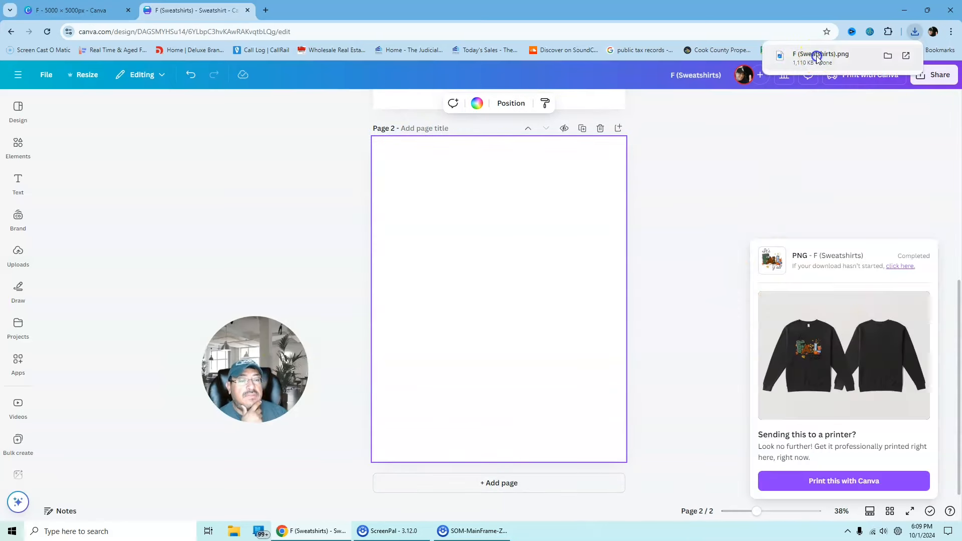
{"action": "left_click_drag", "start_coordinate": [817, 57], "coordinate": [492, 318]}
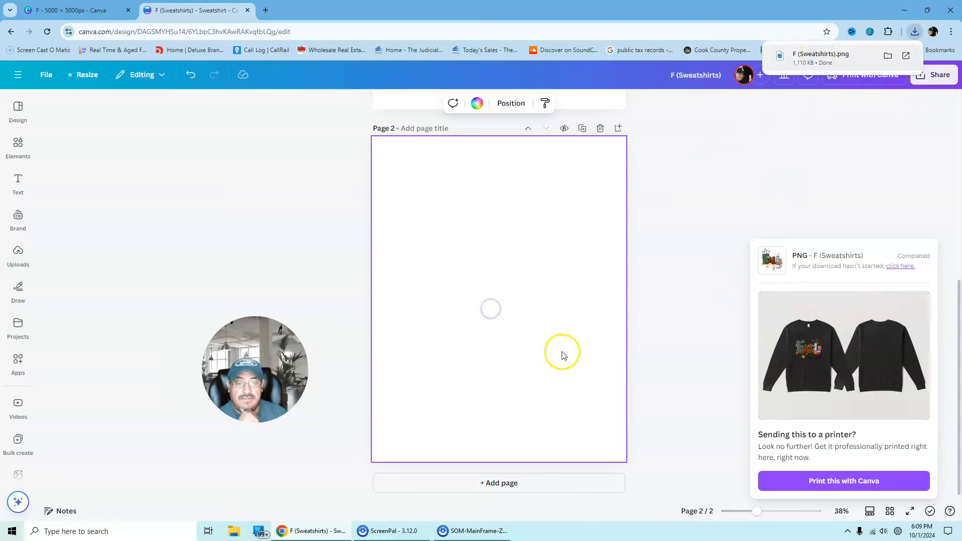
{"action": "left_click_drag", "start_coordinate": [420, 200], "coordinate": [372, 137]}
{"action": "left_click_drag", "start_coordinate": [577, 397], "coordinate": [640, 449]}
{"action": "left_click", "coordinate": [831, 311]}
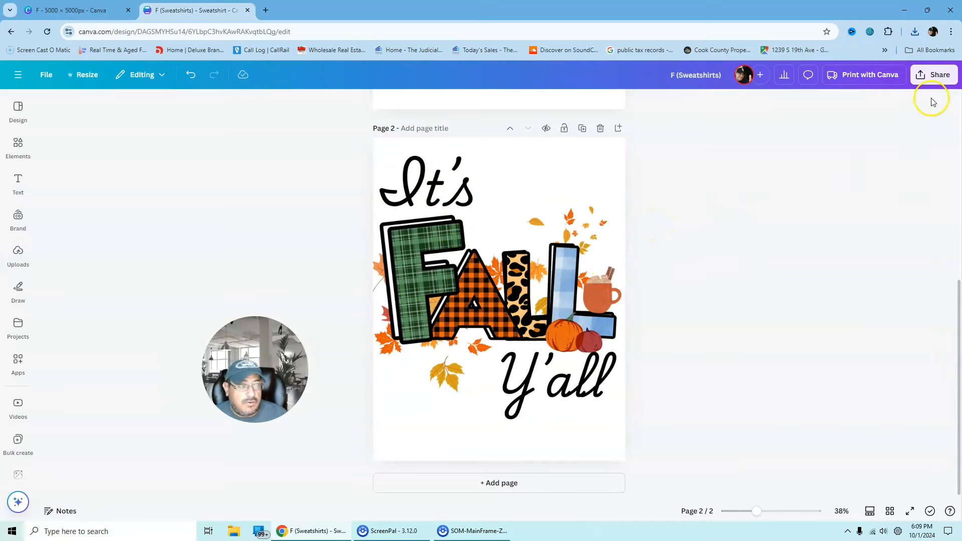
- Preview the two-page design on a black sweatshirt with Print with Canva, including the front mockup worn by the woman
{"action": "left_click", "coordinate": [933, 75]}
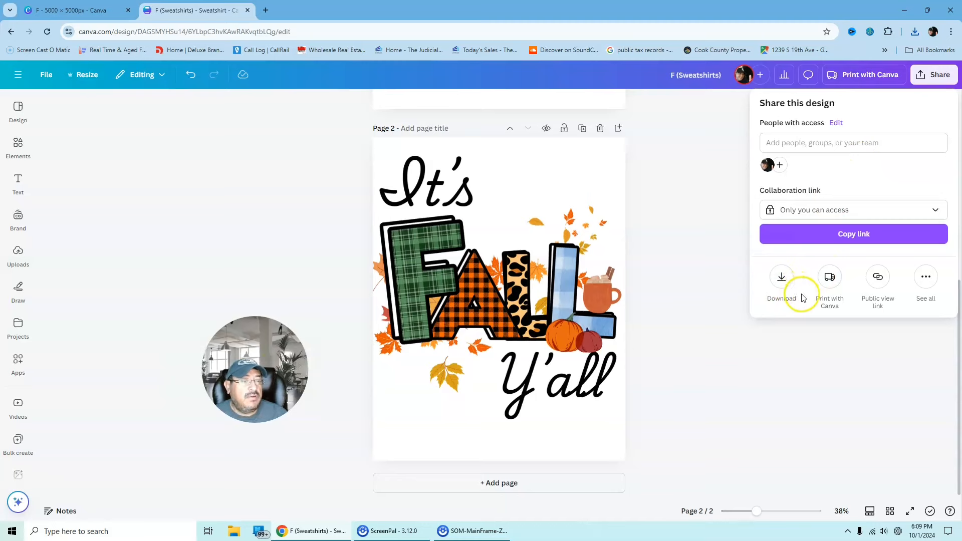
{"action": "left_click", "coordinate": [829, 277]}
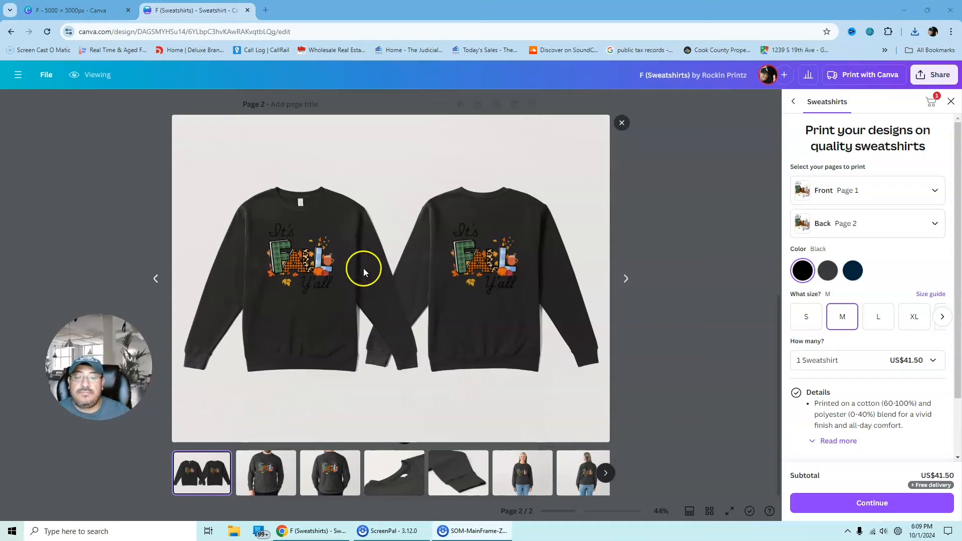
{"action": "left_click", "coordinate": [274, 467]}
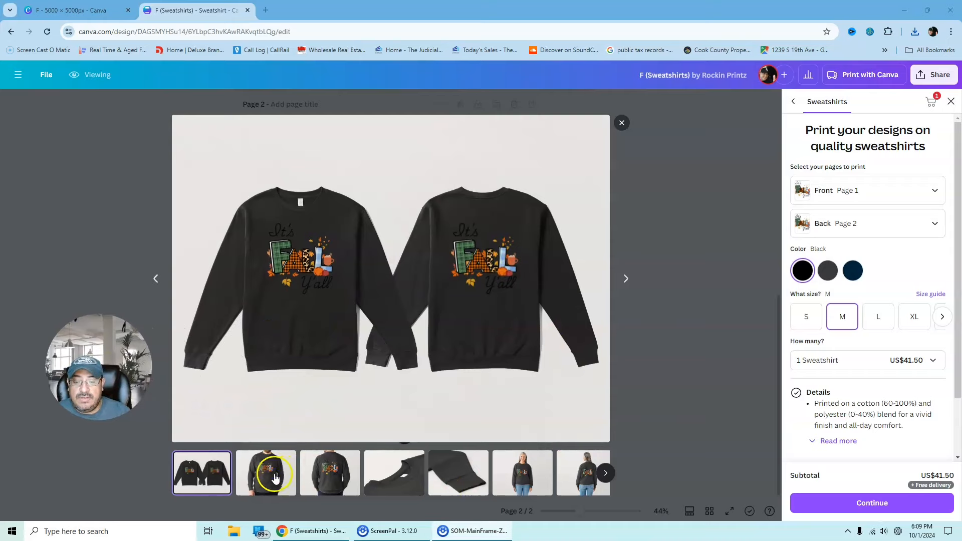
{"action": "left_click", "coordinate": [519, 474]}
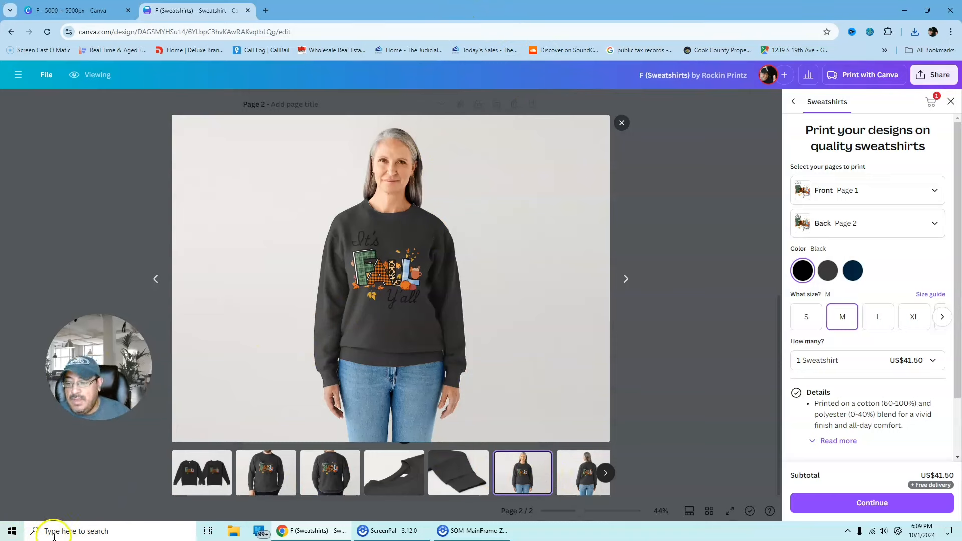
- Capture a screenshot of the woman's front sweatshirt mockup with Snipping Tool and close the enlarged mockup preview
{"action": "left_click", "coordinate": [20, 530]}
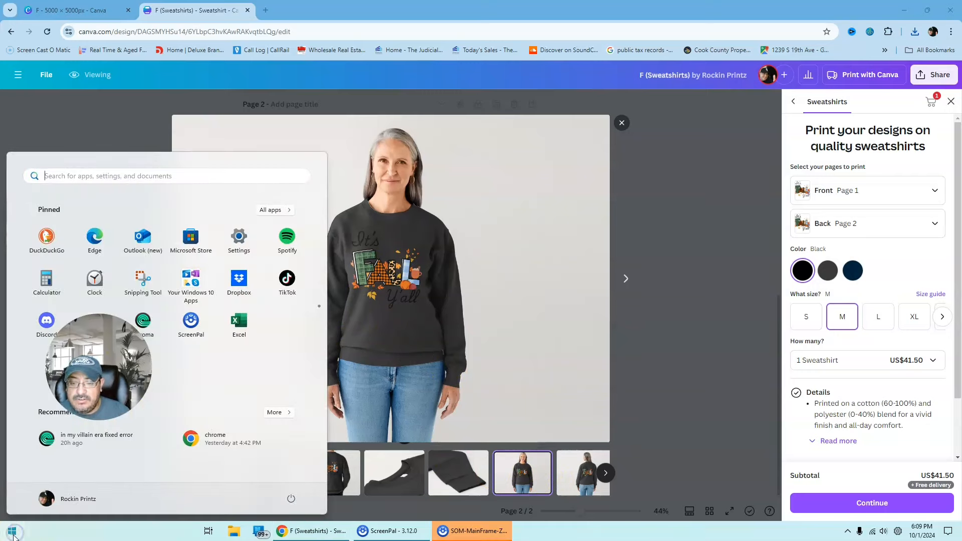
{"action": "left_click", "coordinate": [159, 284]}
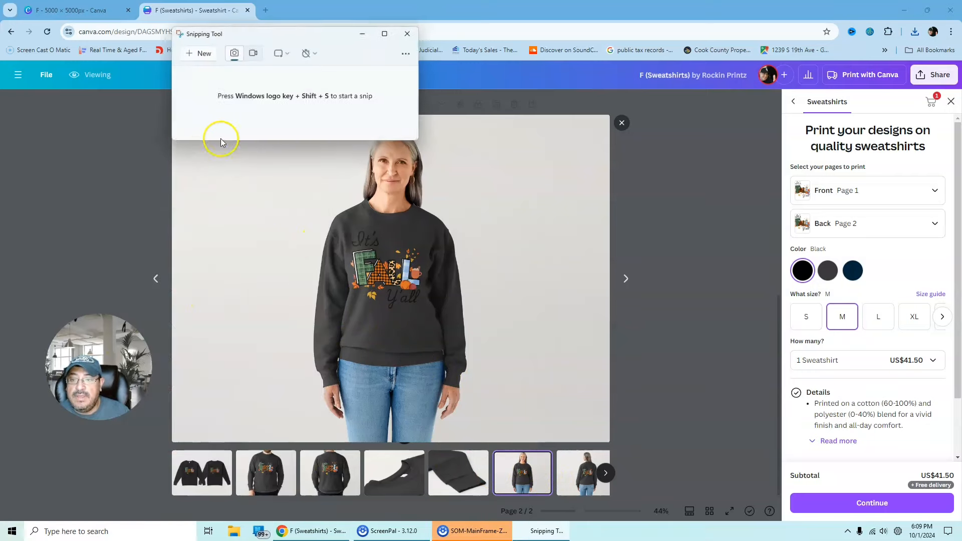
{"action": "left_click", "coordinate": [201, 58]}
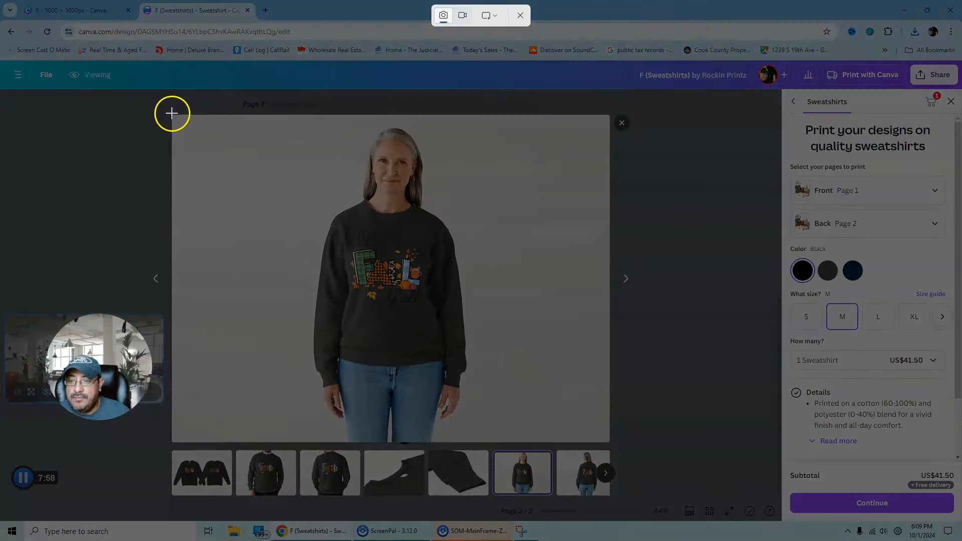
{"action": "left_click_drag", "start_coordinate": [172, 113], "coordinate": [609, 443]}
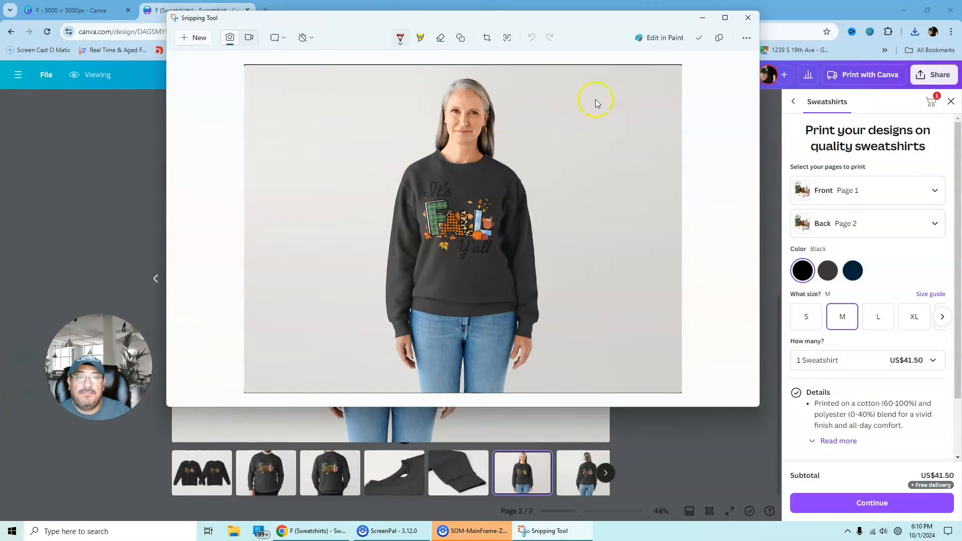
{"action": "left_click", "coordinate": [748, 20]}
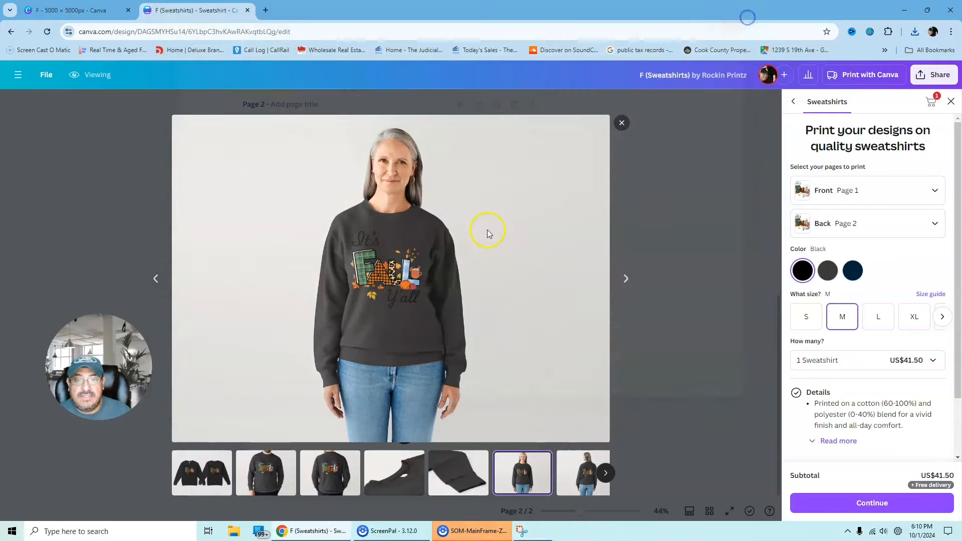
{"action": "left_click", "coordinate": [621, 123]}
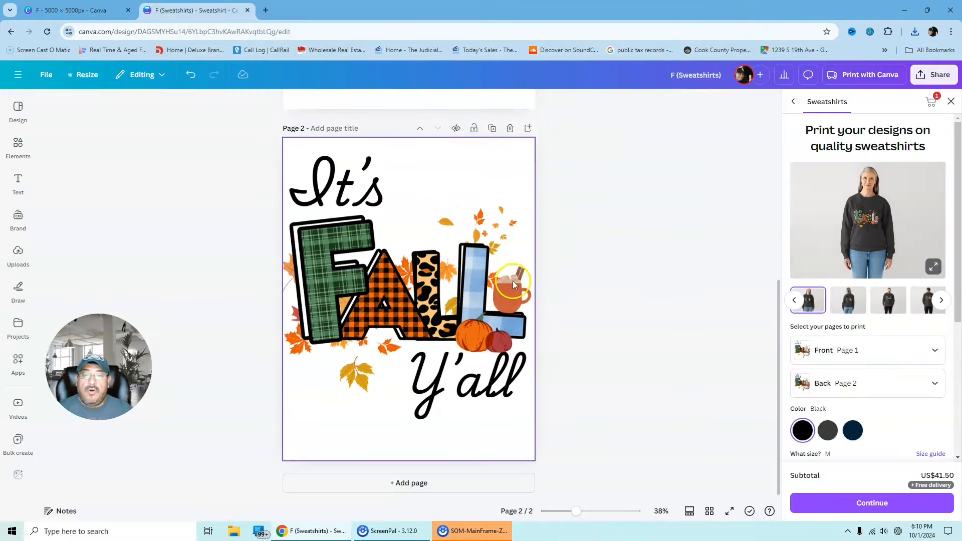
- Add a third page and place the recently used dark grey T-shirt on it, enlarged to span the page width
{"action": "left_click", "coordinate": [424, 484]}
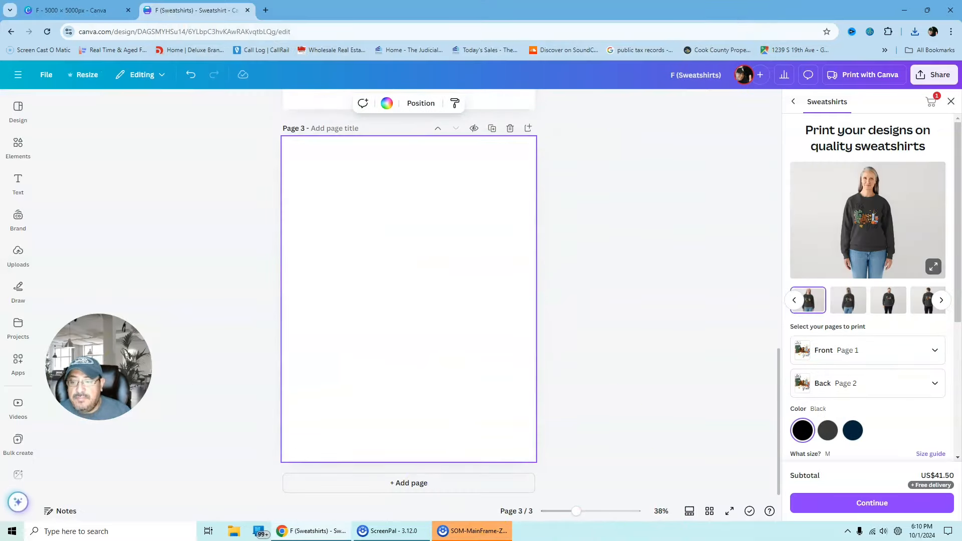
{"action": "left_click", "coordinate": [18, 146]}
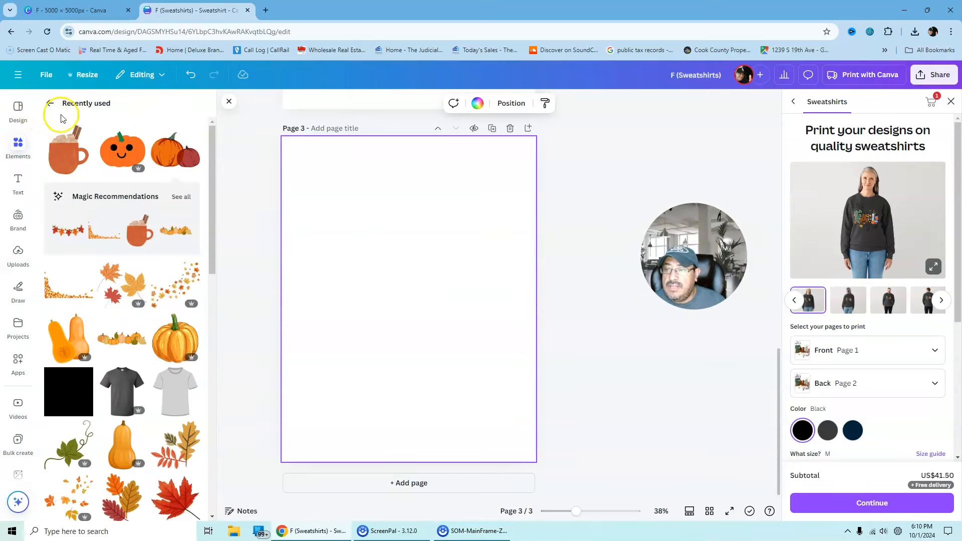
{"action": "left_click", "coordinate": [122, 390]}
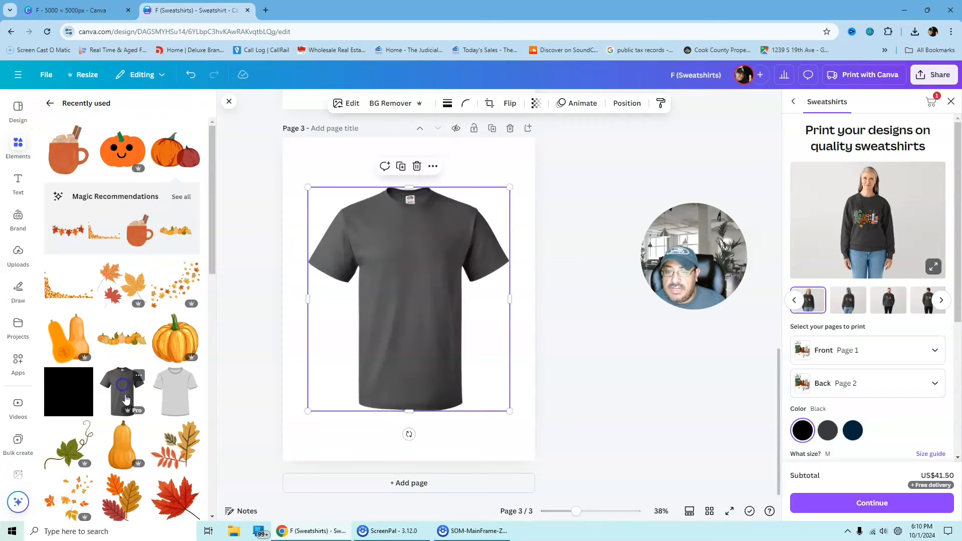
{"action": "left_click_drag", "start_coordinate": [399, 286], "coordinate": [375, 236]}
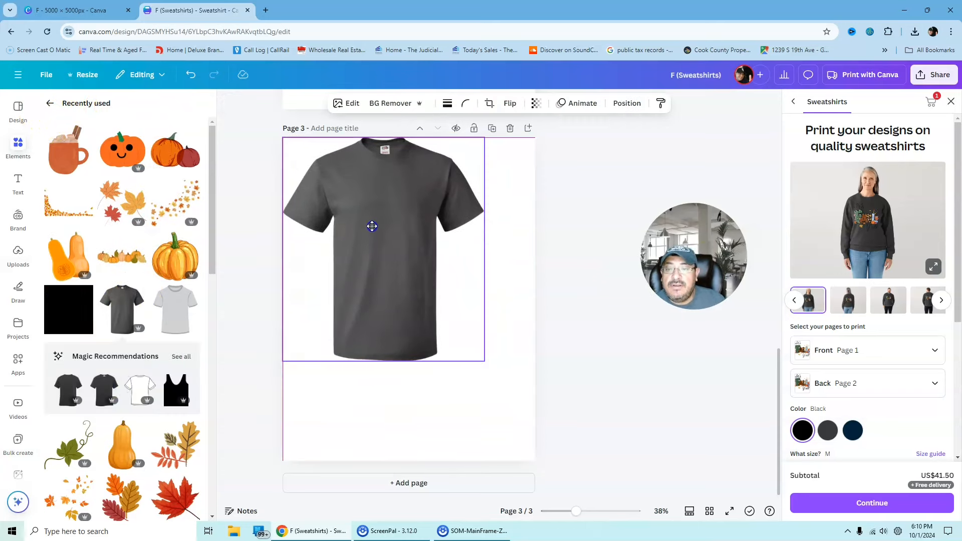
{"action": "left_click_drag", "start_coordinate": [489, 368], "coordinate": [518, 430]}
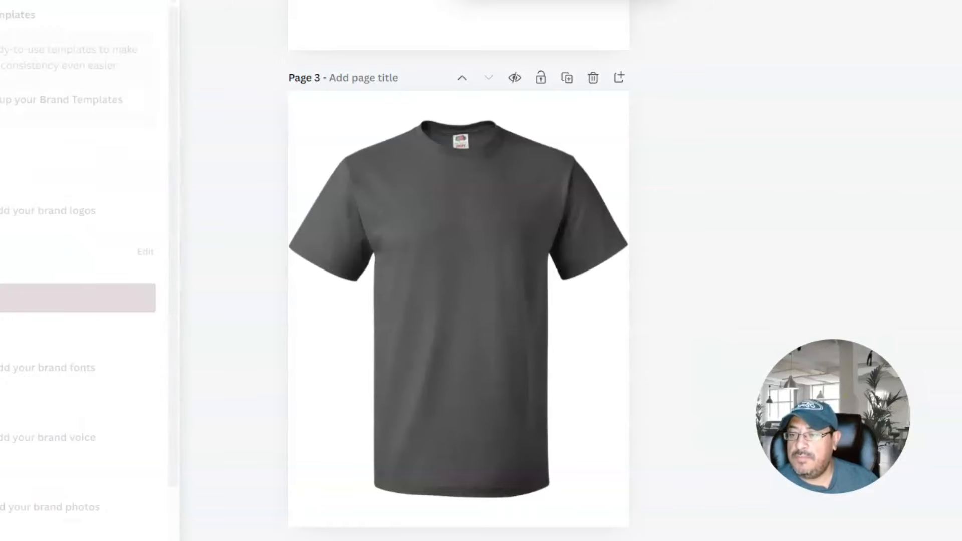
- Place the uploaded "It's FALL Y'all" design on the T-shirt, shrunk to chest size and centred on the upper chest
{"action": "left_click", "coordinate": [138, 256]}
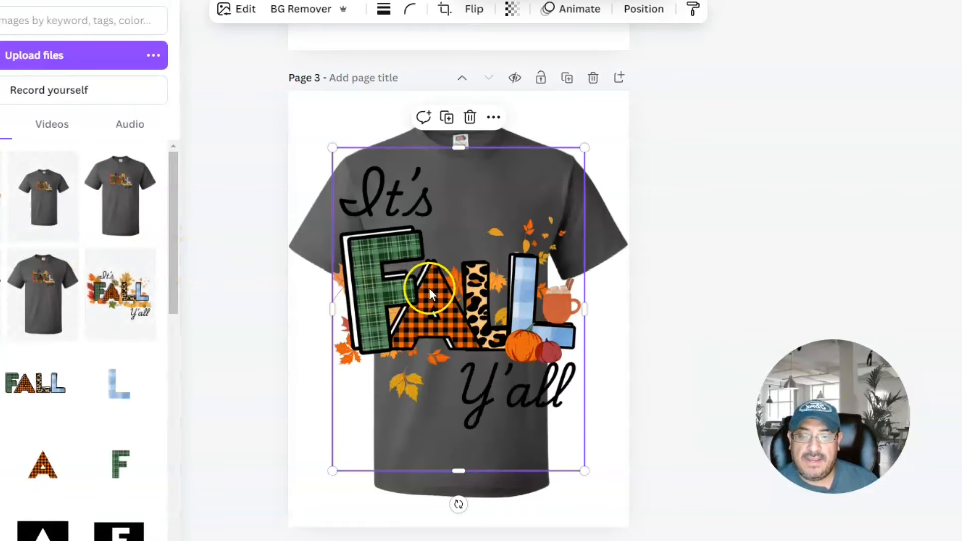
{"action": "left_click_drag", "start_coordinate": [584, 148], "coordinate": [429, 345]}
{"action": "left_click_drag", "start_coordinate": [399, 405], "coordinate": [470, 233]}
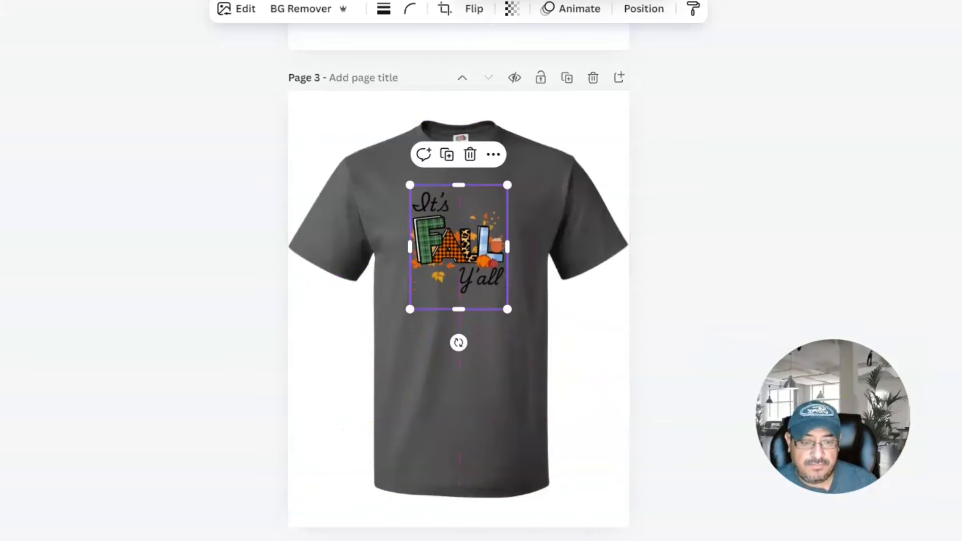
{"action": "key", "text": "ctrl+plus"}
{"action": "scroll", "coordinate": [459, 270], "scroll_direction": "down", "scroll_amount": 3}
{"action": "scroll", "coordinate": [459, 270], "scroll_direction": "up", "scroll_amount": 2}
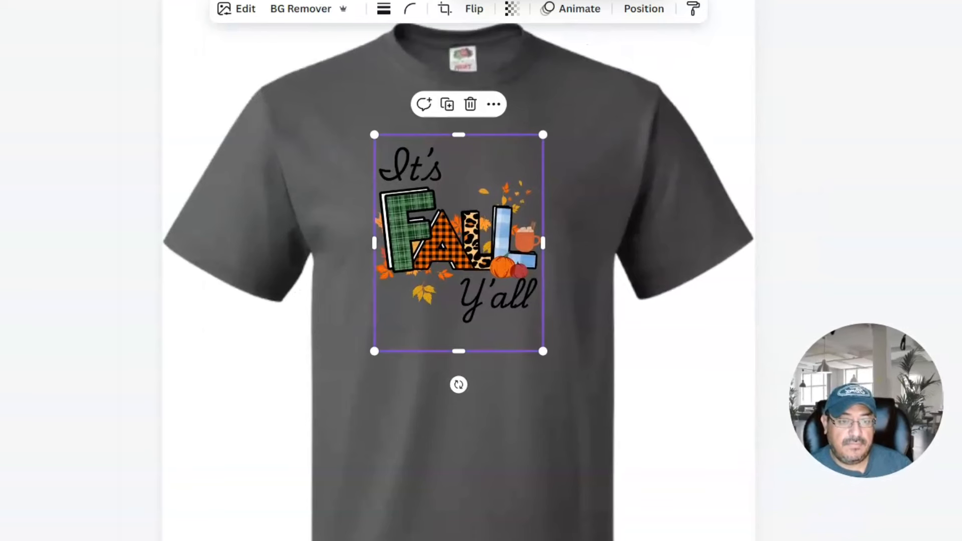
{"action": "left_click", "coordinate": [640, 431]}
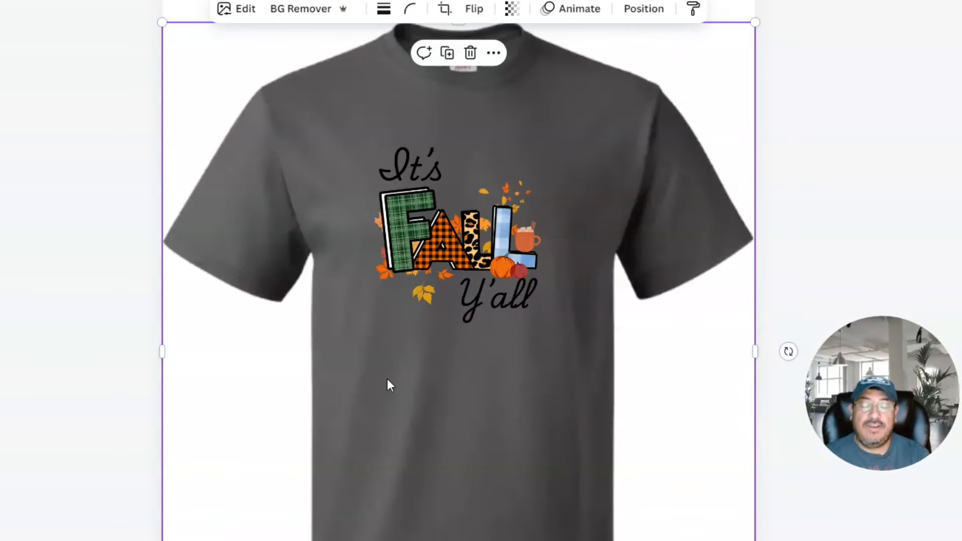